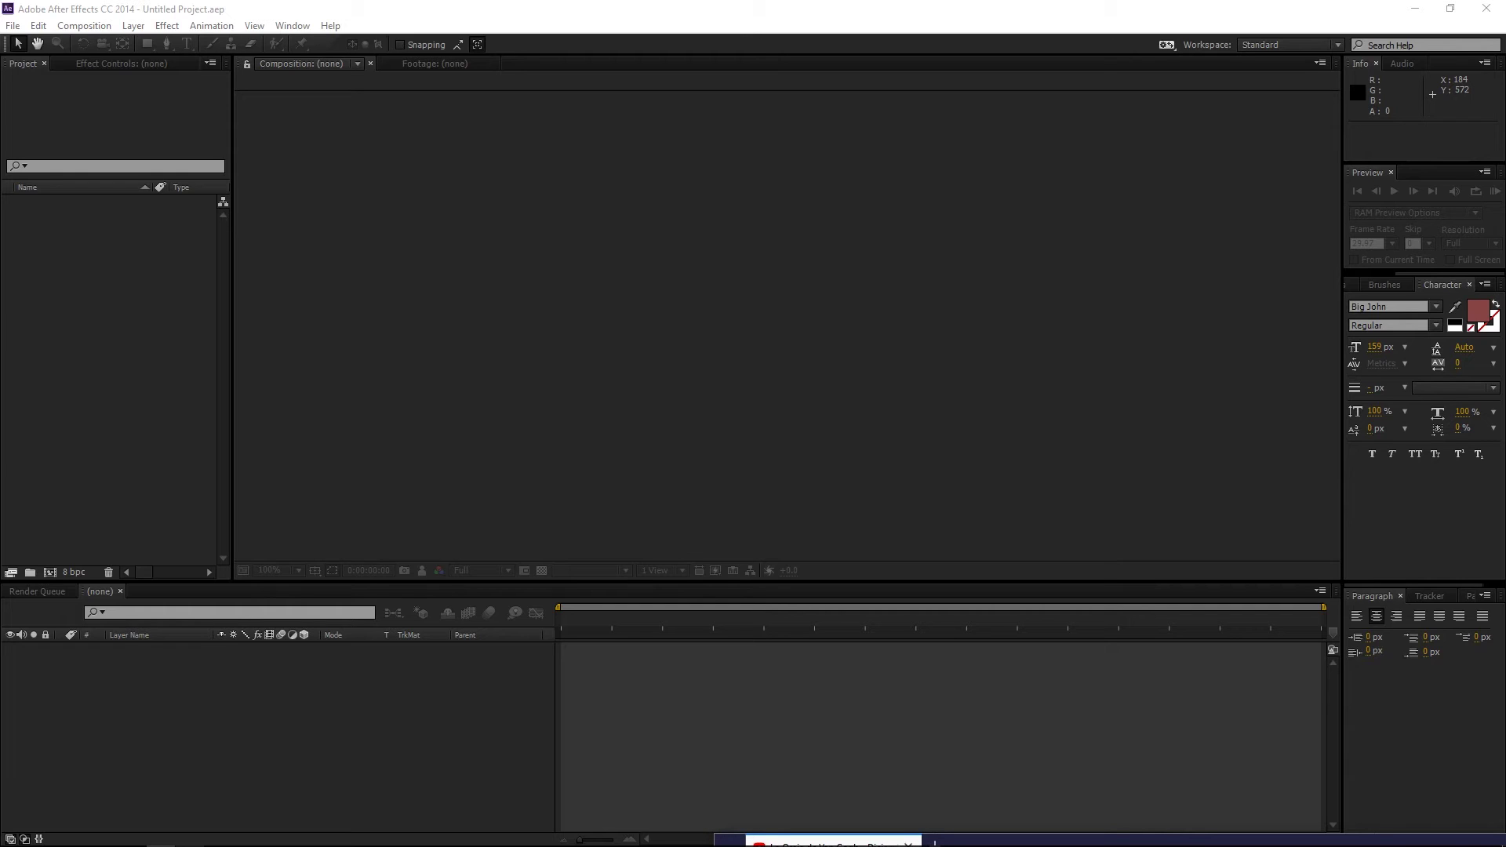
Drag the Firefox window with the Diciembre lyric video up into the middle of the screen
left_click_drag(932, 843, 659, 172)
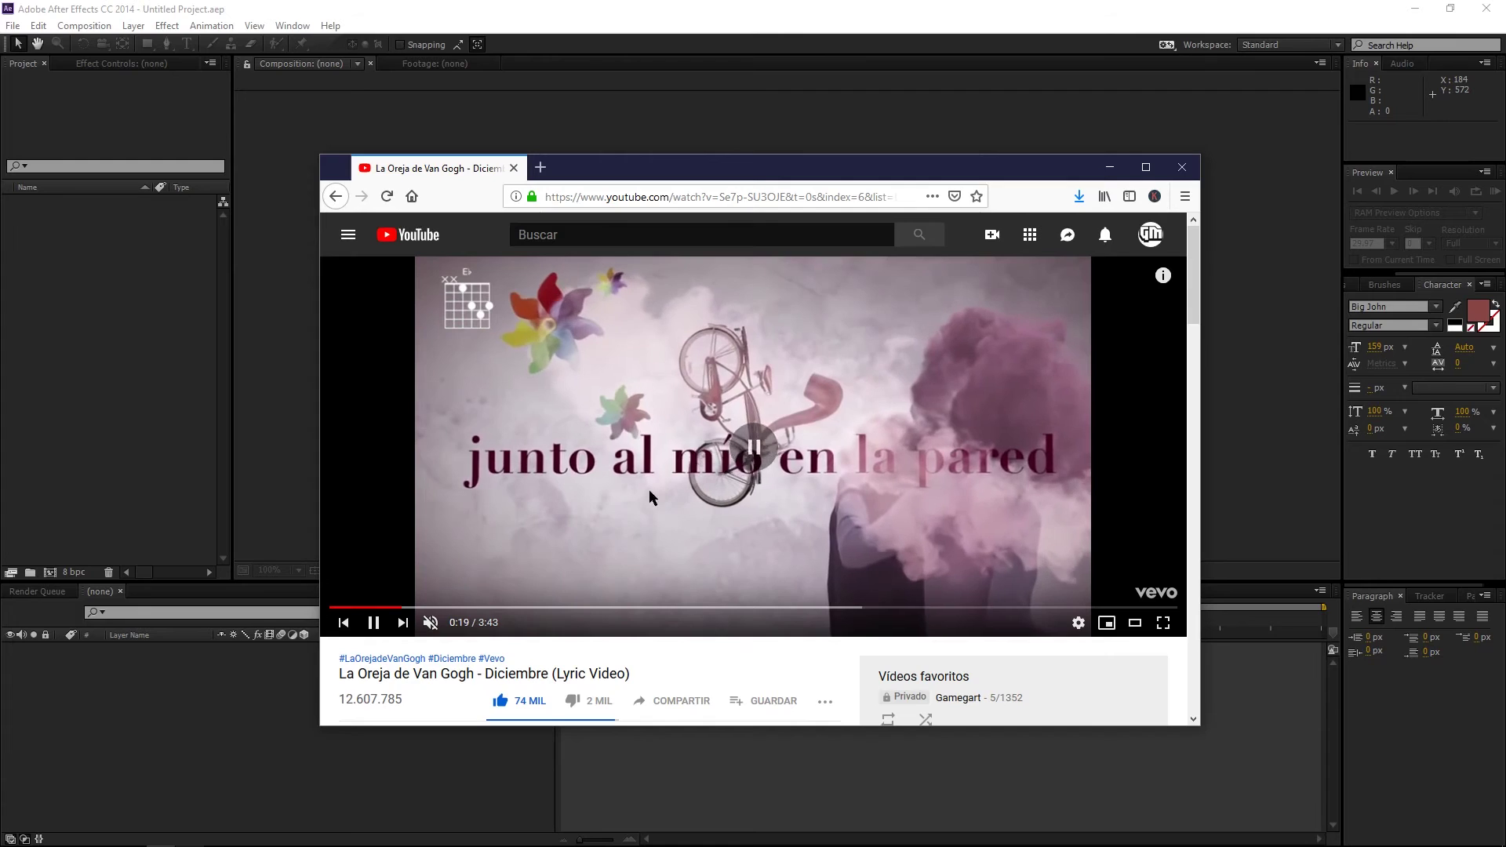
Pause the Diciembre video at 0:19, replay it from 0:07, then minimize the browser
left_click(444, 590)
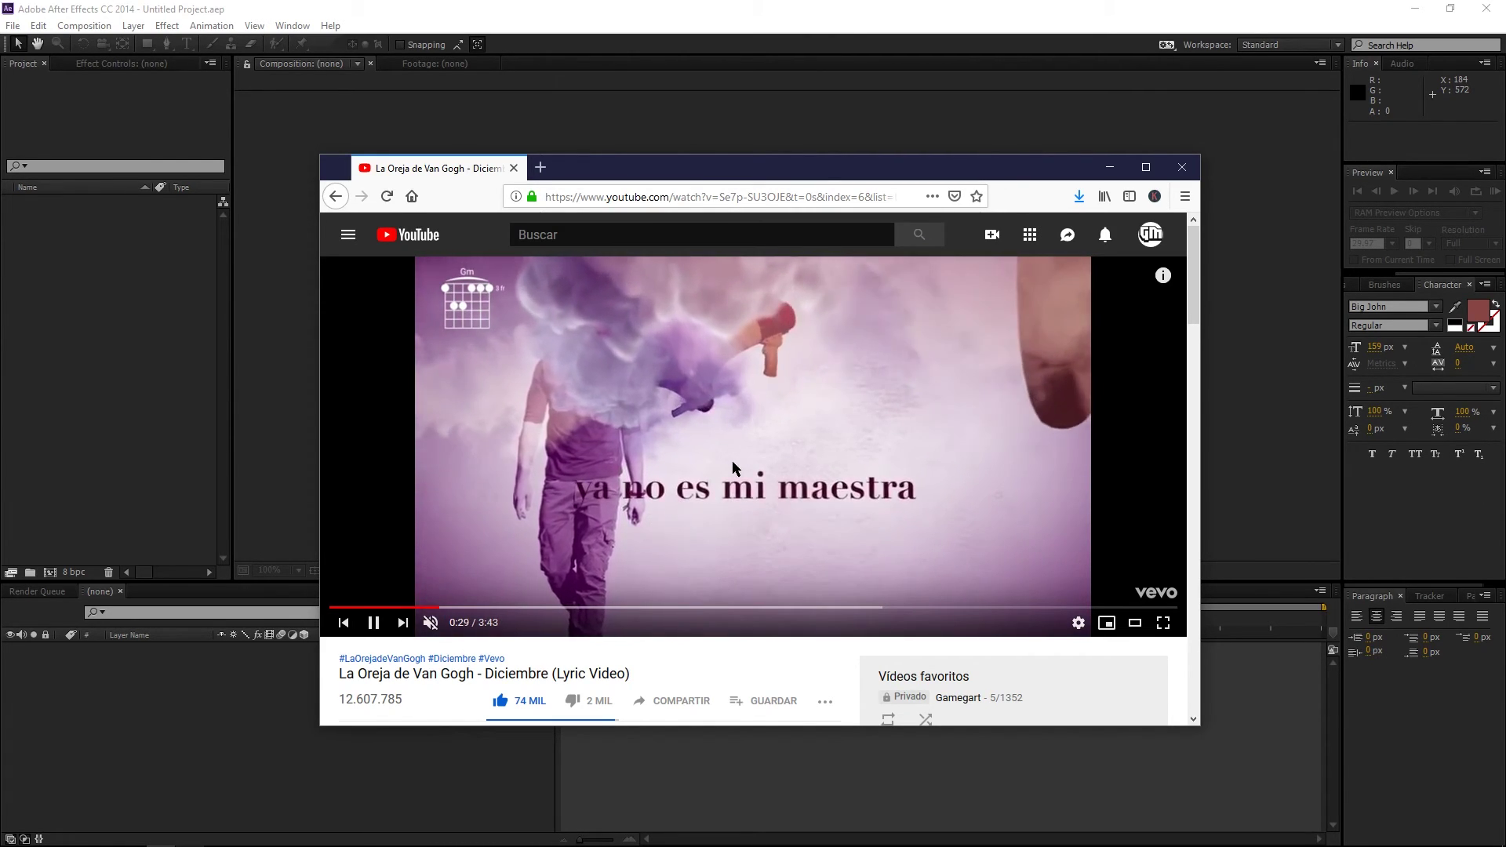
left_click(732, 468)
left_click(357, 607)
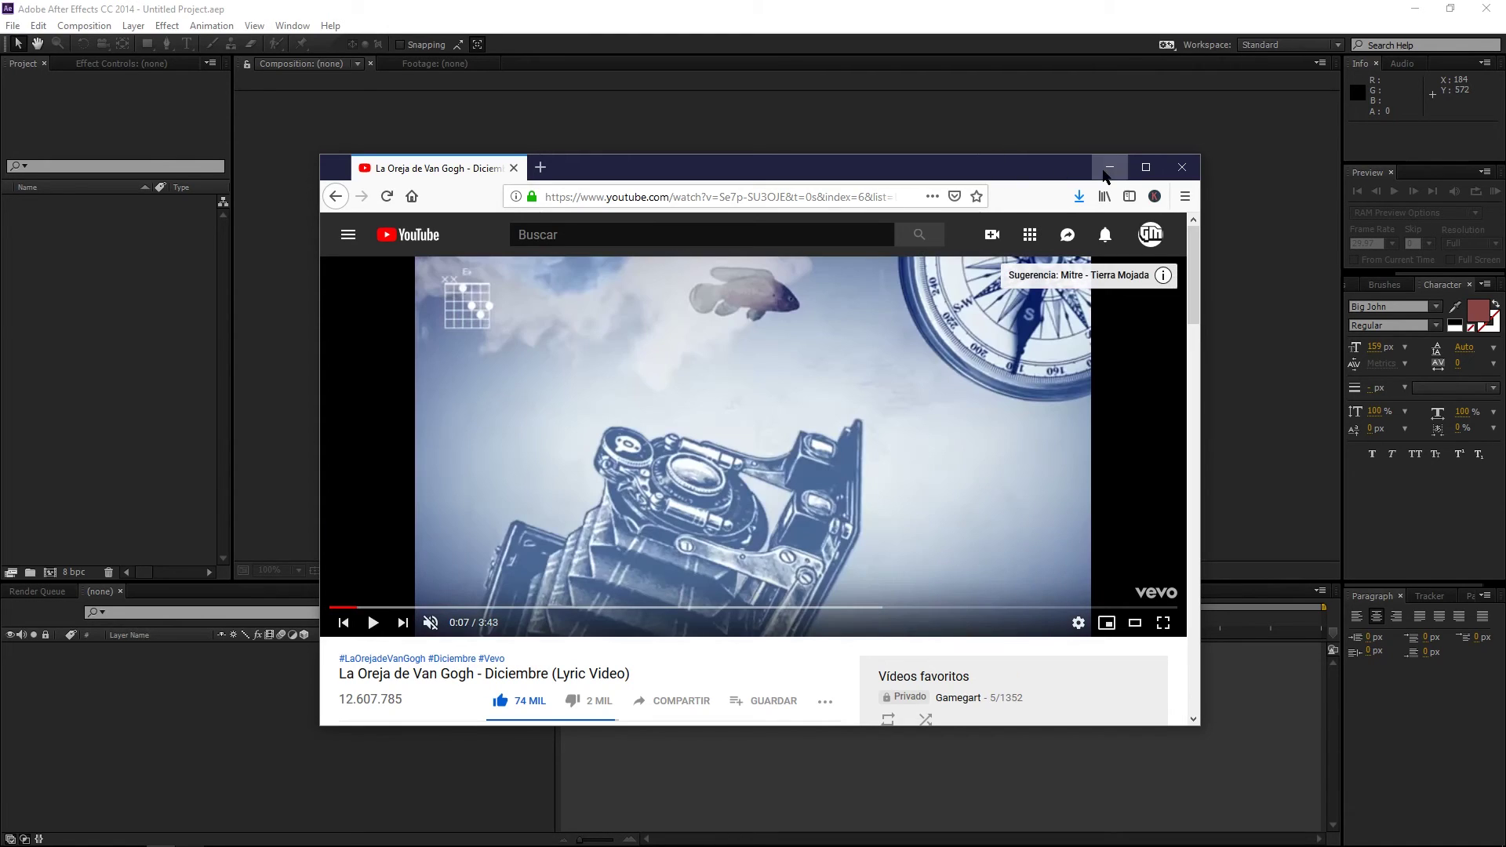
left_click(1110, 168)
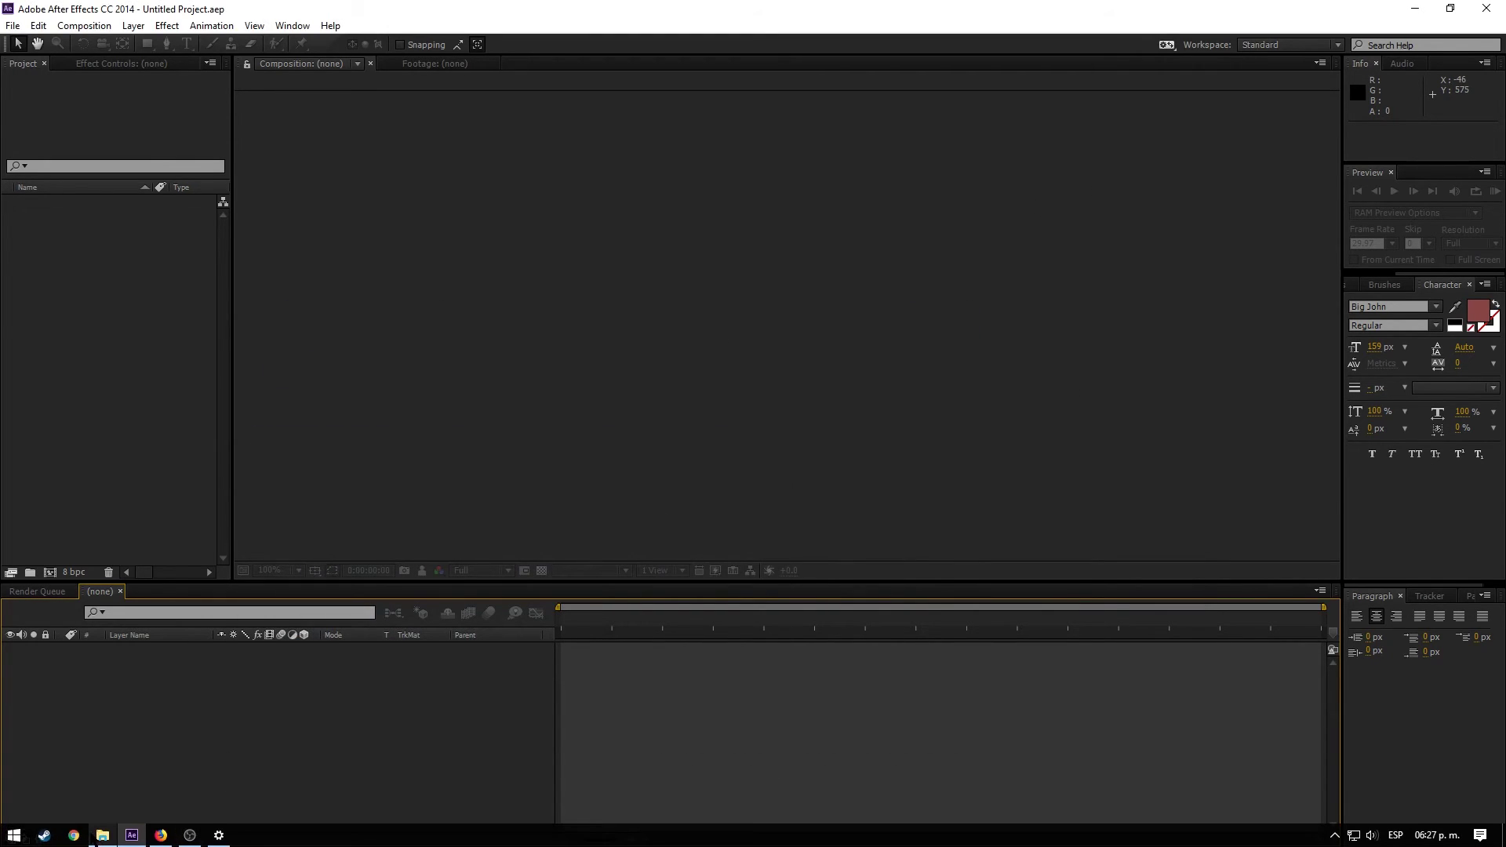
Import the bicycle, vintage camera, cloud_PNG5.png, fish and concrete texture images from the Video folder
left_click(96, 838)
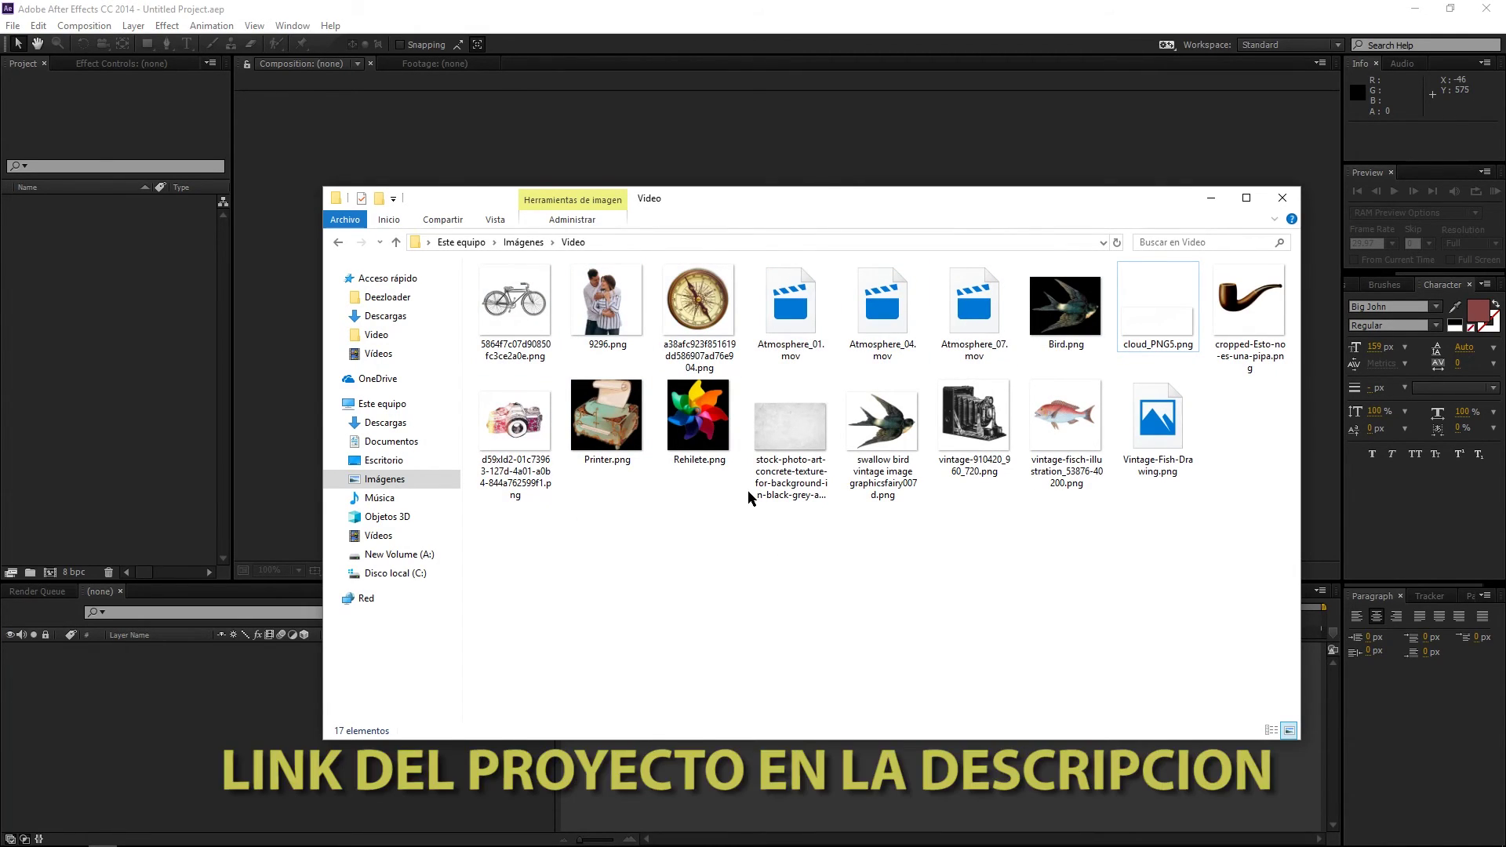
left_click(522, 308)
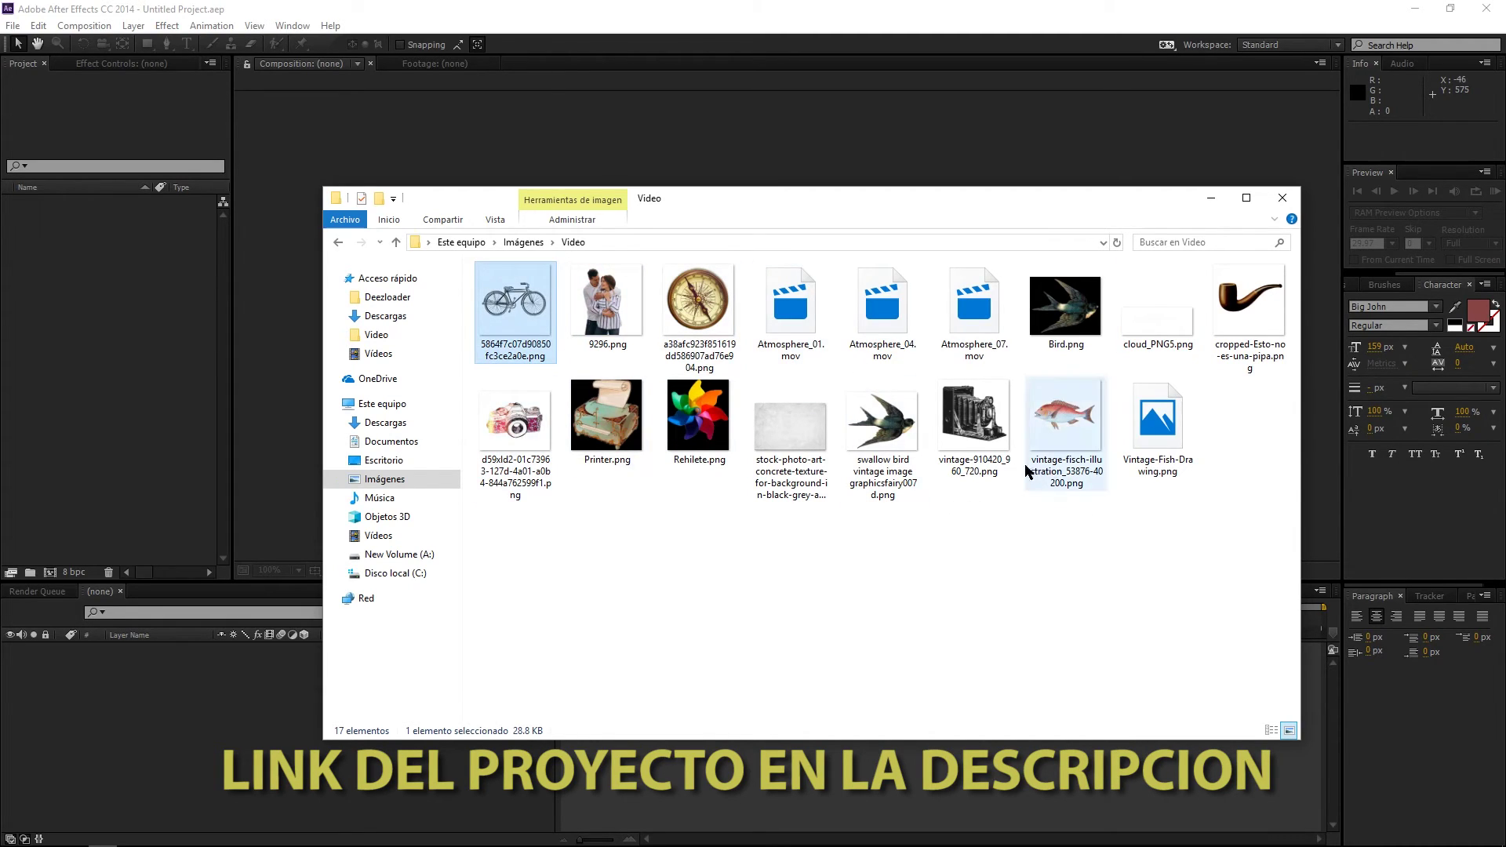
left_click(975, 424, "ctrl")
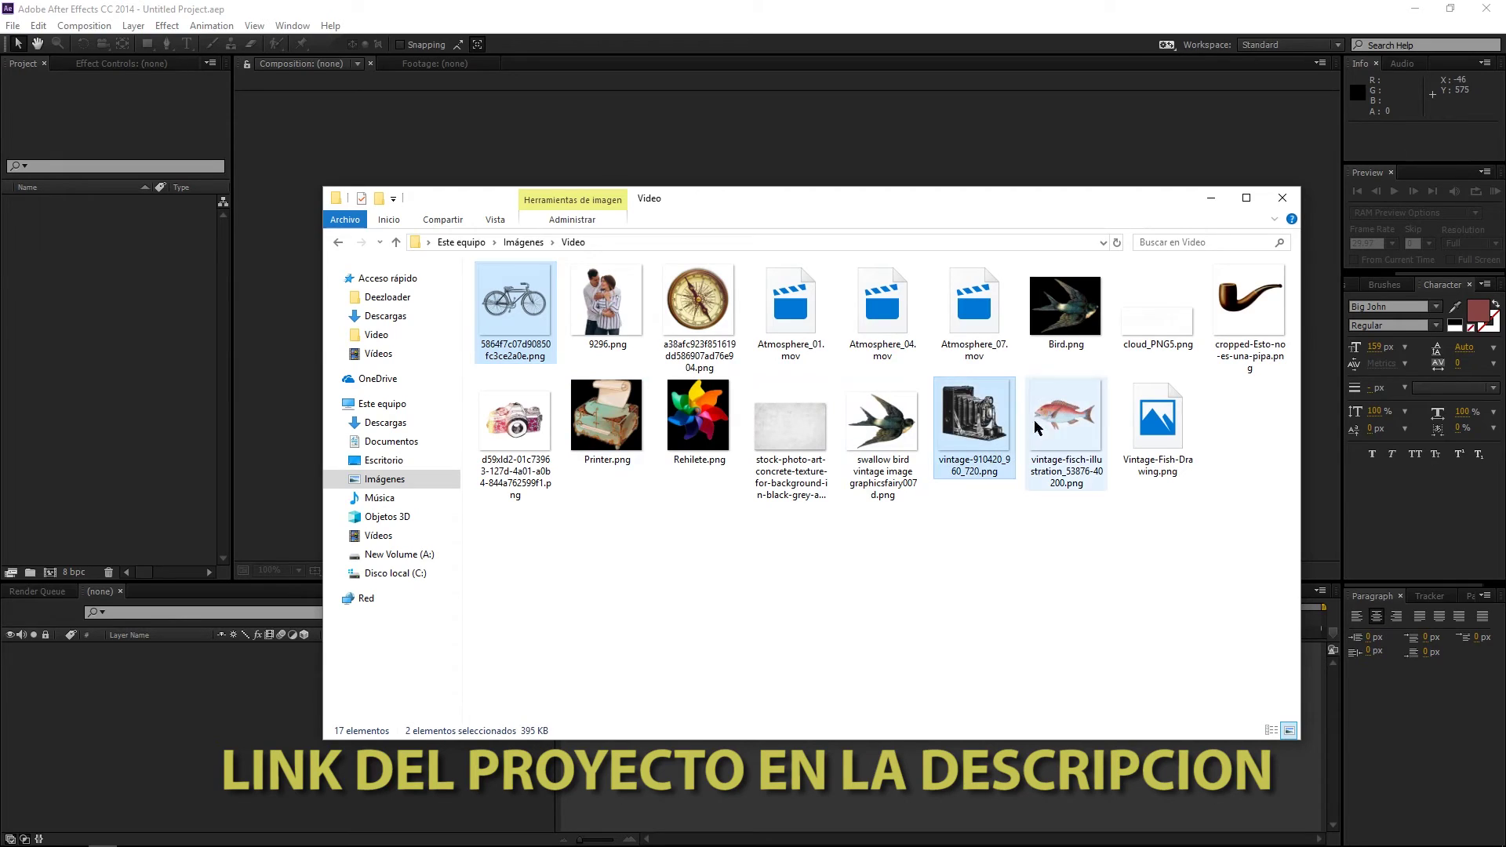
left_click(1166, 359, "ctrl")
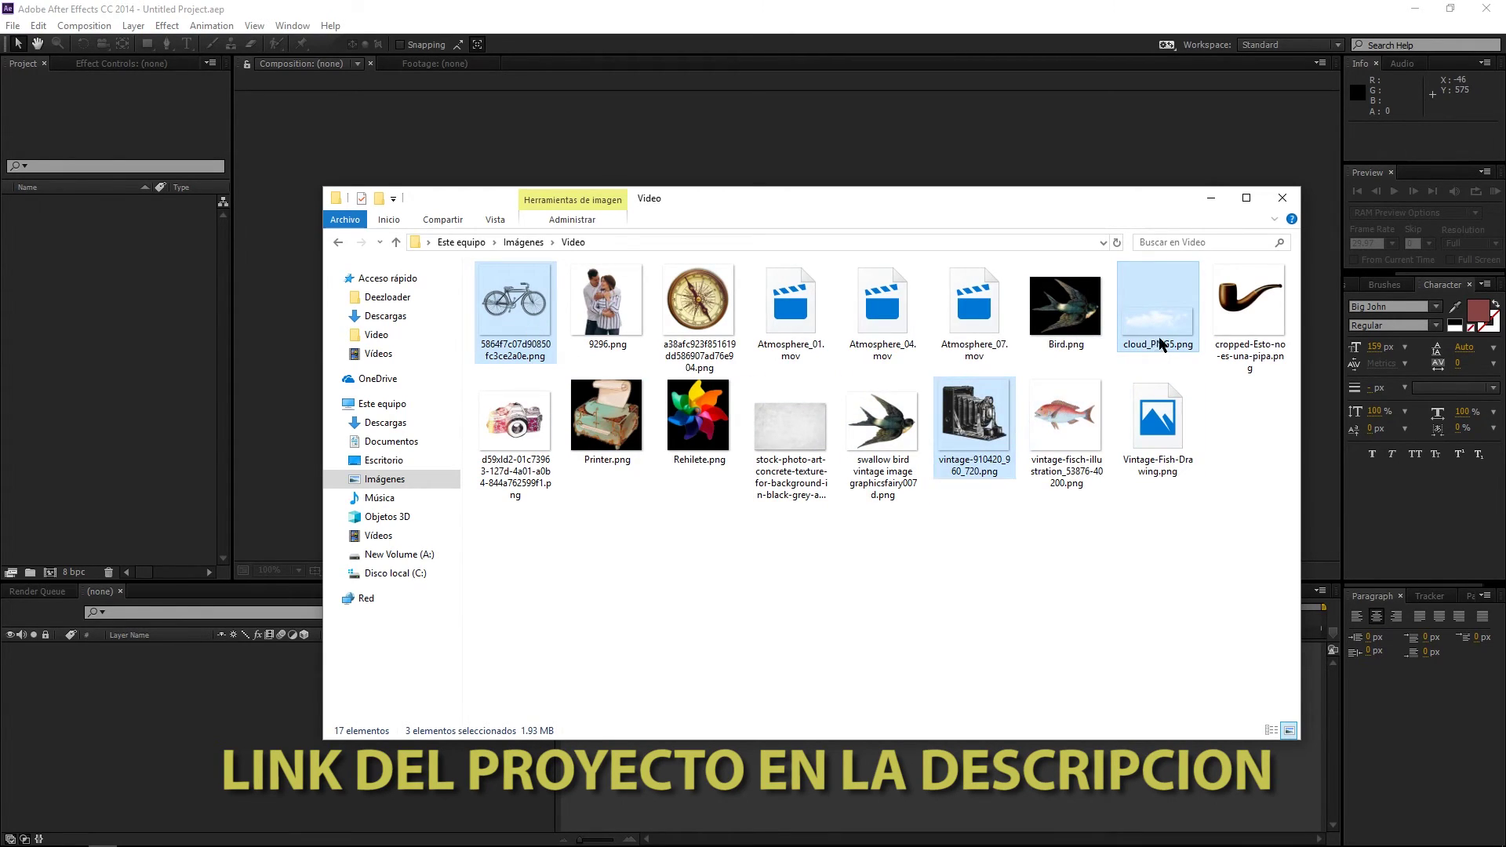
left_click(1059, 425, "ctrl")
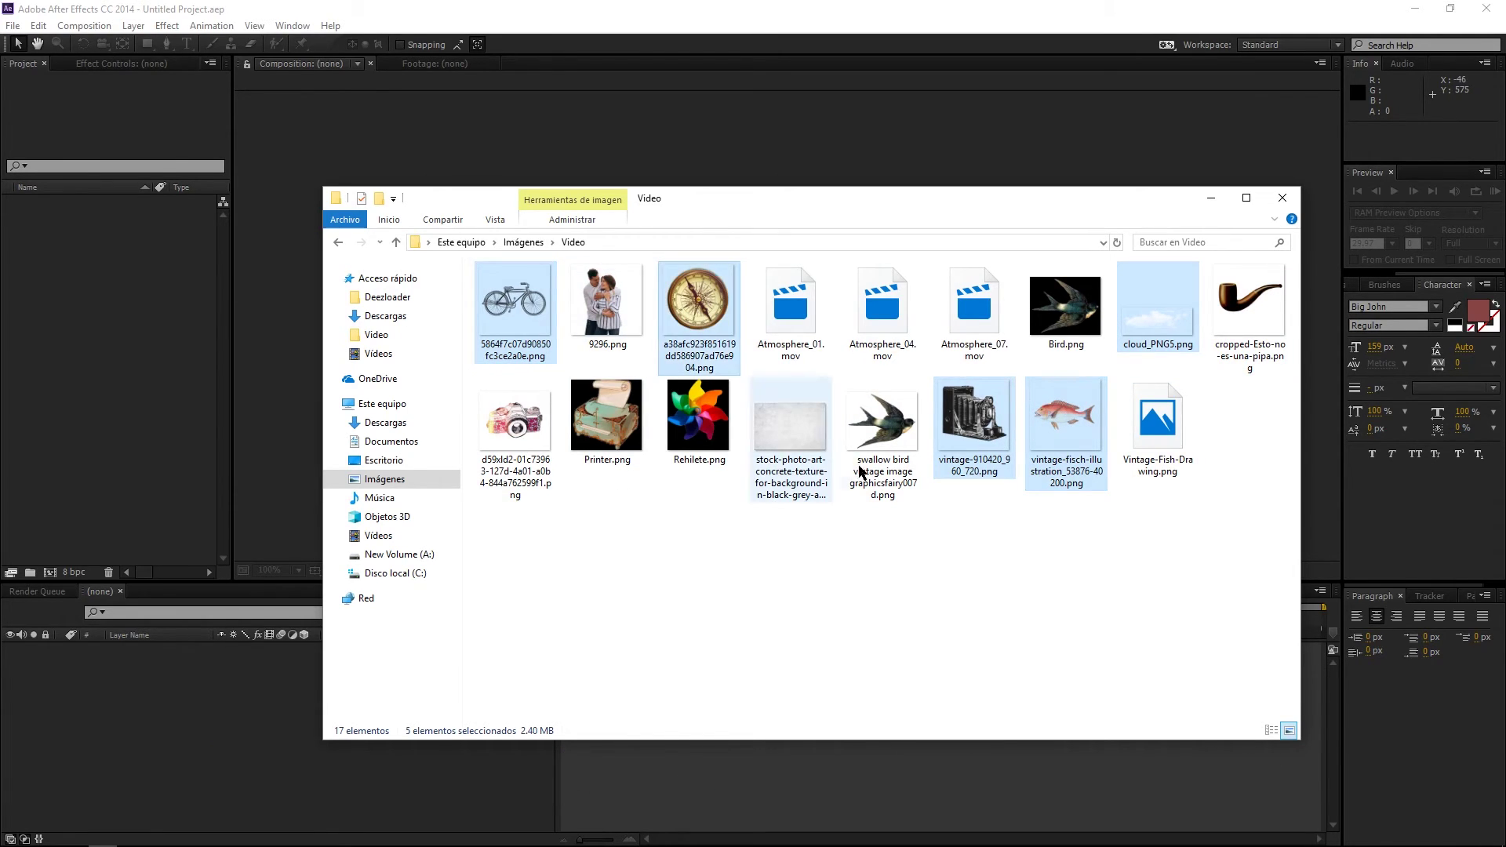
left_click(816, 493, "ctrl")
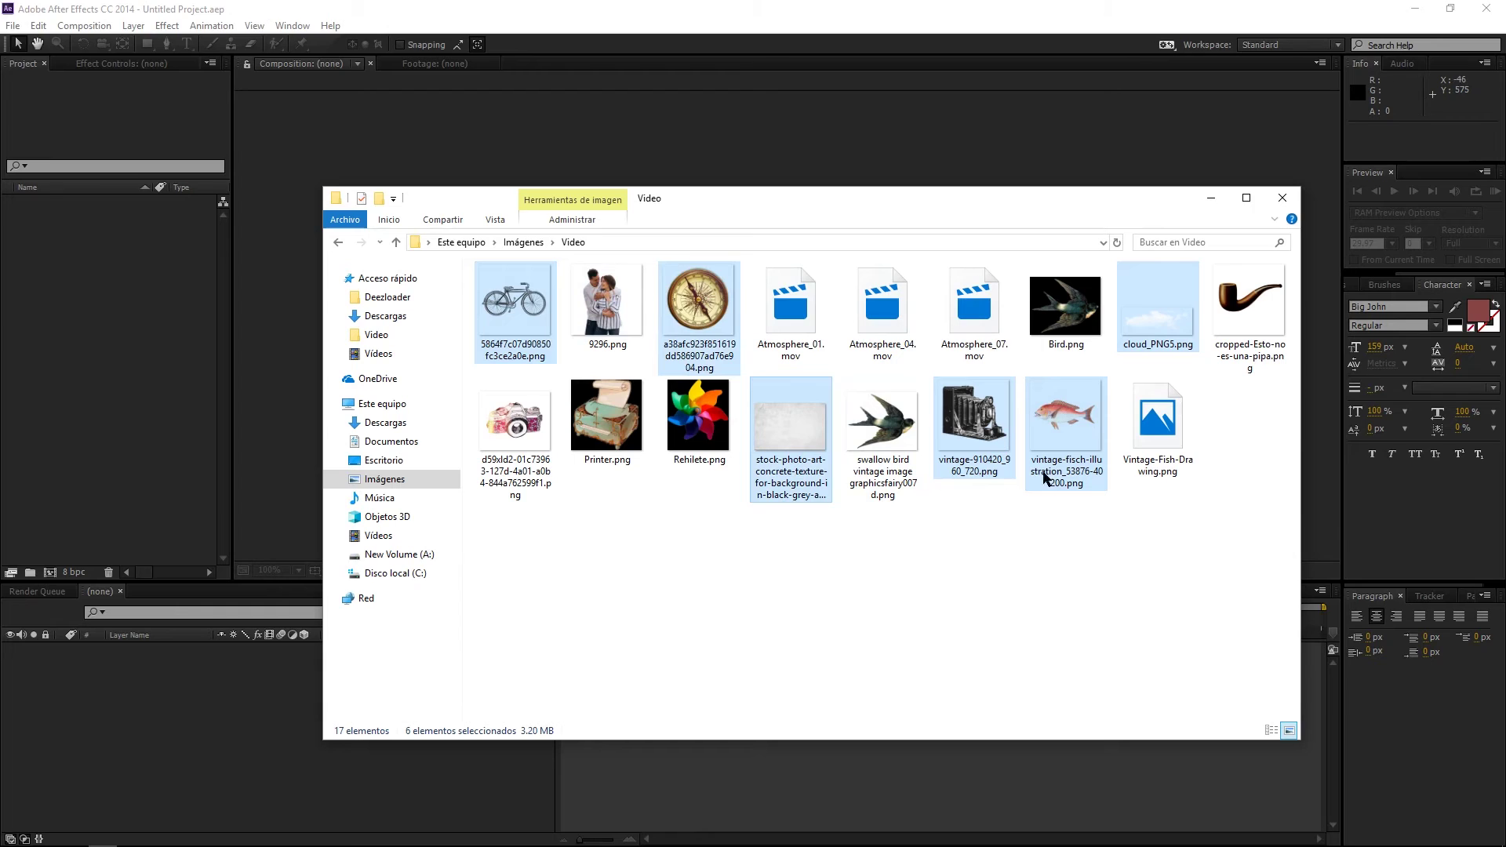
left_click_drag(977, 428, 149, 363)
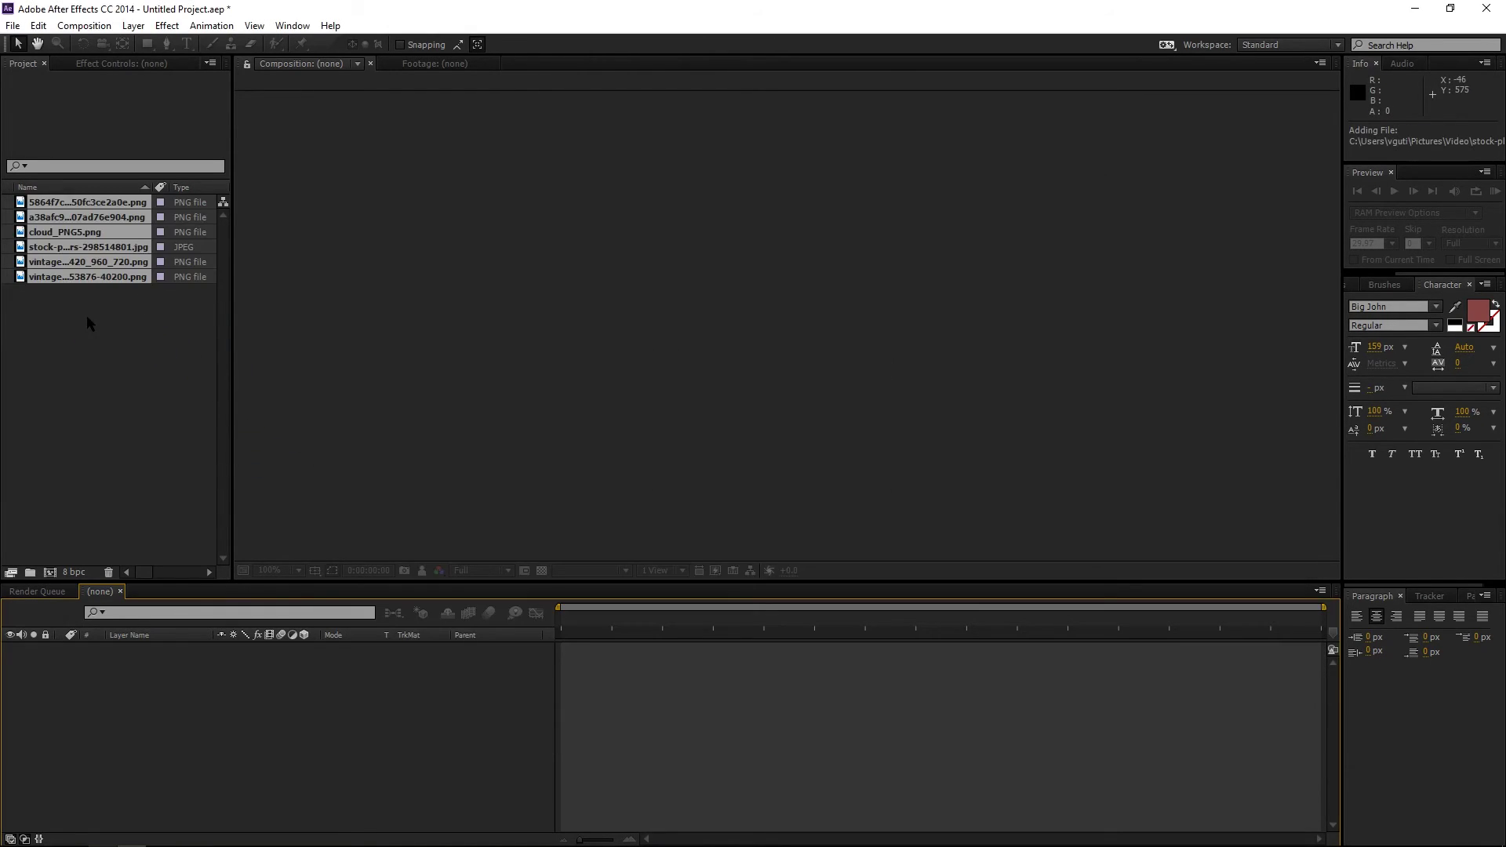
Create an HDTV 1080, 29.97 fps composition named Principal, entering 08 for its duration
left_click(88, 324)
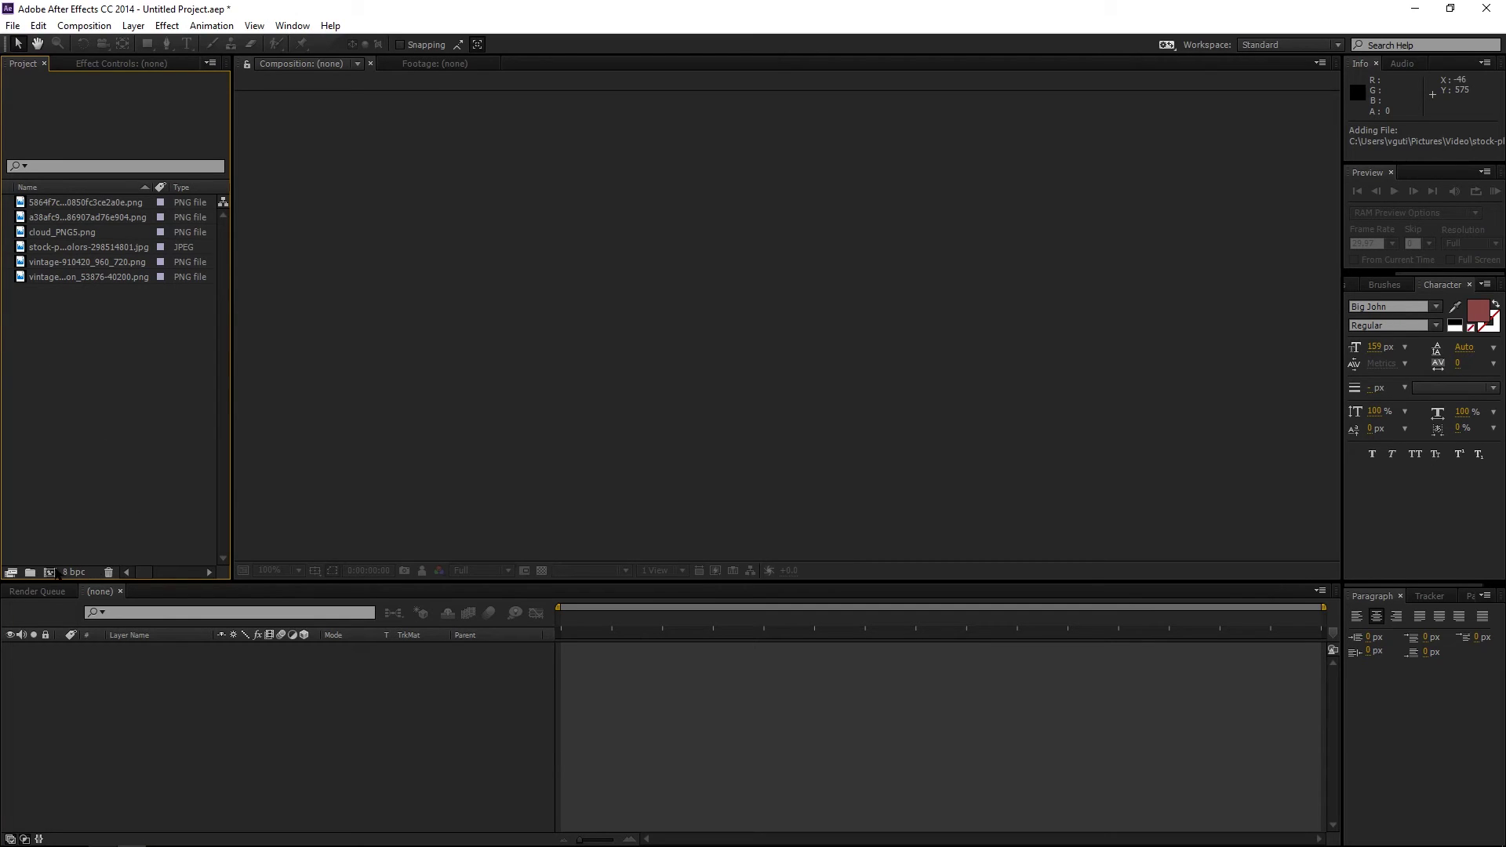
left_click(51, 573)
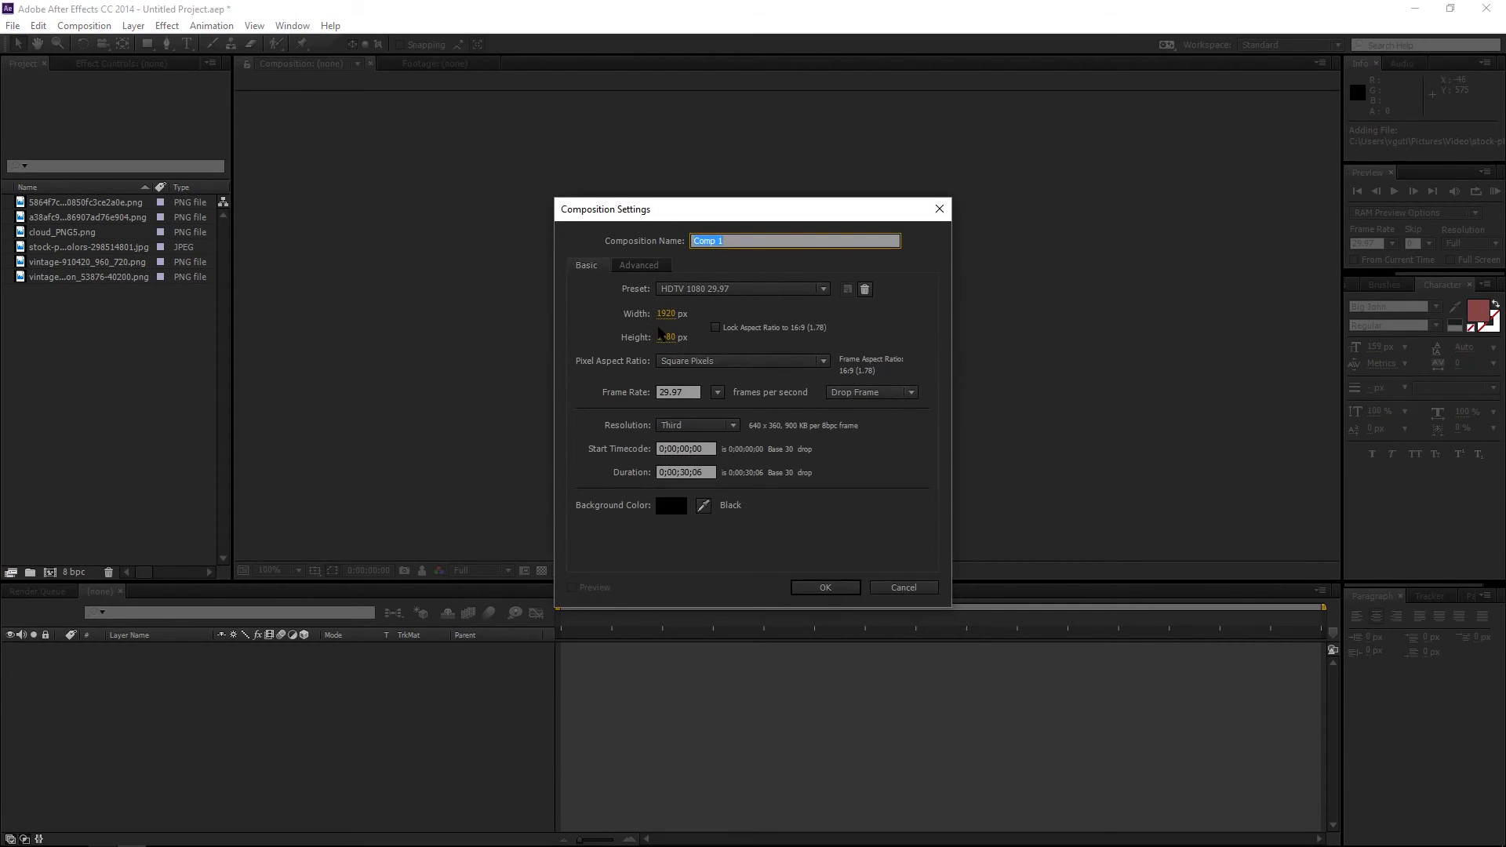
left_click_drag(694, 392, 661, 390)
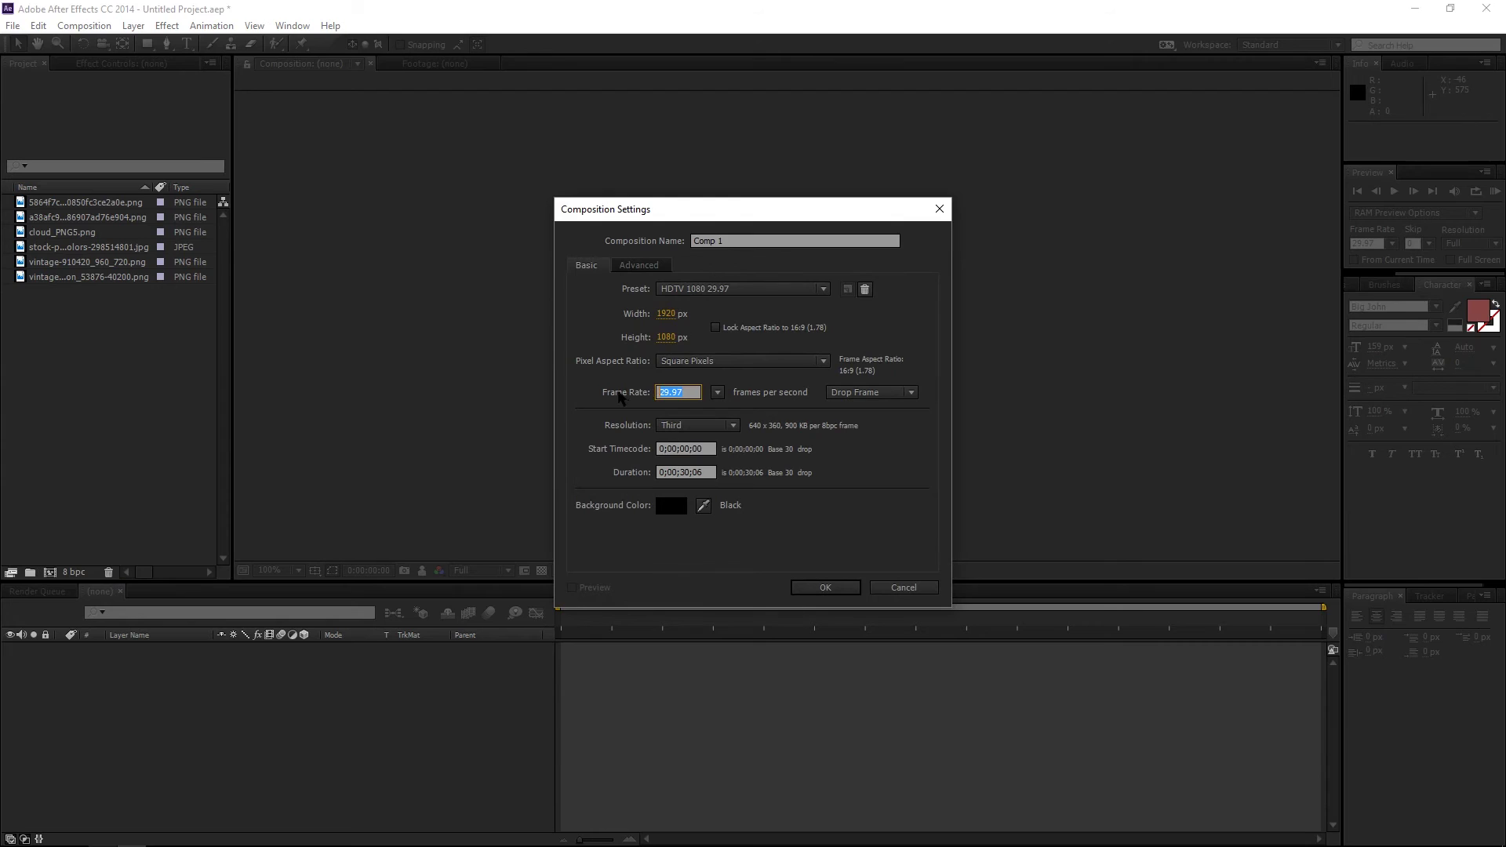
left_click(621, 401)
type("08")
left_click(745, 240)
type("Principa")
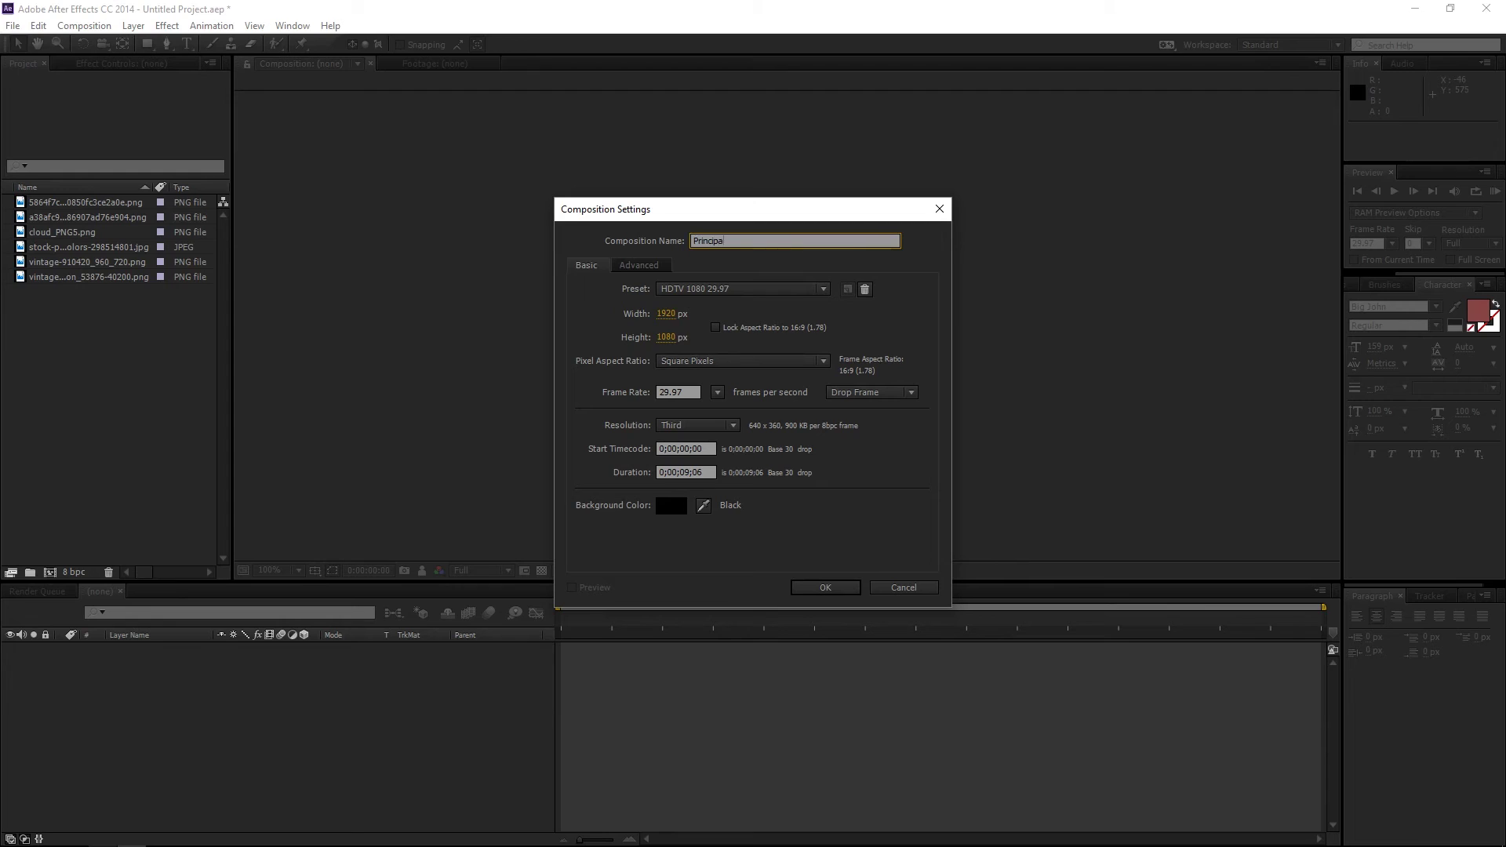
key("Return")
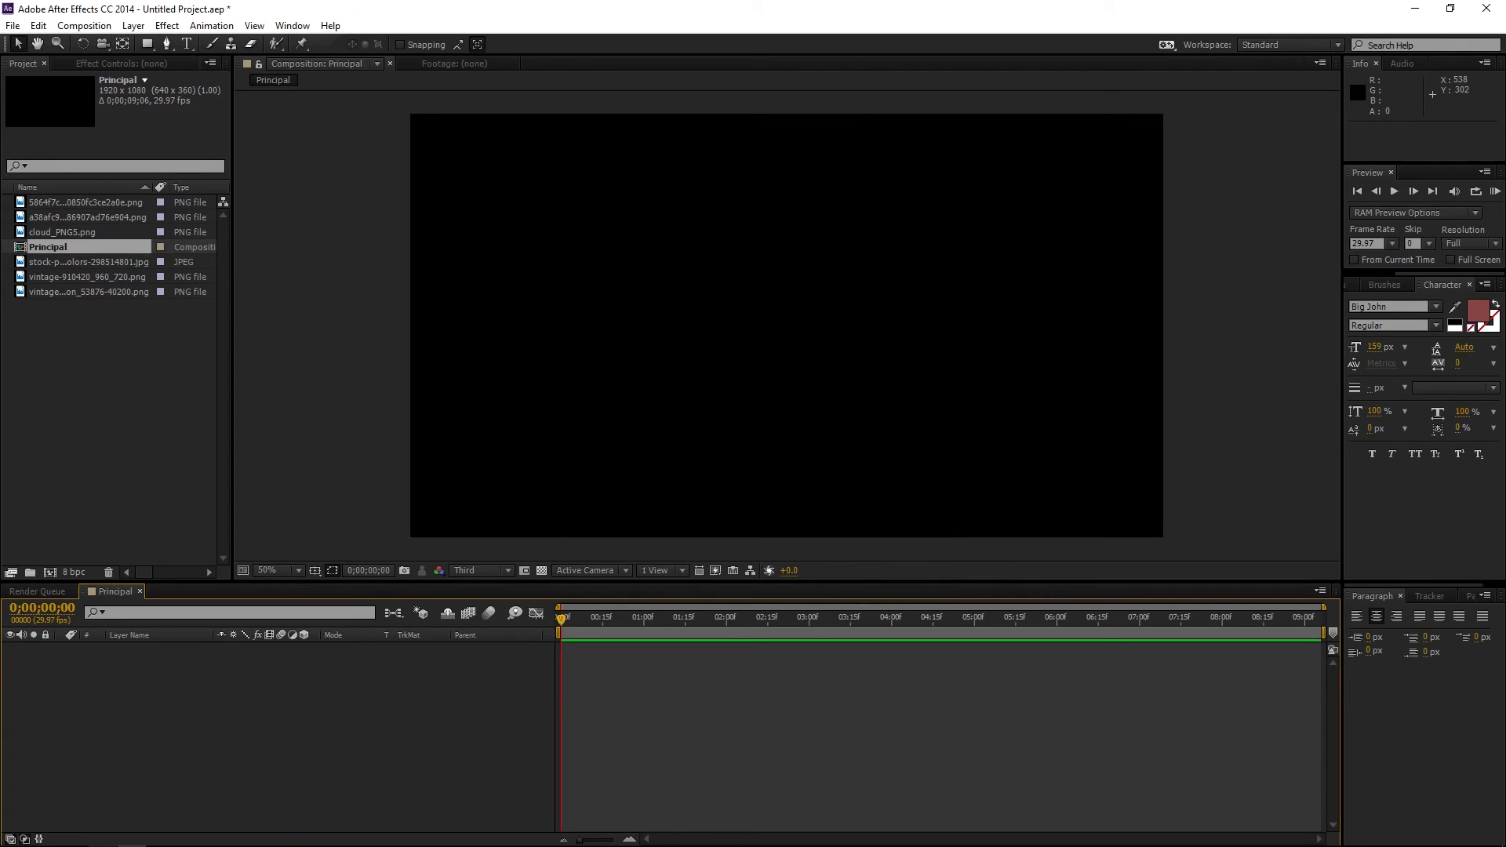
Add the concrete texture image to Principal as a layer renamed Fondo
left_click(100, 336)
left_click(63, 291)
left_click(62, 276)
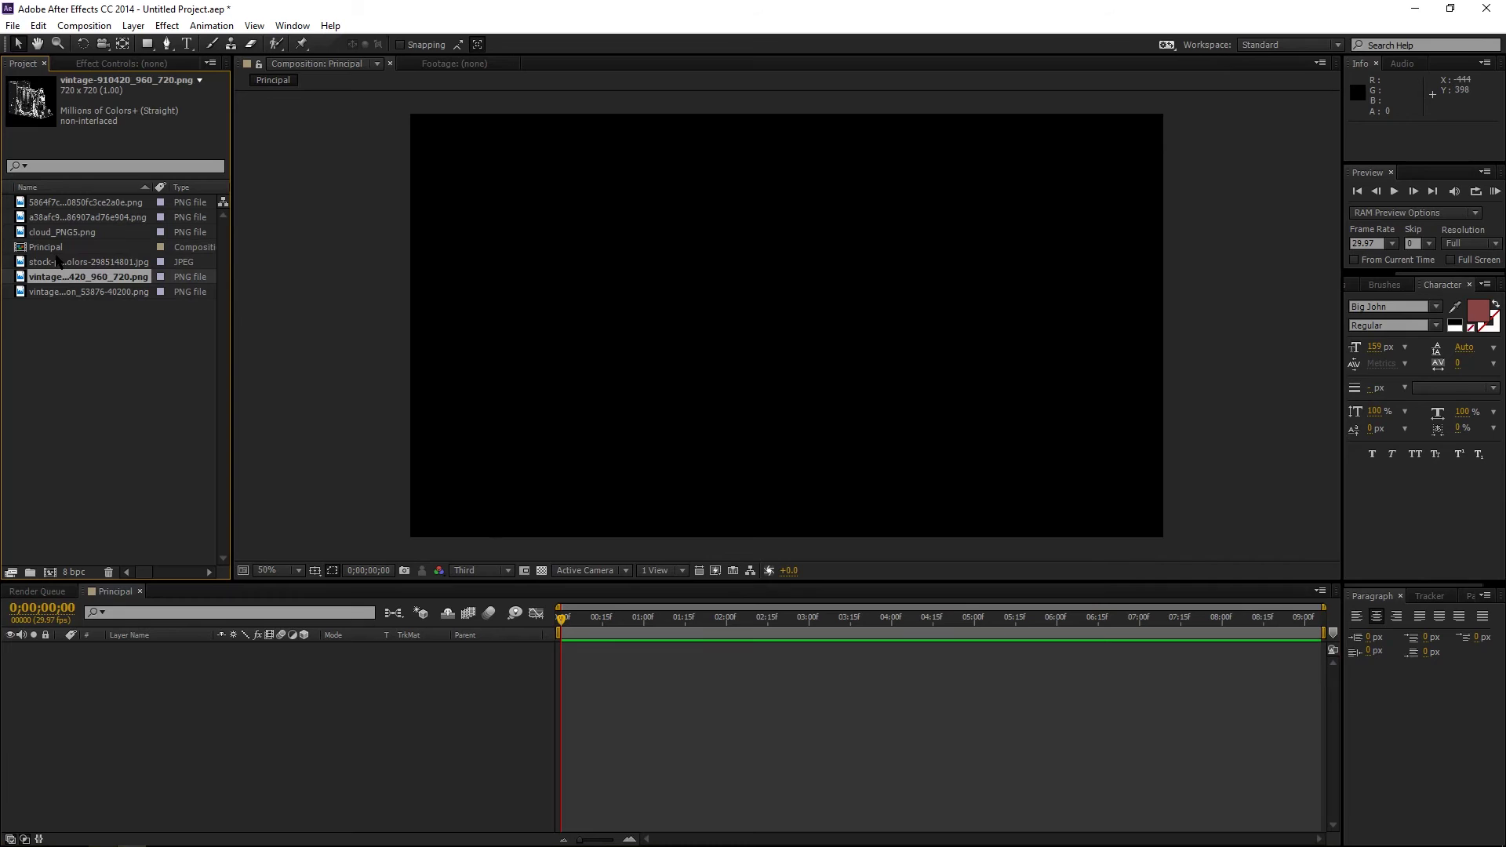
left_click(58, 261)
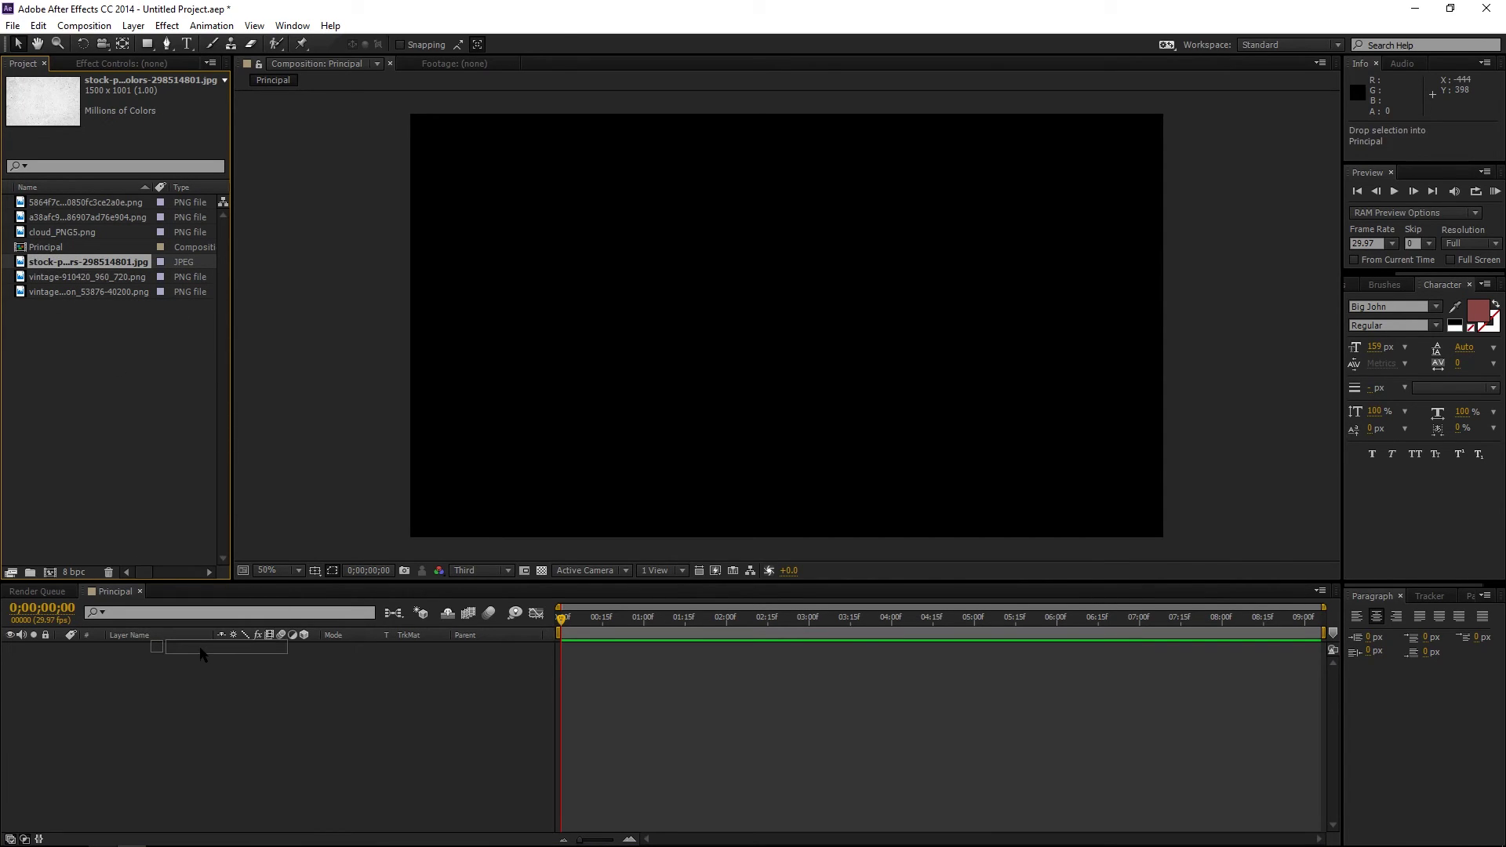
left_click_drag(47, 261, 202, 649)
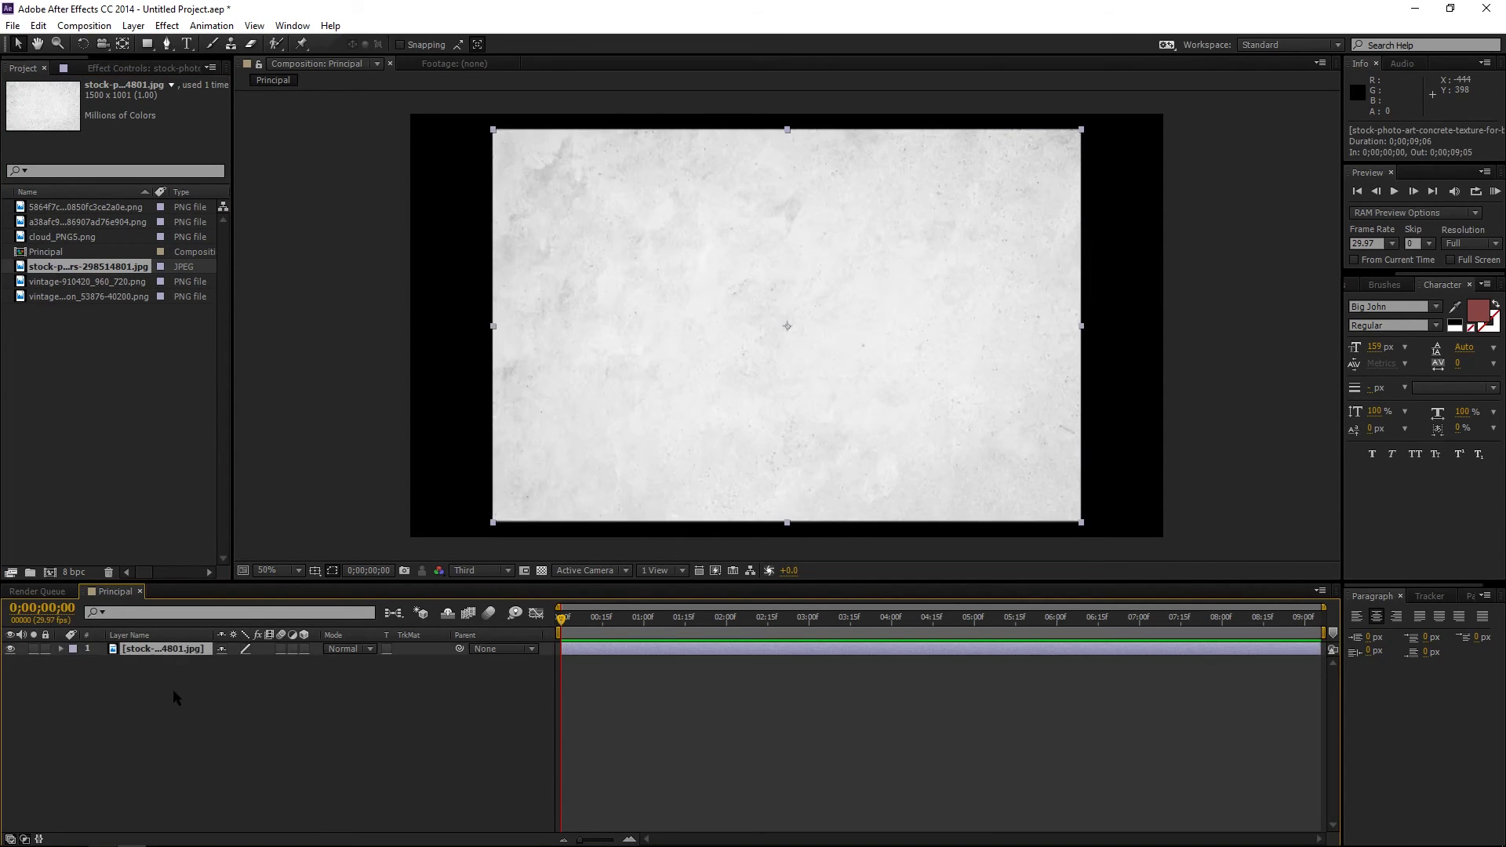
key("Return")
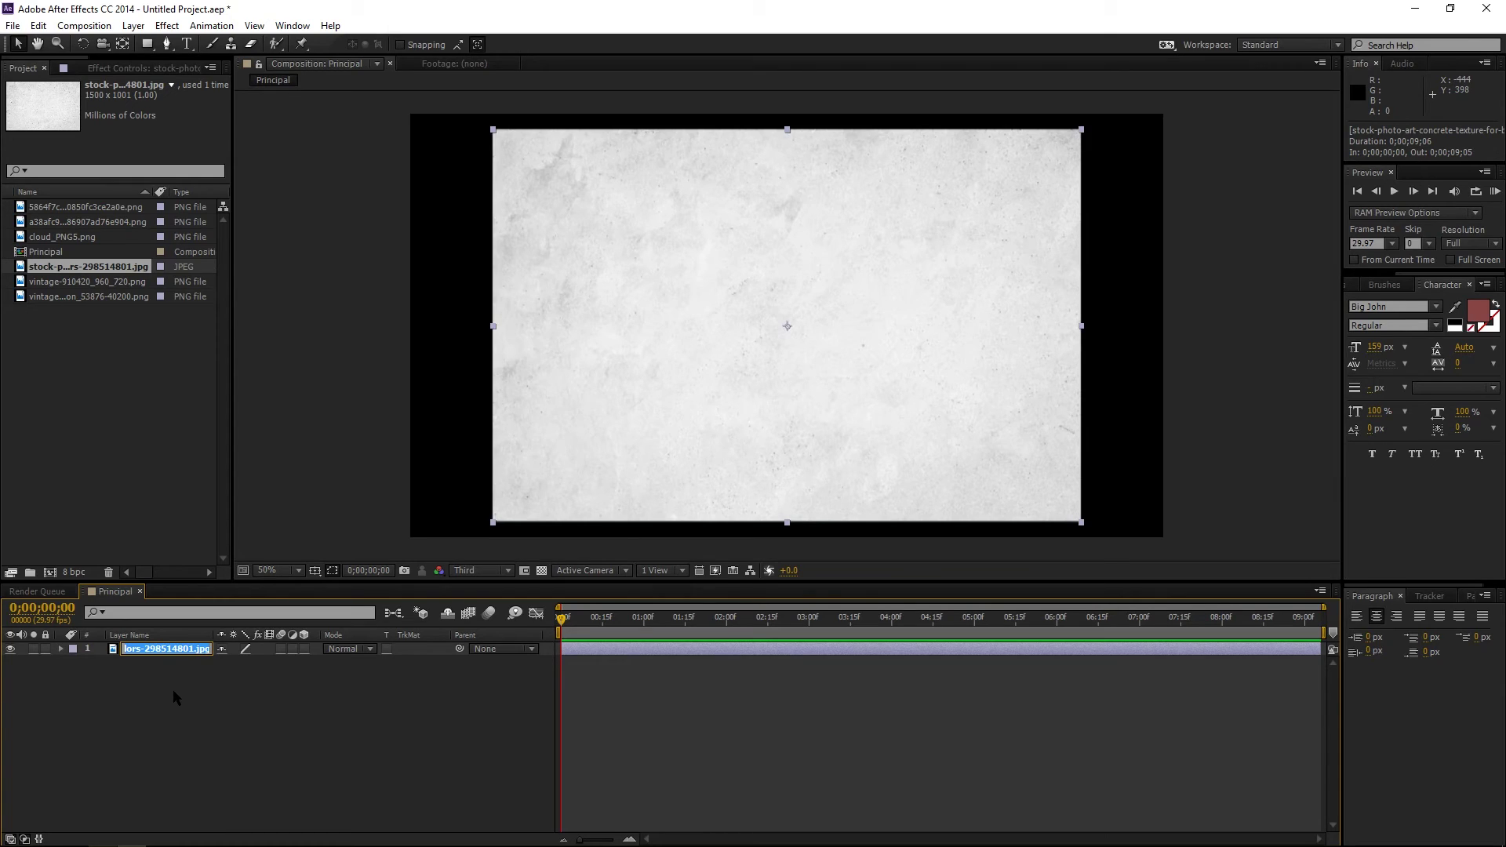
type("Fondo")
key("Return")
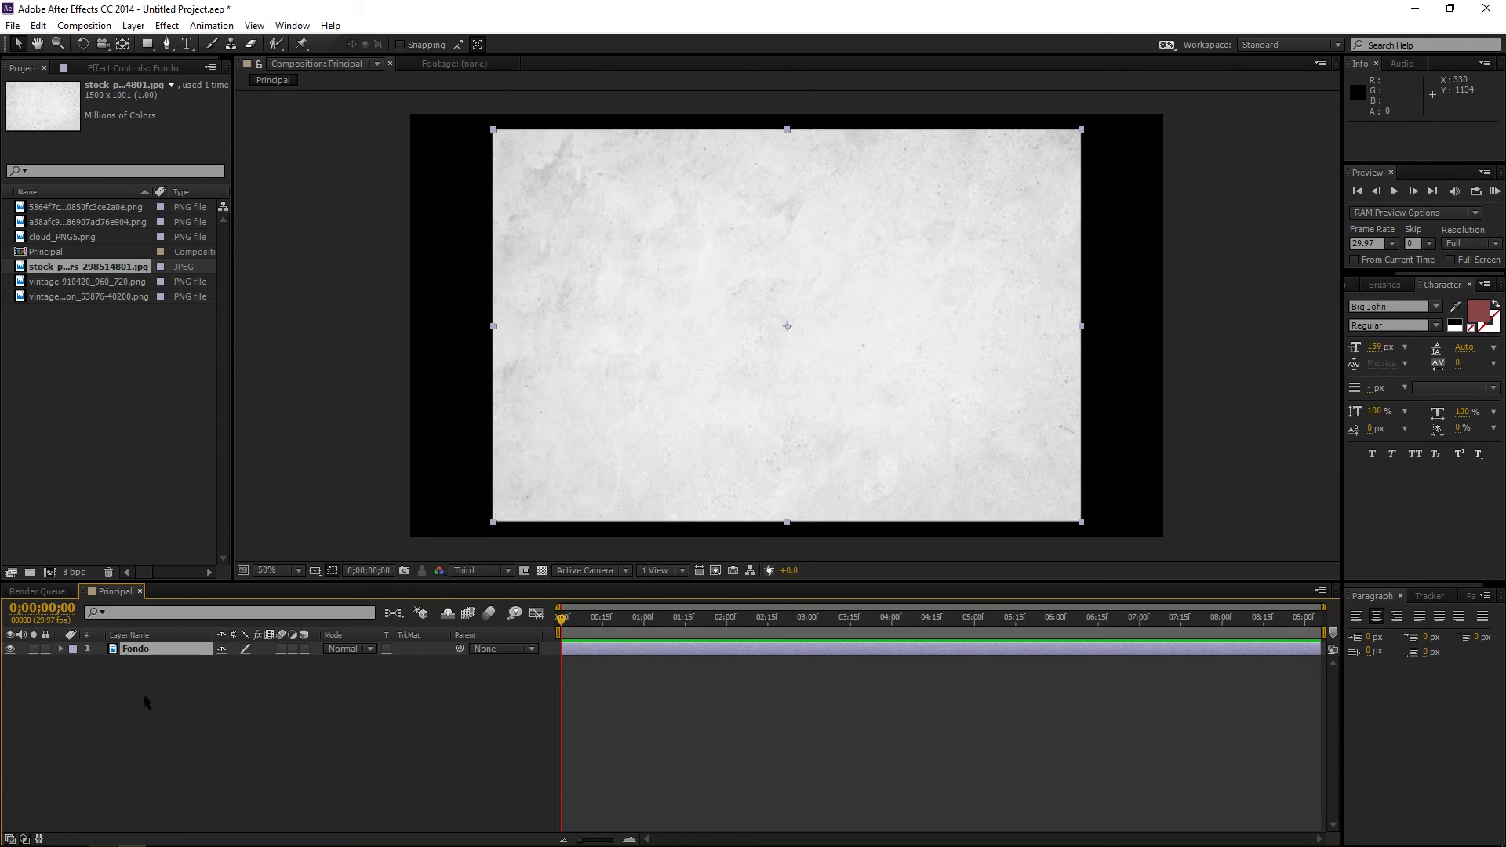
Scale Fondo up to about 146% so the texture fills the frame
left_click(151, 648)
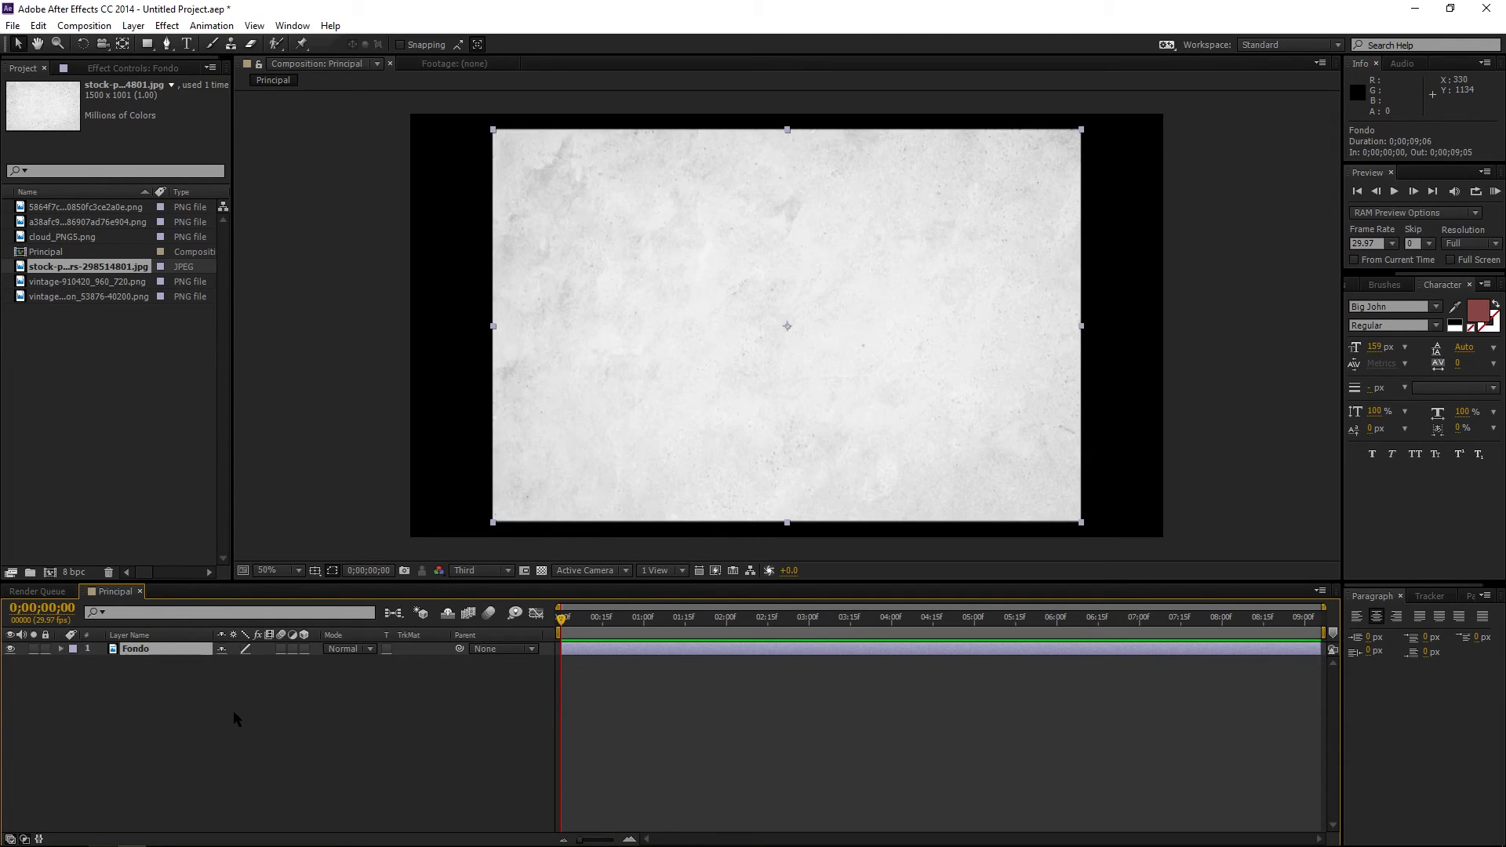
key("s")
left_click_drag(241, 665, 285, 664)
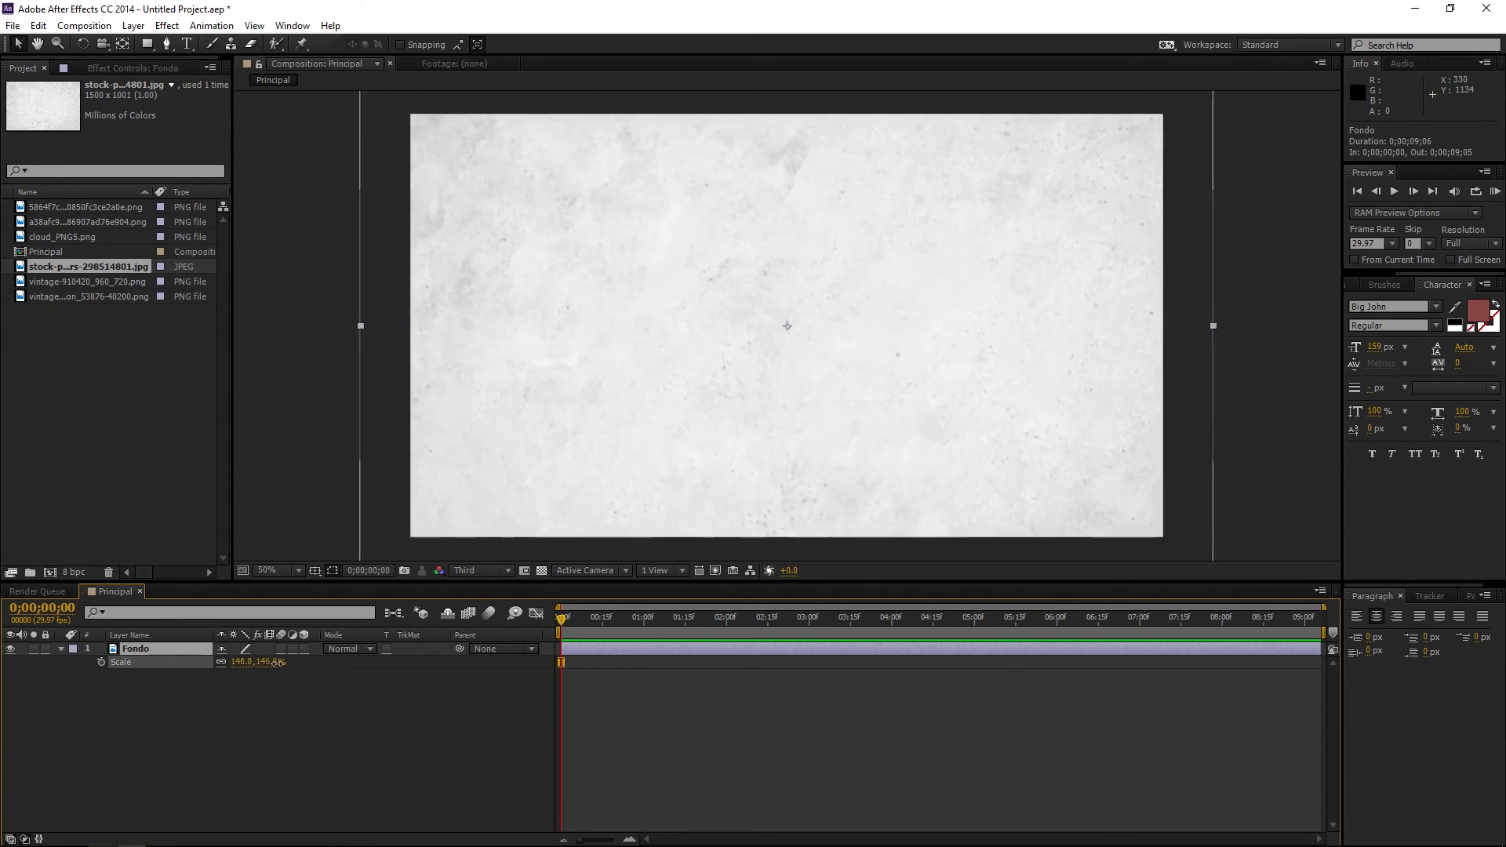
Add the five collage images to Principal as layers above Fondo
left_click(276, 733)
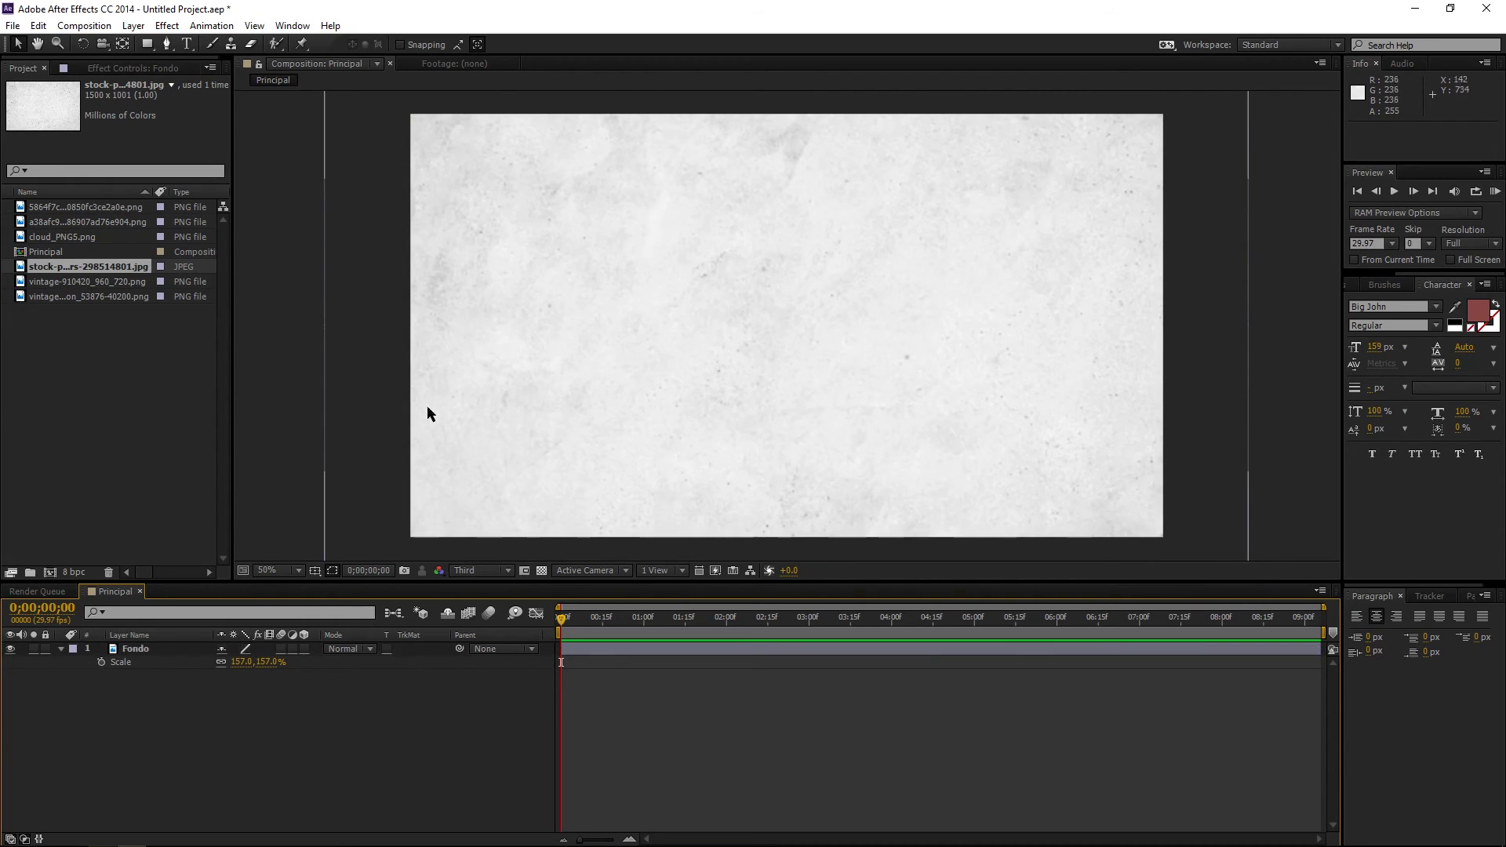
left_click(66, 287)
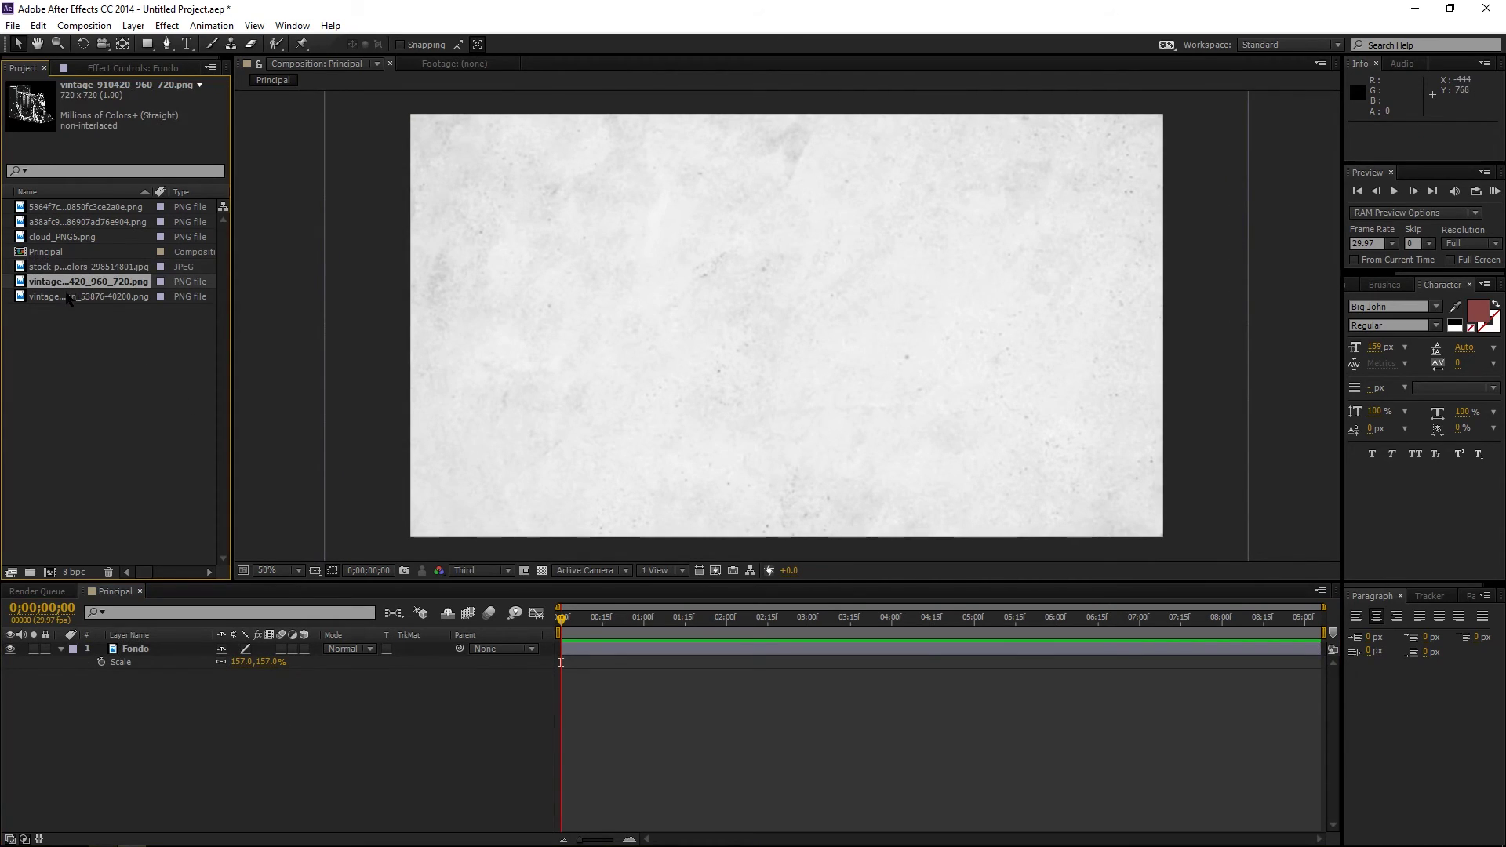
left_click(69, 297, "ctrl")
left_click(72, 237, "ctrl")
left_click(79, 222, "ctrl")
left_click(81, 207, "ctrl")
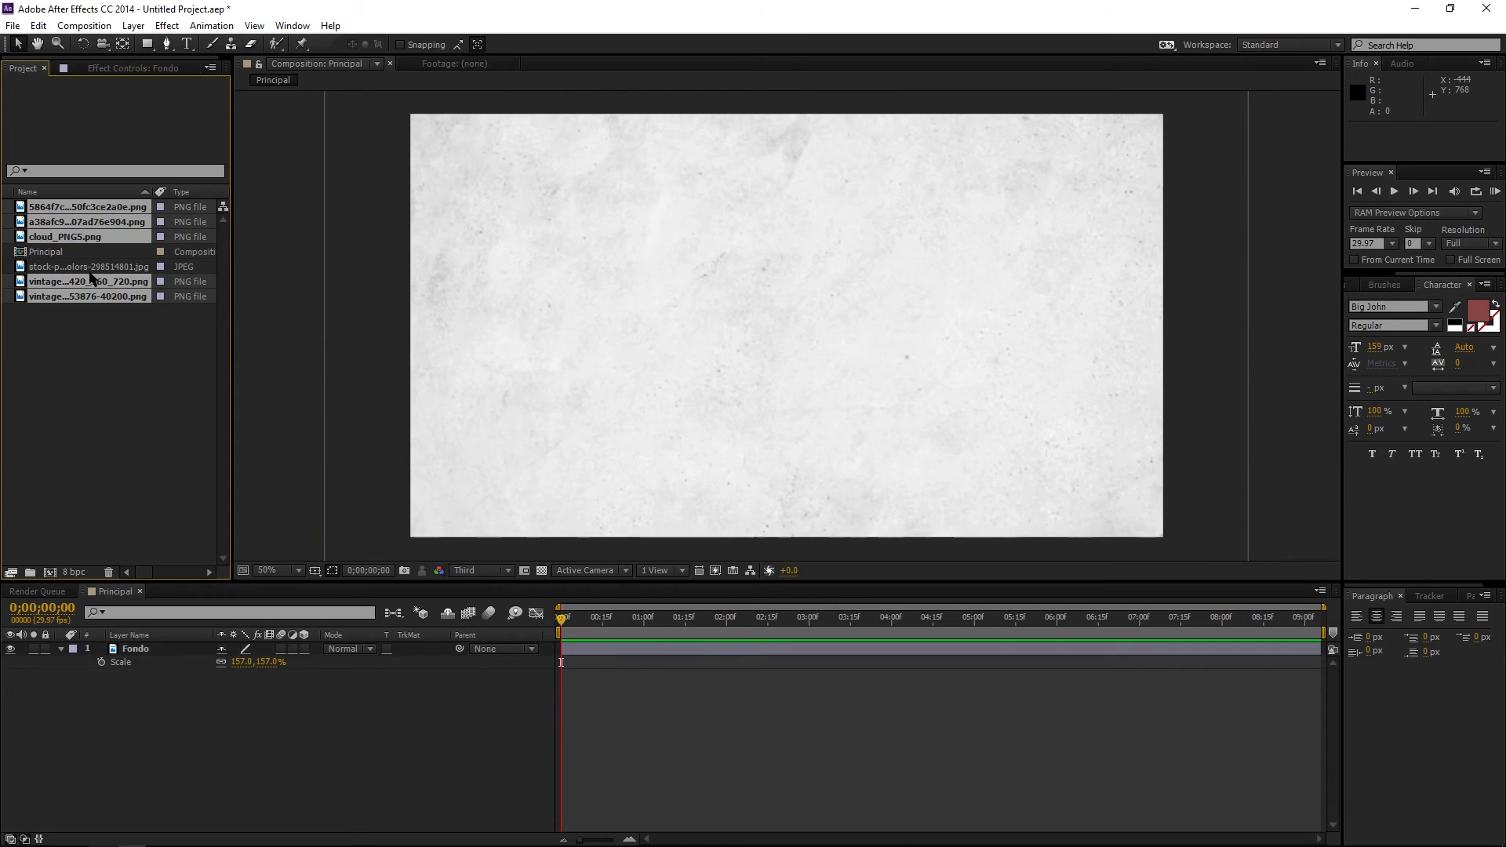
left_click_drag(84, 284, 177, 648)
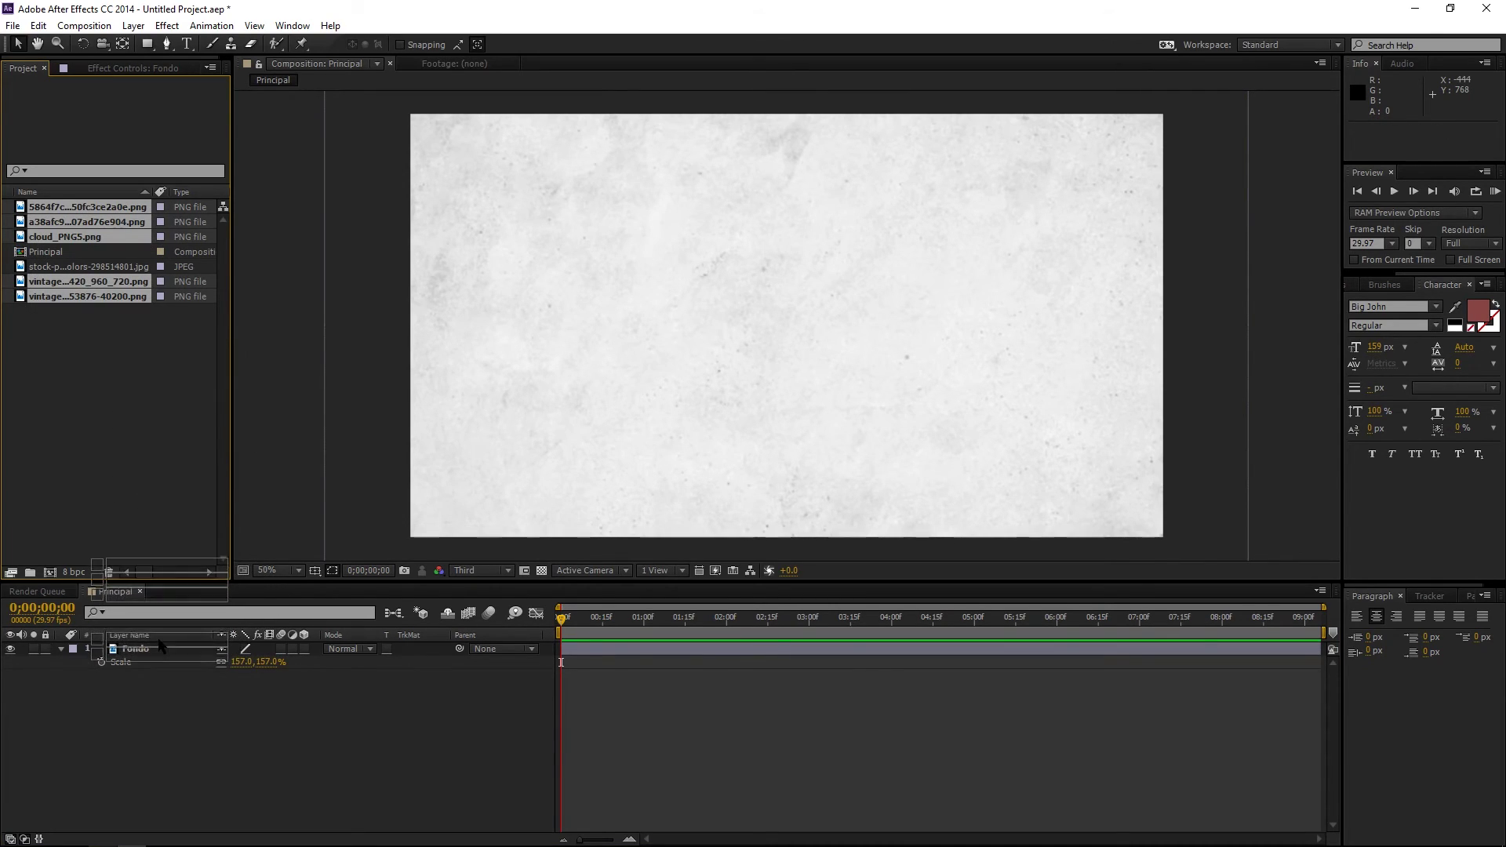
left_click_drag(177, 648, 154, 648)
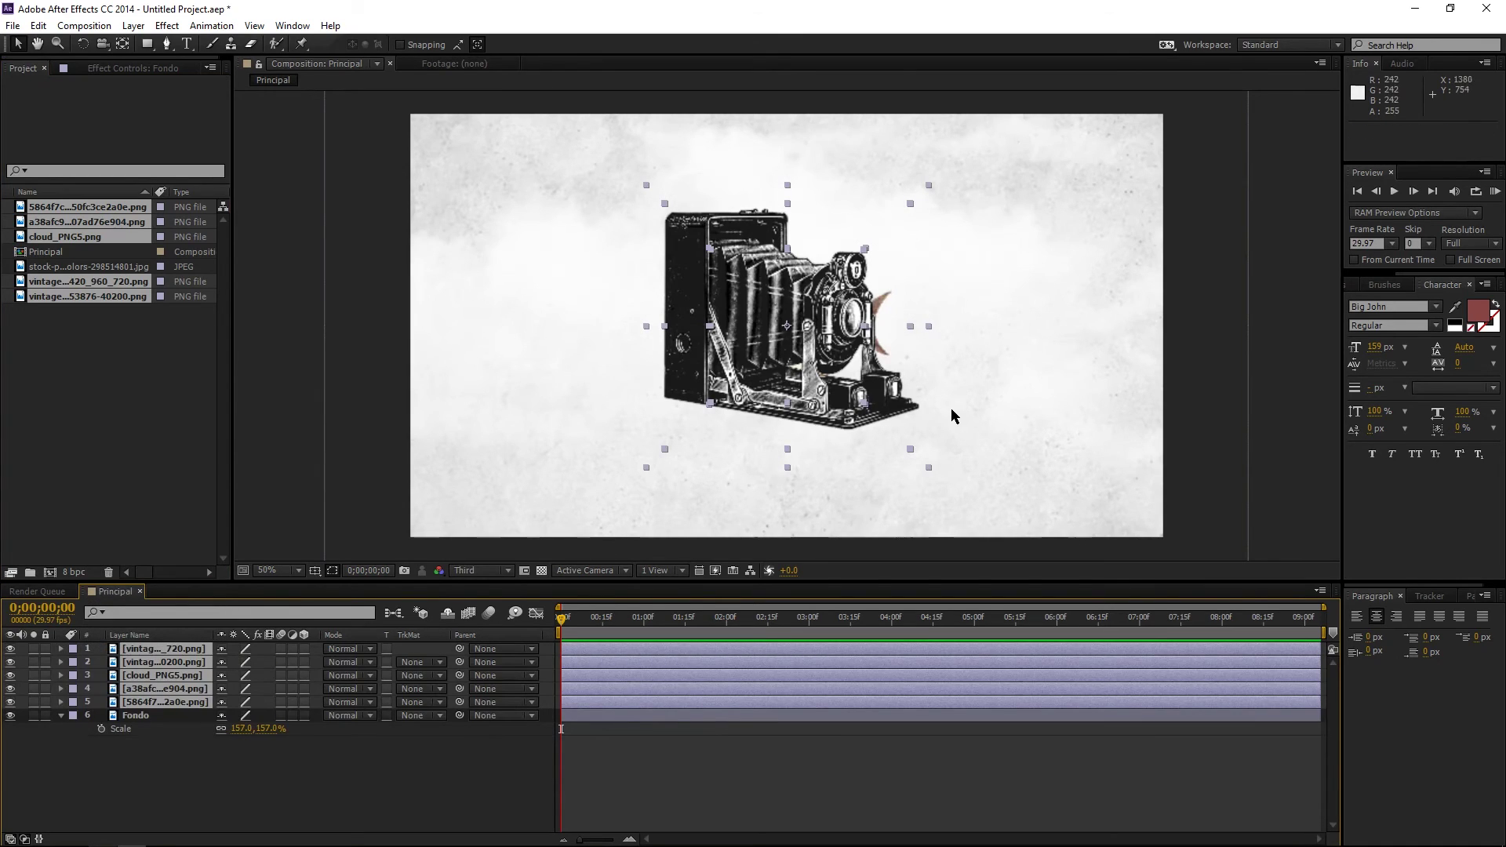
left_click(147, 802)
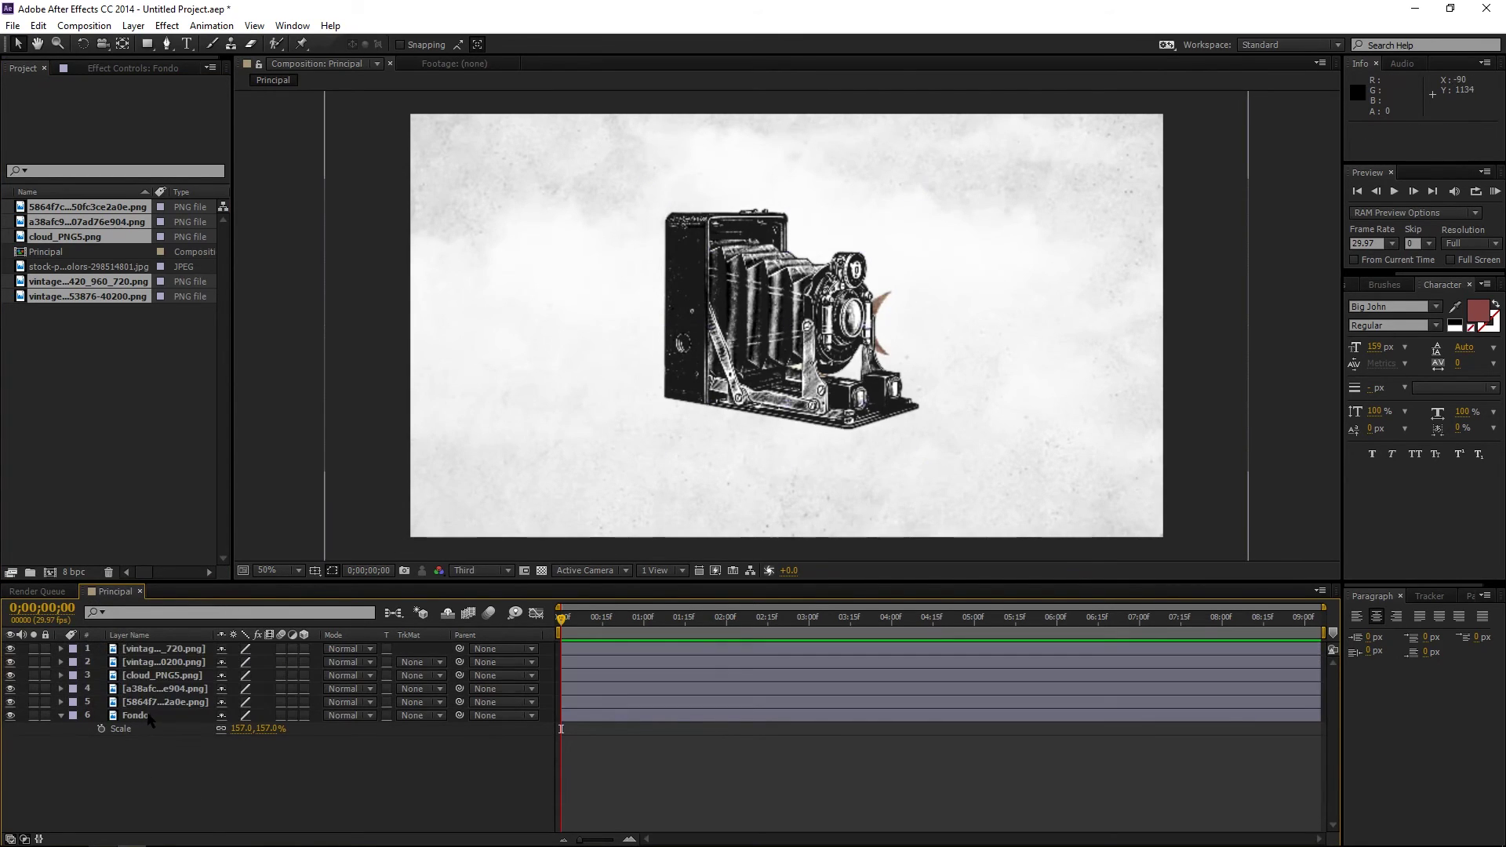
Move the bicycle to the lower left and rename its layer Bicicleta
left_click(158, 703)
mouse_move(757, 412)
left_mouse_down()
mouse_move(583, 480)
mouse_move(483, 436)
left_mouse_up()
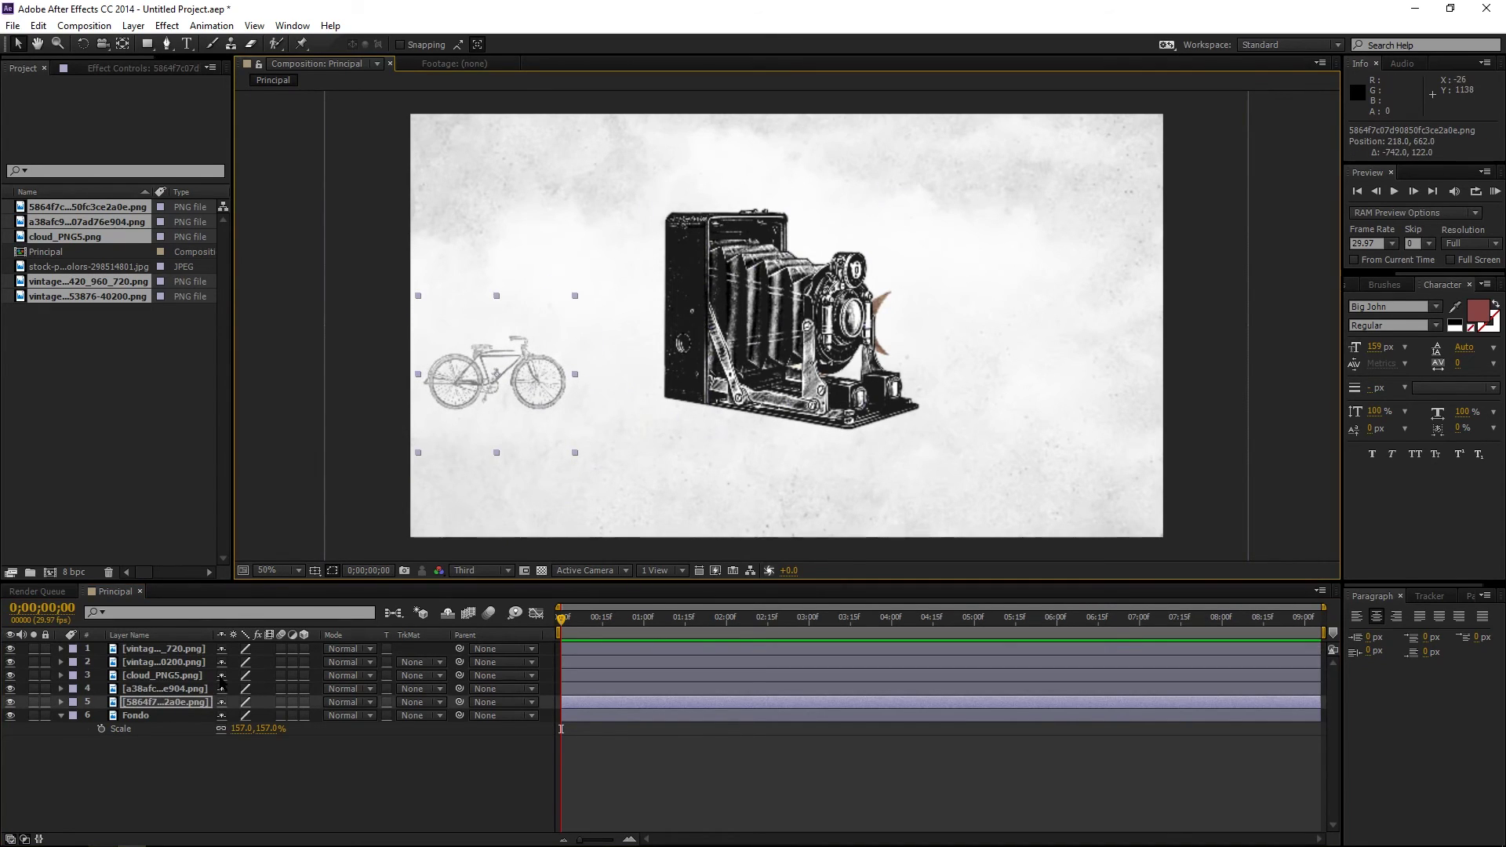
key("KP_Enter")
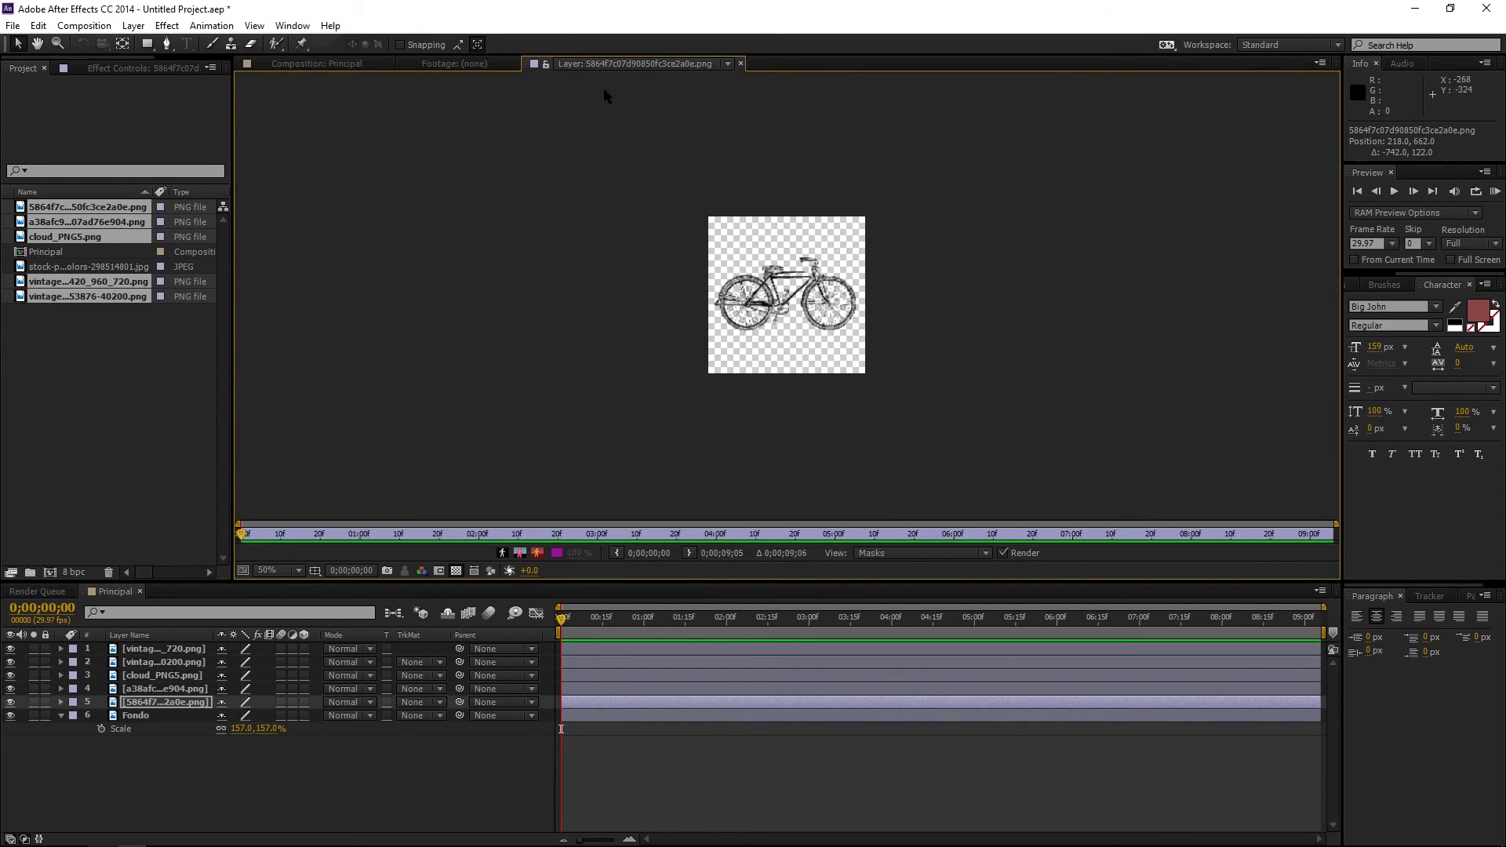
left_click(741, 64)
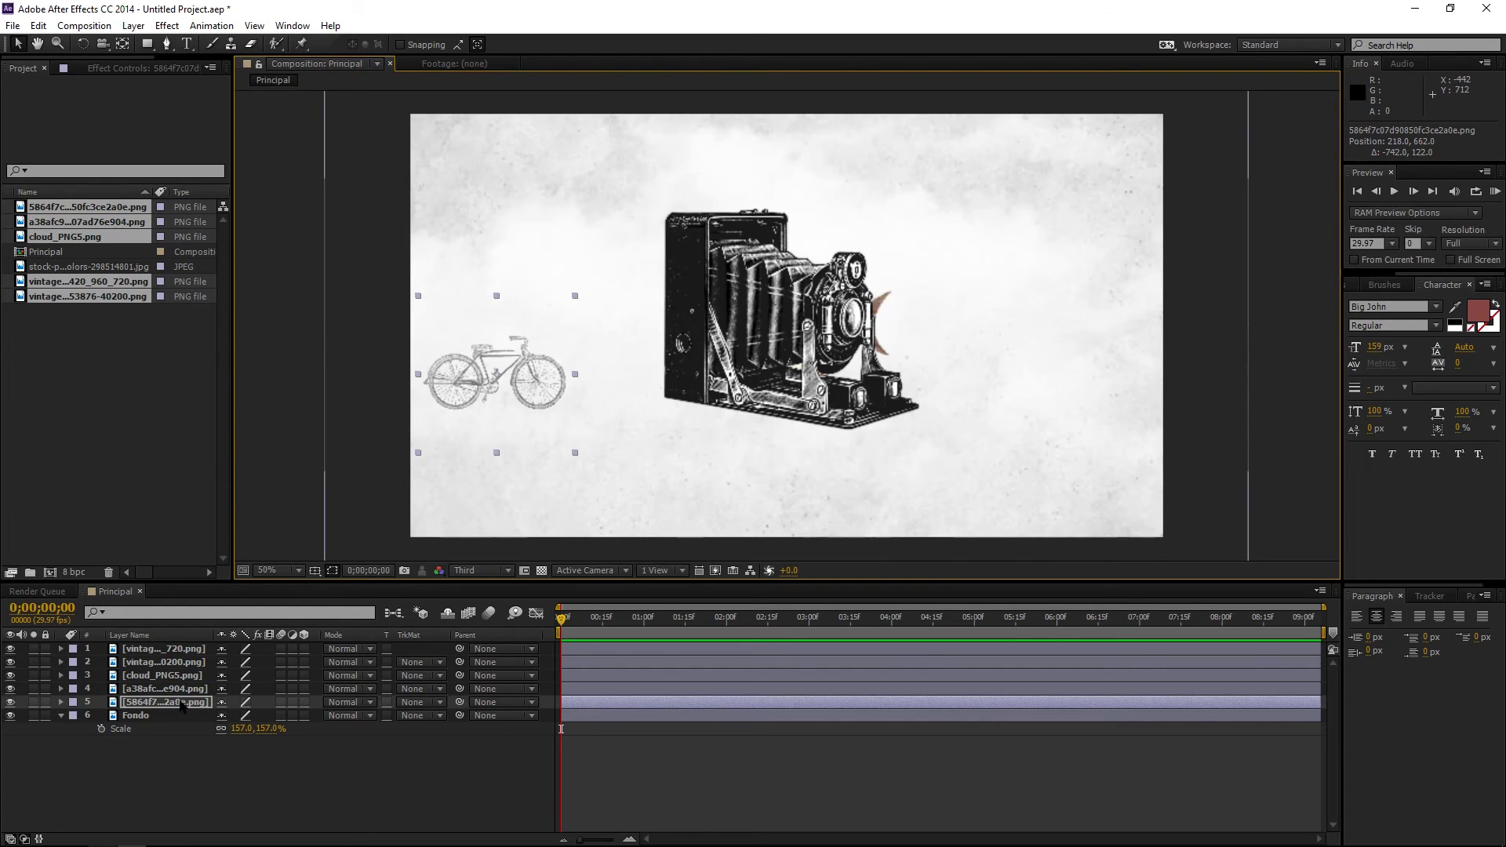
key("Return")
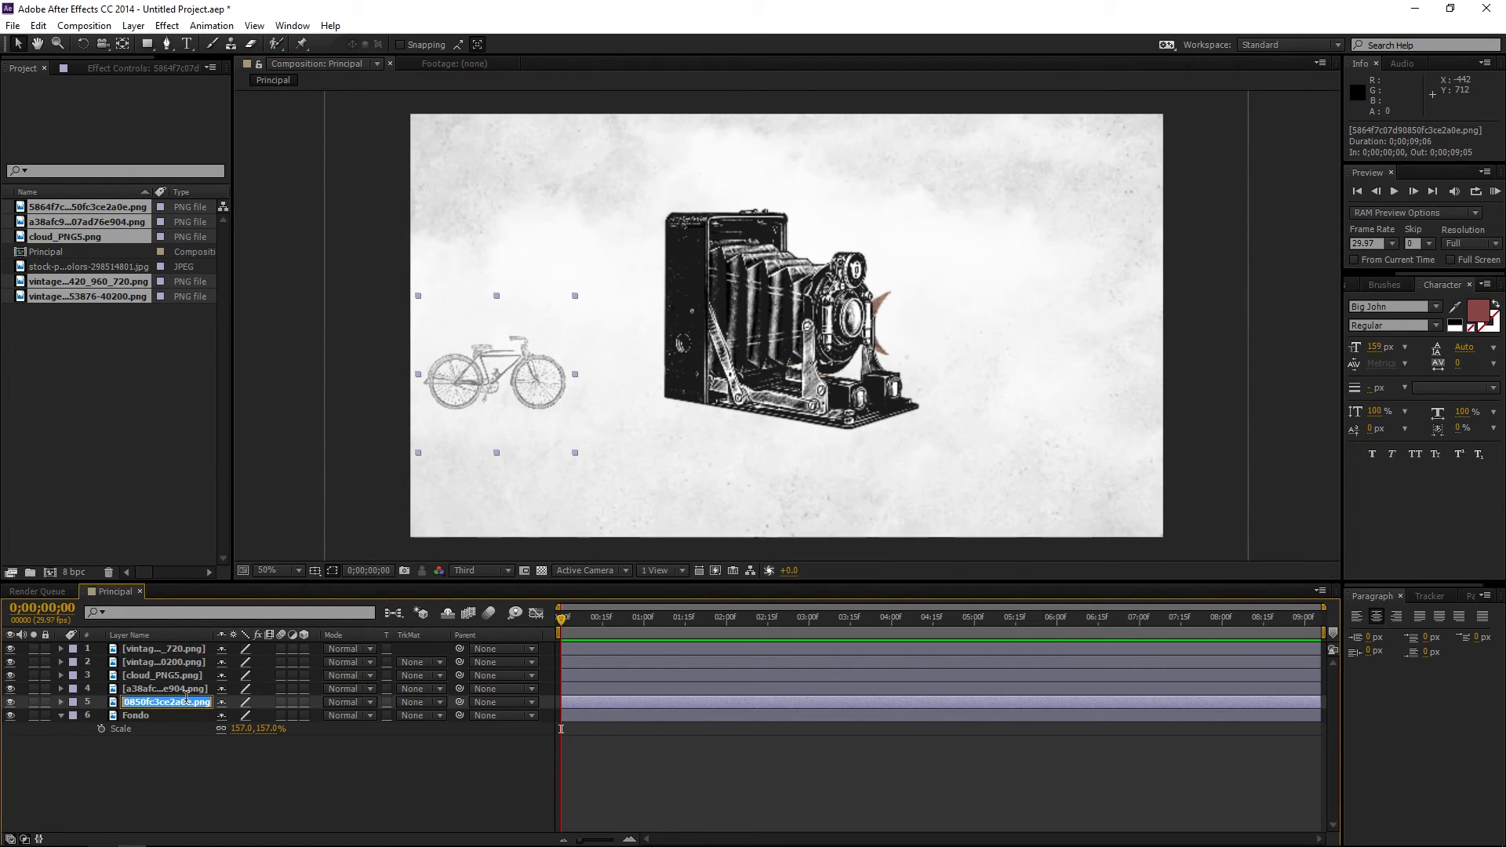
type("Bicicleta")
key("Return")
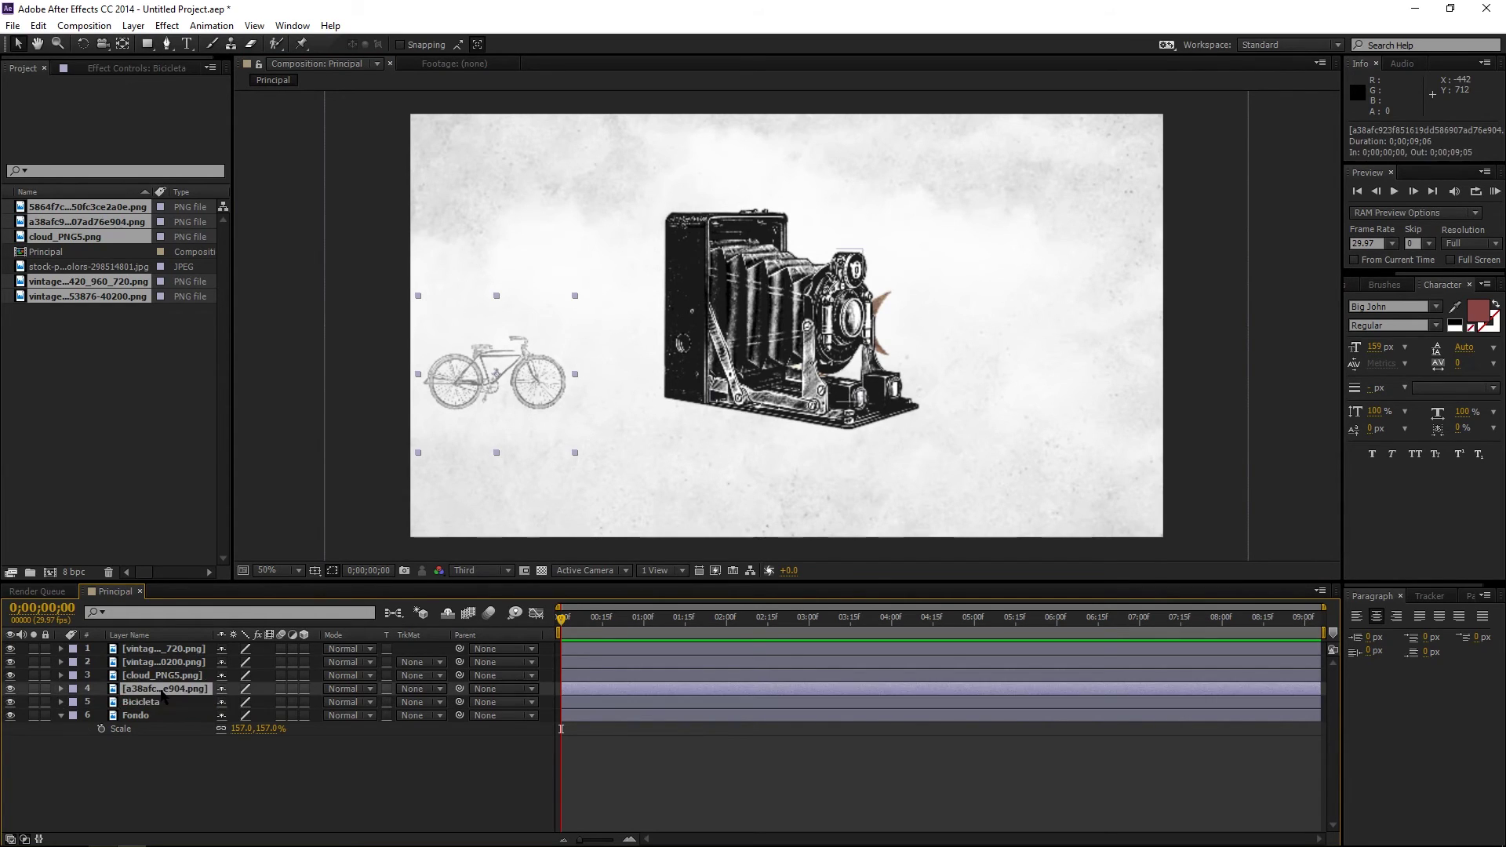
Place the compass in the upper right and rename its layer Brujula
left_click(165, 689)
left_click_drag(911, 293, 758, 211)
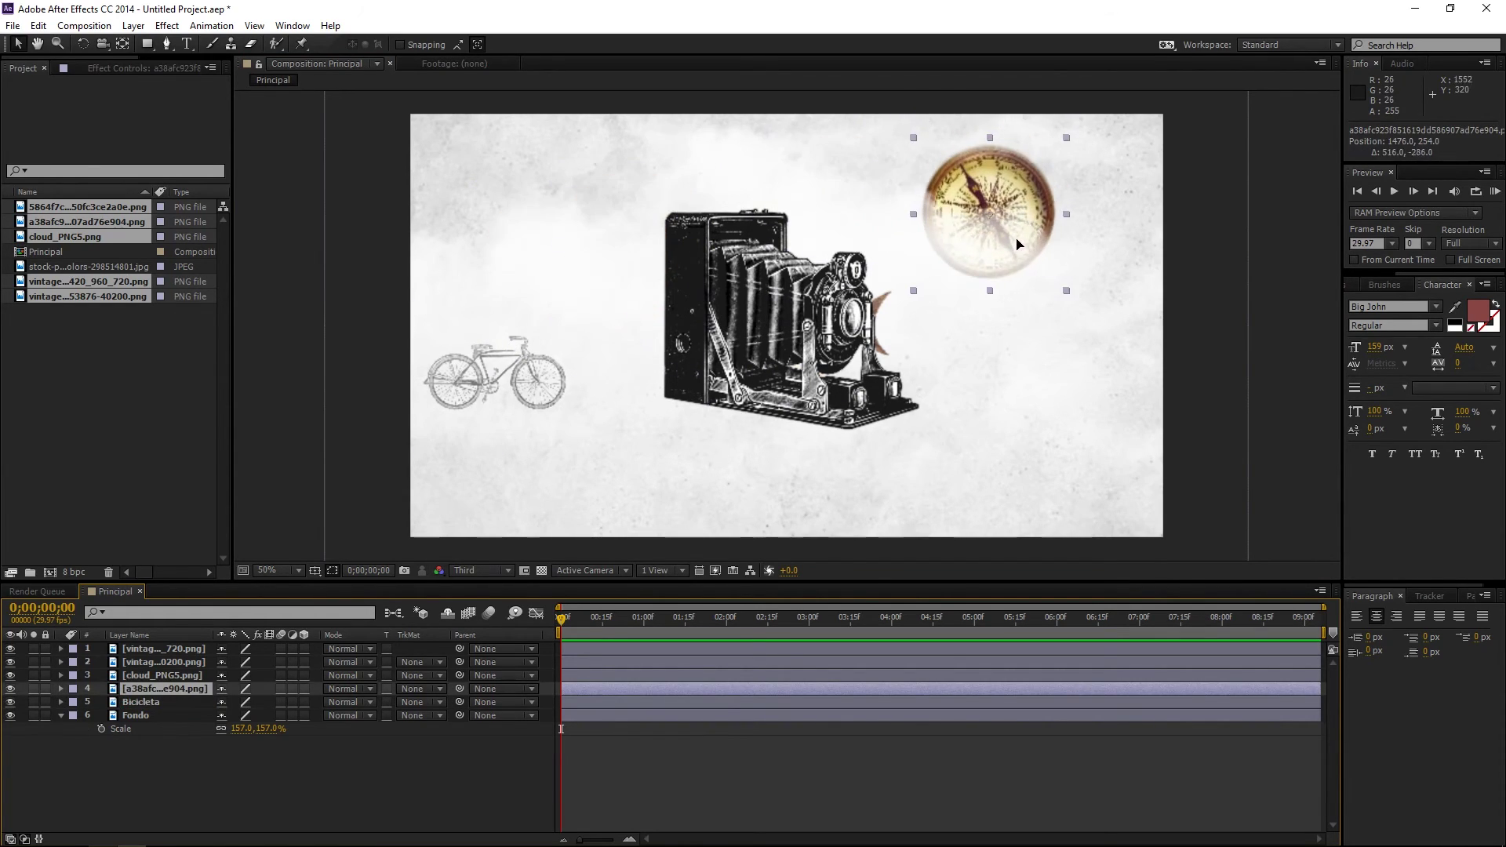
left_click_drag(882, 237, 980, 220)
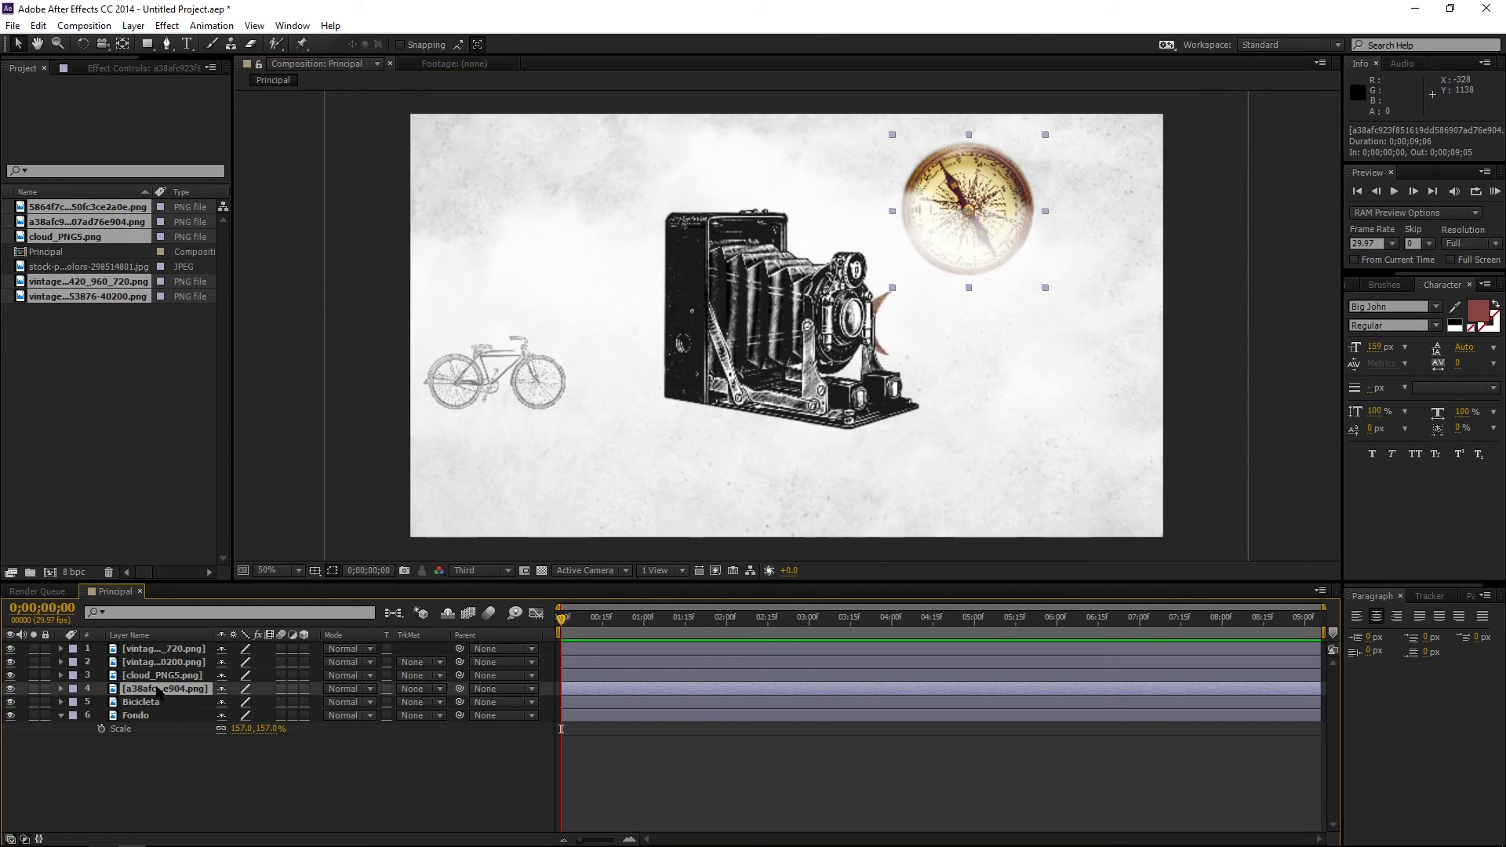
key("Return")
type("Brujula")
key("Return")
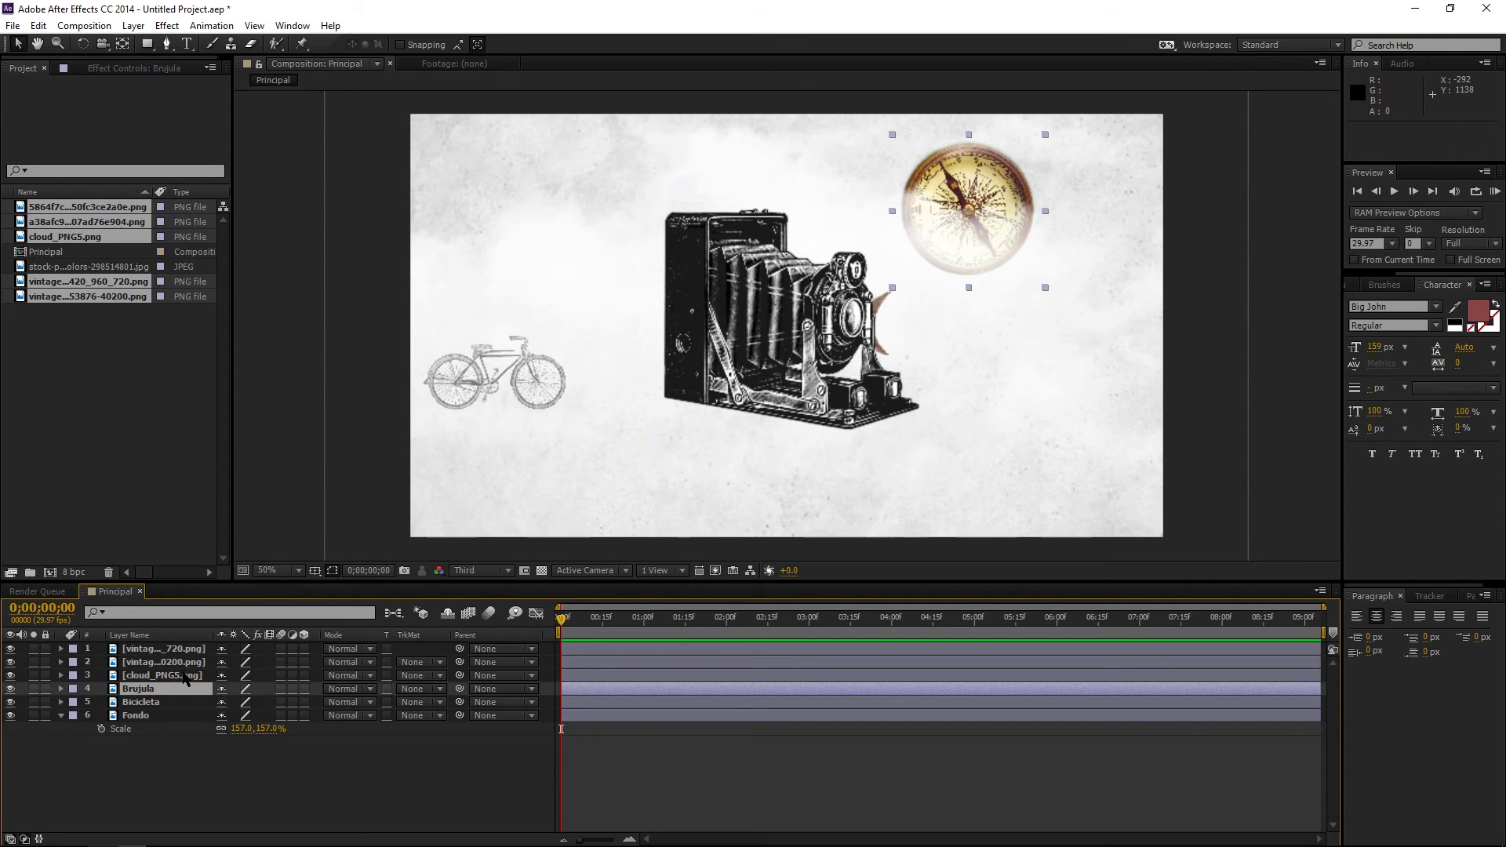
Adjust the cloud's position and name its layer Nube
mouse_move(808, 332)
left_mouse_down()
mouse_move(633, 303)
mouse_move(856, 363)
left_mouse_up()
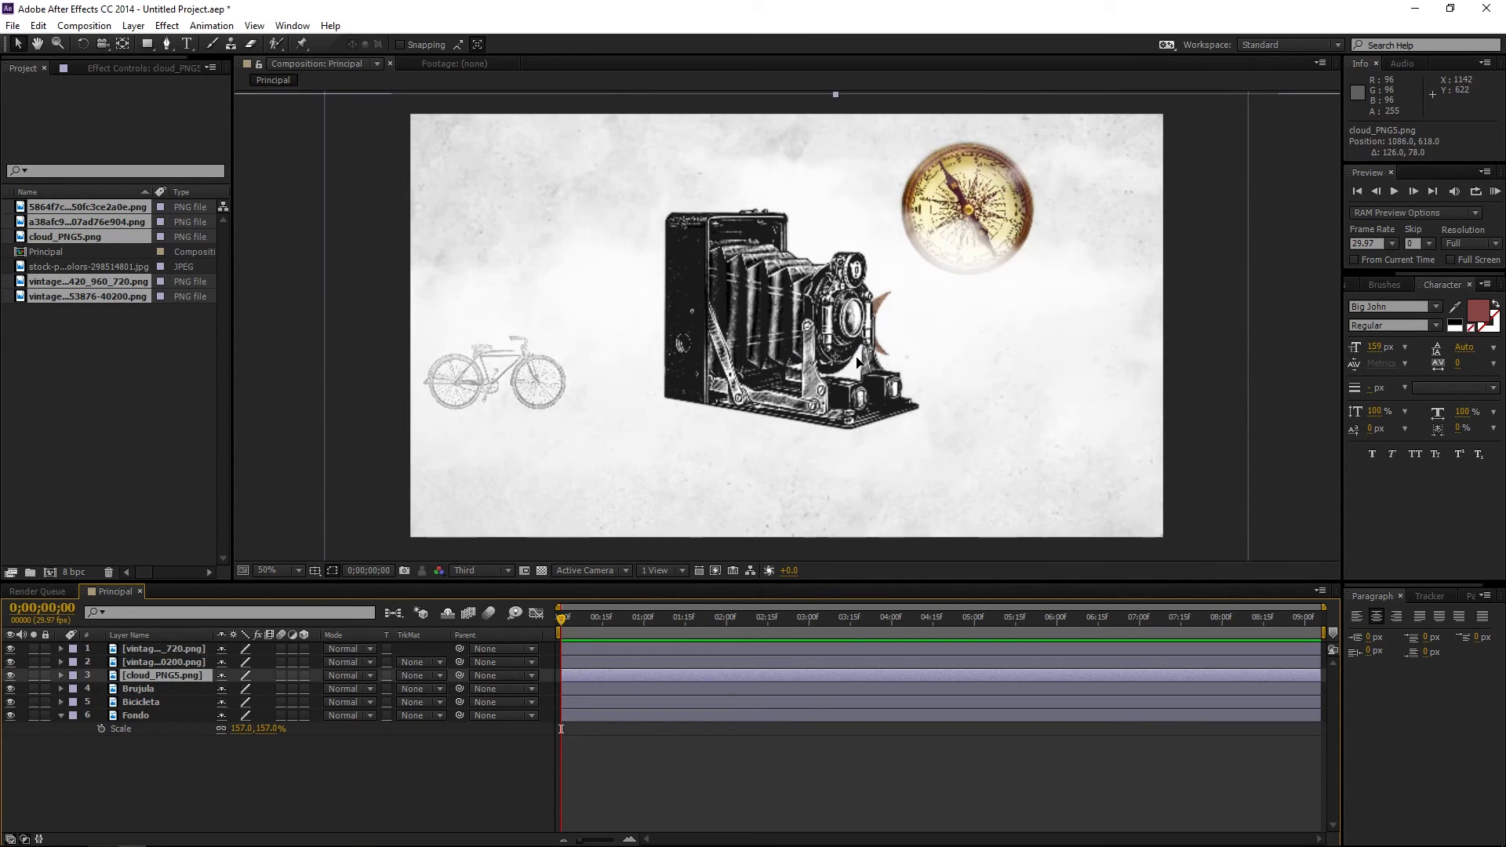
left_click(186, 679)
key("Return")
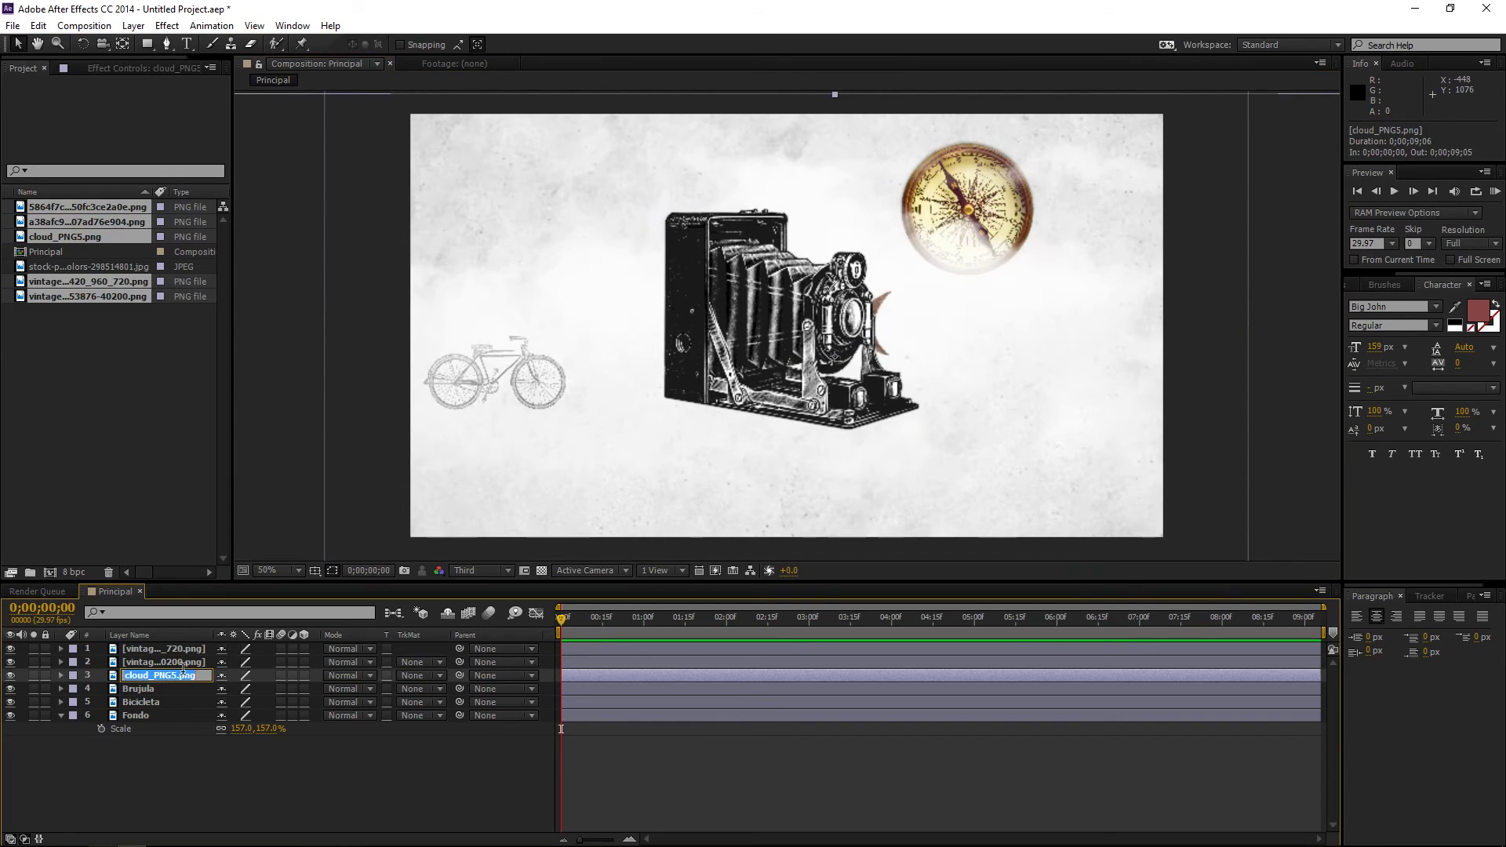
type("Nube")
key("Return")
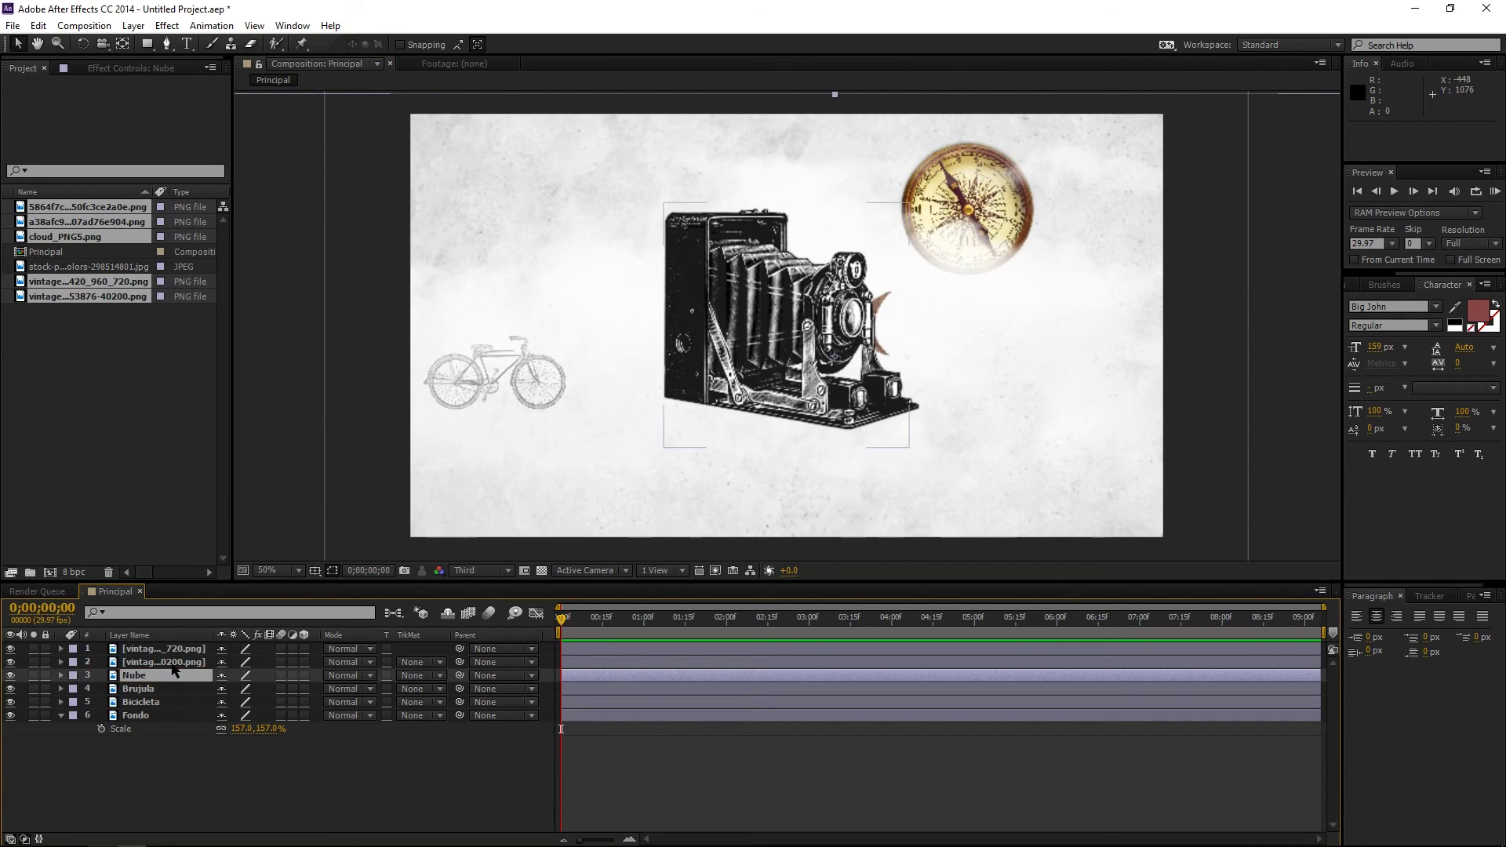
Move the fish to the upper left and rename its layer Pez
left_click(164, 662)
mouse_move(829, 331)
left_mouse_down()
mouse_move(693, 384)
mouse_move(619, 211)
left_mouse_up()
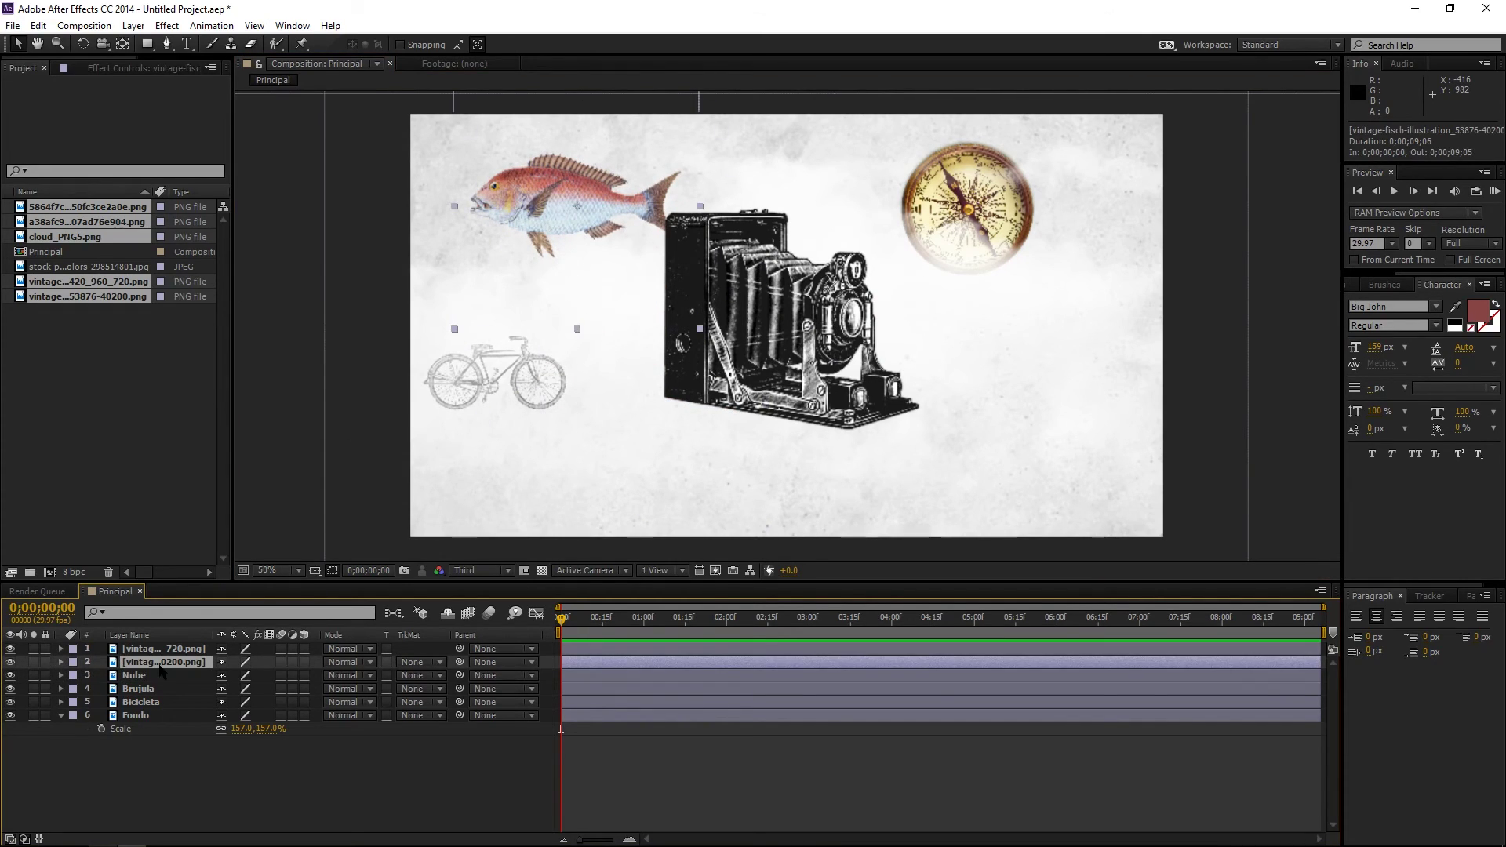
key("Return")
type("Pez")
key("Return")
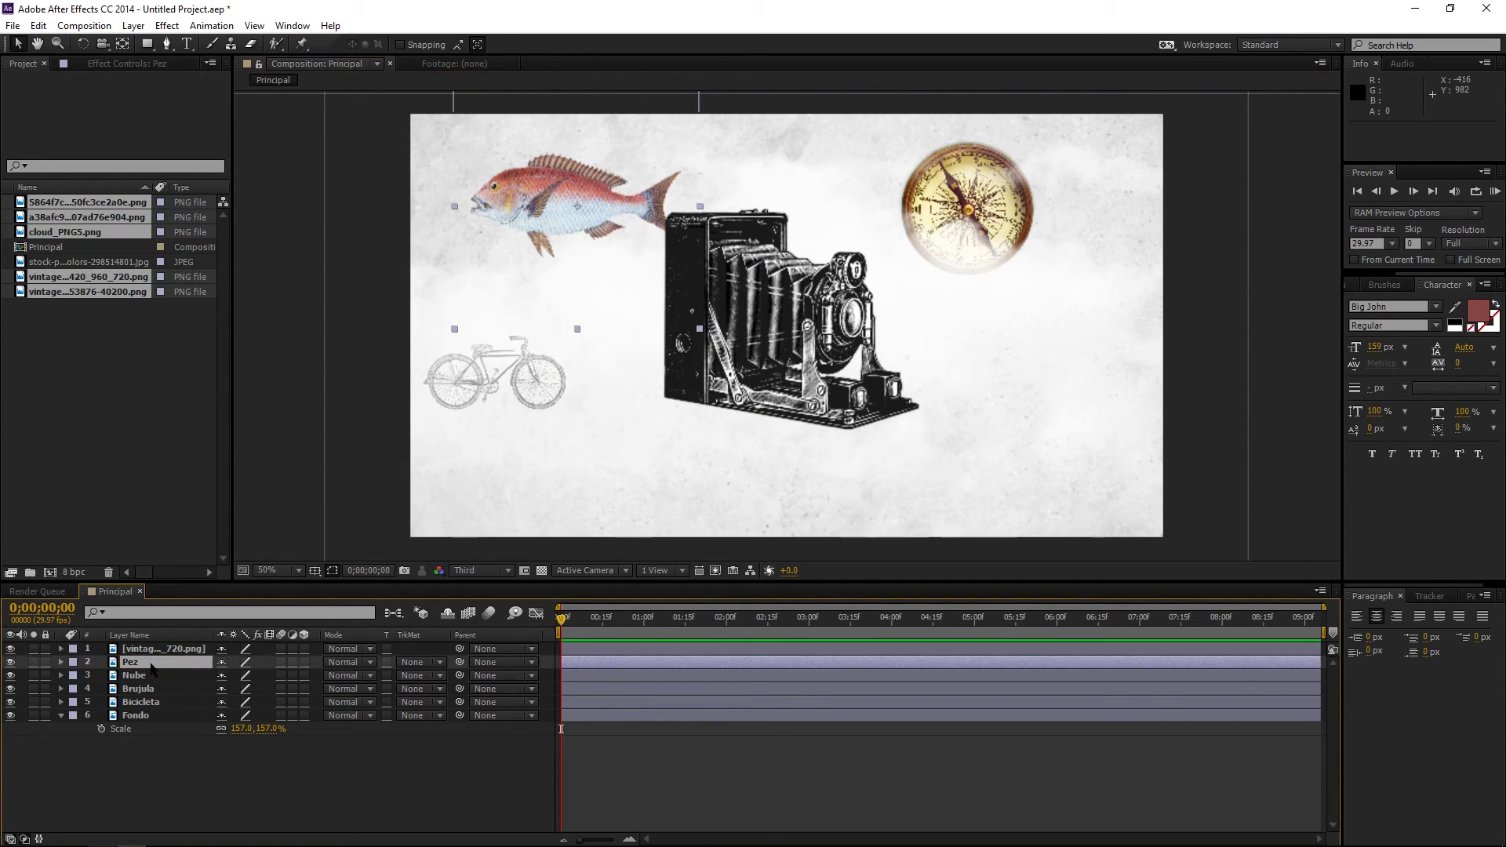
Move the vintage camera down toward the bottom edge and begin renaming its layer
left_click(776, 392)
left_click_drag(769, 330, 665, 473)
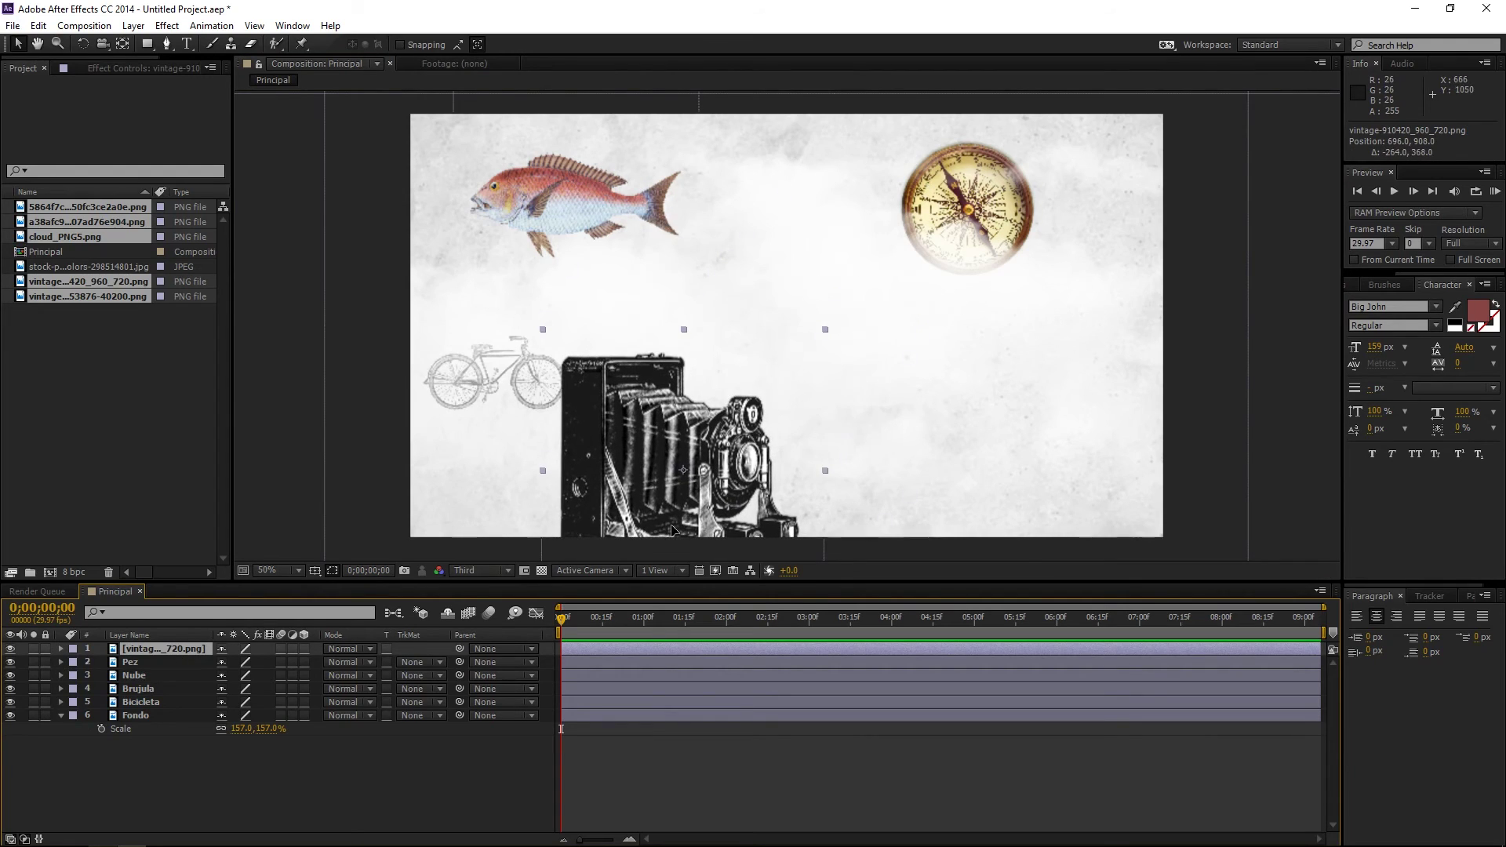
key("Return")
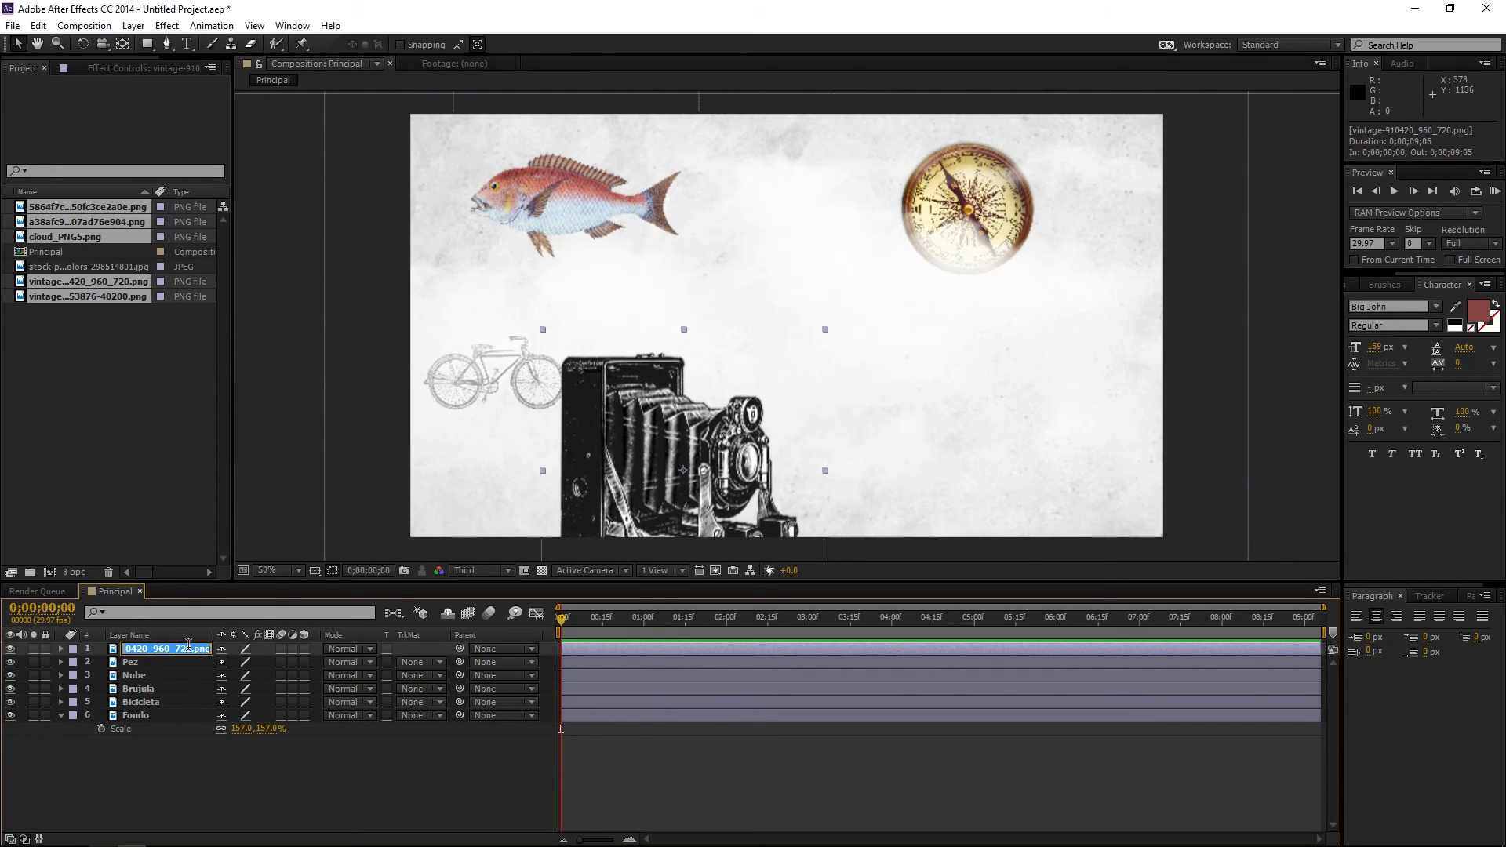
Name the camera layer Camara and nudge the camera image into place
type("Camara")
key("Return")
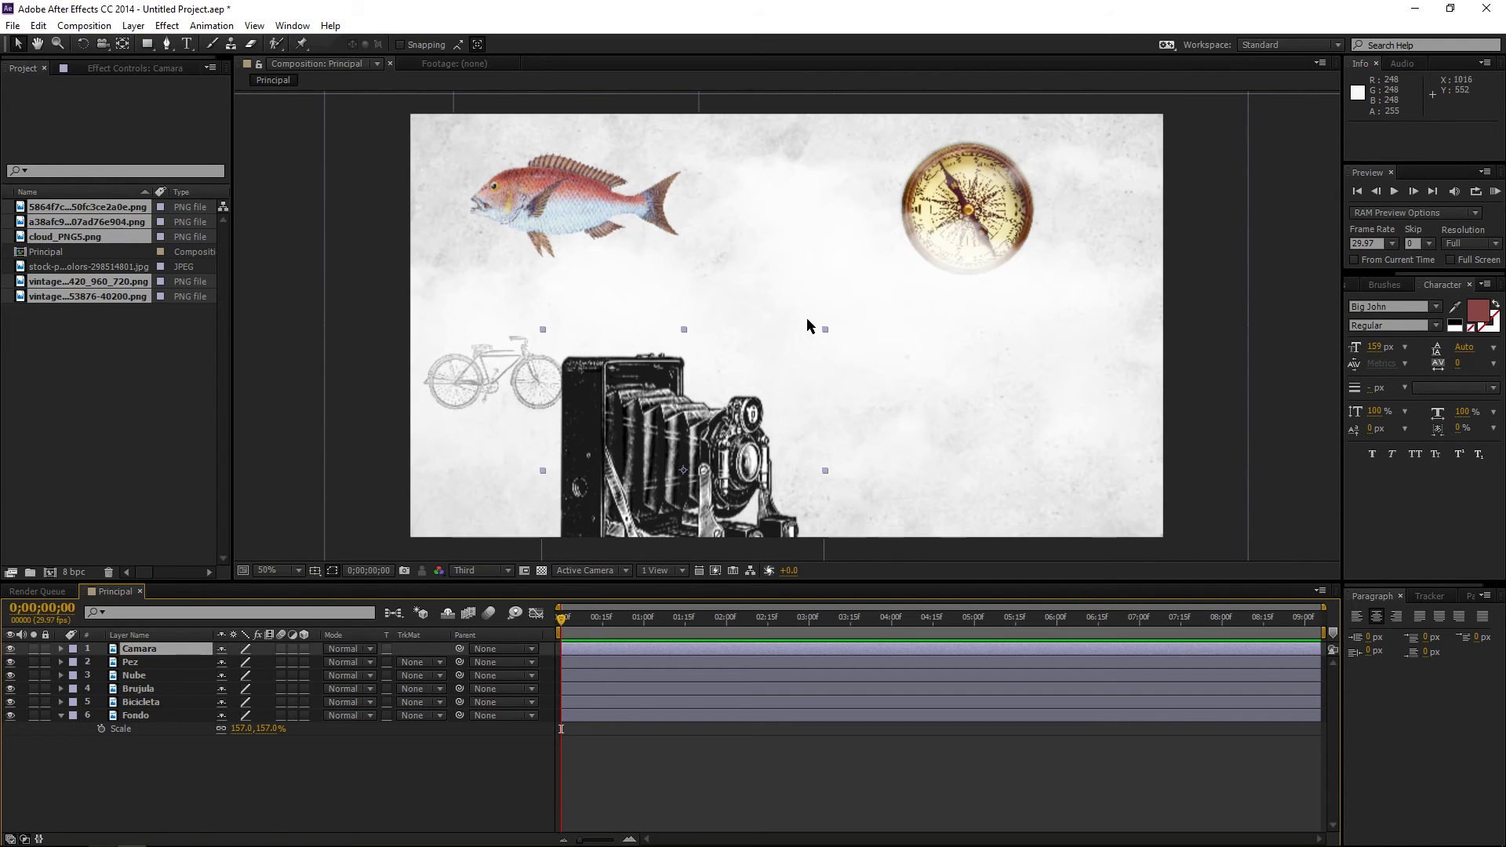
mouse_move(727, 460)
left_mouse_down()
mouse_move(744, 425)
mouse_move(693, 466)
left_mouse_up()
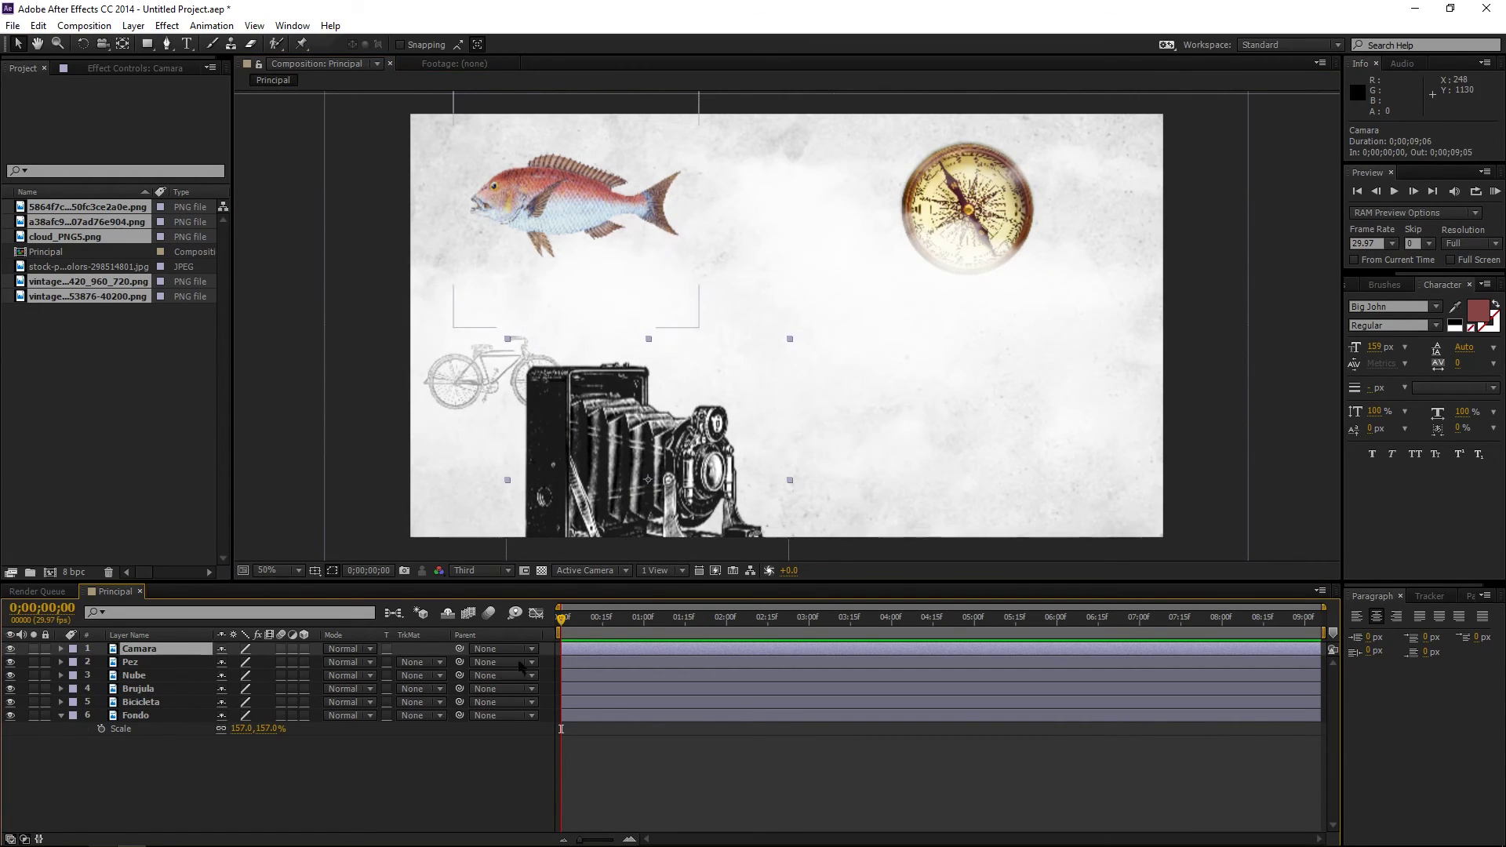
left_click_drag(483, 376, 503, 354)
Scale Bicicleta to 225% and move it to the top of the layer stack
left_click(157, 703)
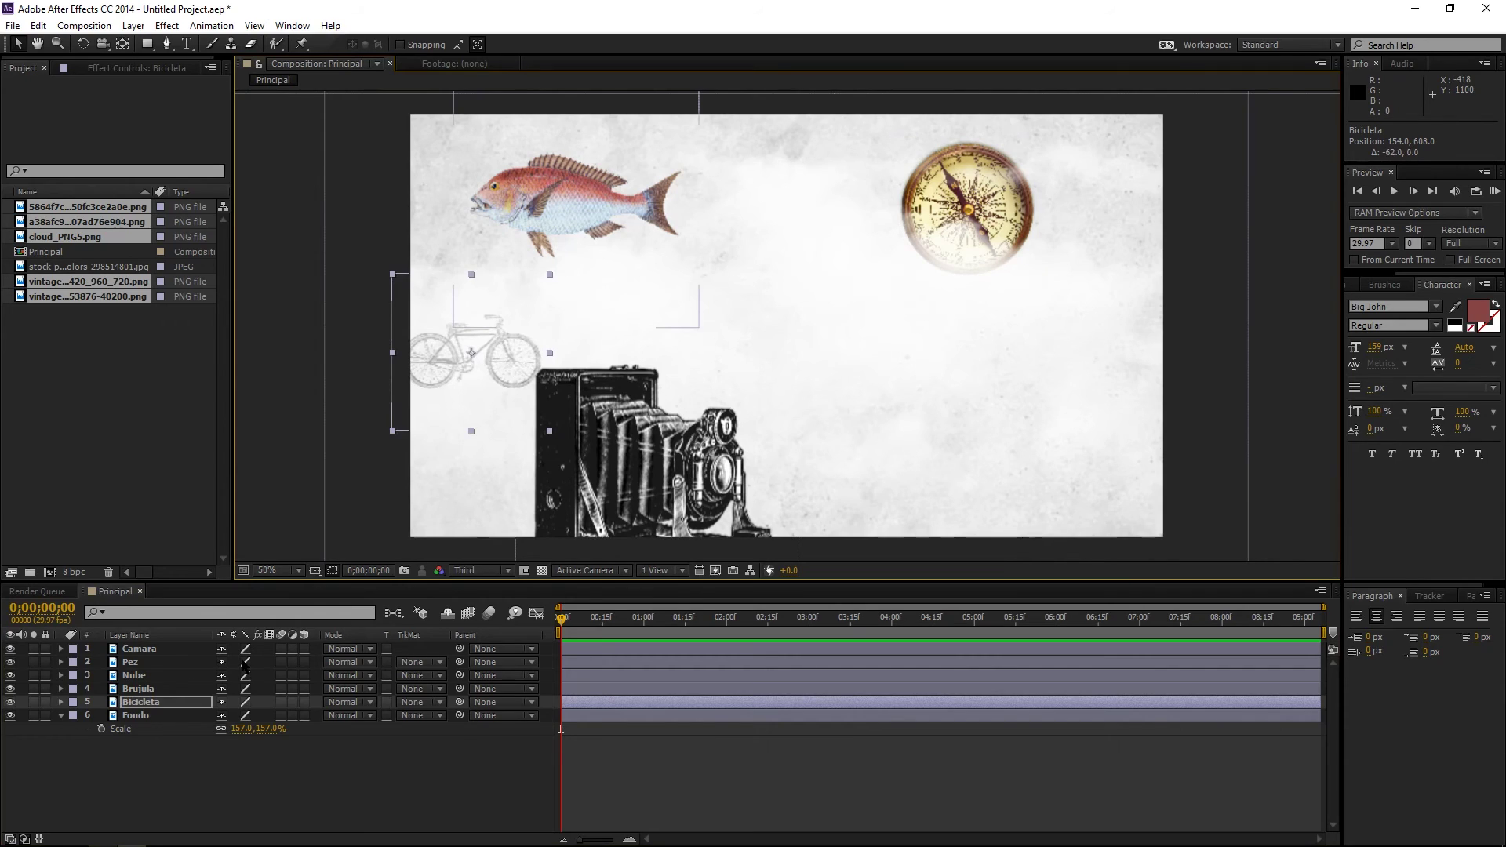
key("s")
left_click(62, 730)
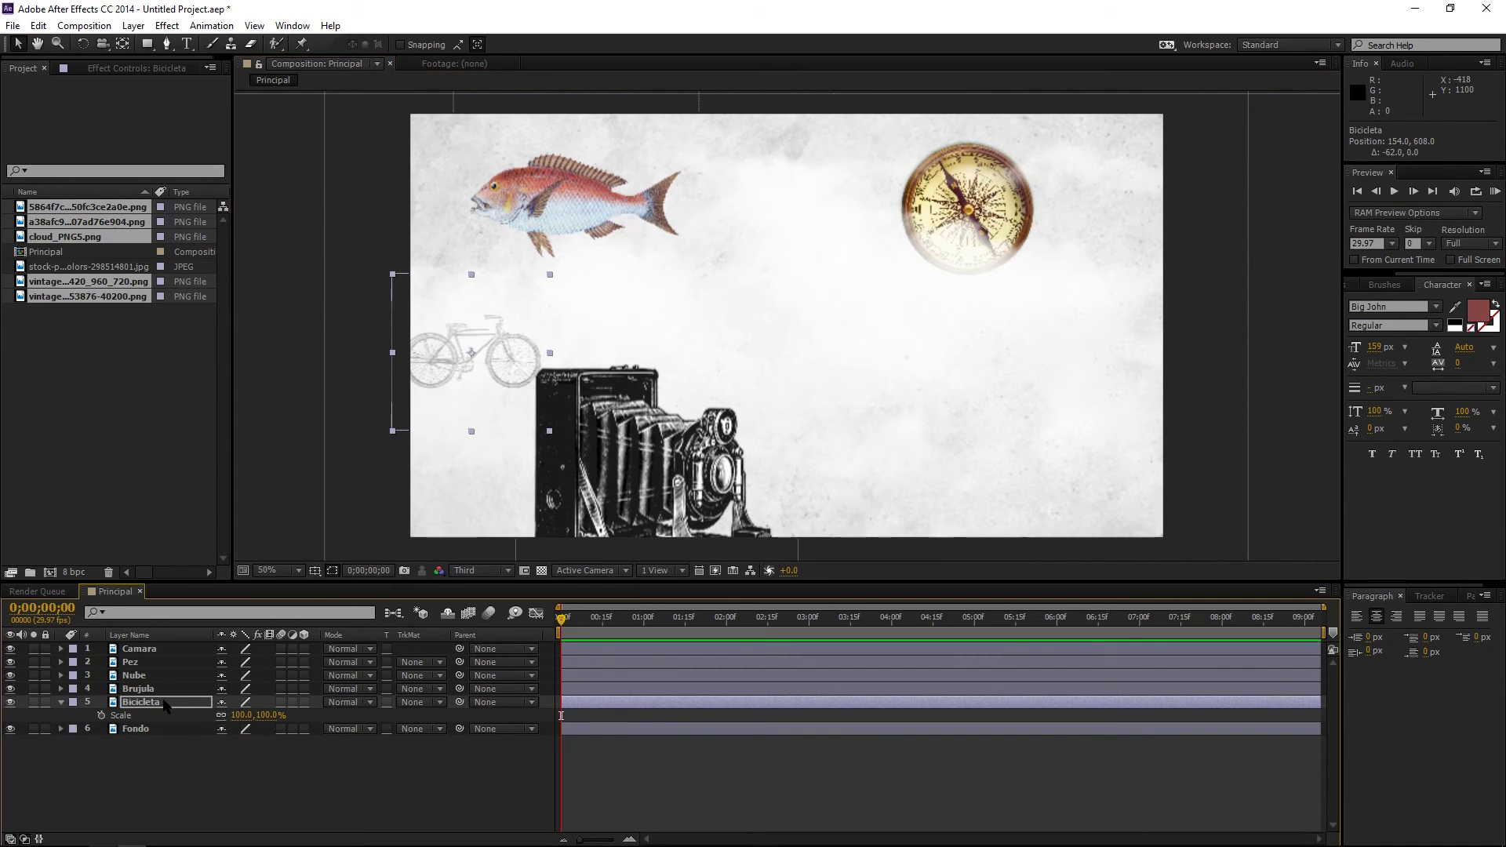
left_click_drag(242, 716, 342, 723)
left_click(182, 708)
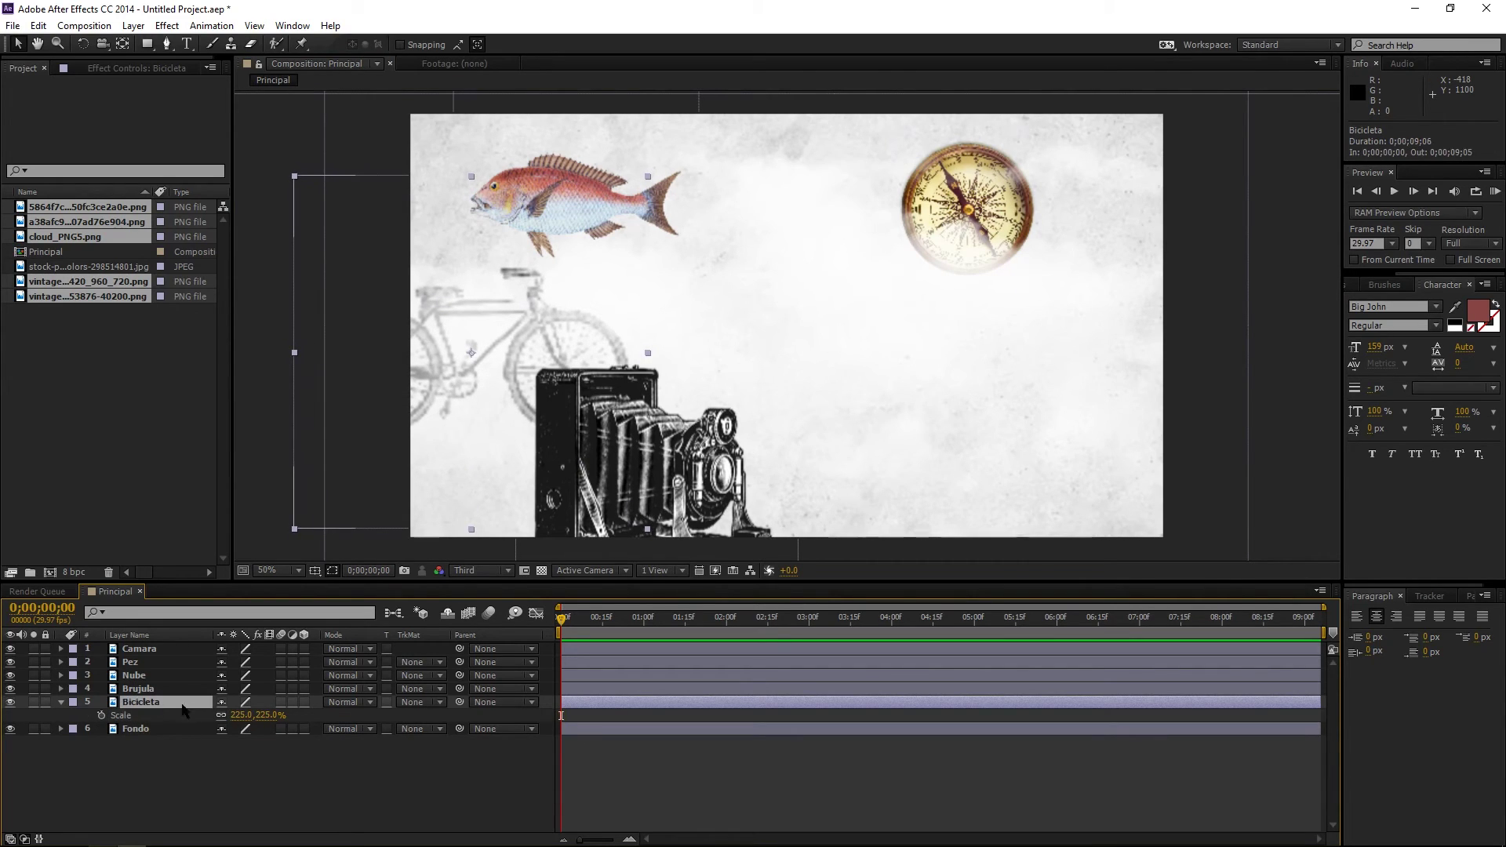
left_click_drag(177, 708, 181, 649)
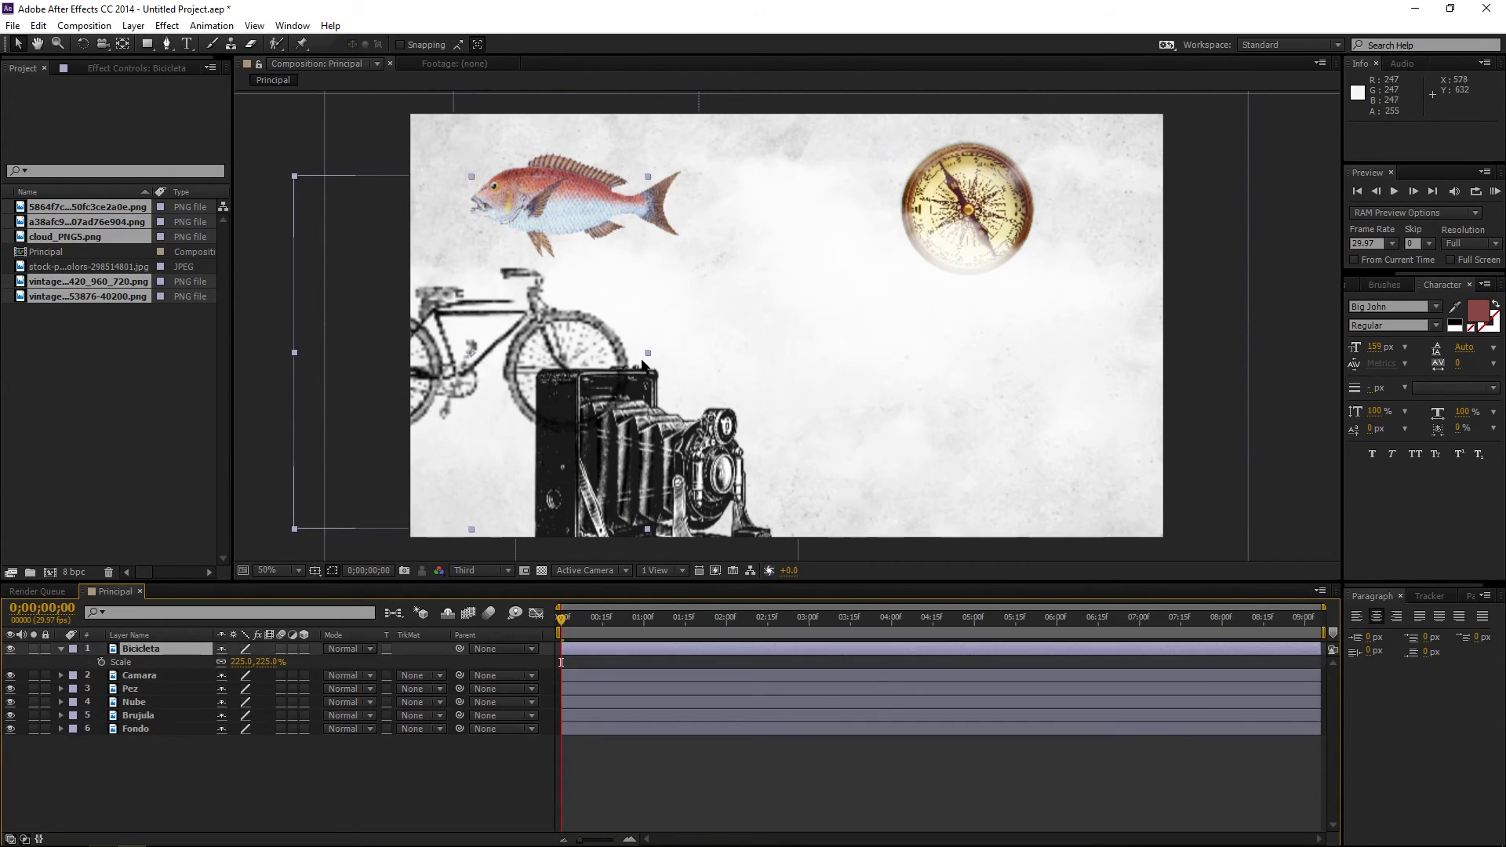
Set the preview resolution to Full and nudge the camera image slightly down
left_click(479, 570)
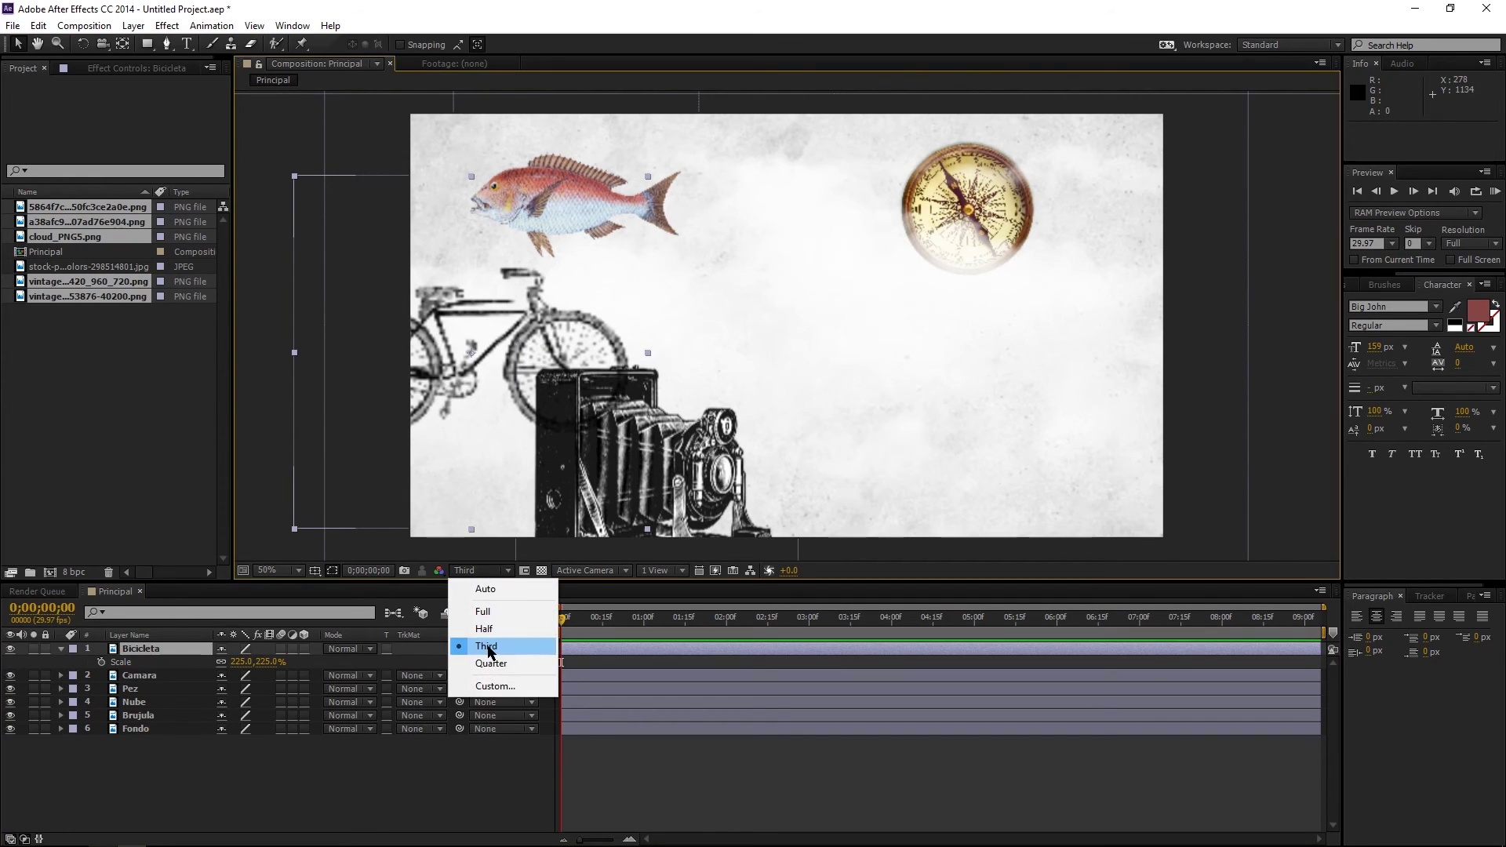
left_click(482, 612)
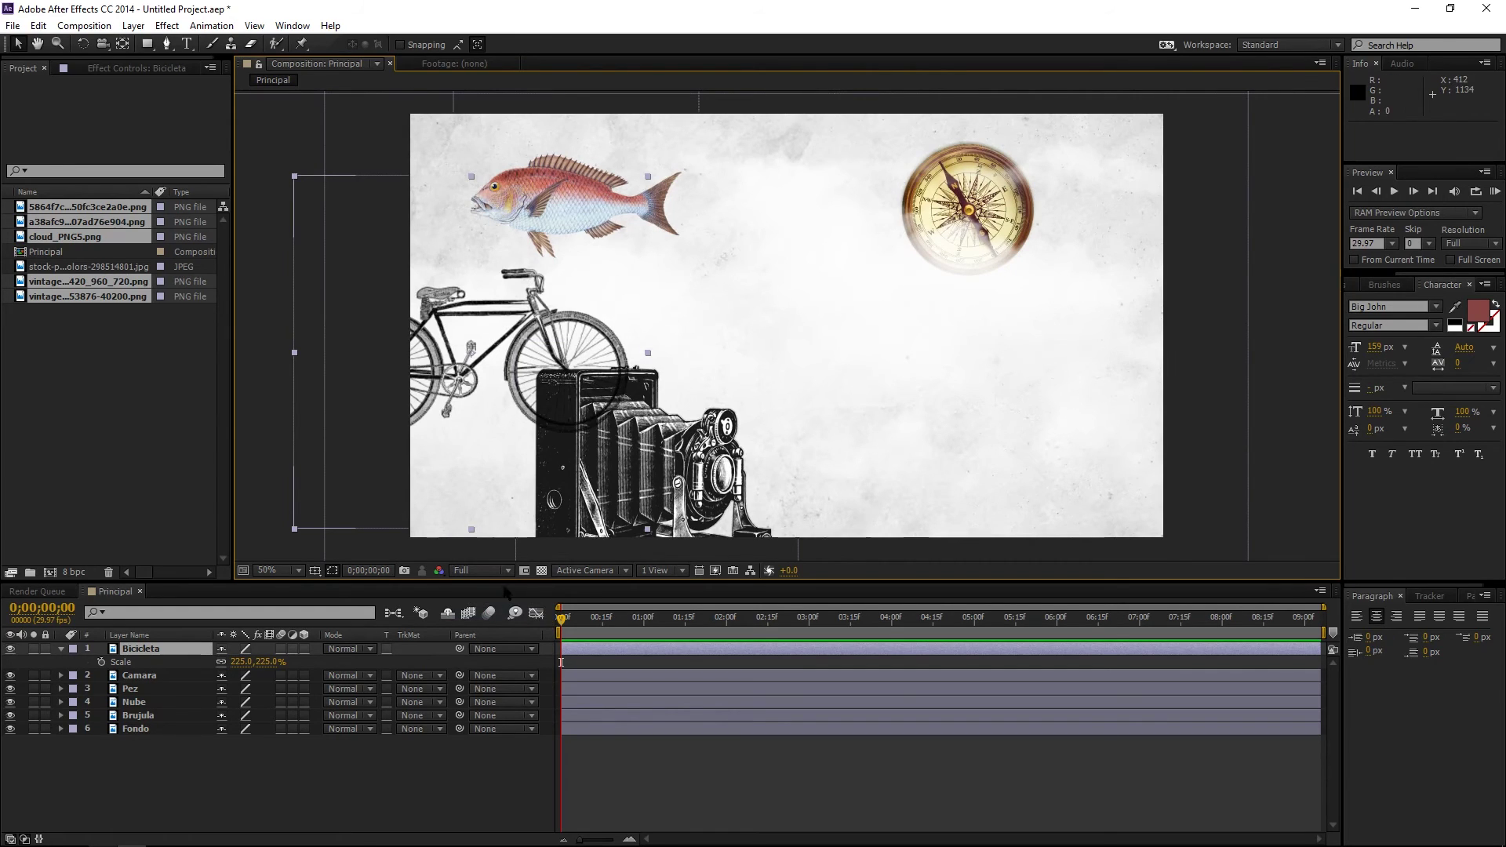
left_click_drag(505, 582, 513, 603)
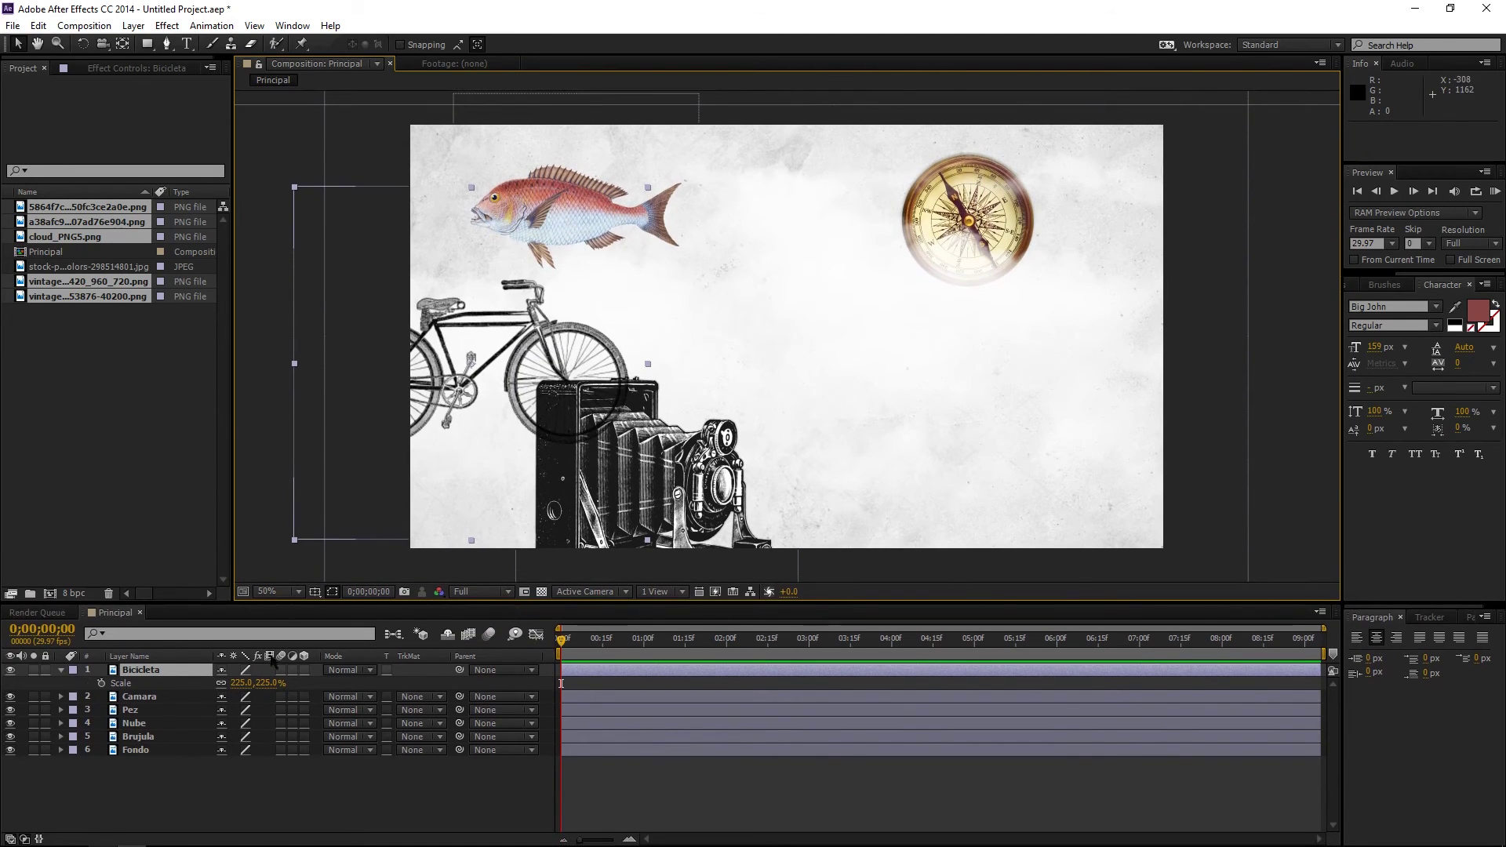
left_click(139, 696)
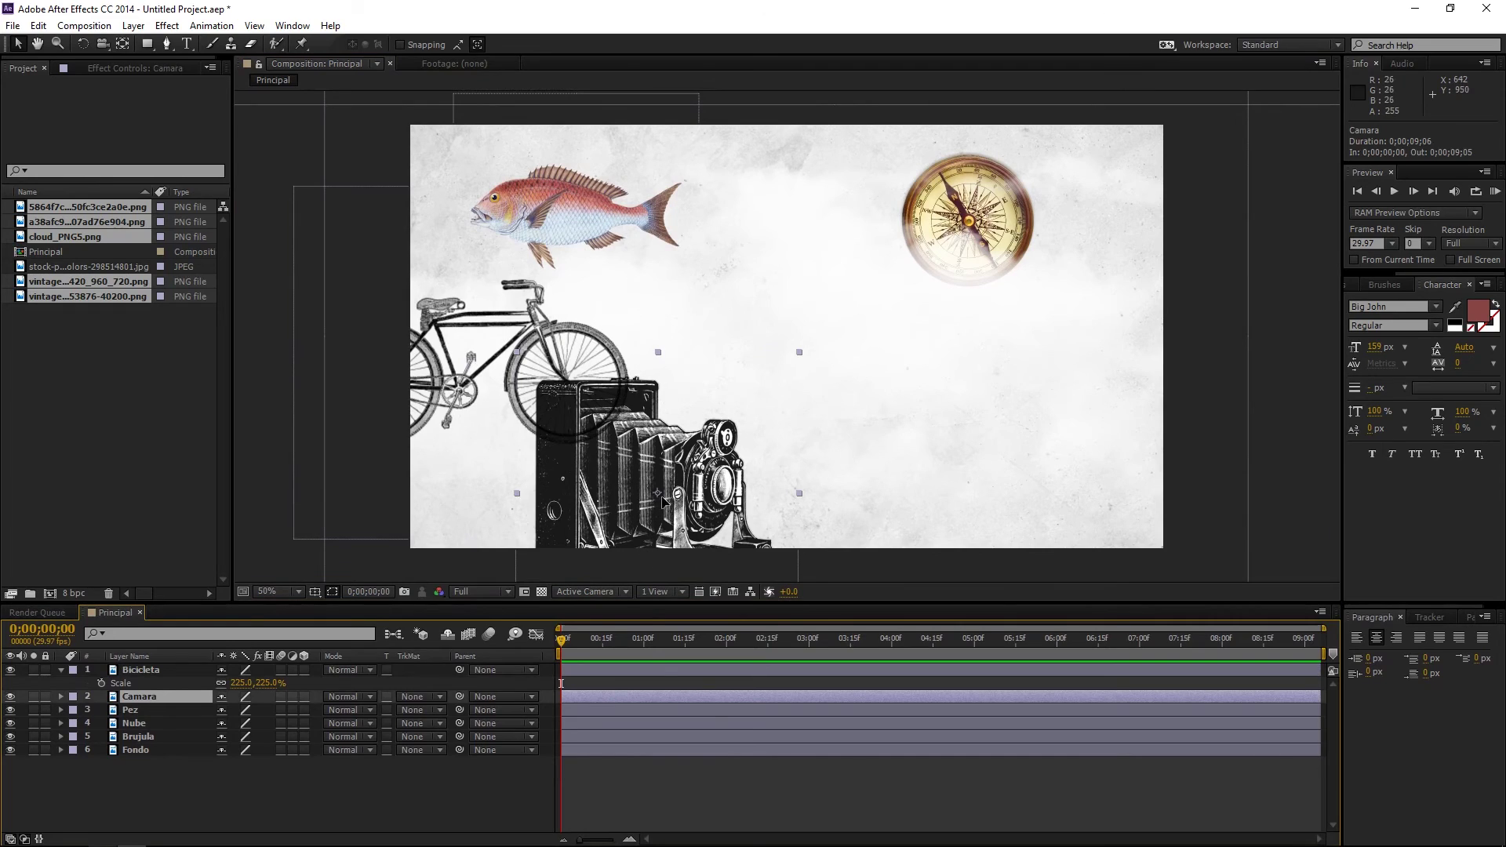
left_click_drag(628, 470, 633, 480)
left_click(186, 711)
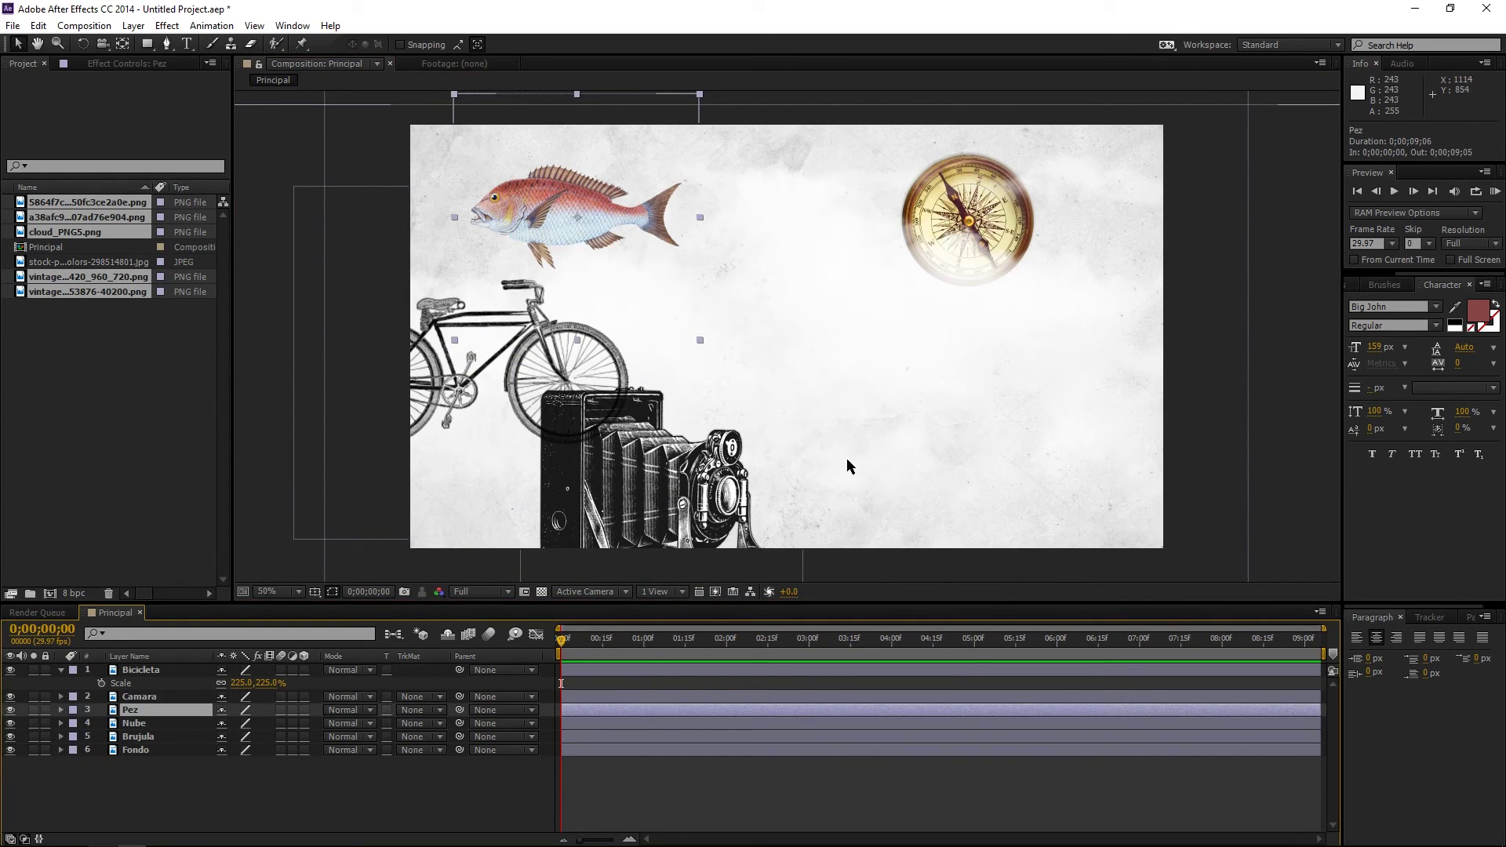
Duplicate the fish as Pez 2, move it lower right and flip it horizontally
key("ctrl+d")
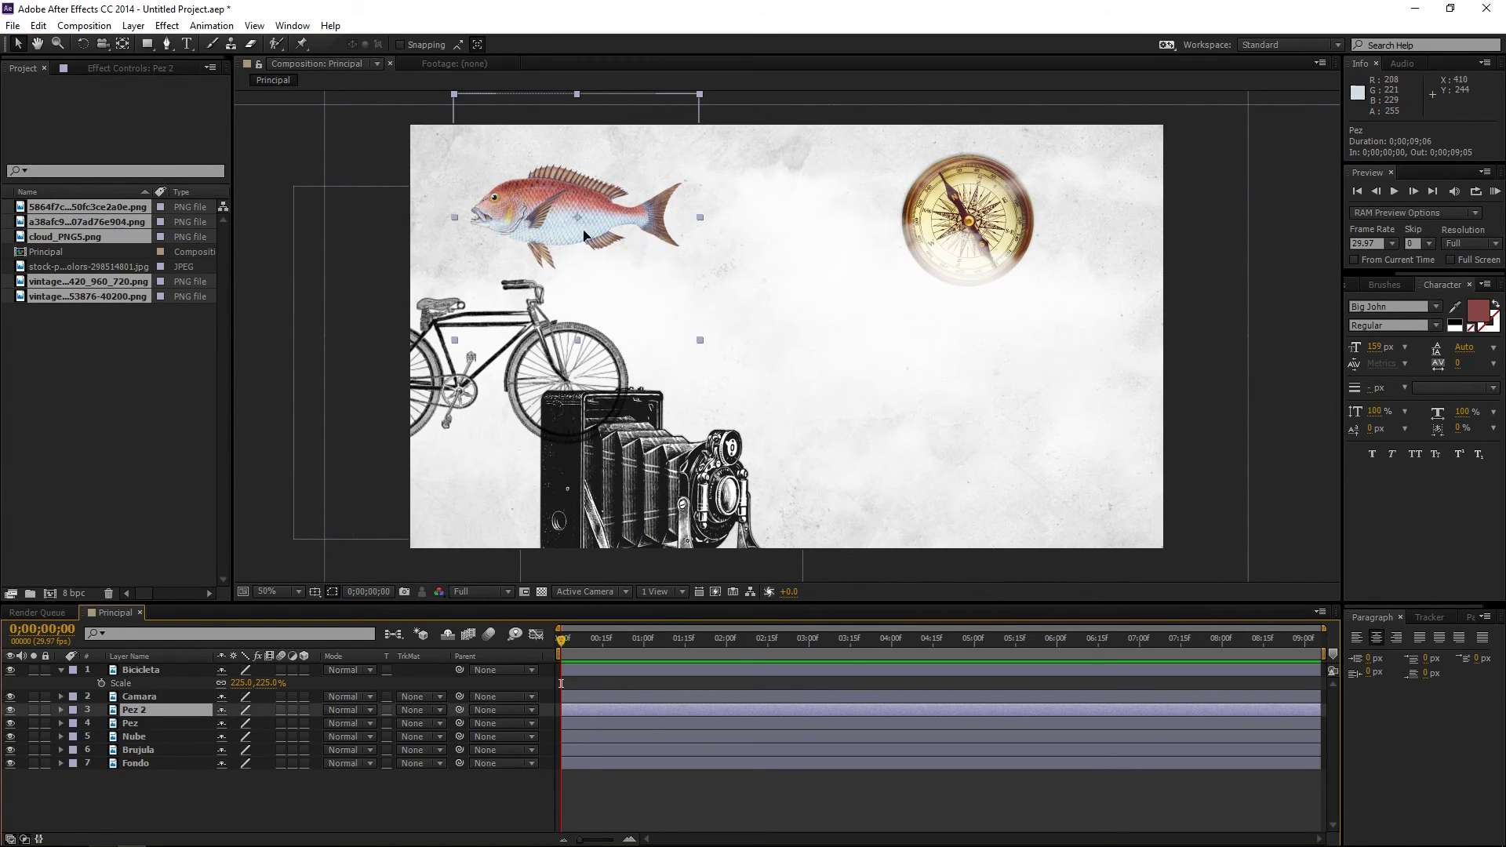
left_click_drag(584, 234, 1037, 478)
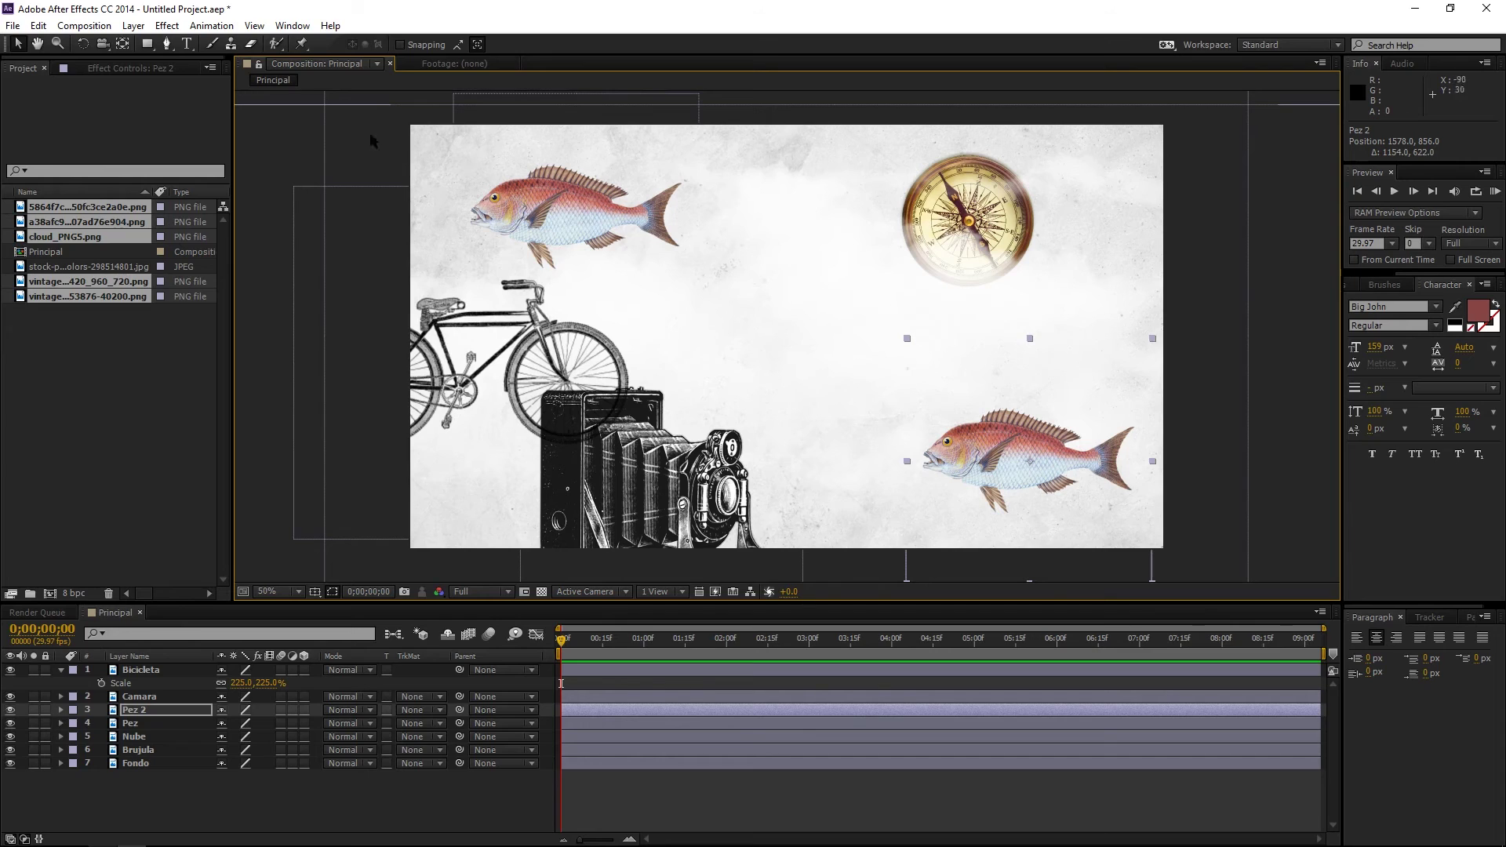
left_click(133, 25)
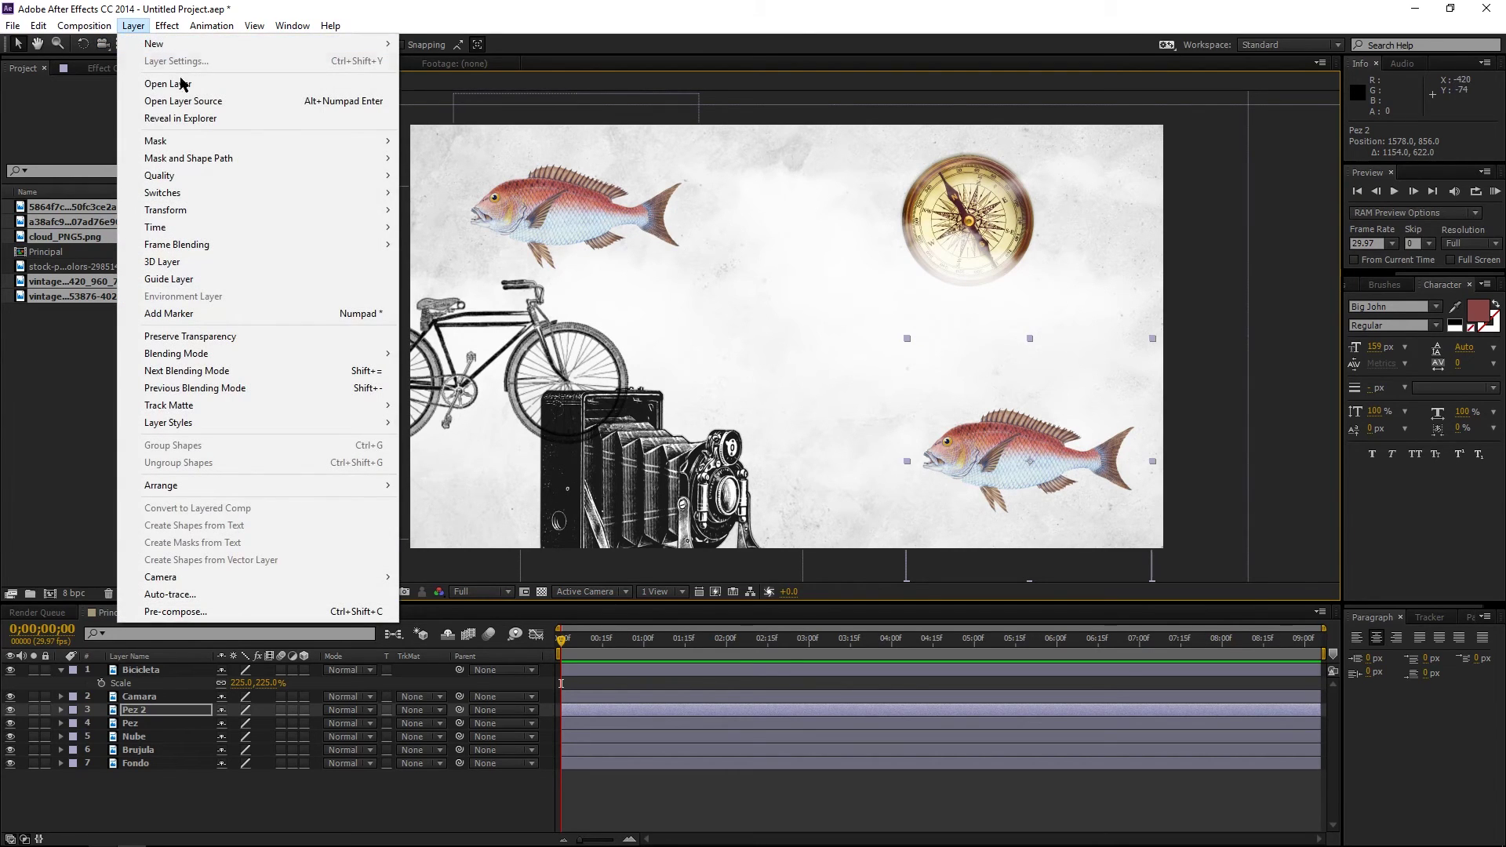
mouse_move(284, 214)
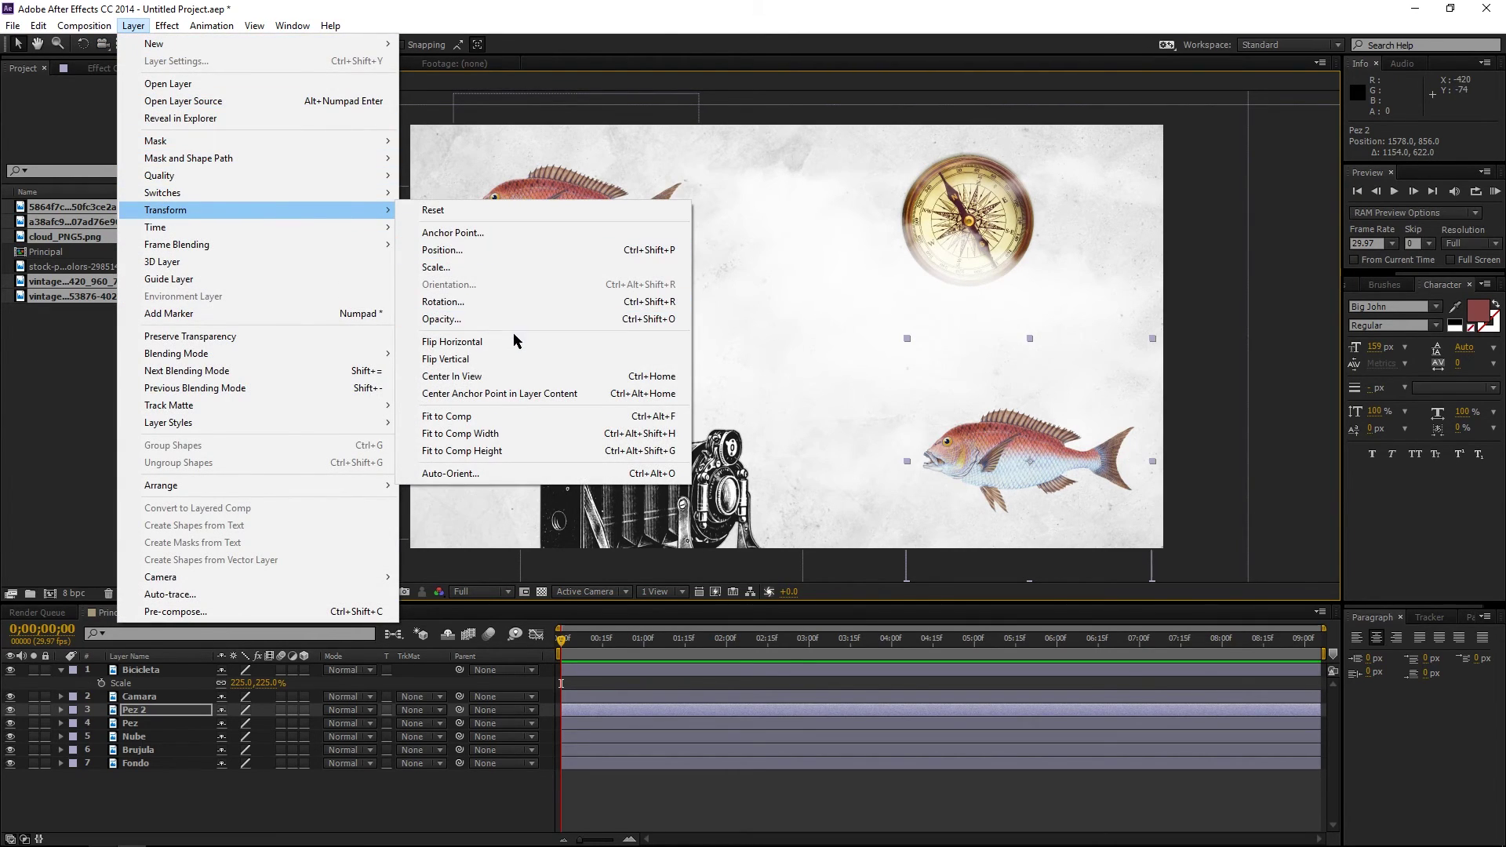
left_click(477, 345)
left_click_drag(1027, 473, 1041, 483)
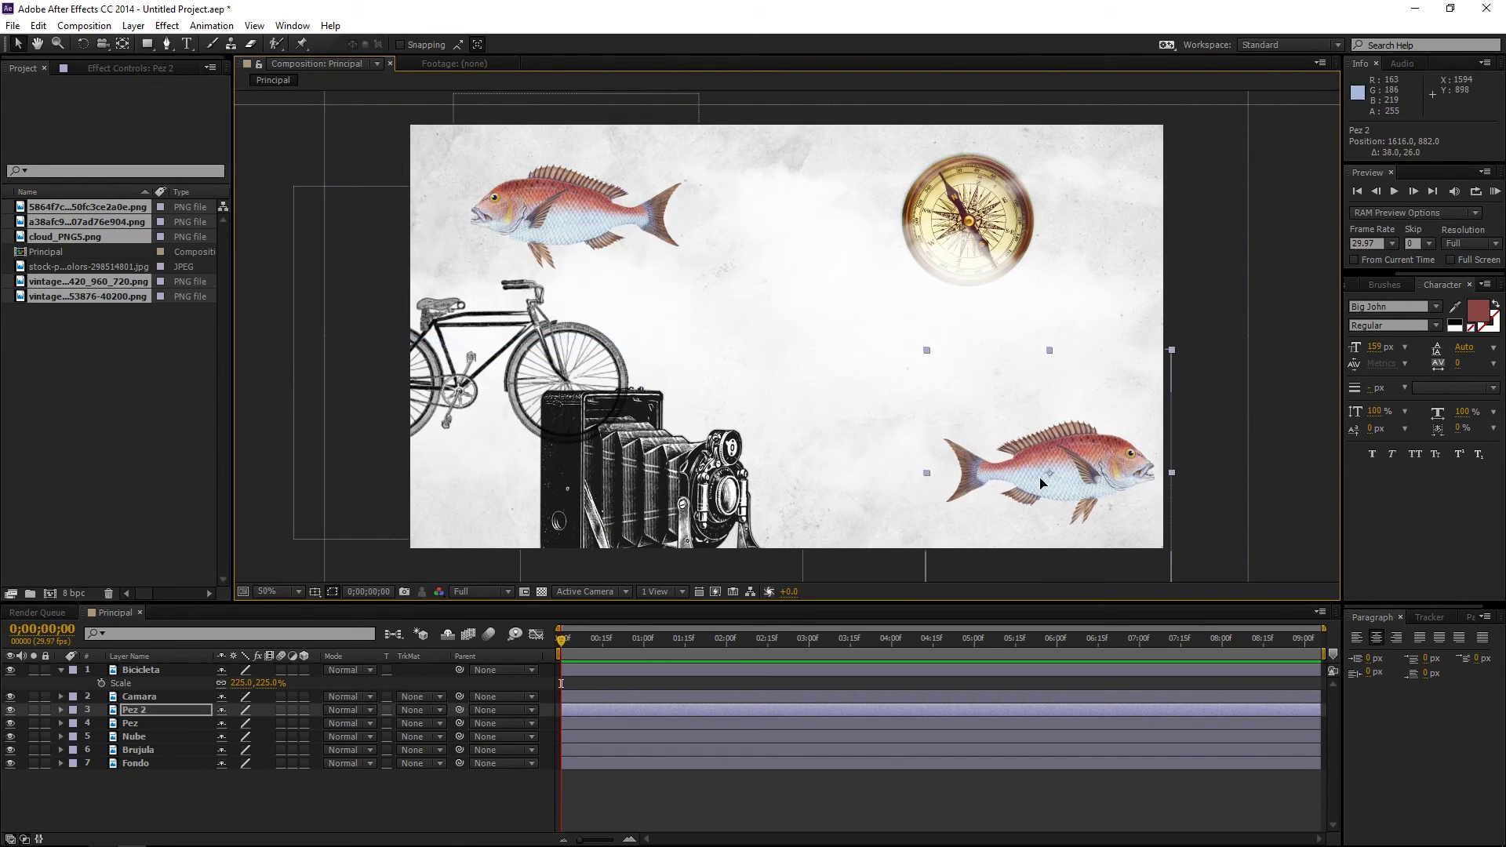
Enlarge Pez 2 to about 309% in the bottom-right corner and move it to the top
key("s")
mouse_move(238, 723)
left_mouse_down()
mouse_move(317, 720)
mouse_move(194, 735)
left_mouse_up()
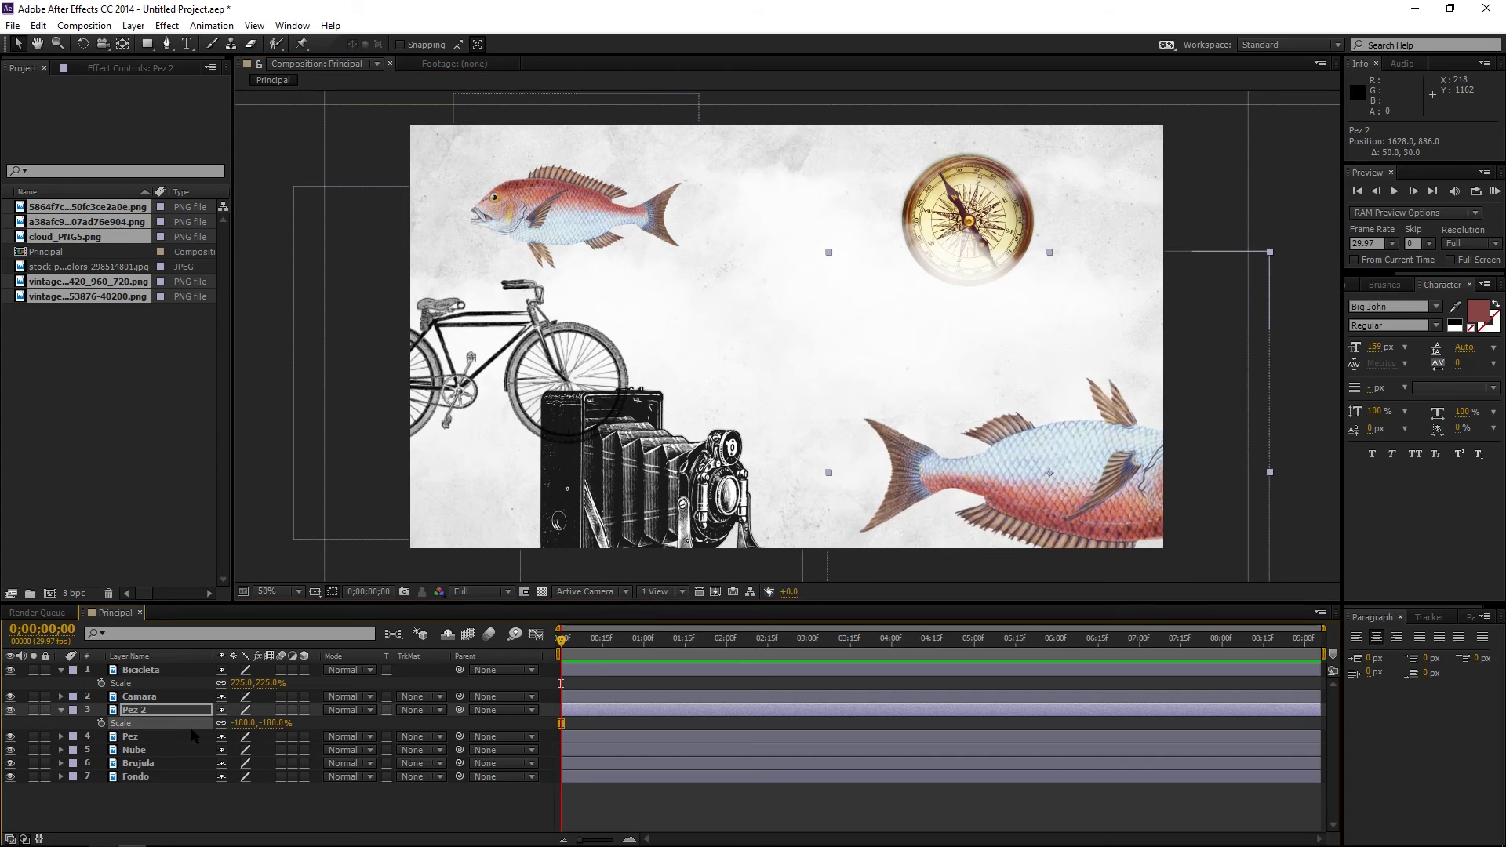
key("ctrl+z")
left_click_drag(267, 723, 439, 710)
mouse_move(1031, 508)
left_mouse_down()
mouse_move(1087, 611)
mouse_move(1115, 621)
left_mouse_up()
key("F2")
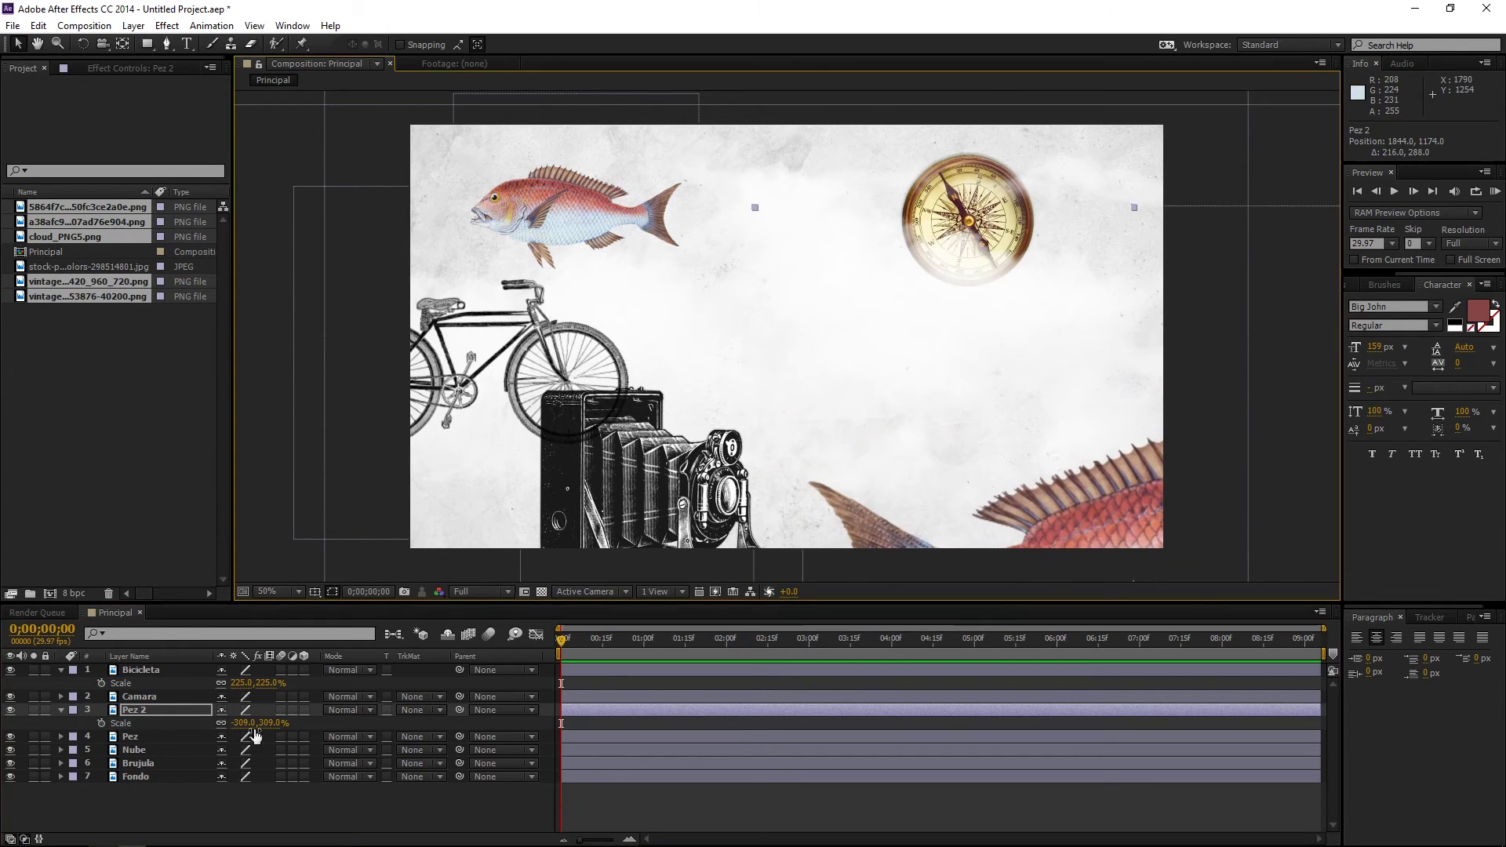
left_click(127, 714)
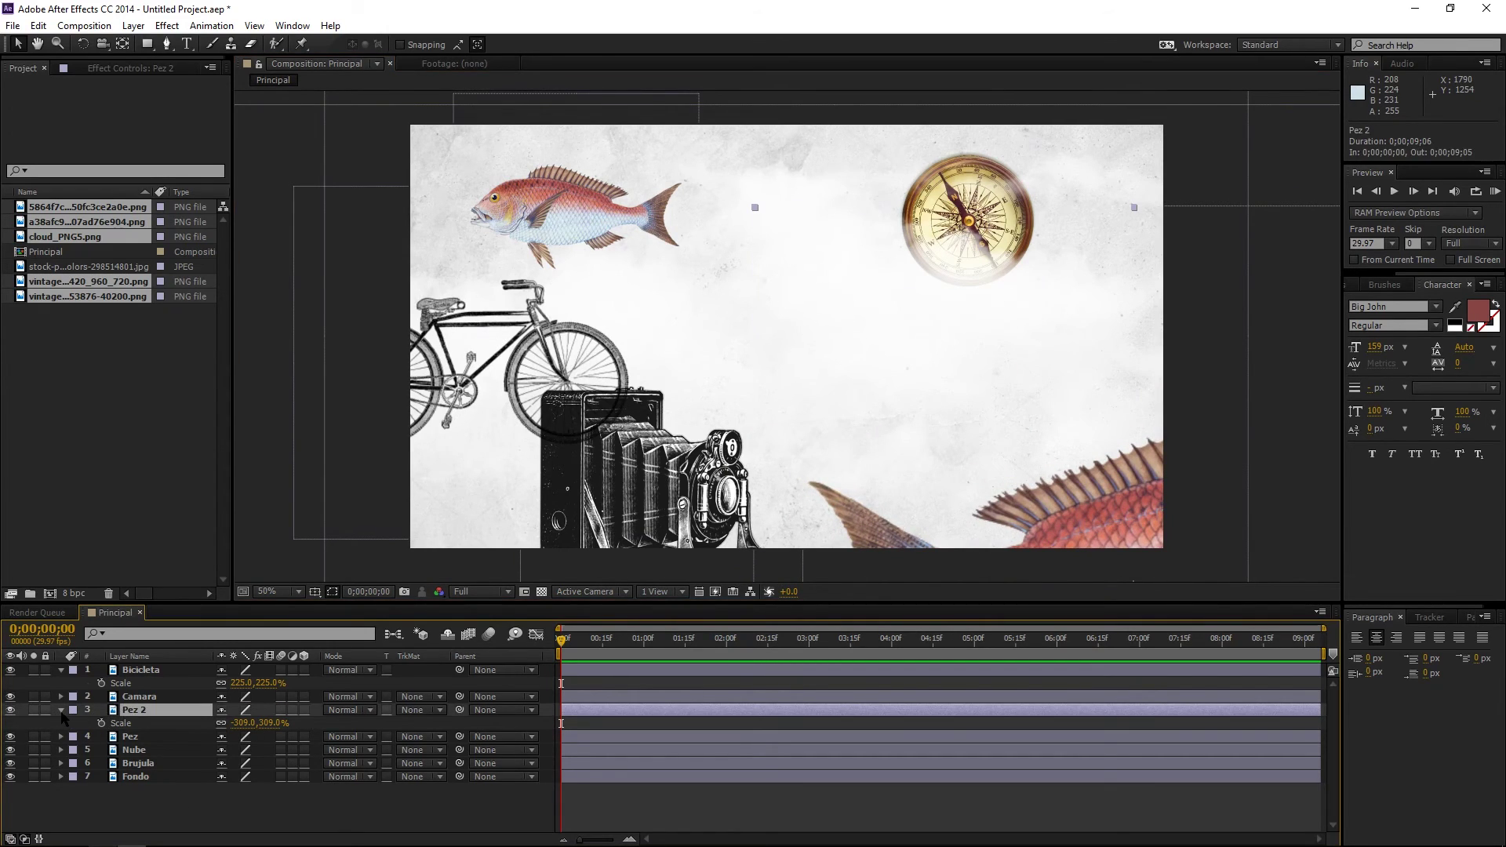
left_click(61, 710)
left_click_drag(149, 715, 138, 666)
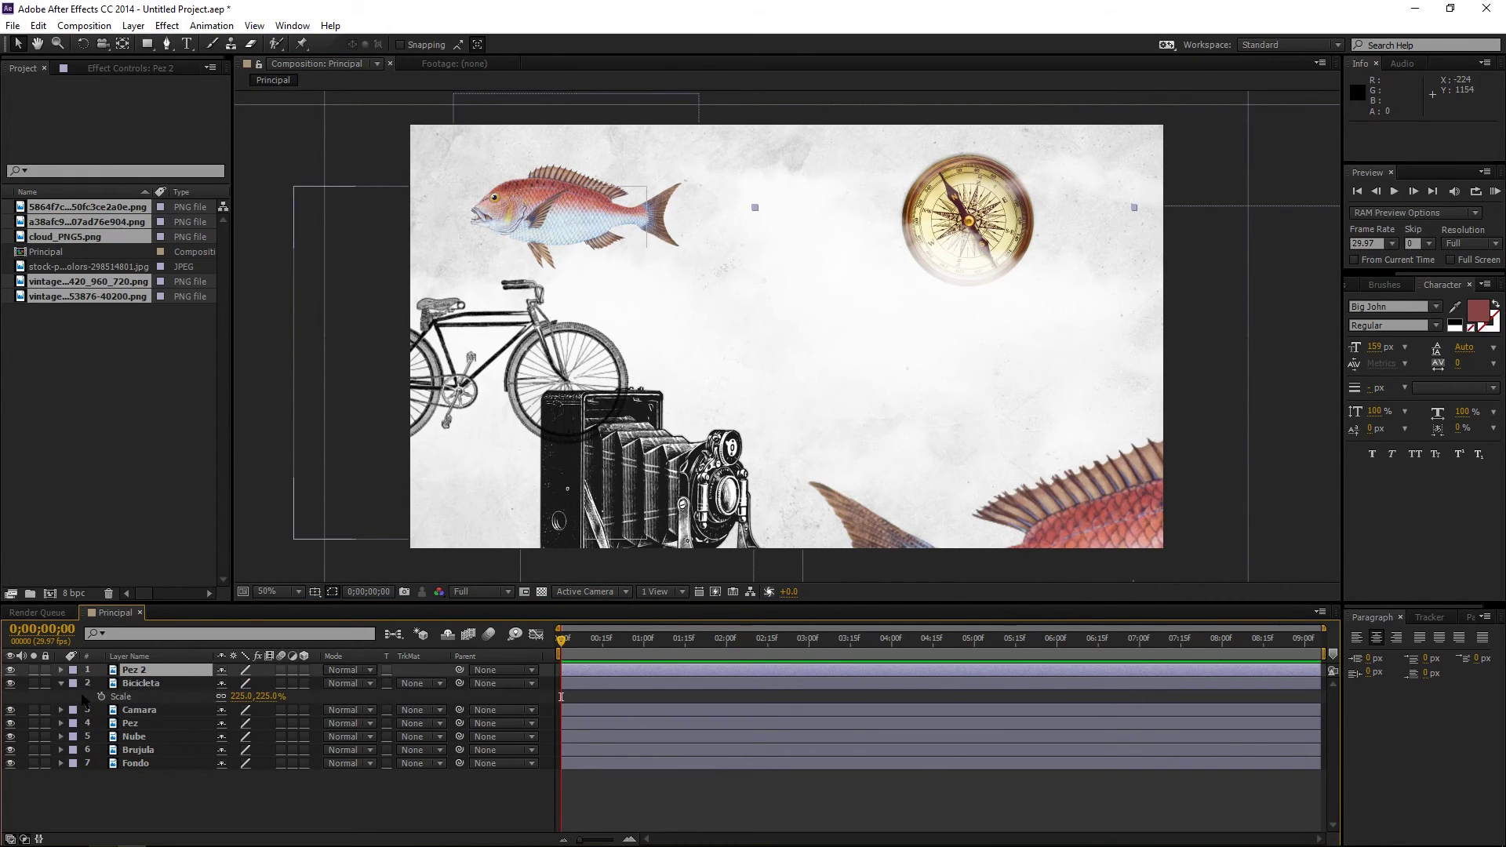
Scale the upper fish Pez to 161% and push it partly off the top-left
left_click(60, 684)
left_click(146, 698)
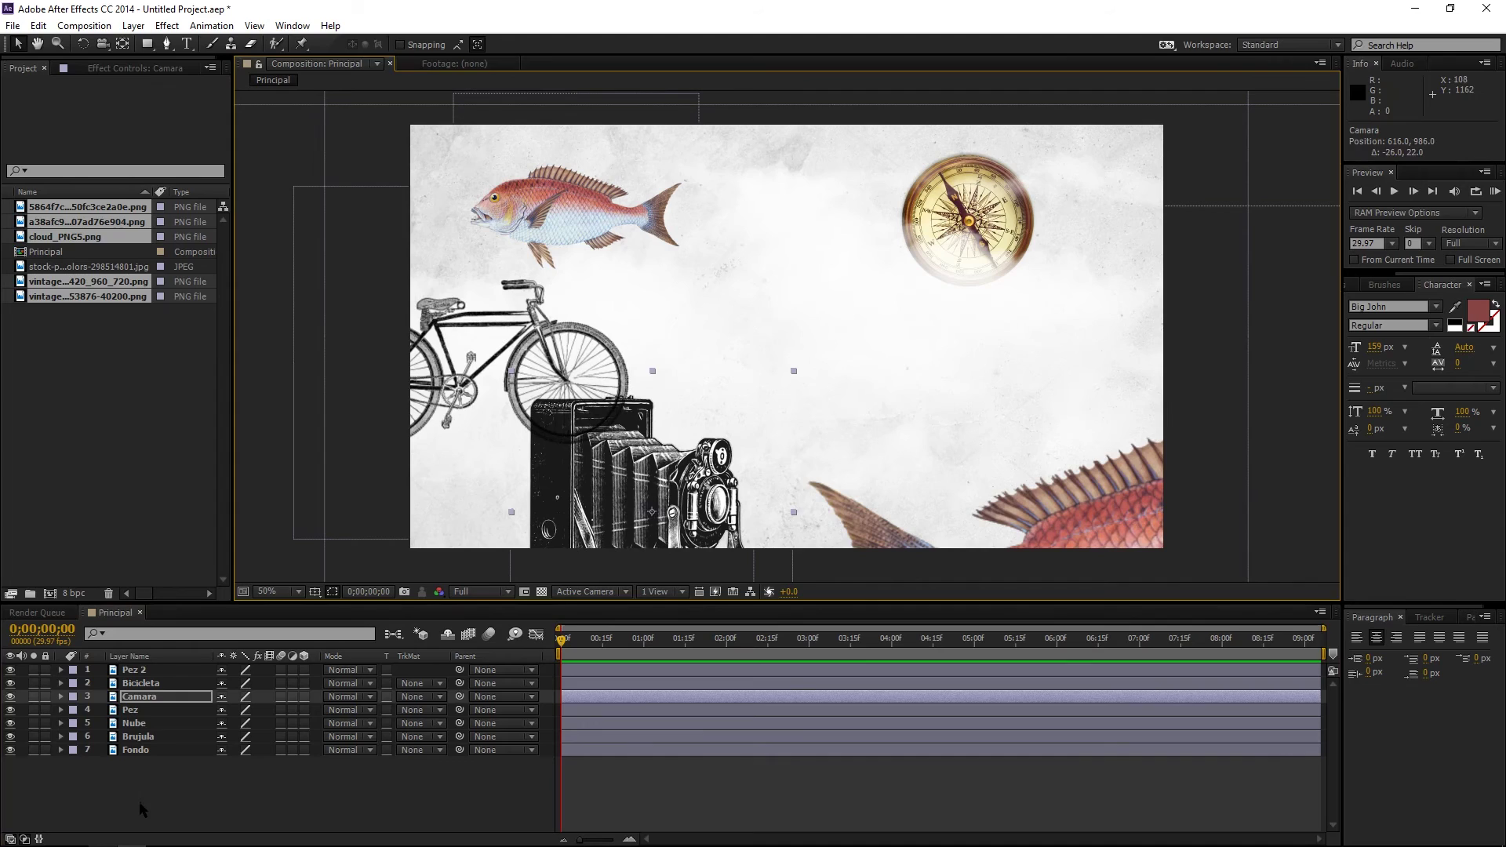
left_click(135, 723)
left_click(165, 737)
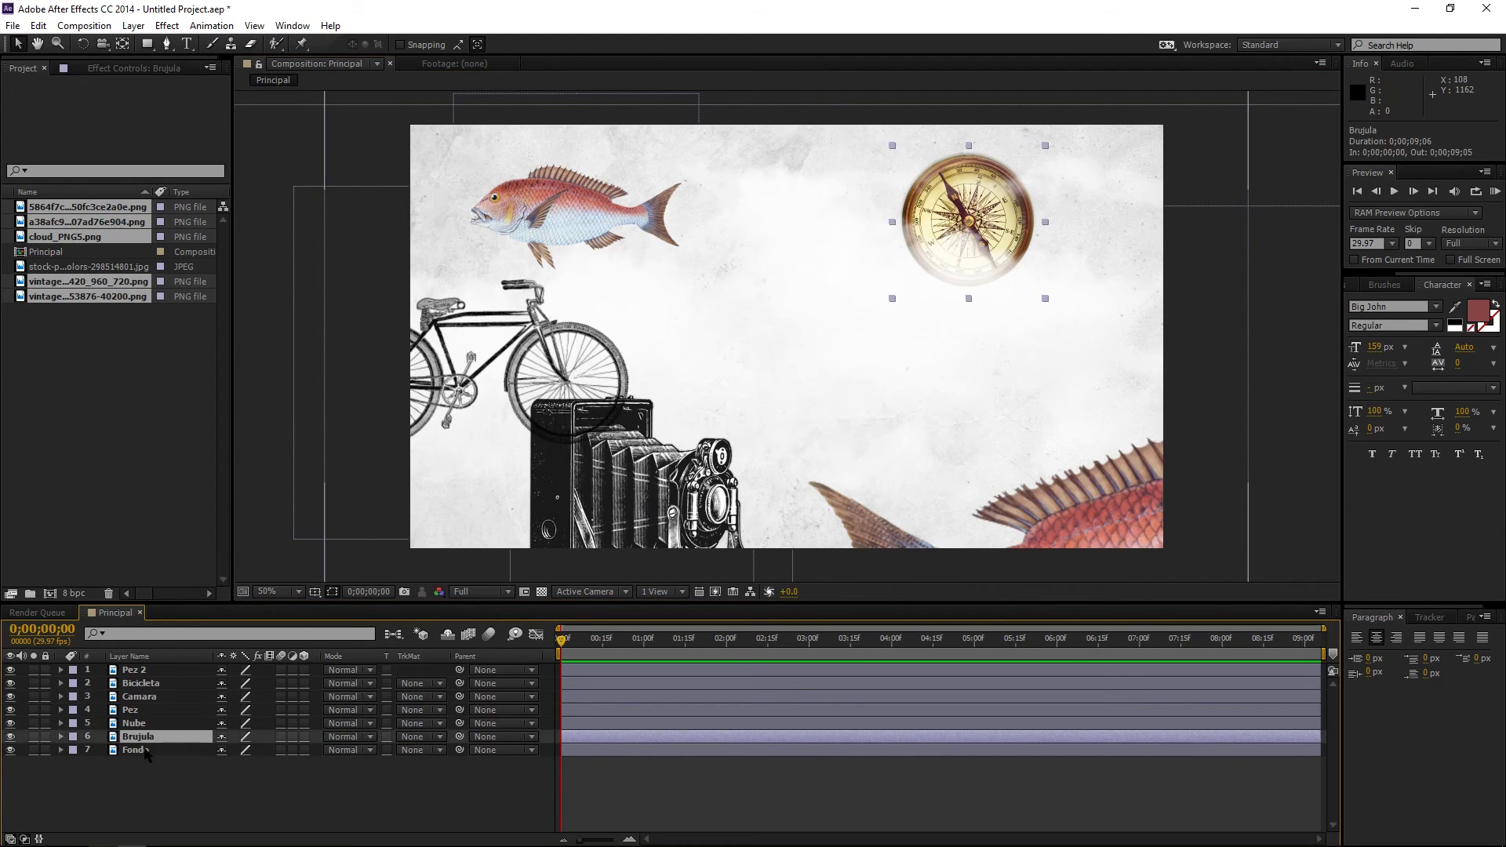
left_click(177, 710)
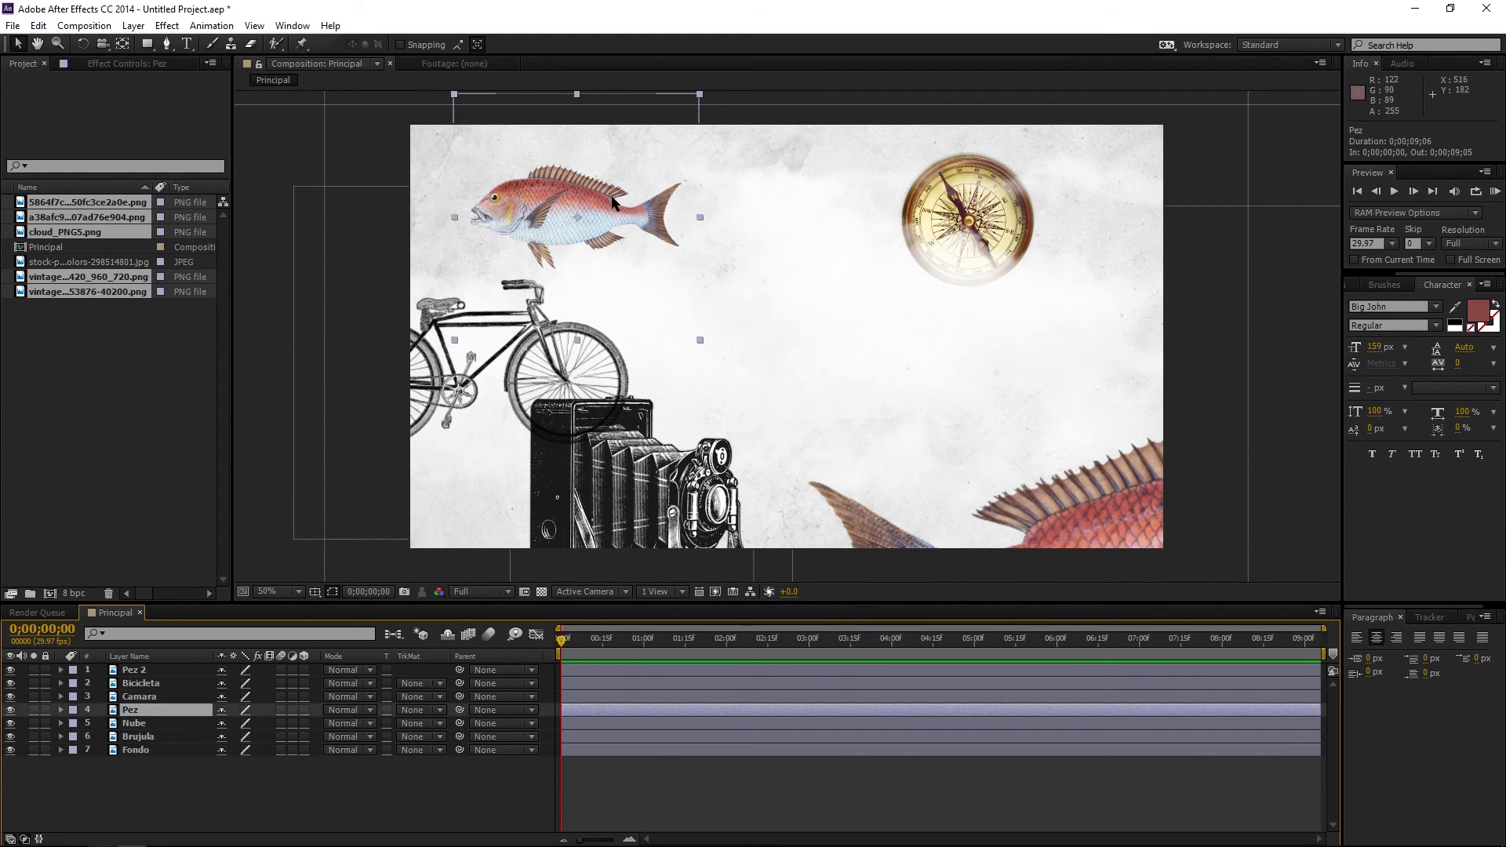
left_click_drag(549, 214, 497, 211)
key("s")
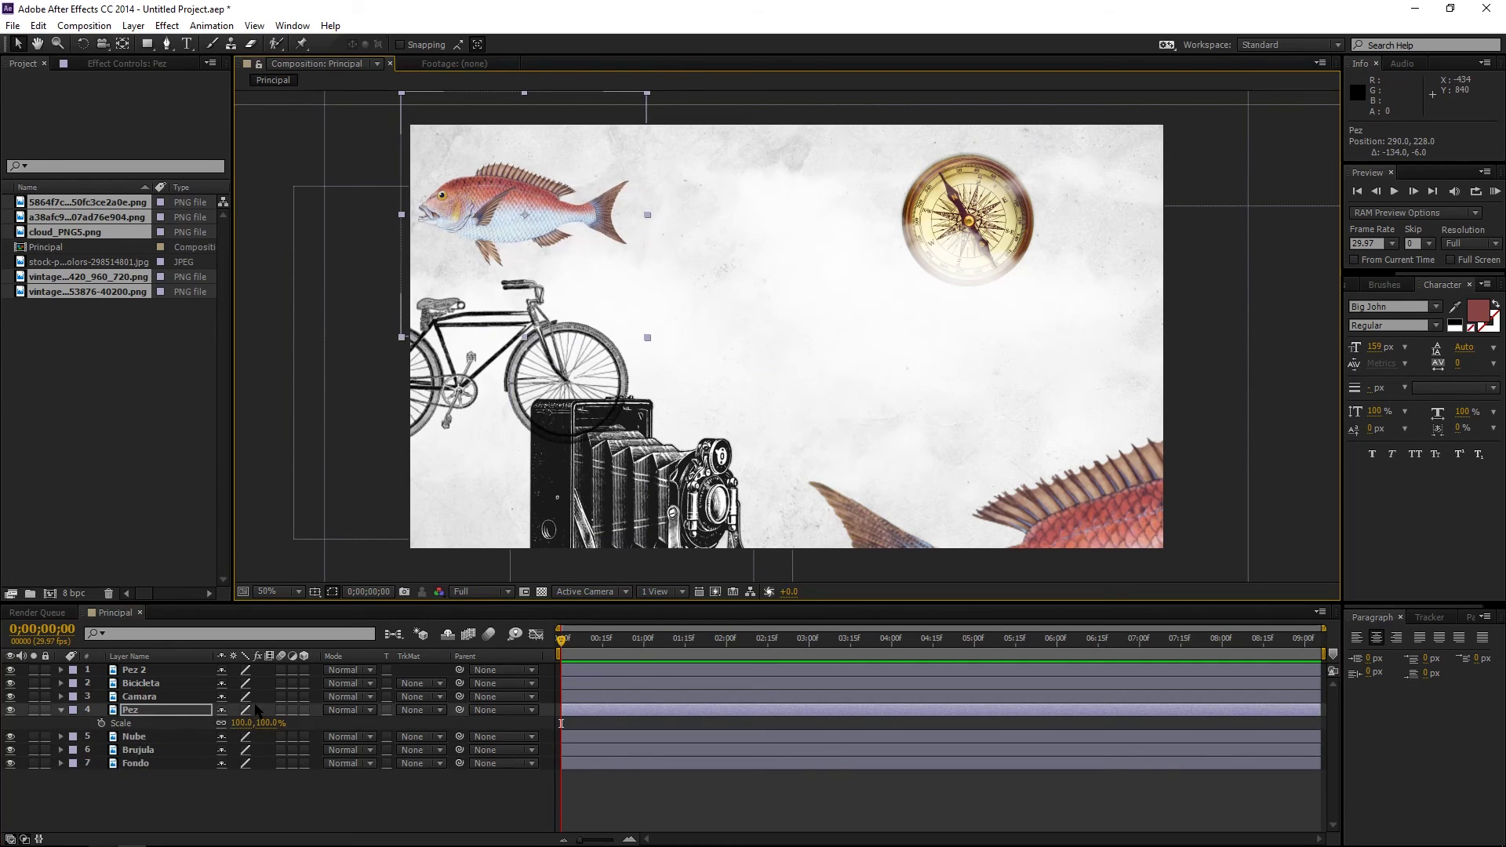
left_click_drag(241, 731, 592, 336)
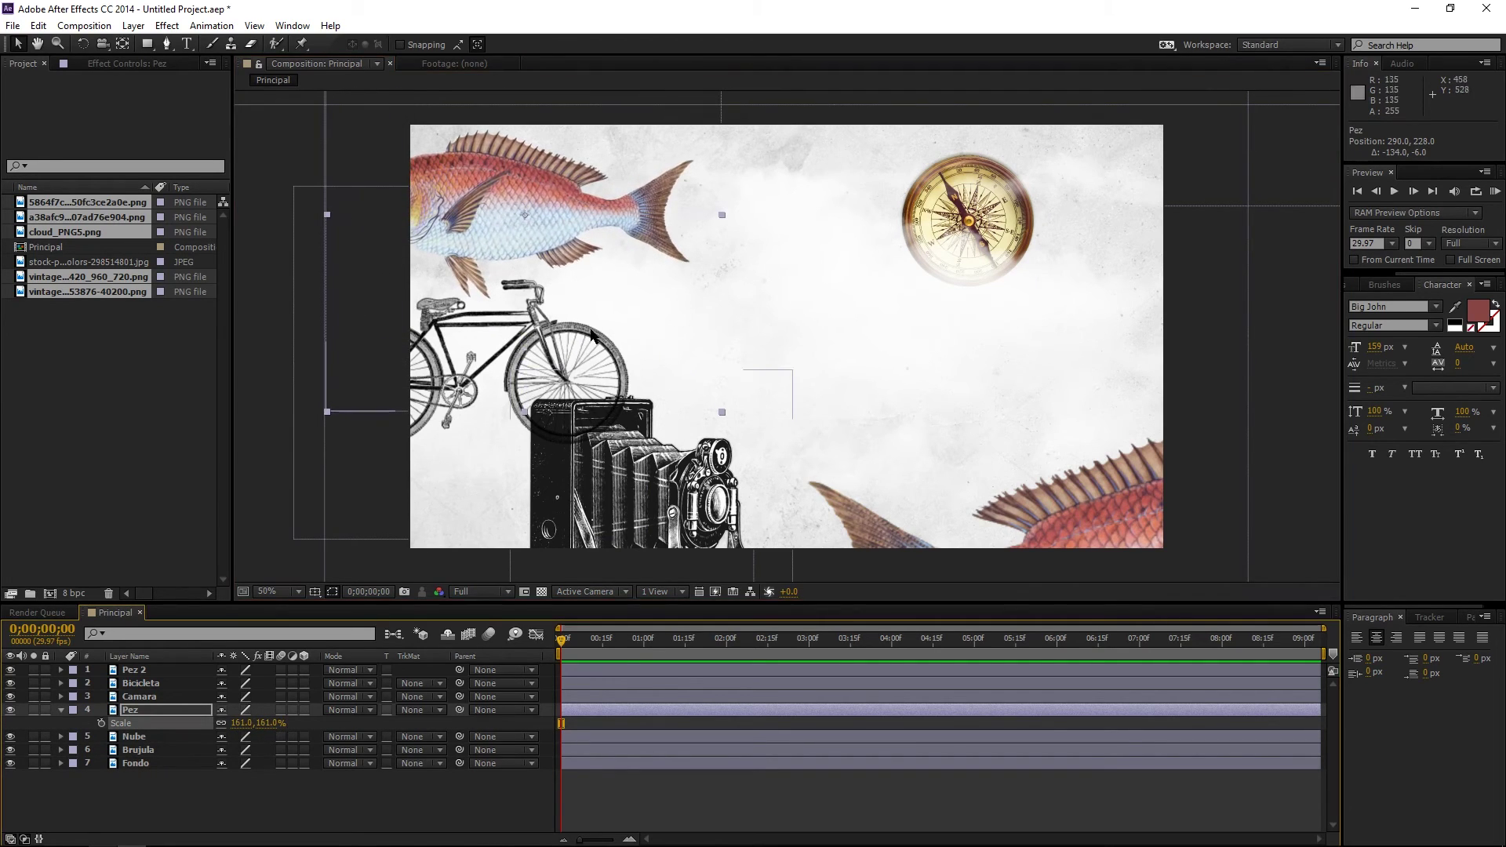
left_click_drag(568, 222, 524, 163)
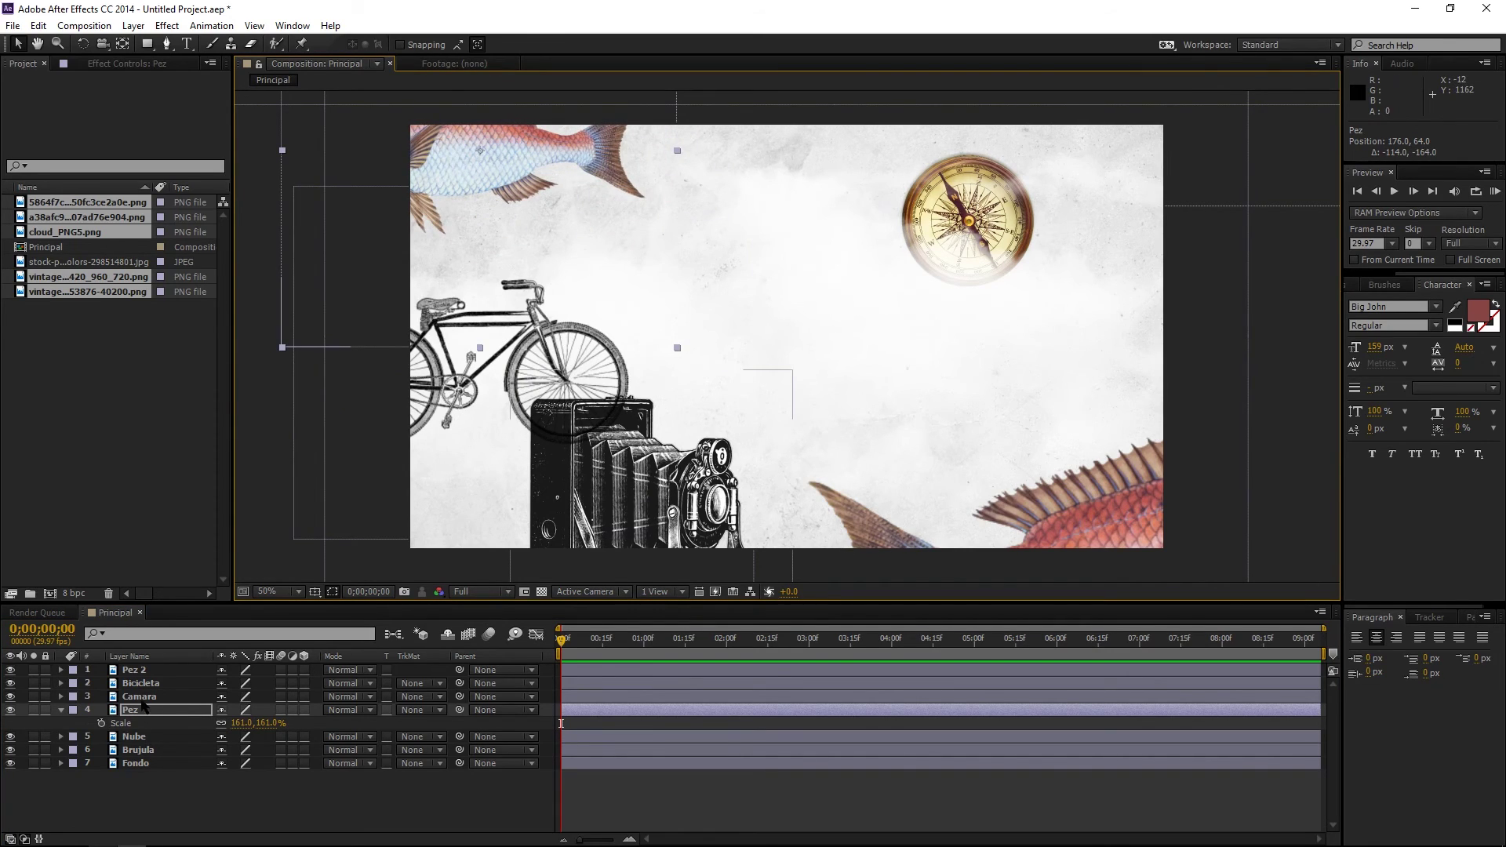
Scale the Brujula compass to 144% and move it up against the top edge
left_click(1041, 239)
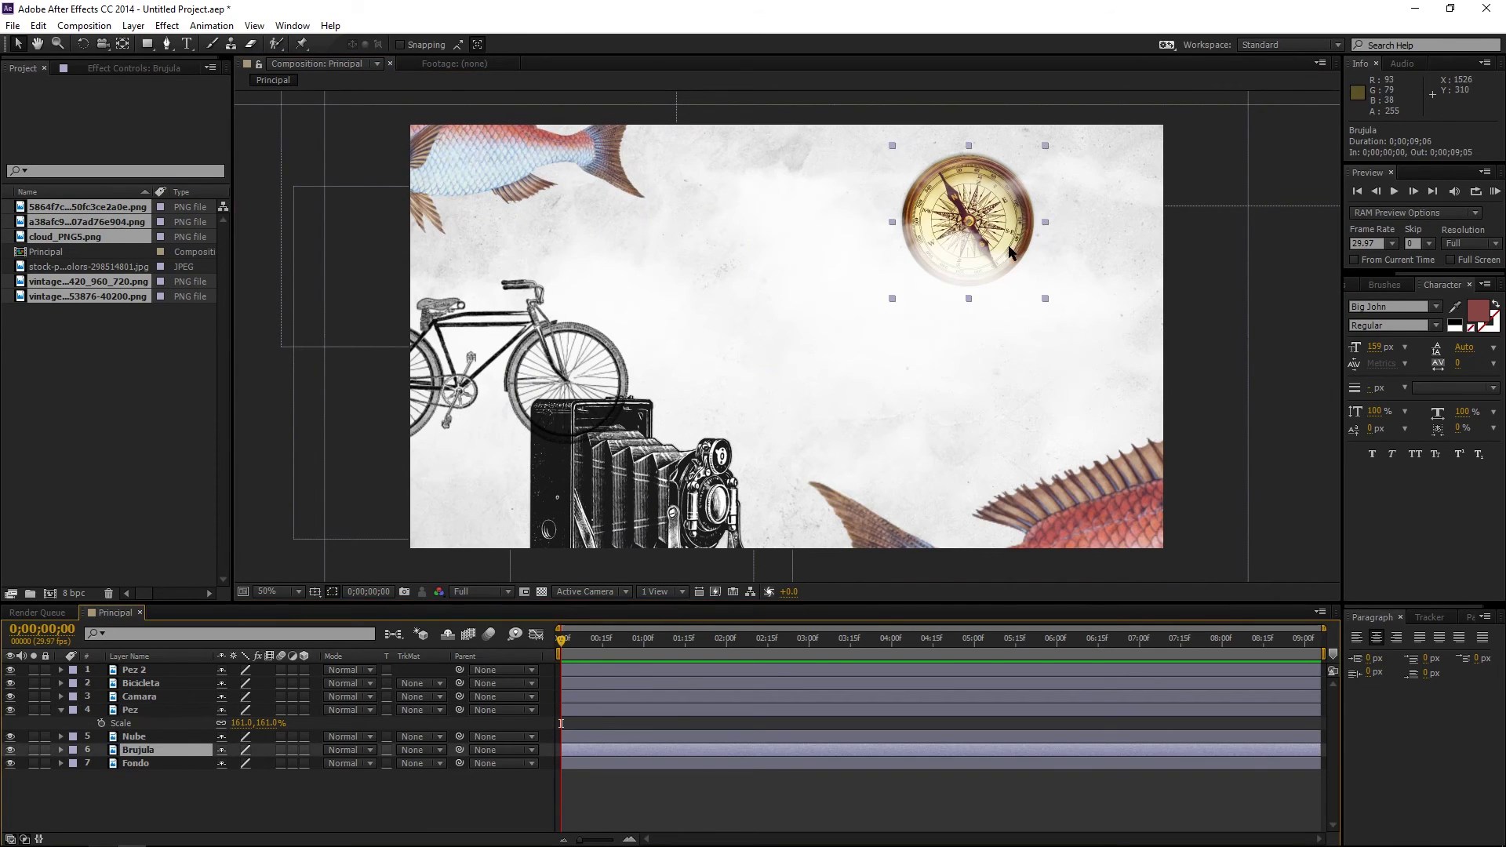
left_click_drag(1009, 251, 982, 208)
key("s")
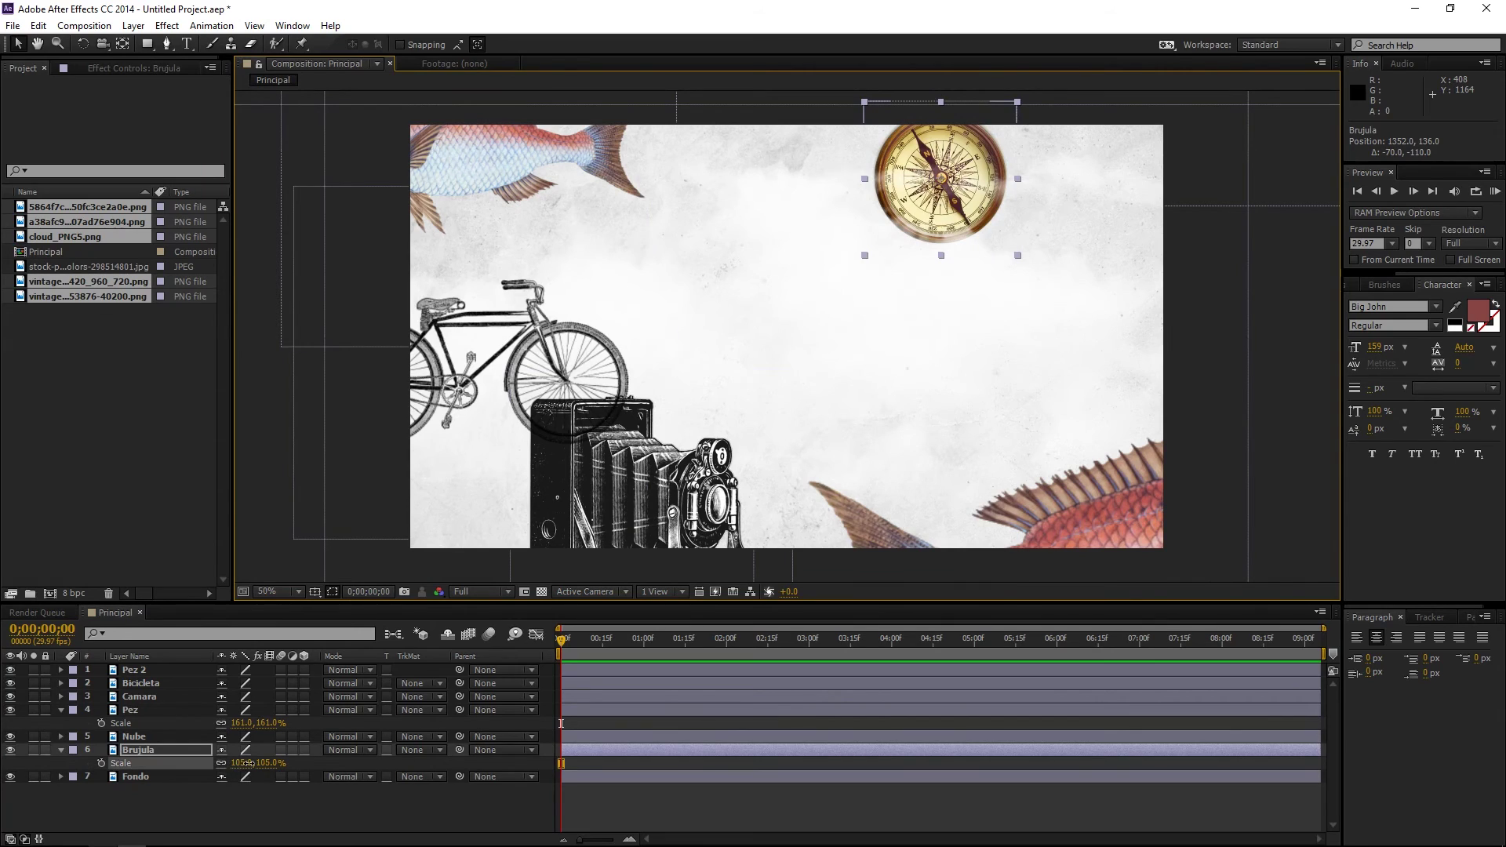
left_click_drag(247, 763, 278, 763)
left_click_drag(948, 253, 965, 250)
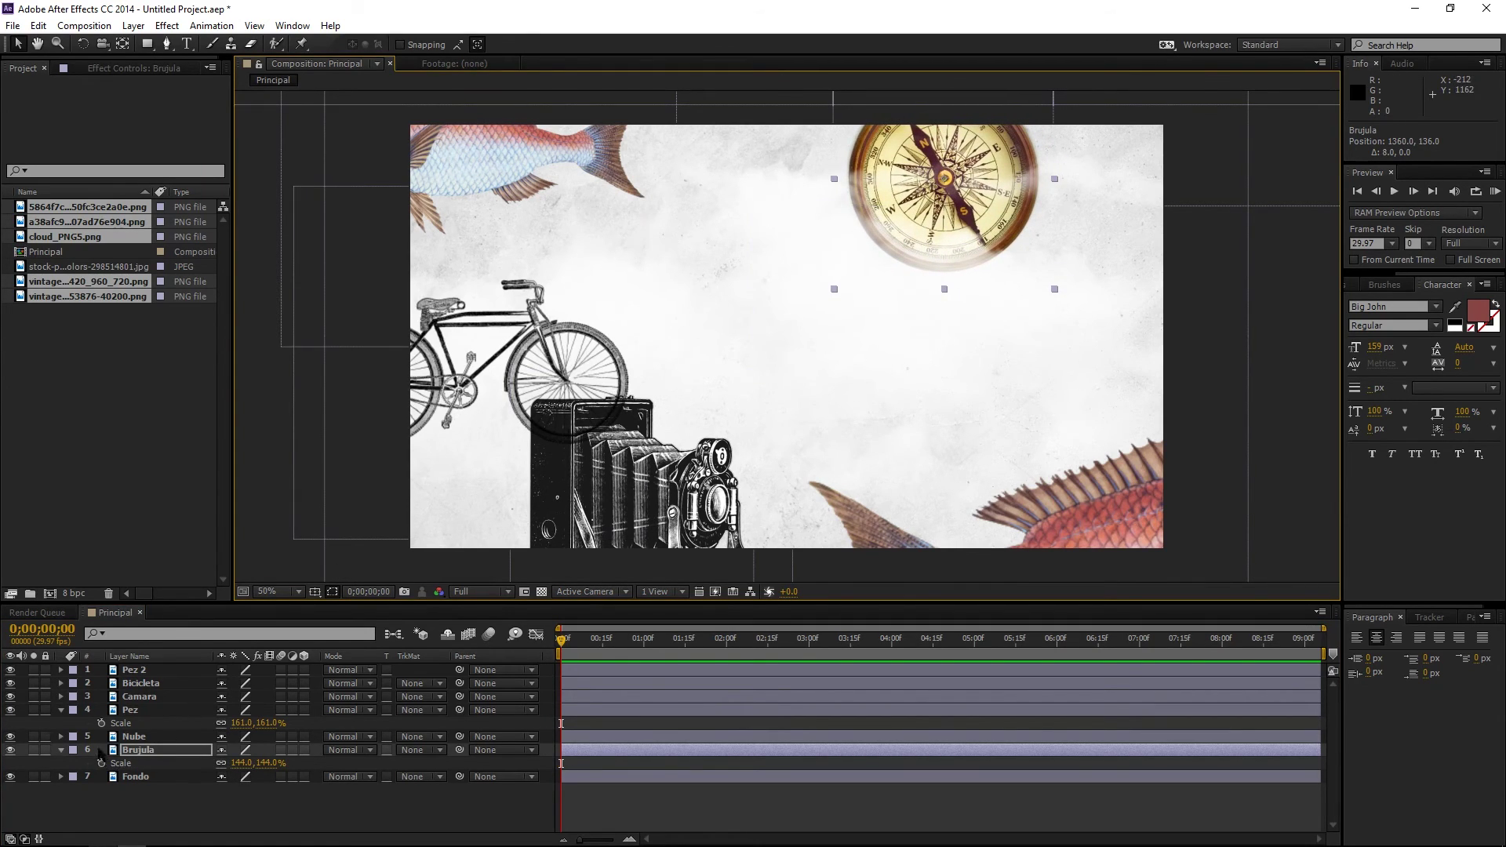
left_click(61, 750)
left_click(60, 710)
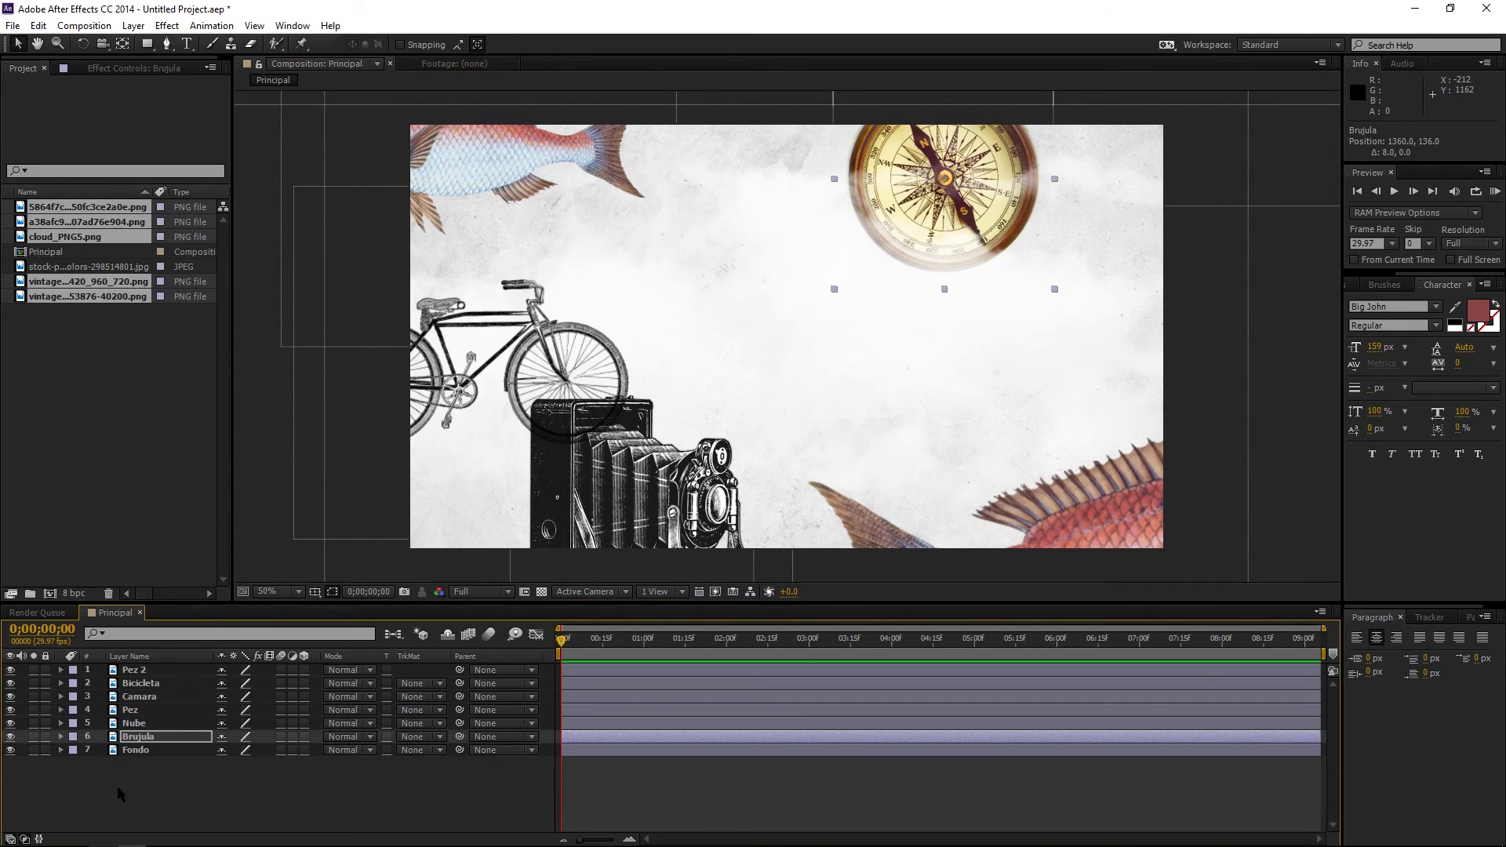
left_click(118, 788)
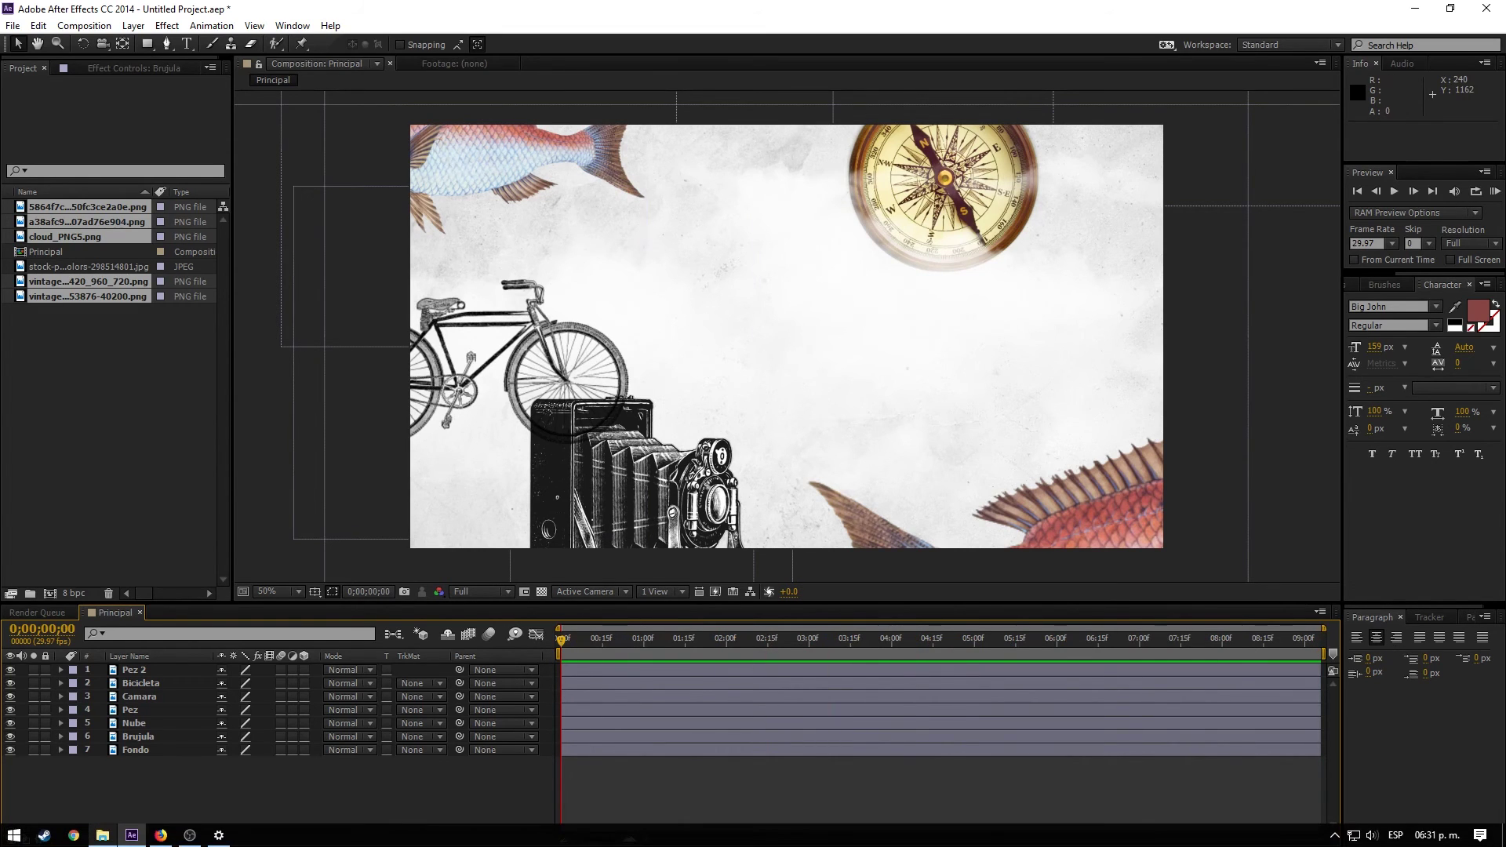
left_click(165, 838)
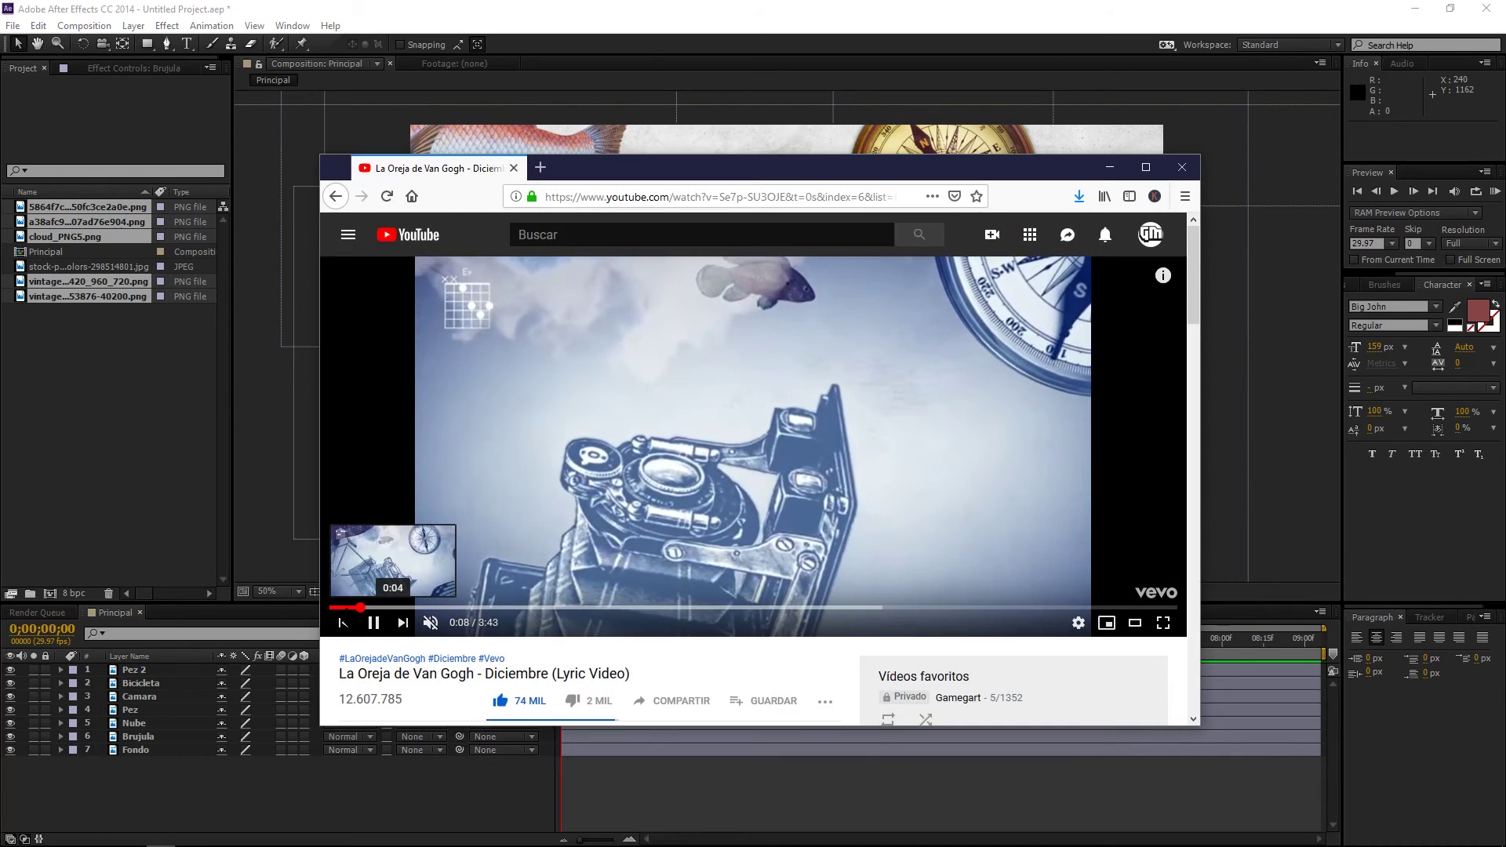
left_click(345, 608)
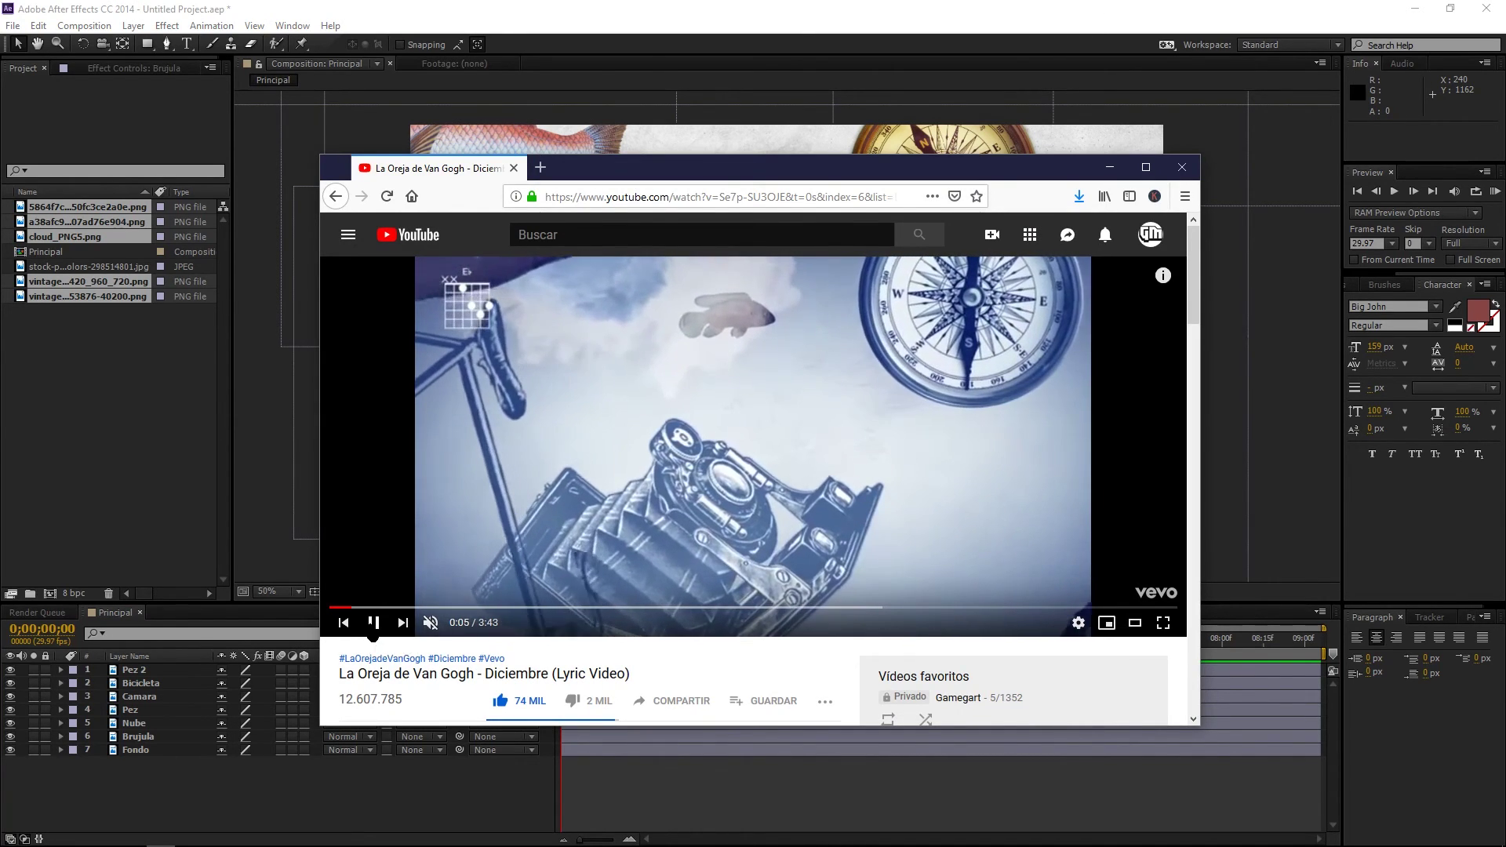
left_click(512, 382)
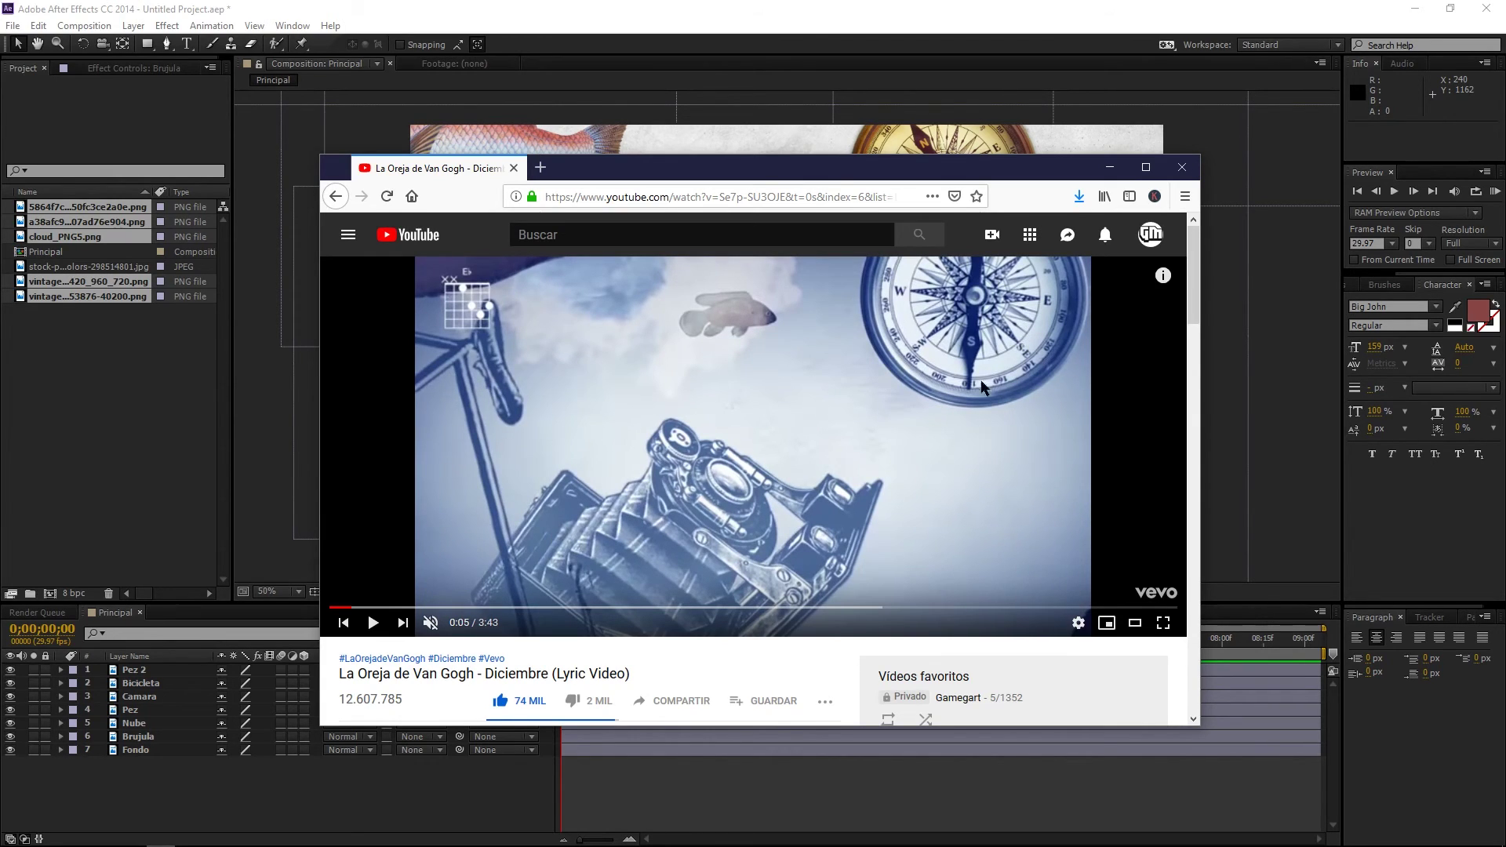
key("space")
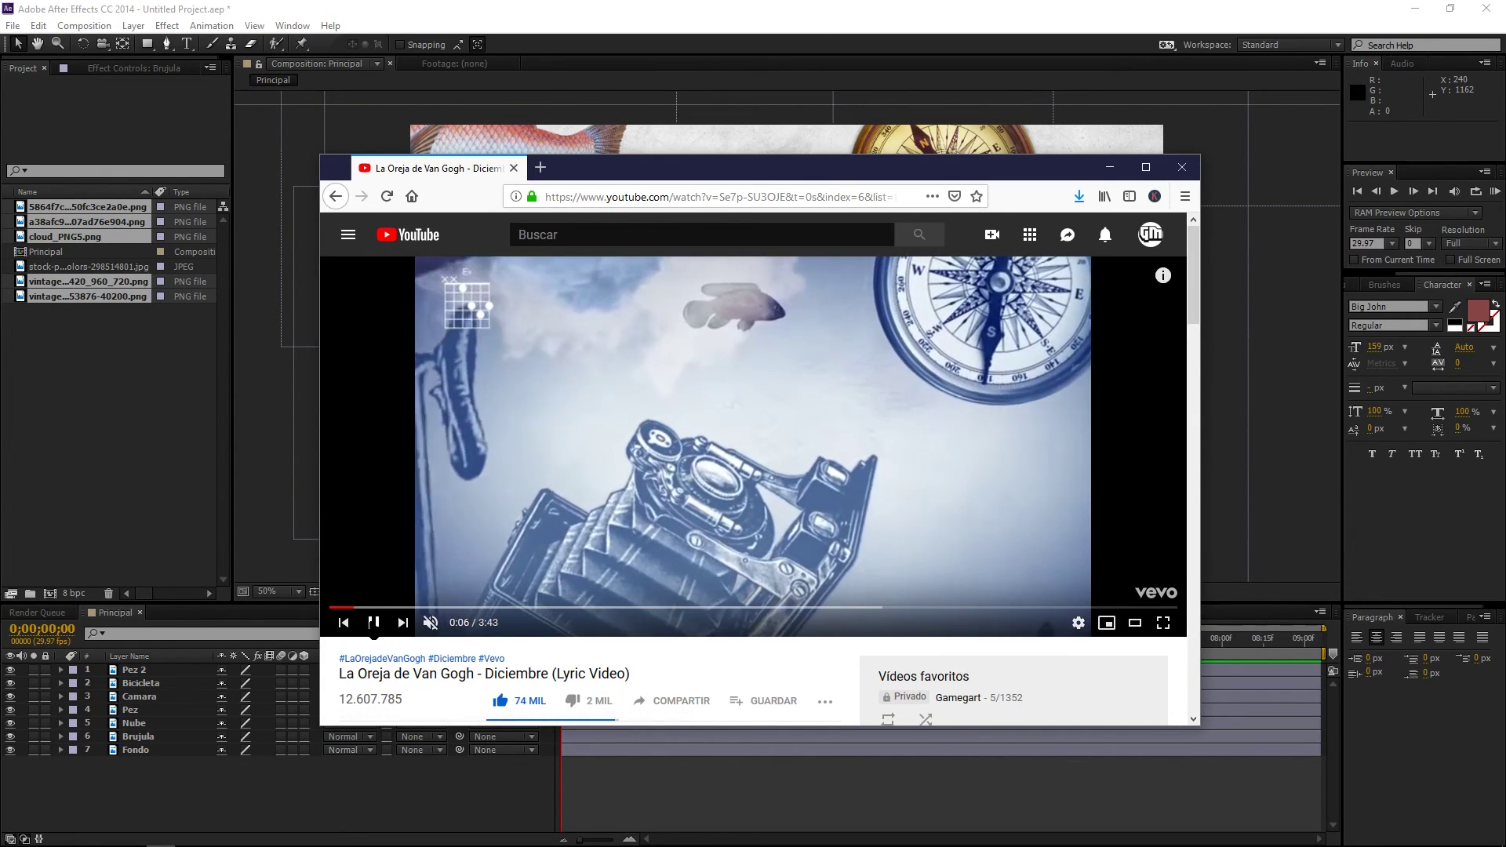
key("space")
left_click(188, 777)
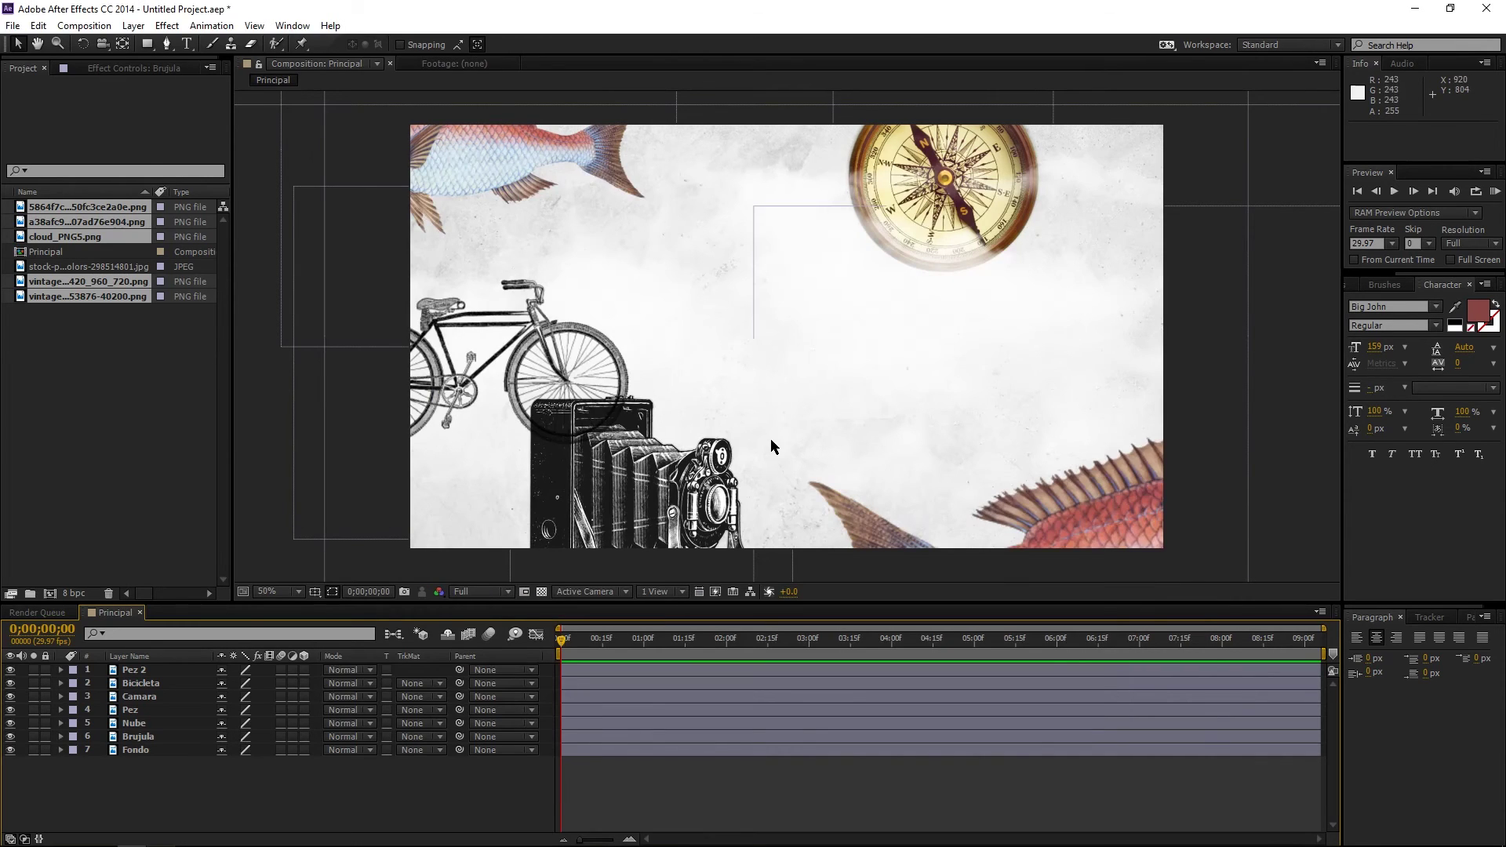
Show Brujula's Rotation property and set a starting 0° rotation keyframe
left_click(146, 673)
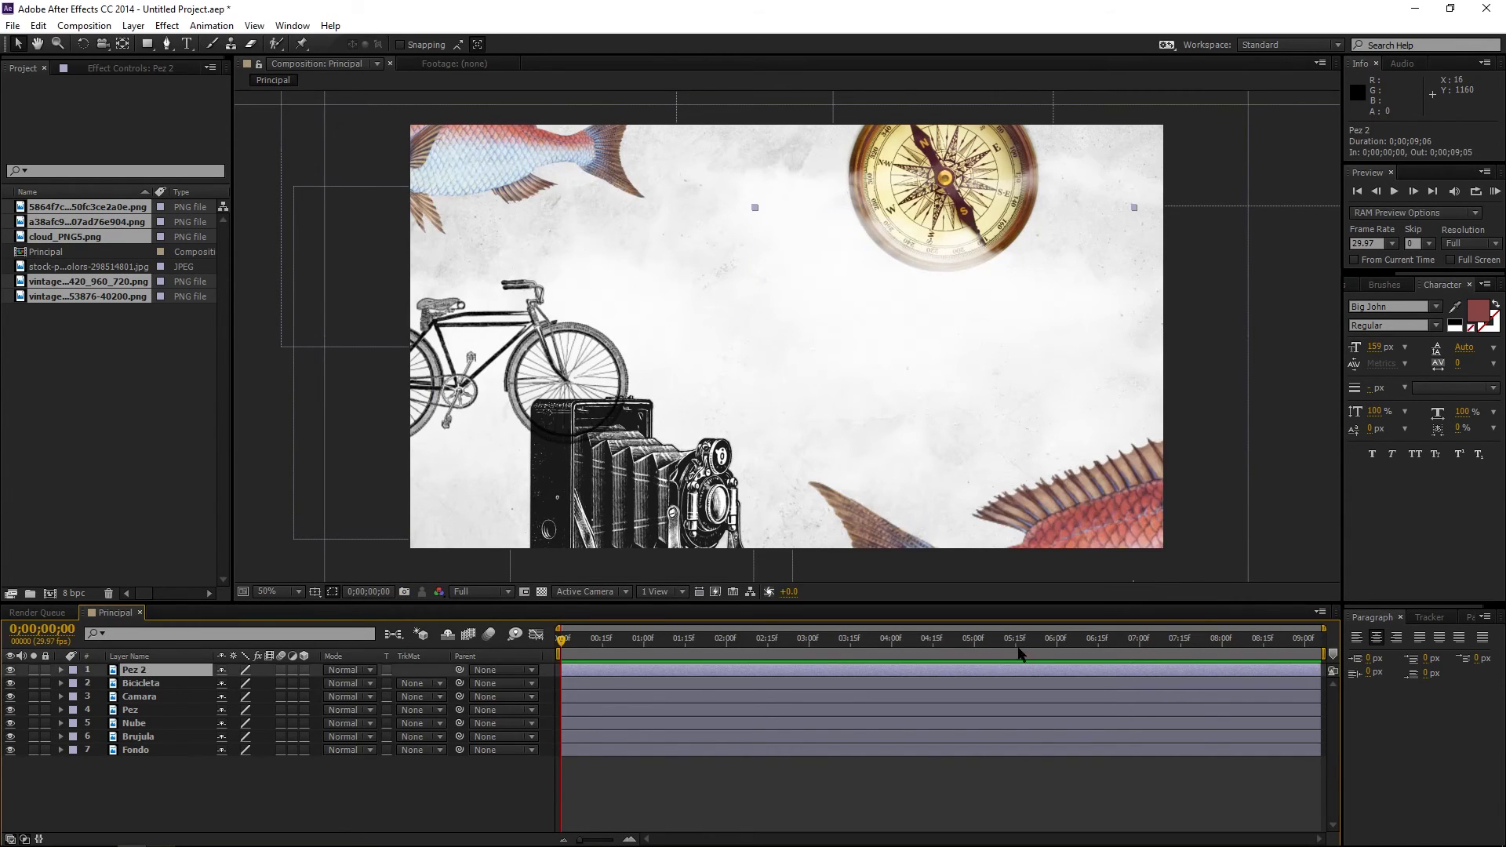
left_click(152, 739)
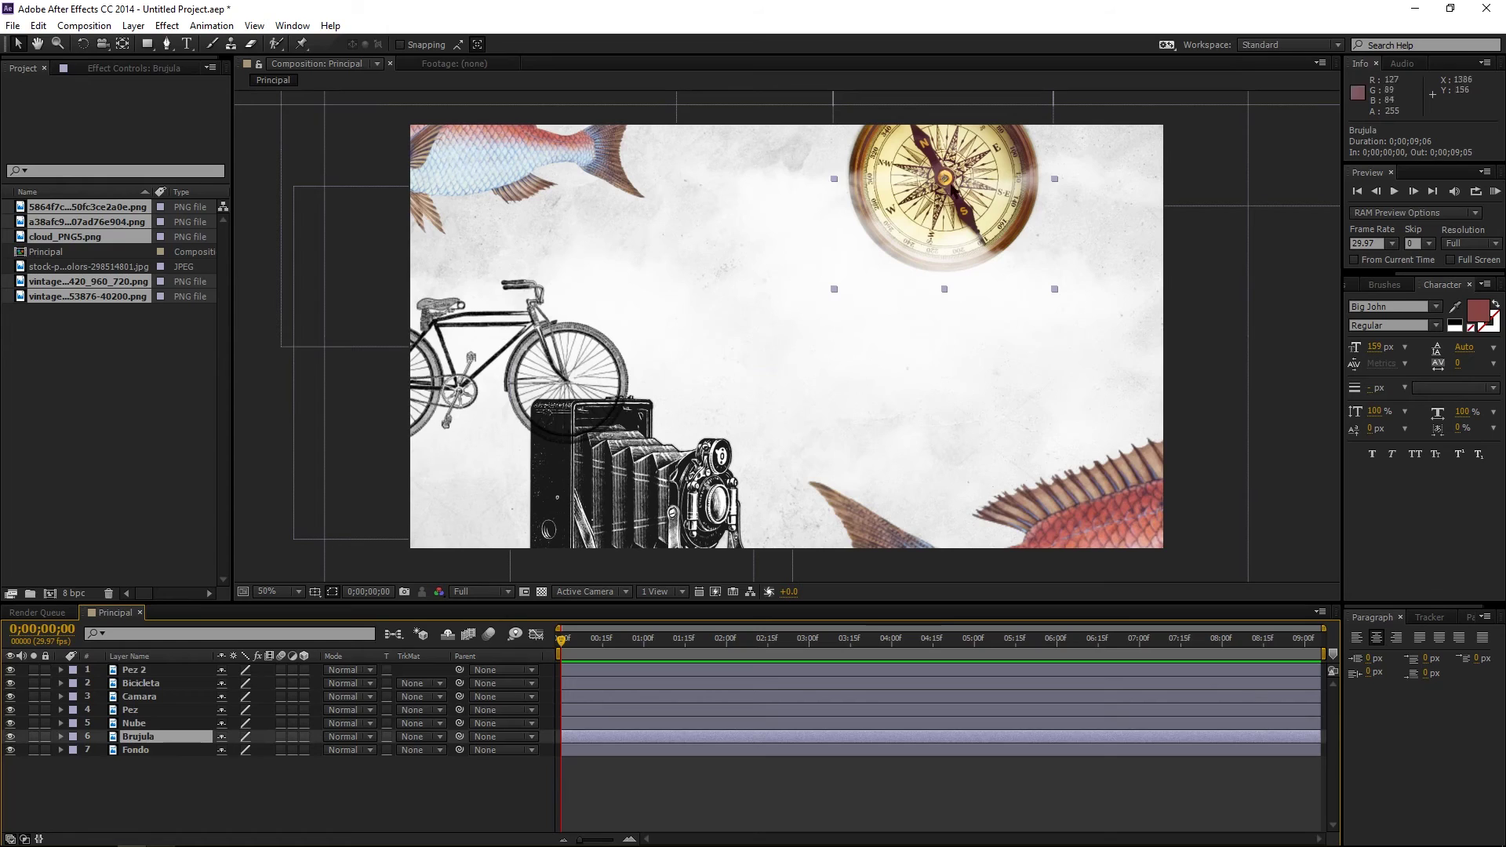
left_click_drag(570, 645, 610, 645)
key("r")
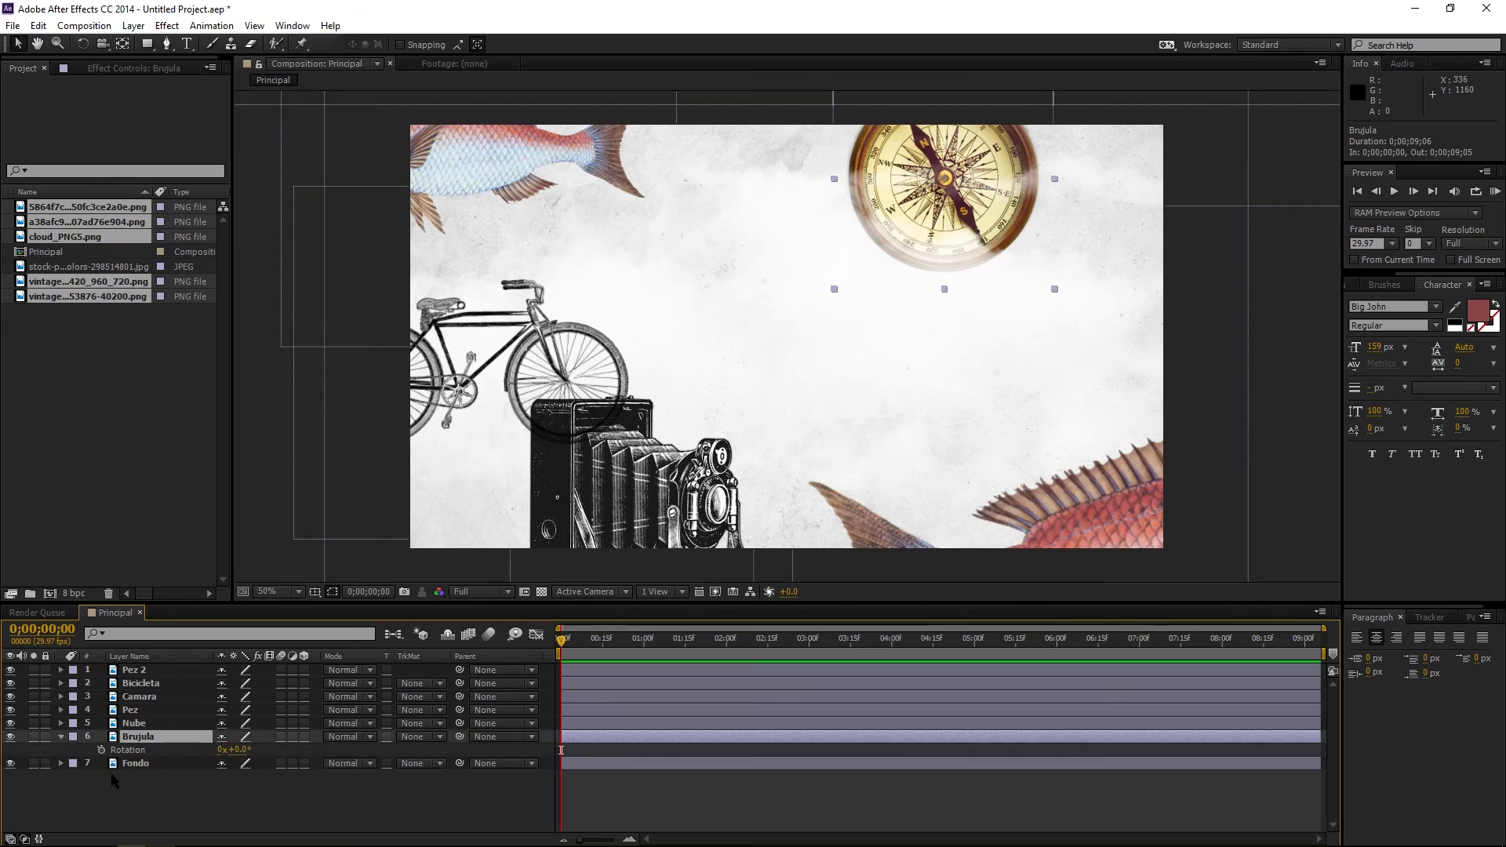
left_click(61, 737)
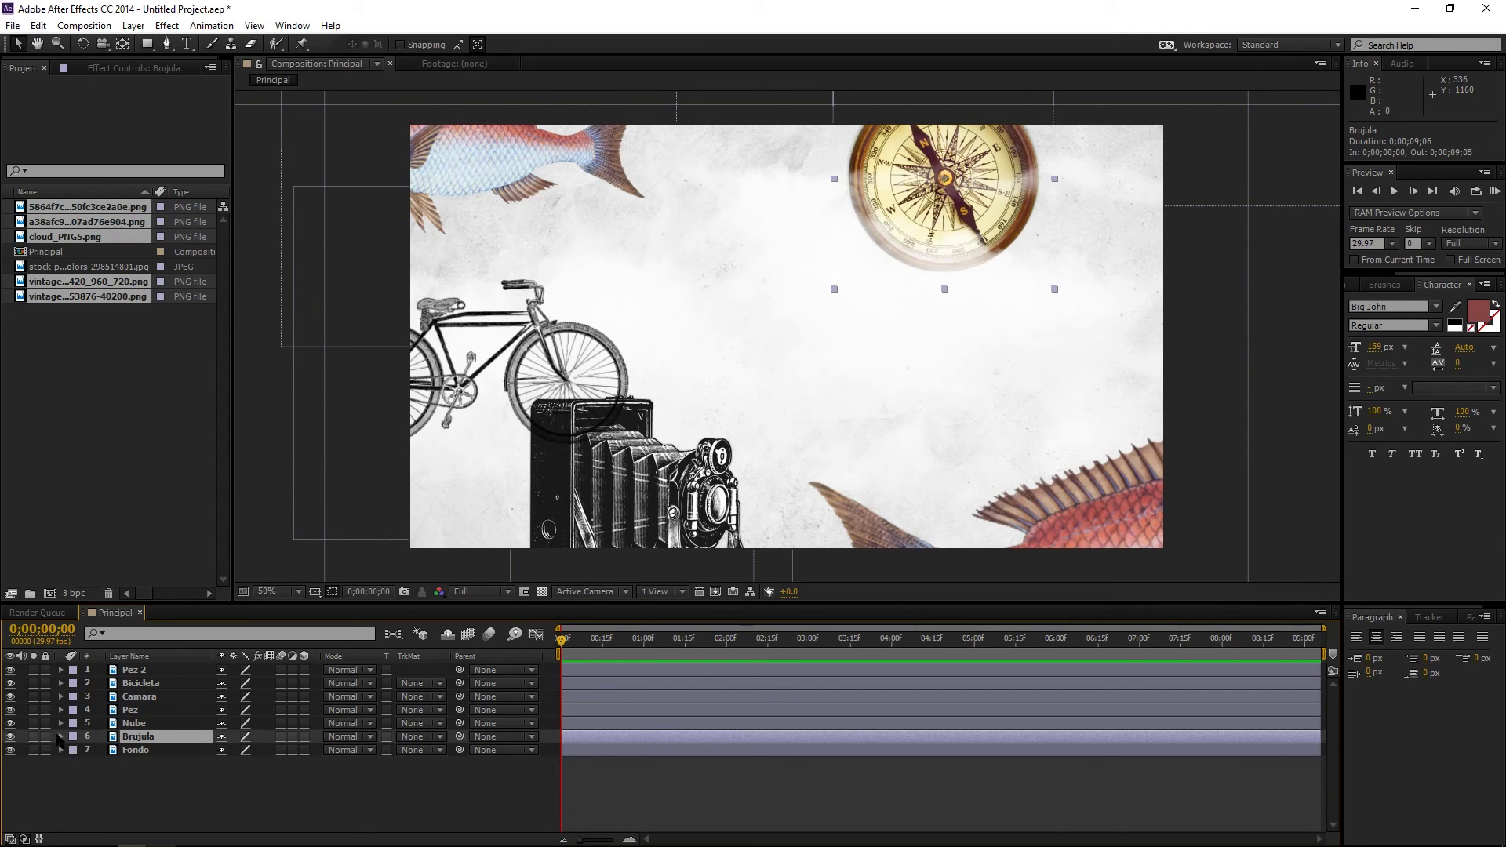
left_click(60, 737)
left_click(74, 750)
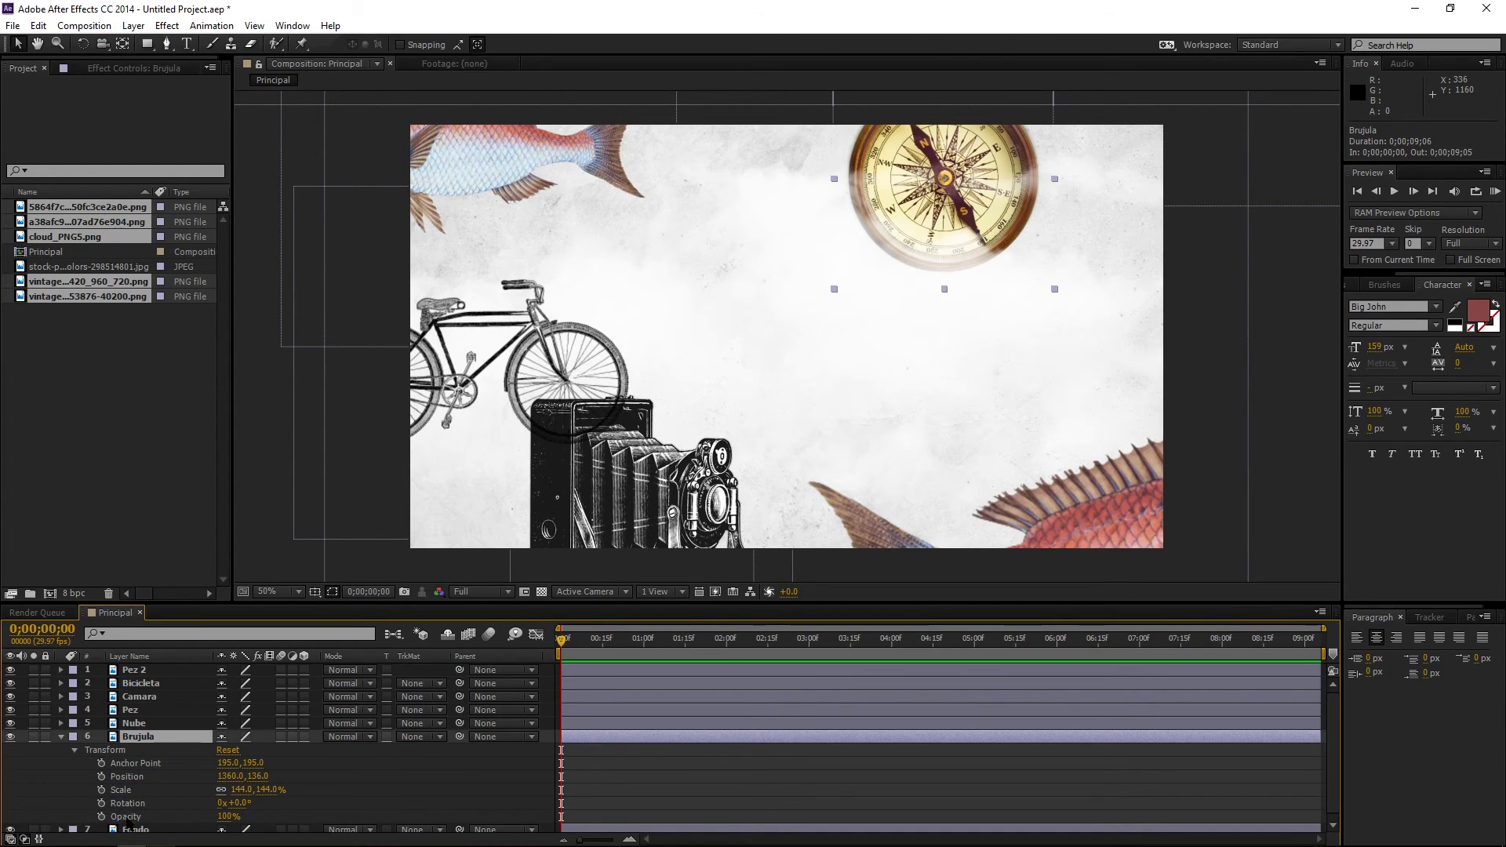
left_click(130, 804)
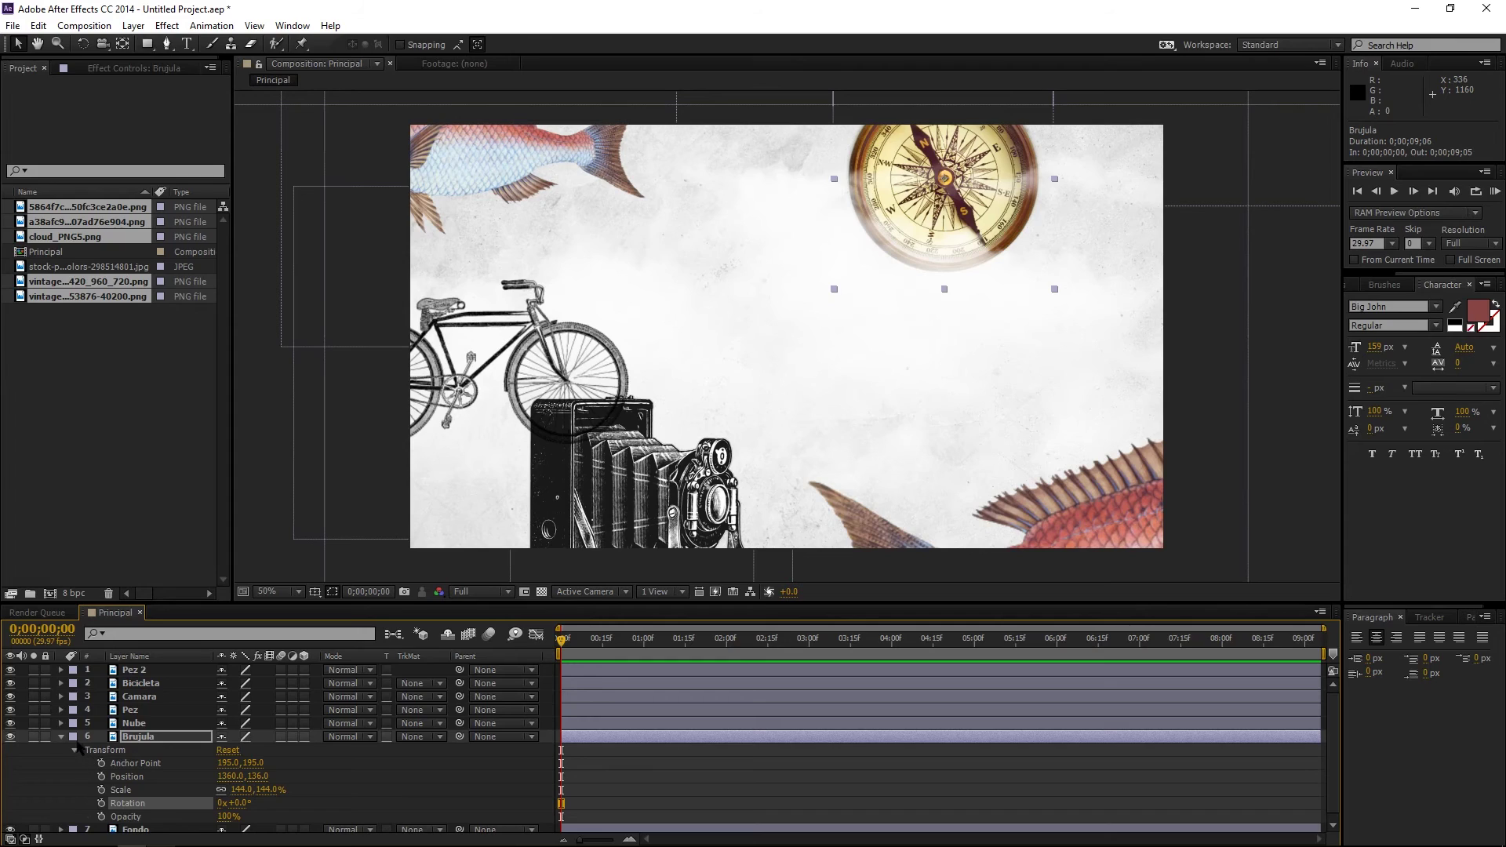
left_click(73, 752)
left_click(60, 737)
key("r")
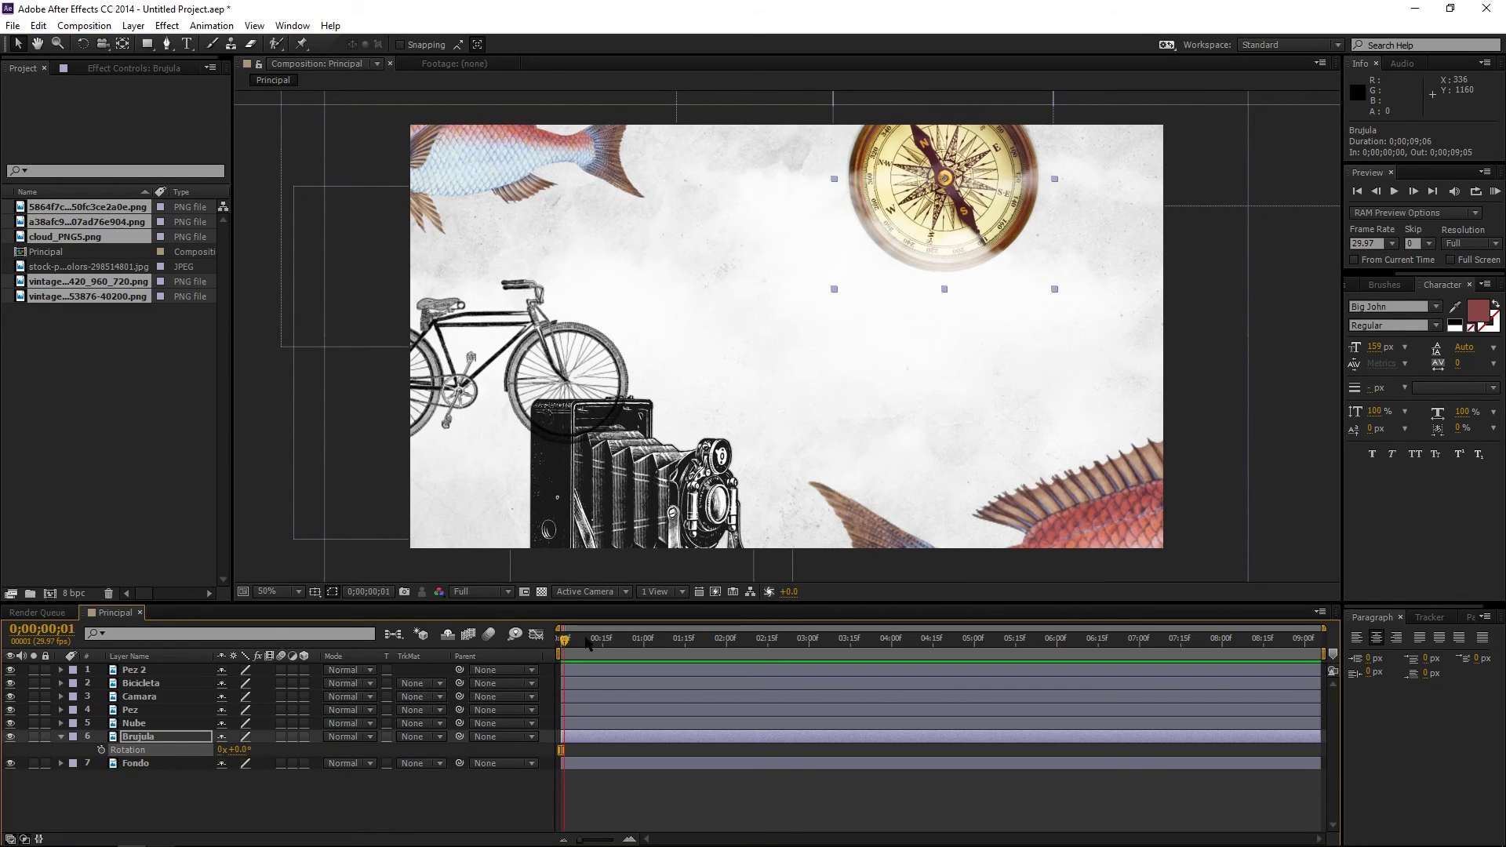
left_click(102, 750)
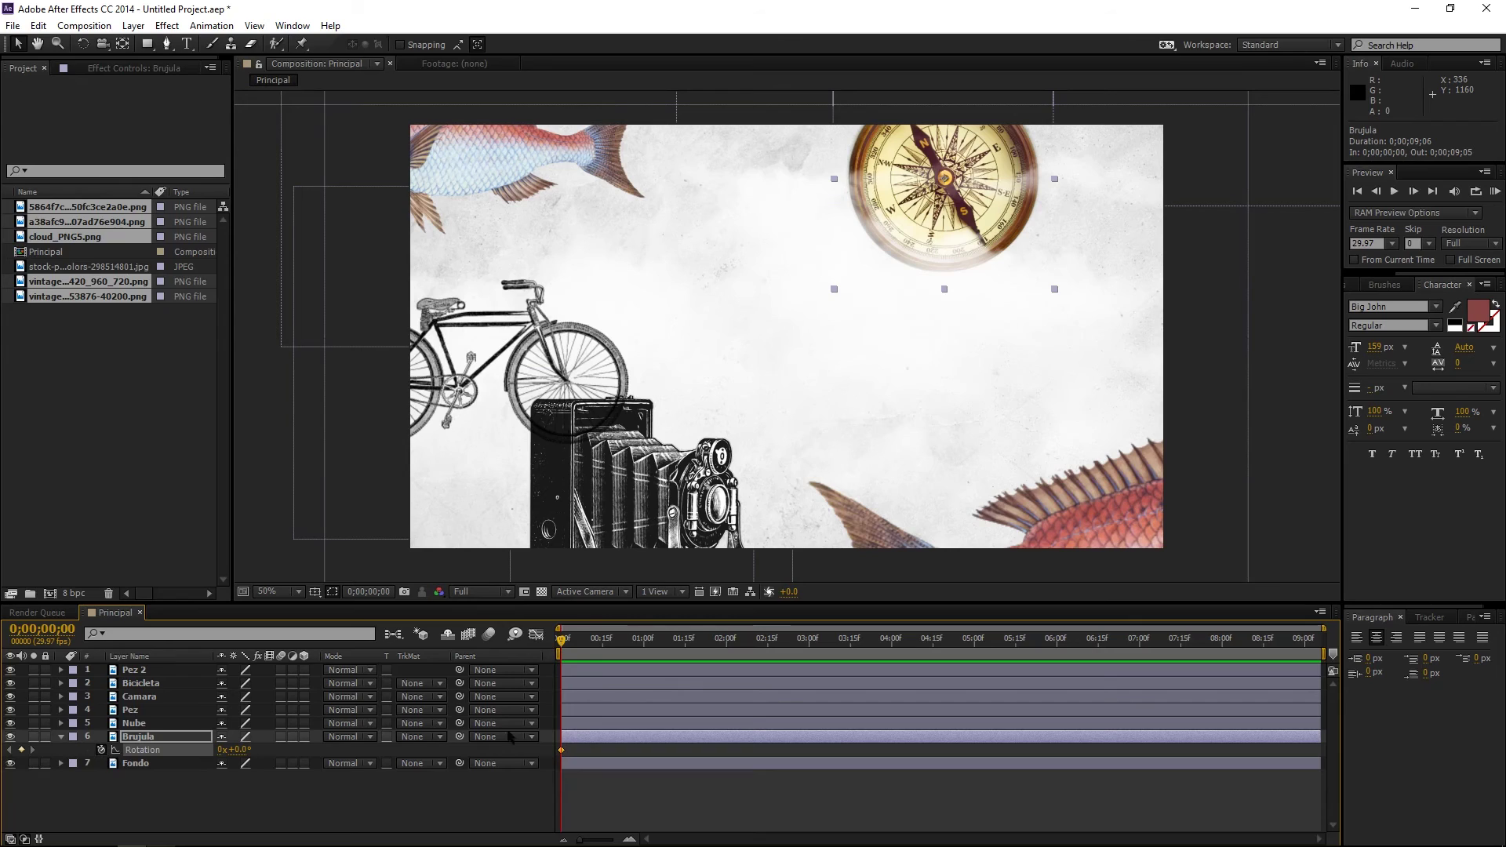
At 0;00;08;15 rotate the compass to 62.9°, then scrub back to check the spin
left_click_drag(605, 645, 801, 640)
left_click_drag(1269, 668, 1272, 669)
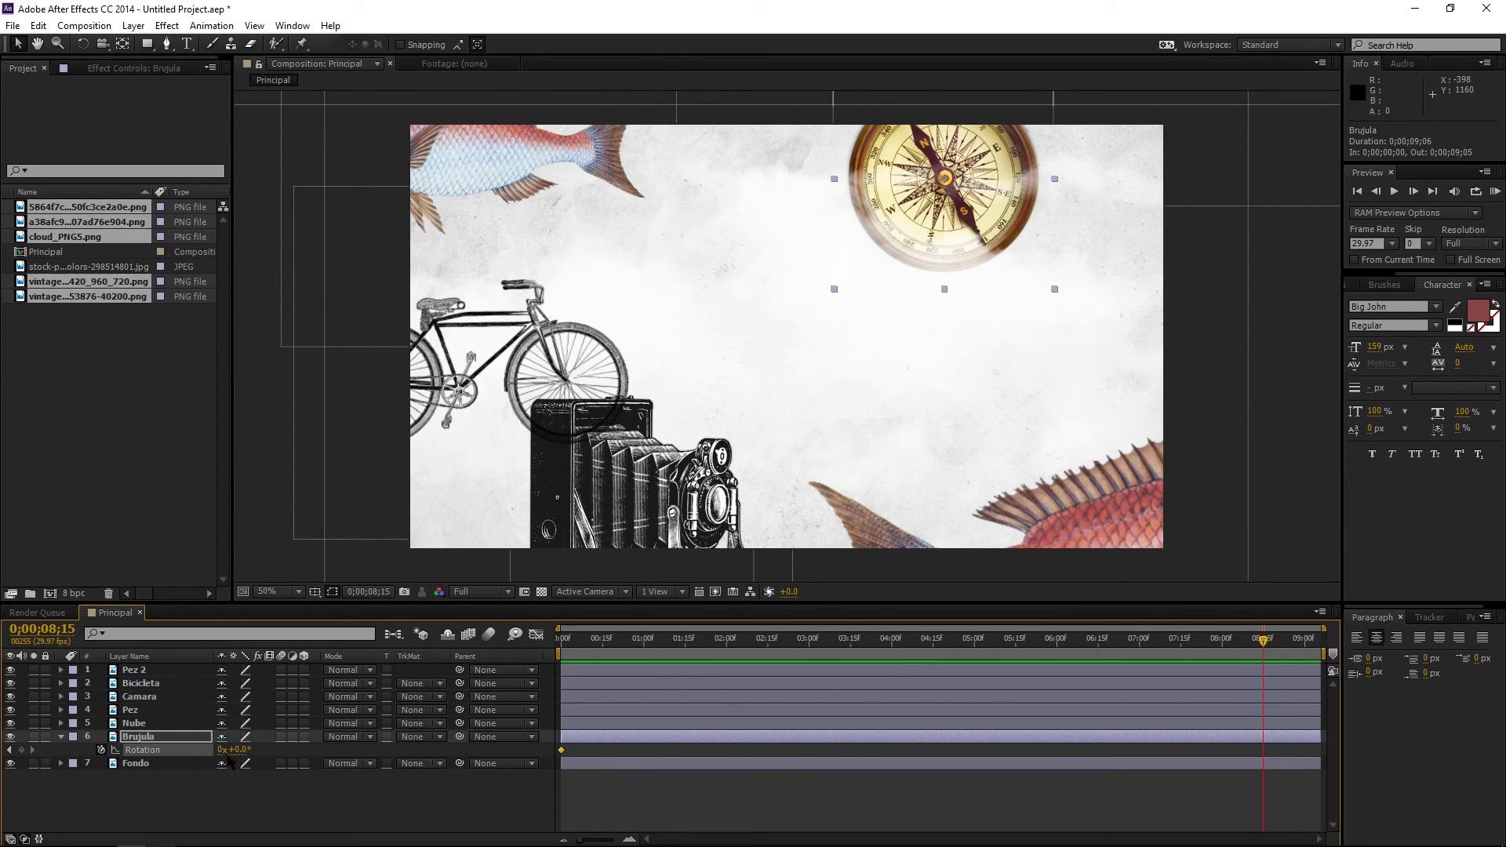
left_click_drag(244, 750, 288, 749)
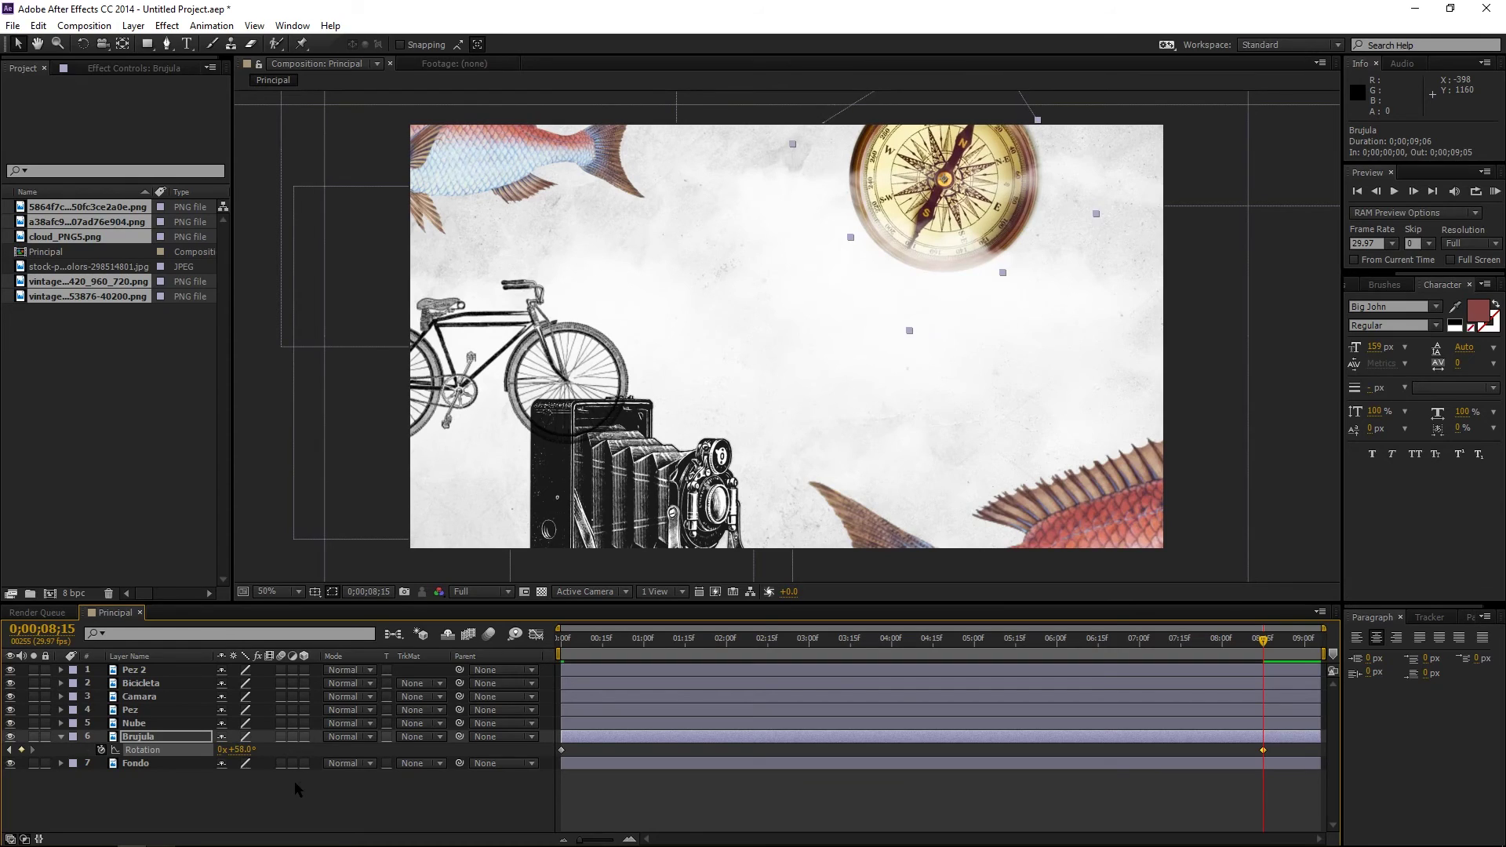
key("ctrl+z")
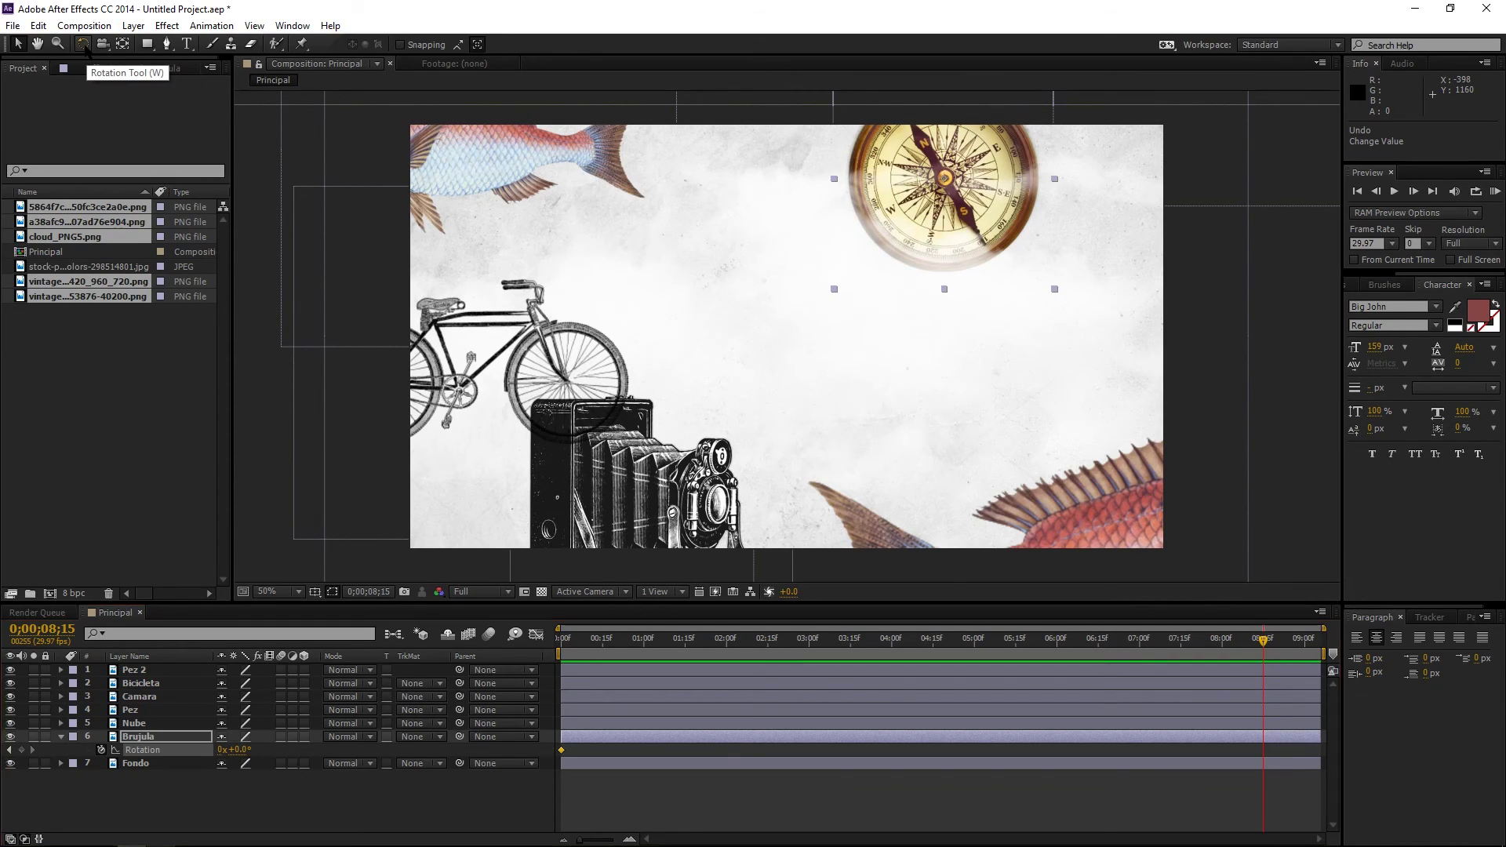
left_click(82, 45)
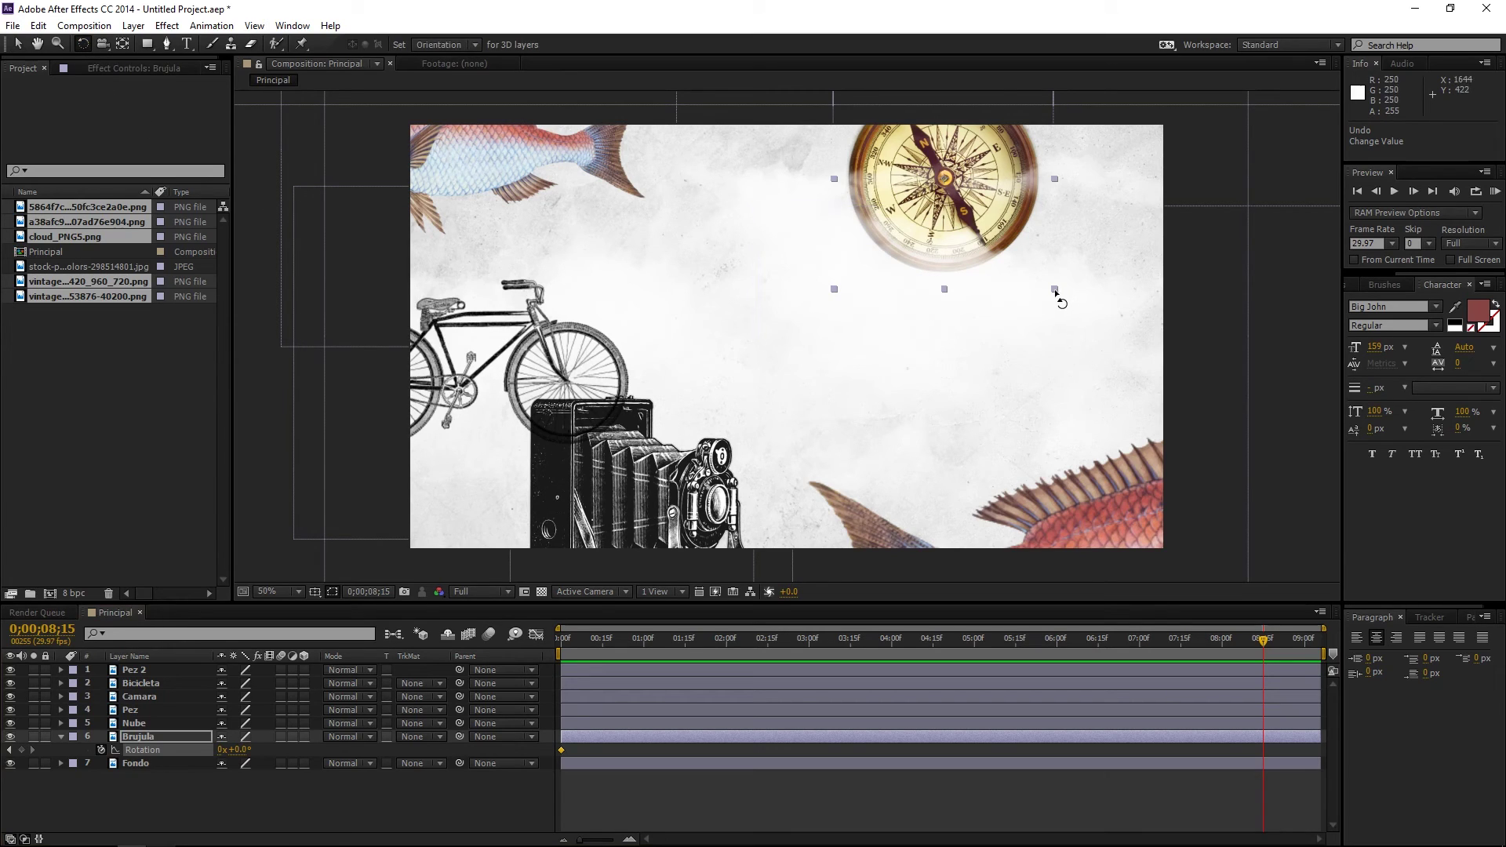
mouse_move(1055, 292)
left_mouse_down()
mouse_move(1005, 323)
mouse_move(869, 288)
mouse_move(900, 319)
left_mouse_up()
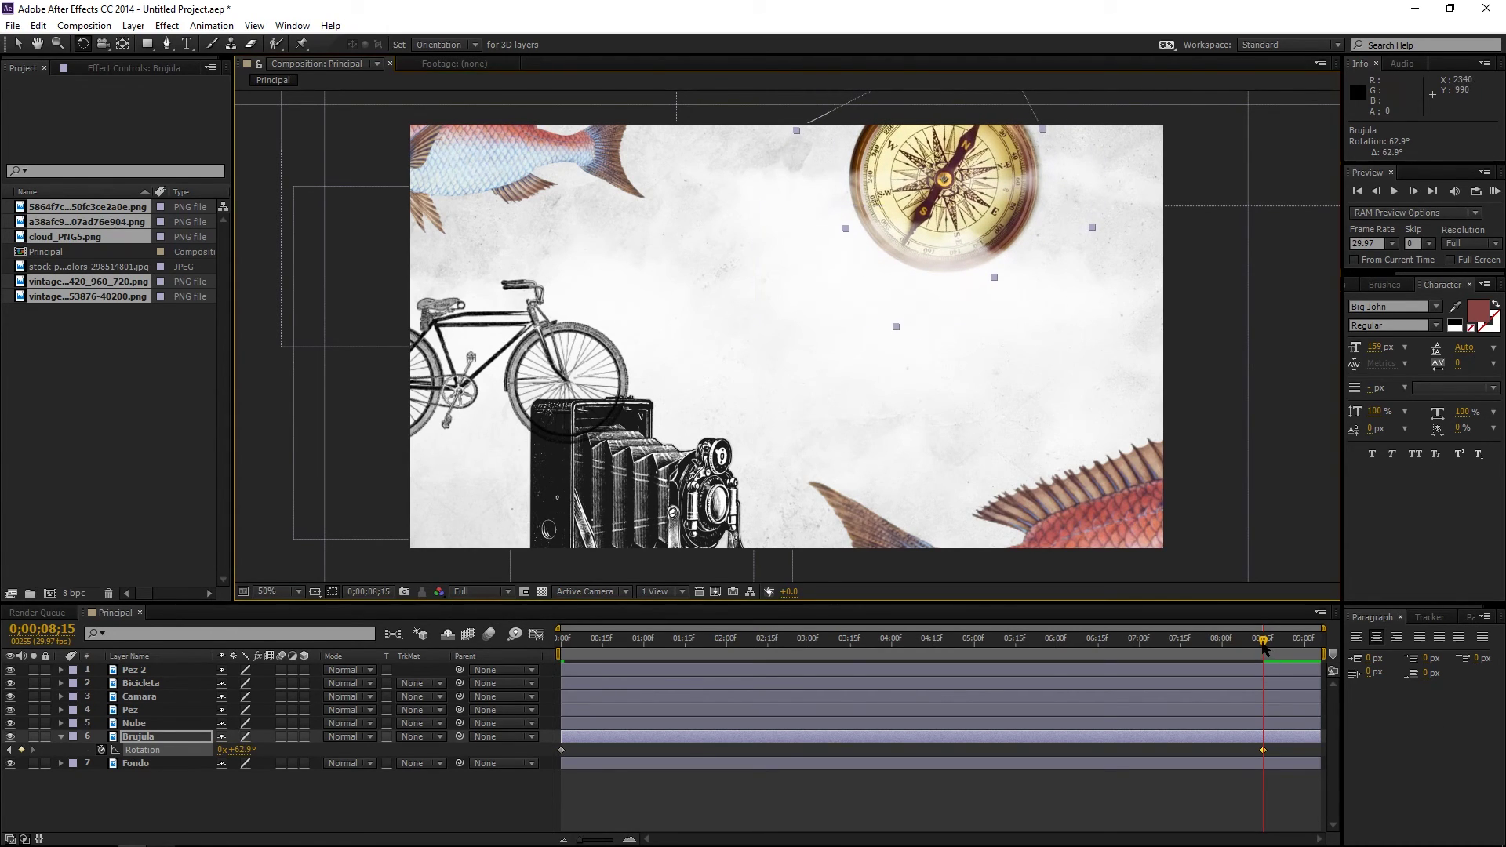
left_click_drag(1263, 643, 979, 695)
left_click_drag(979, 695, 380, 763)
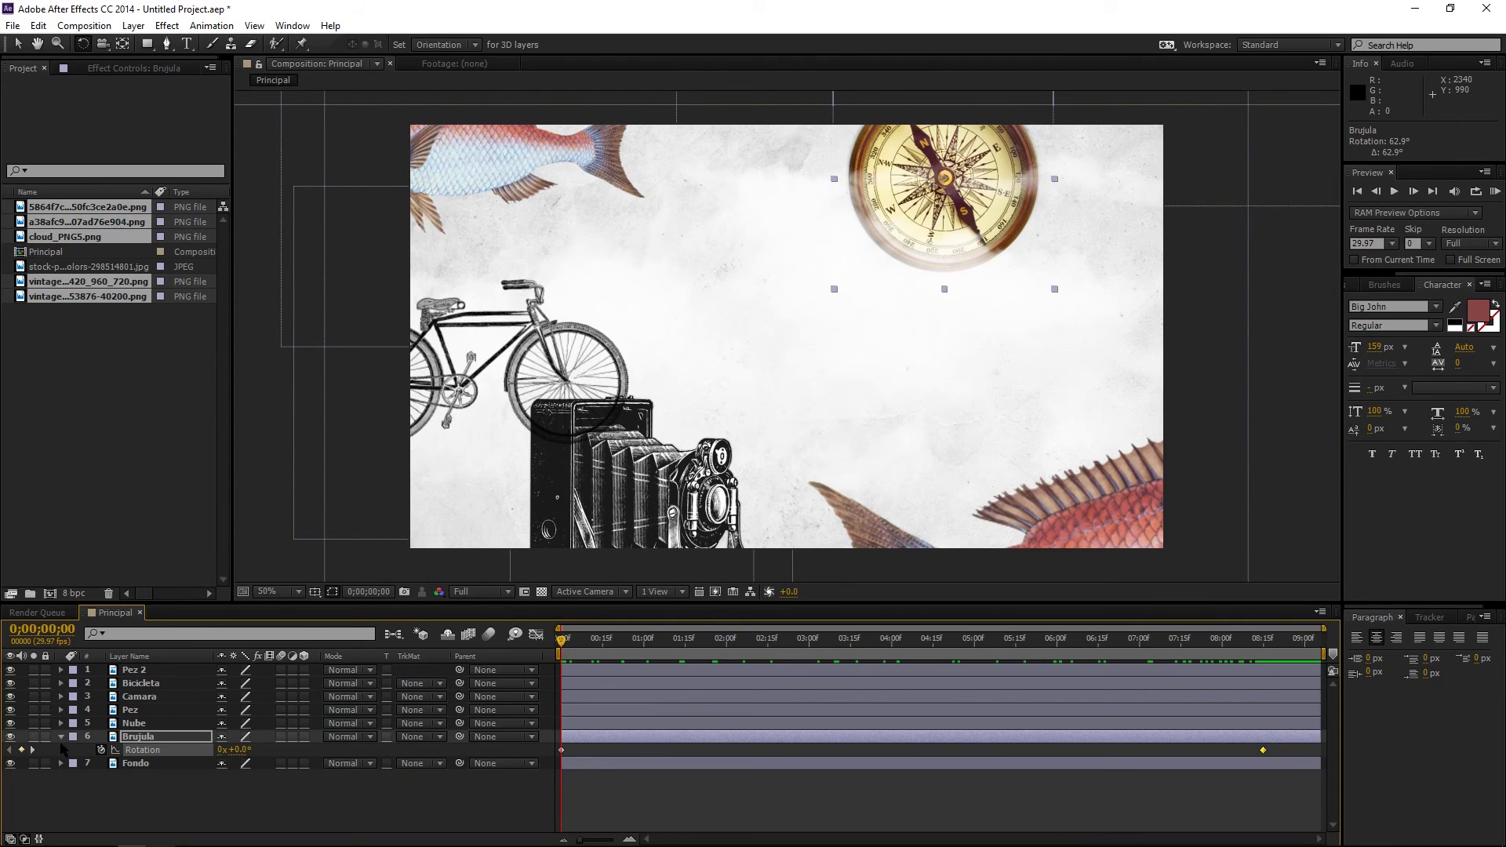
left_click(61, 737)
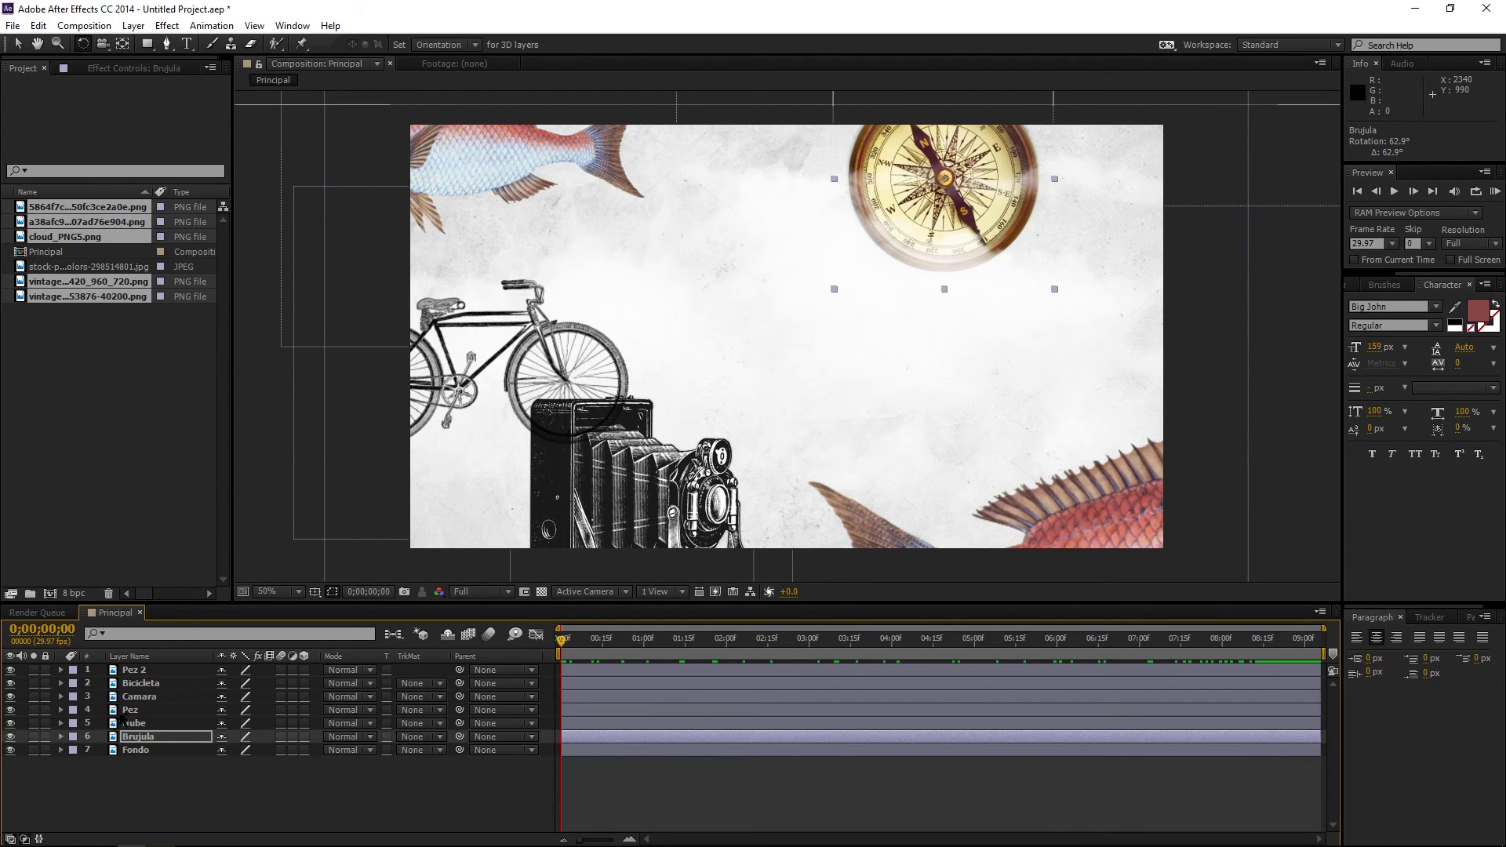
Tilt the Pez fish to -22.6°, scale it to 219% and move it up-left
left_click(125, 710)
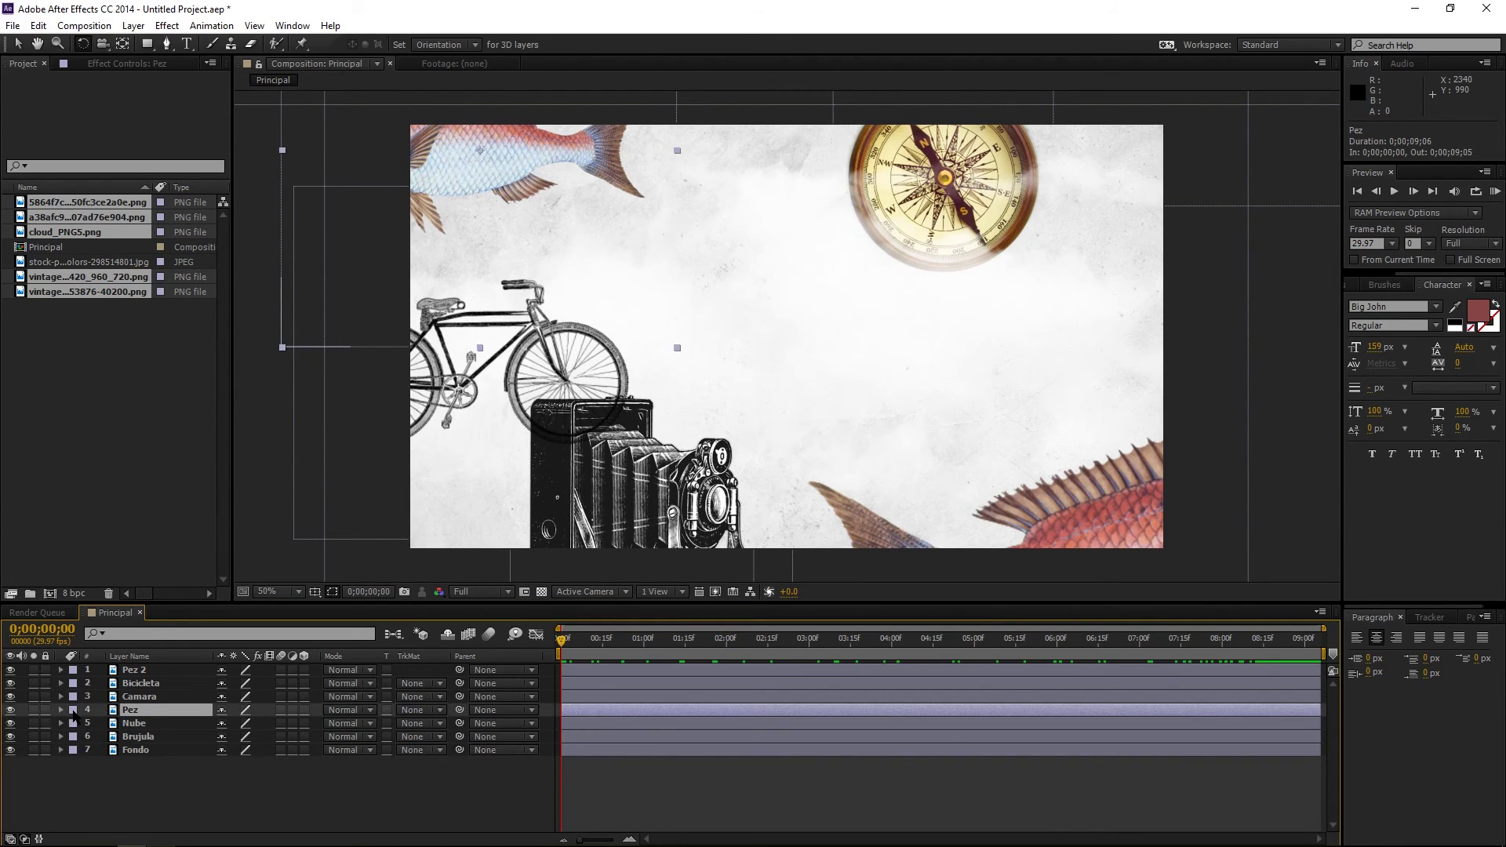
key("r")
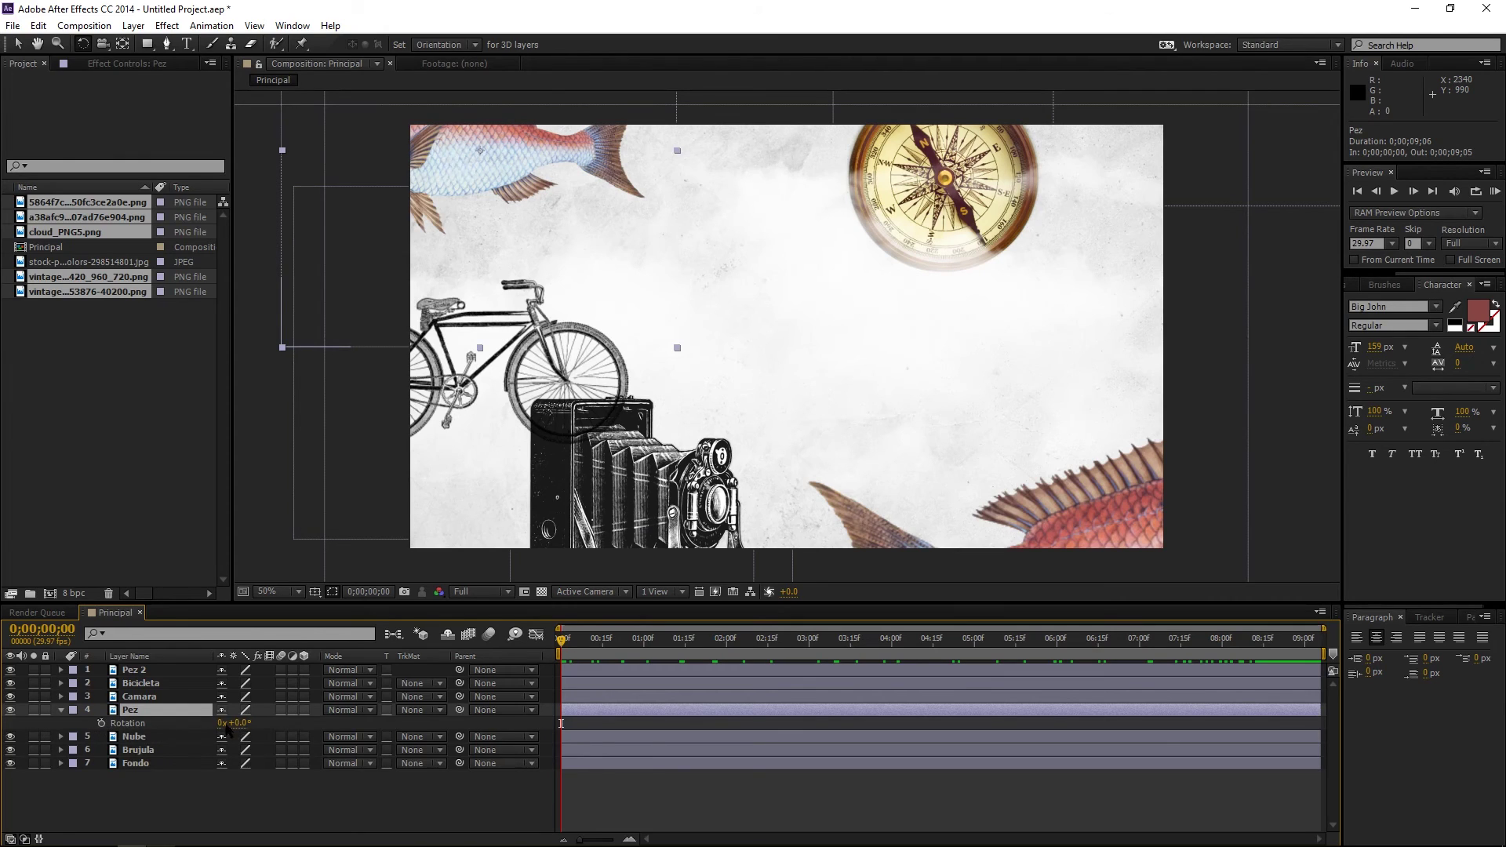
key("w")
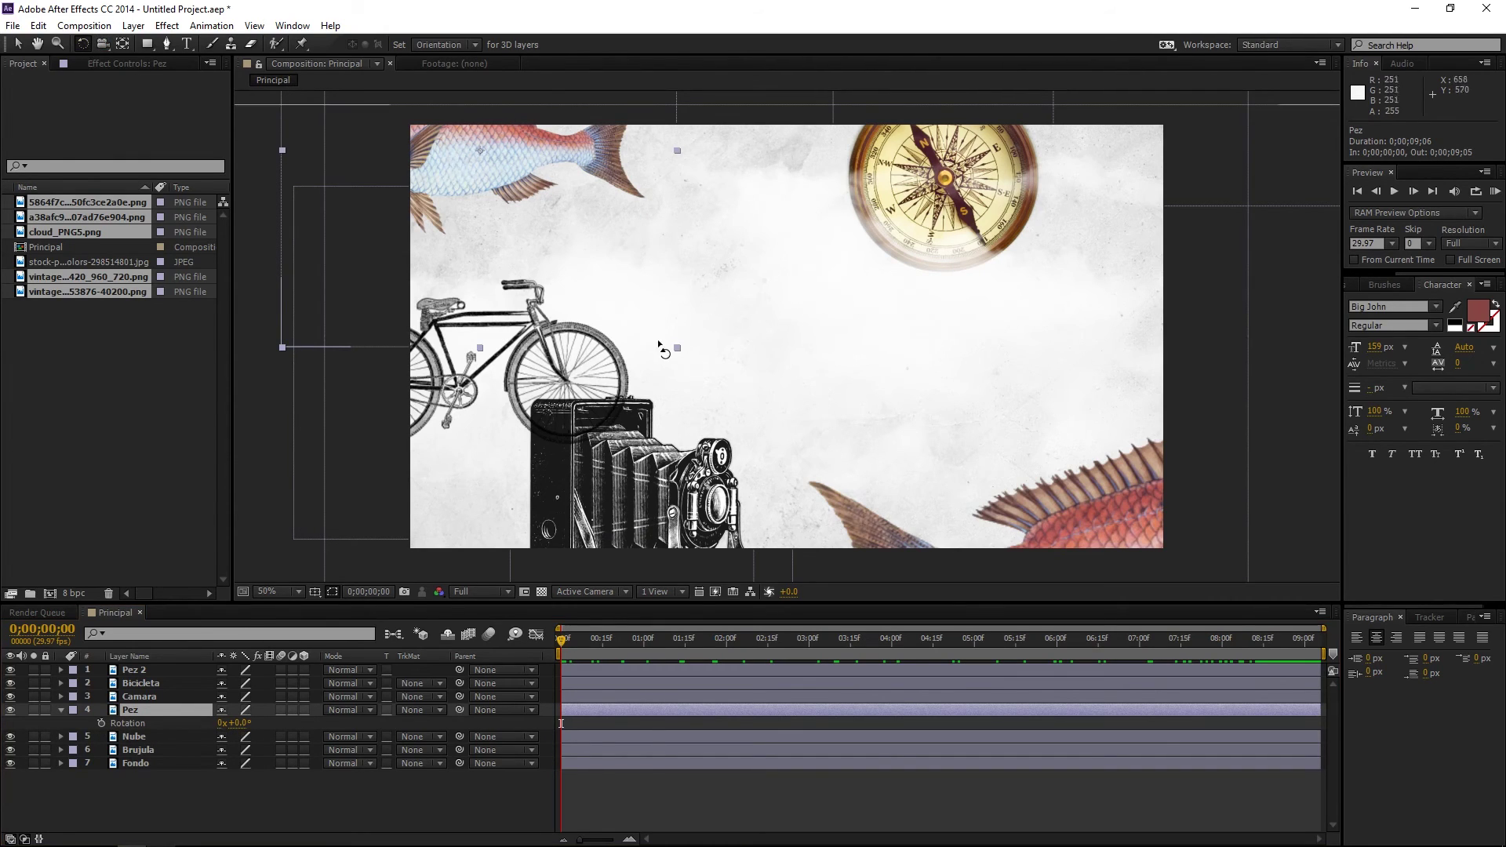
mouse_move(681, 349)
left_mouse_down()
mouse_move(726, 332)
mouse_move(767, 276)
left_mouse_up()
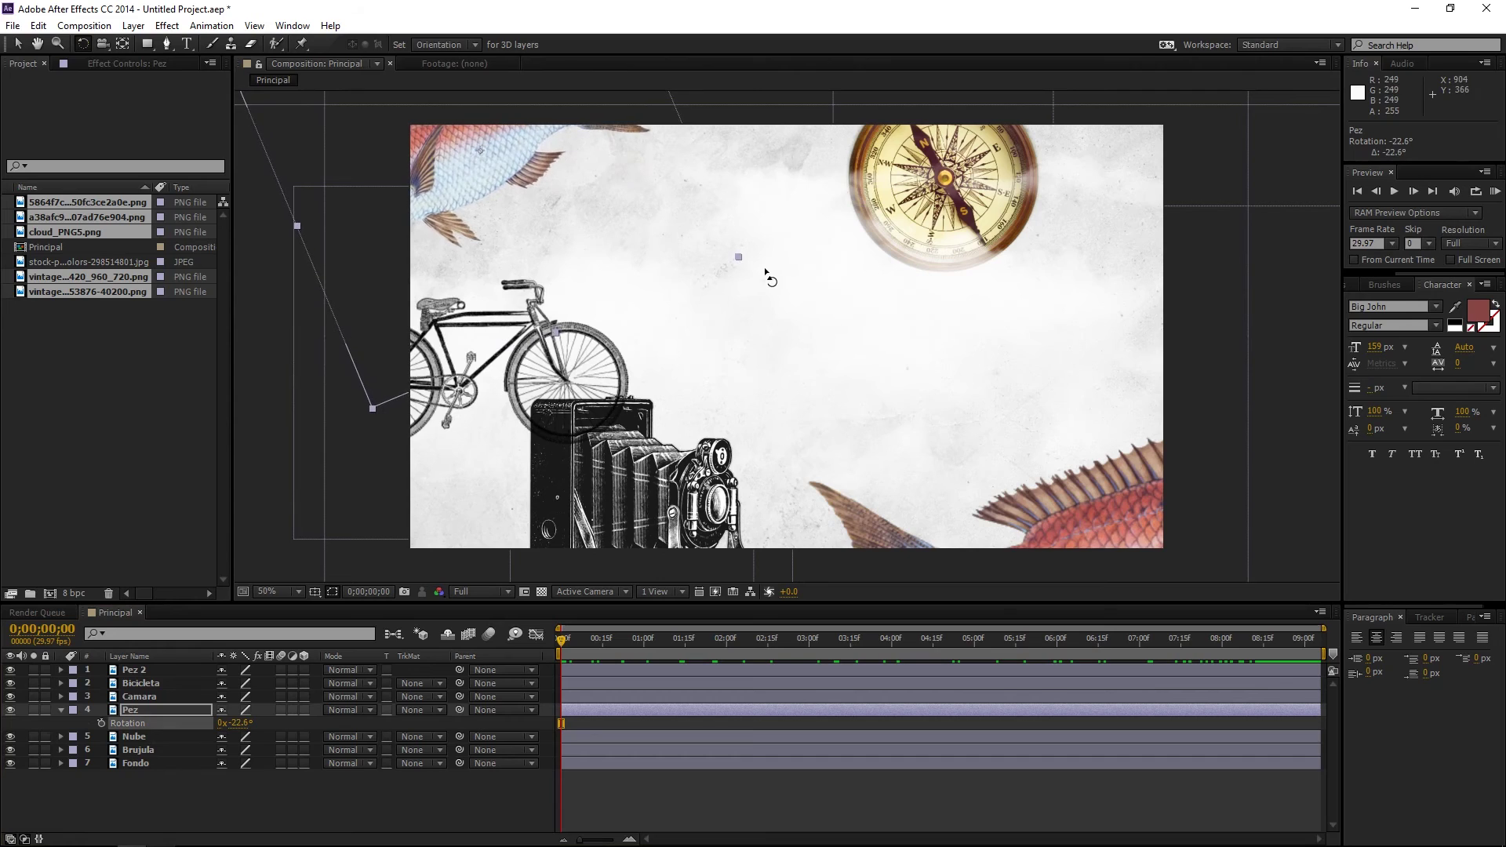
key("s")
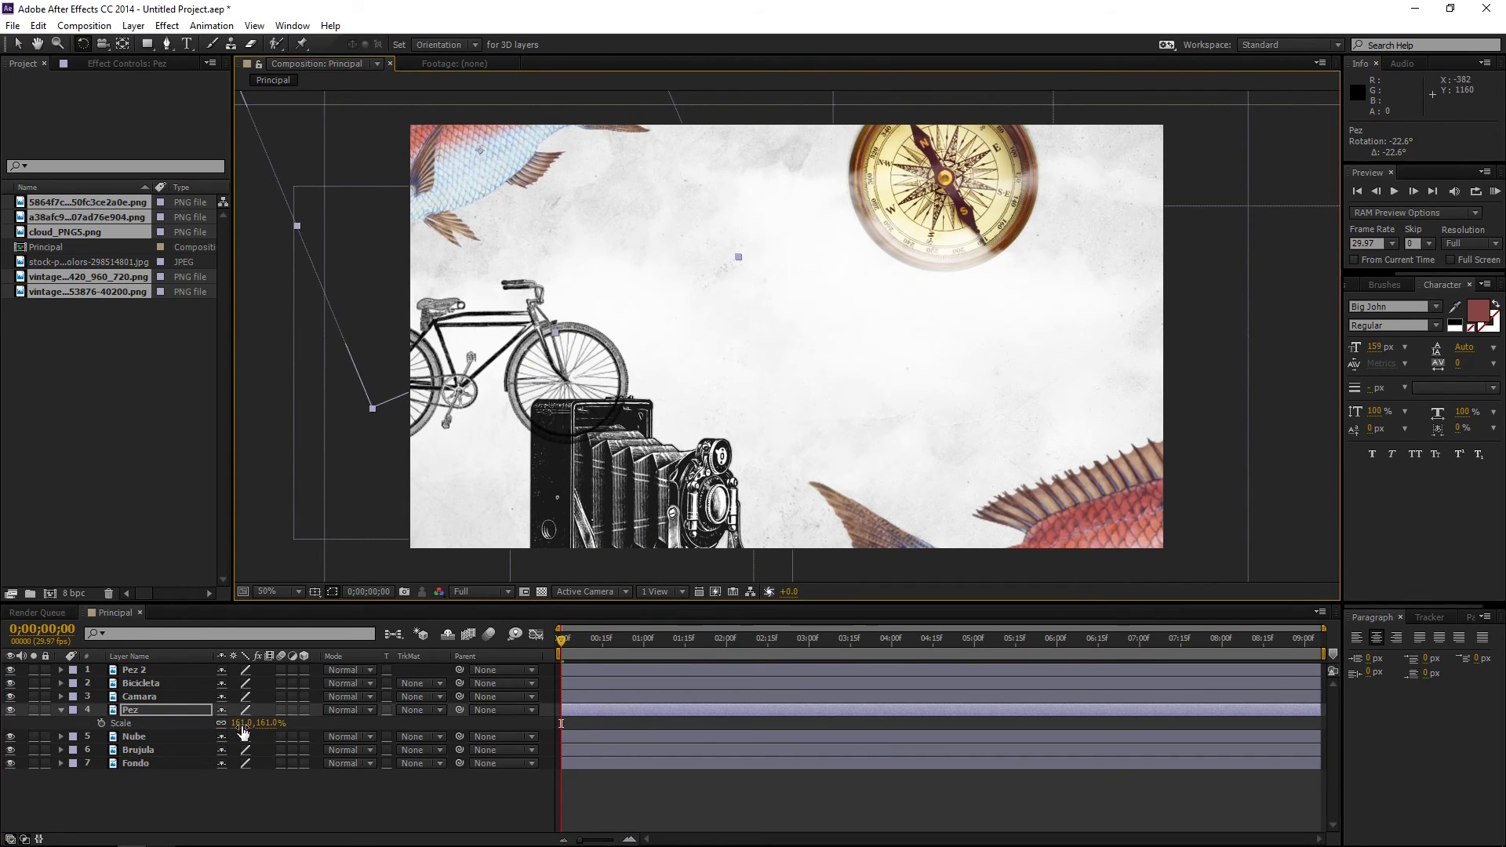
left_click_drag(250, 722, 434, 301)
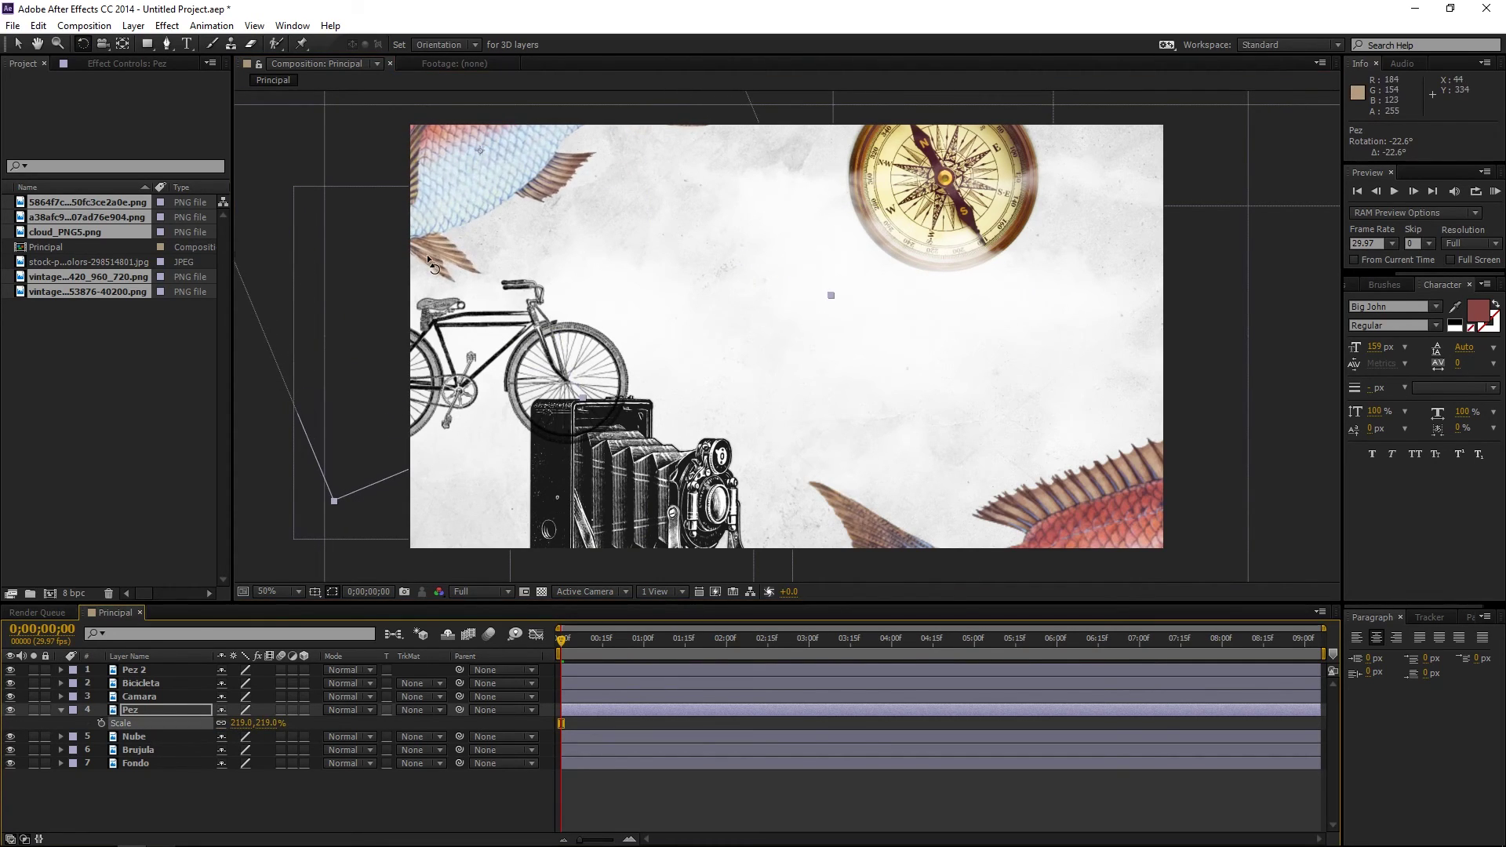
key("v")
left_click_drag(487, 192, 442, 174)
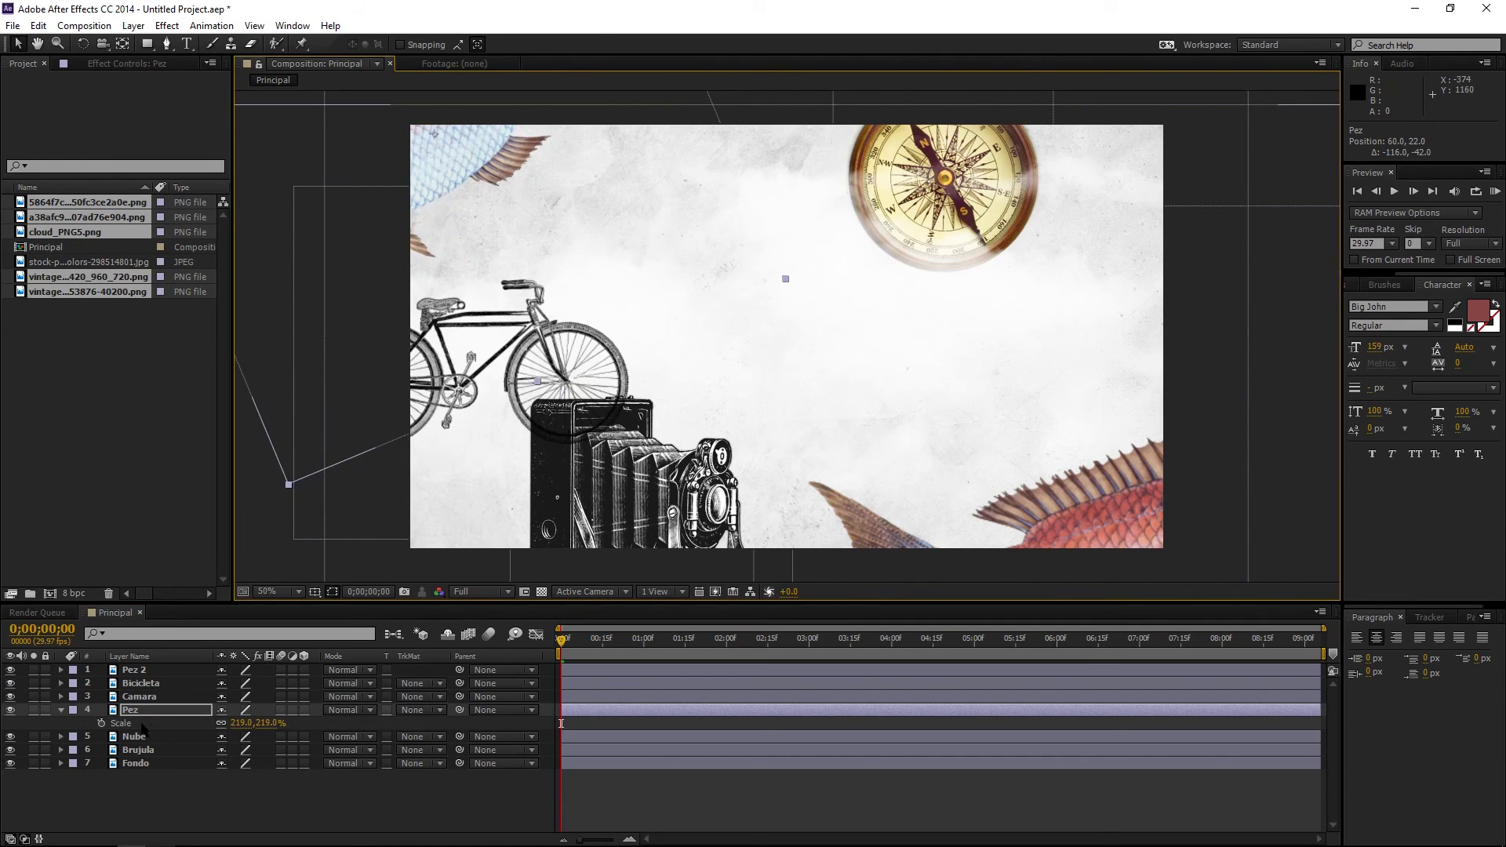
Keyframe Pez rotation from -22.6° at 0 to -50.6° at 8;15, then preview it
left_click(145, 713)
key("r")
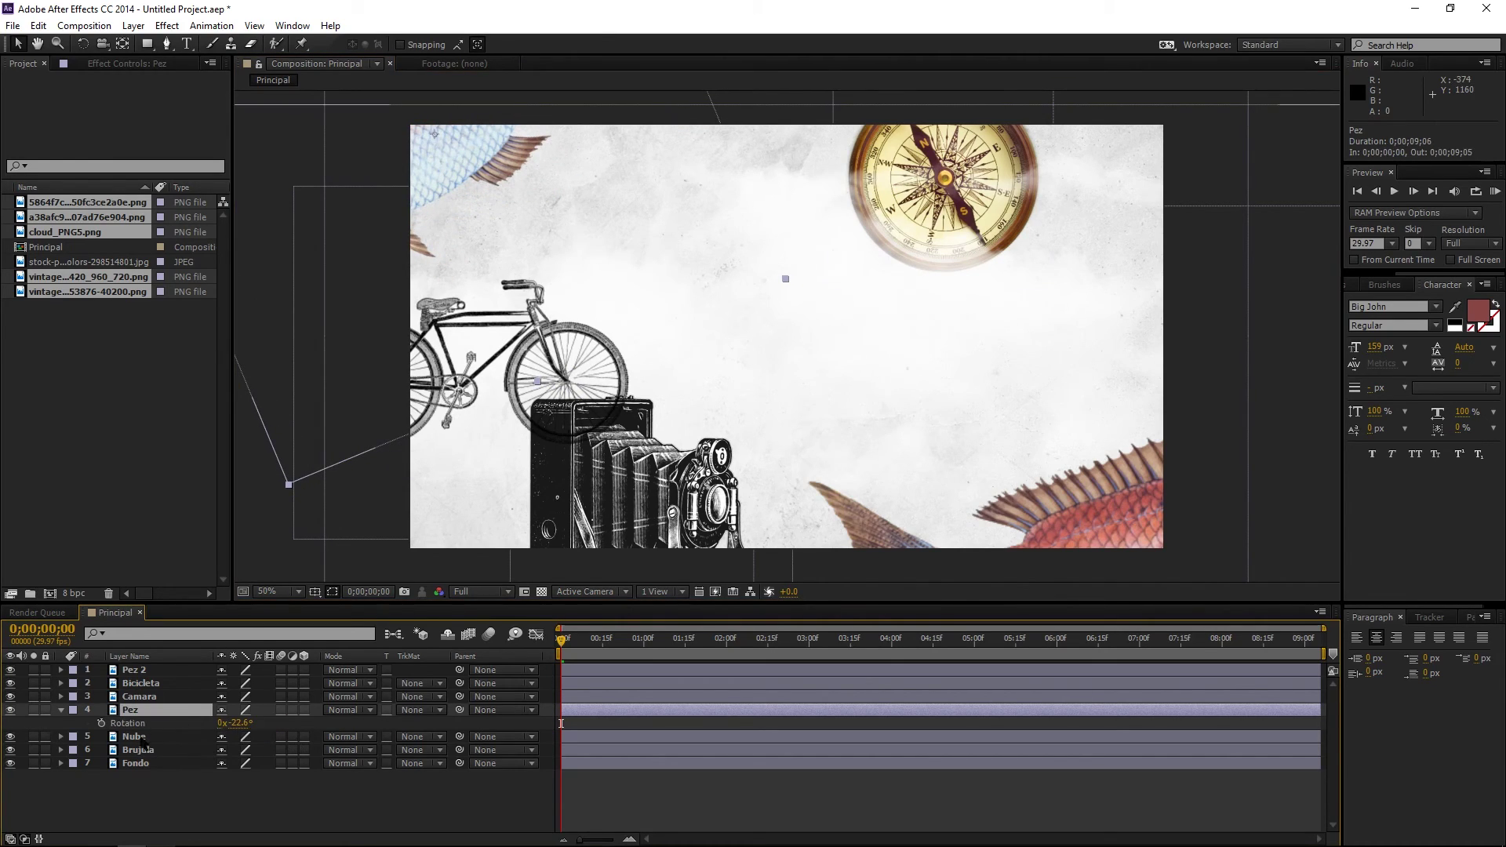
left_click(101, 723)
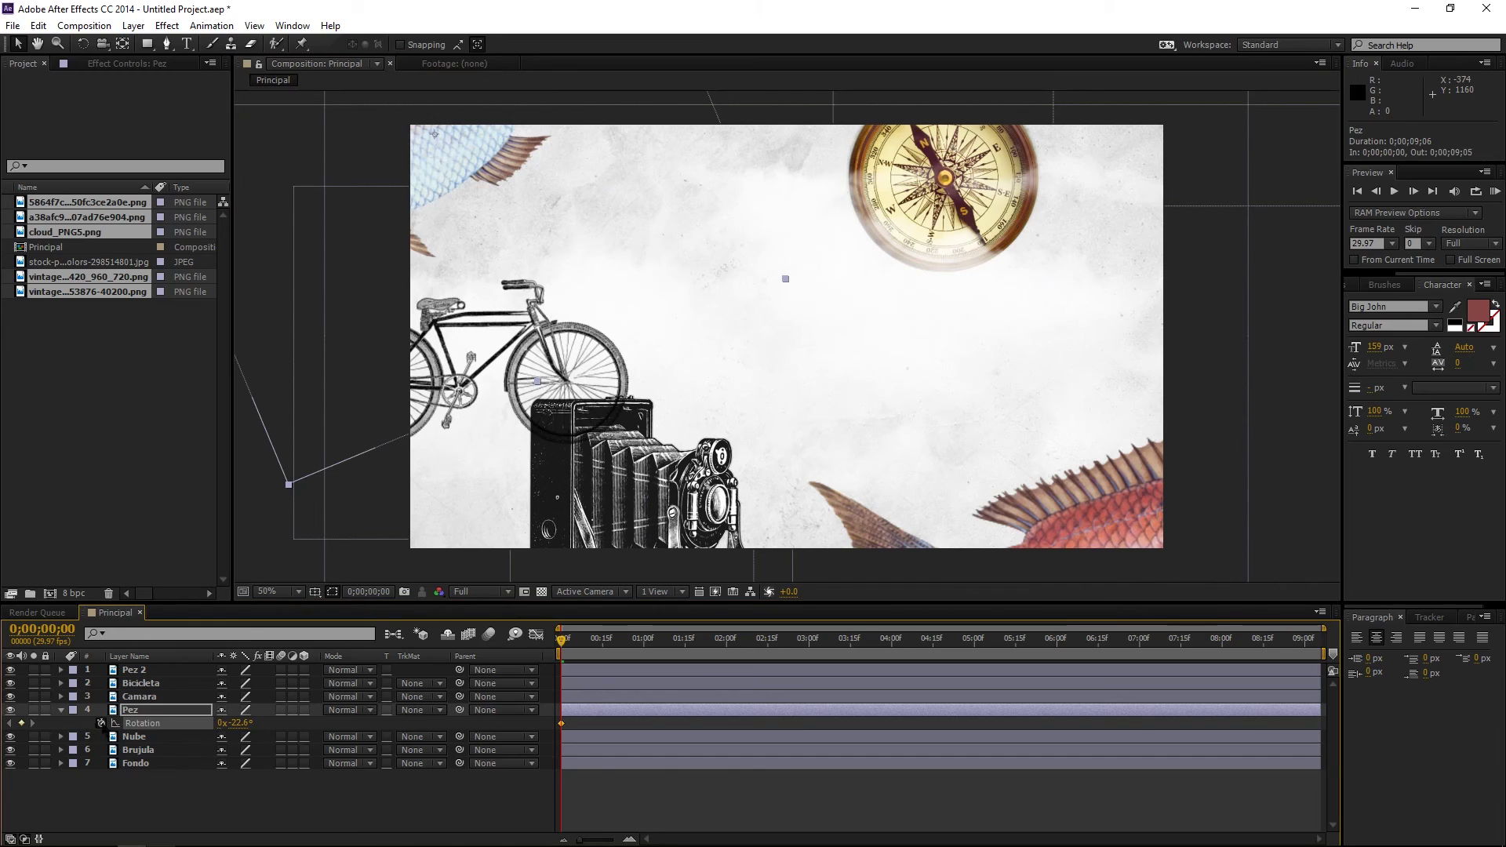
left_click_drag(562, 642, 1277, 669)
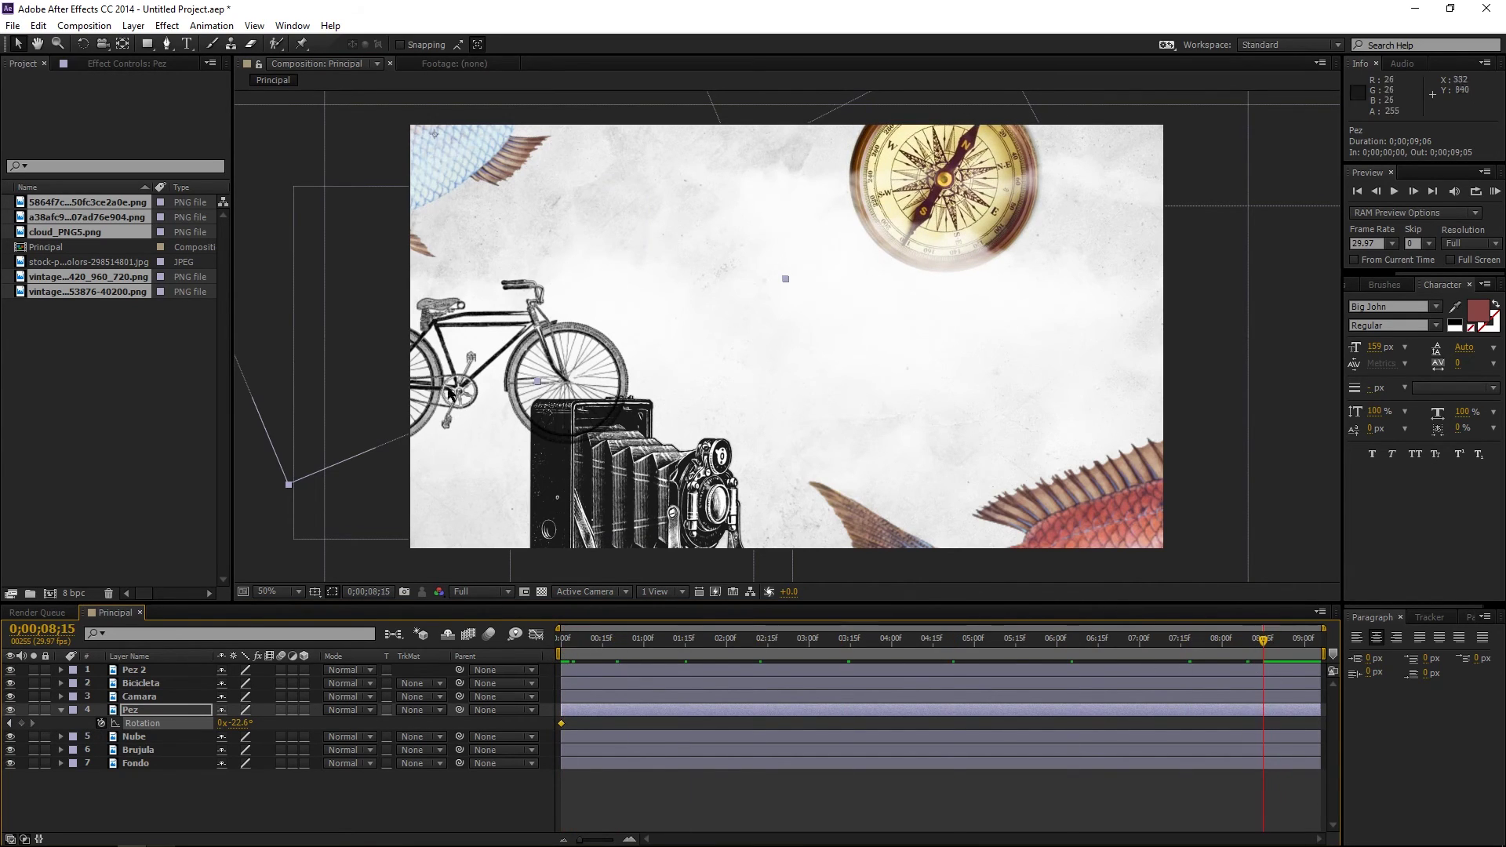
left_click_drag(241, 731, 200, 704)
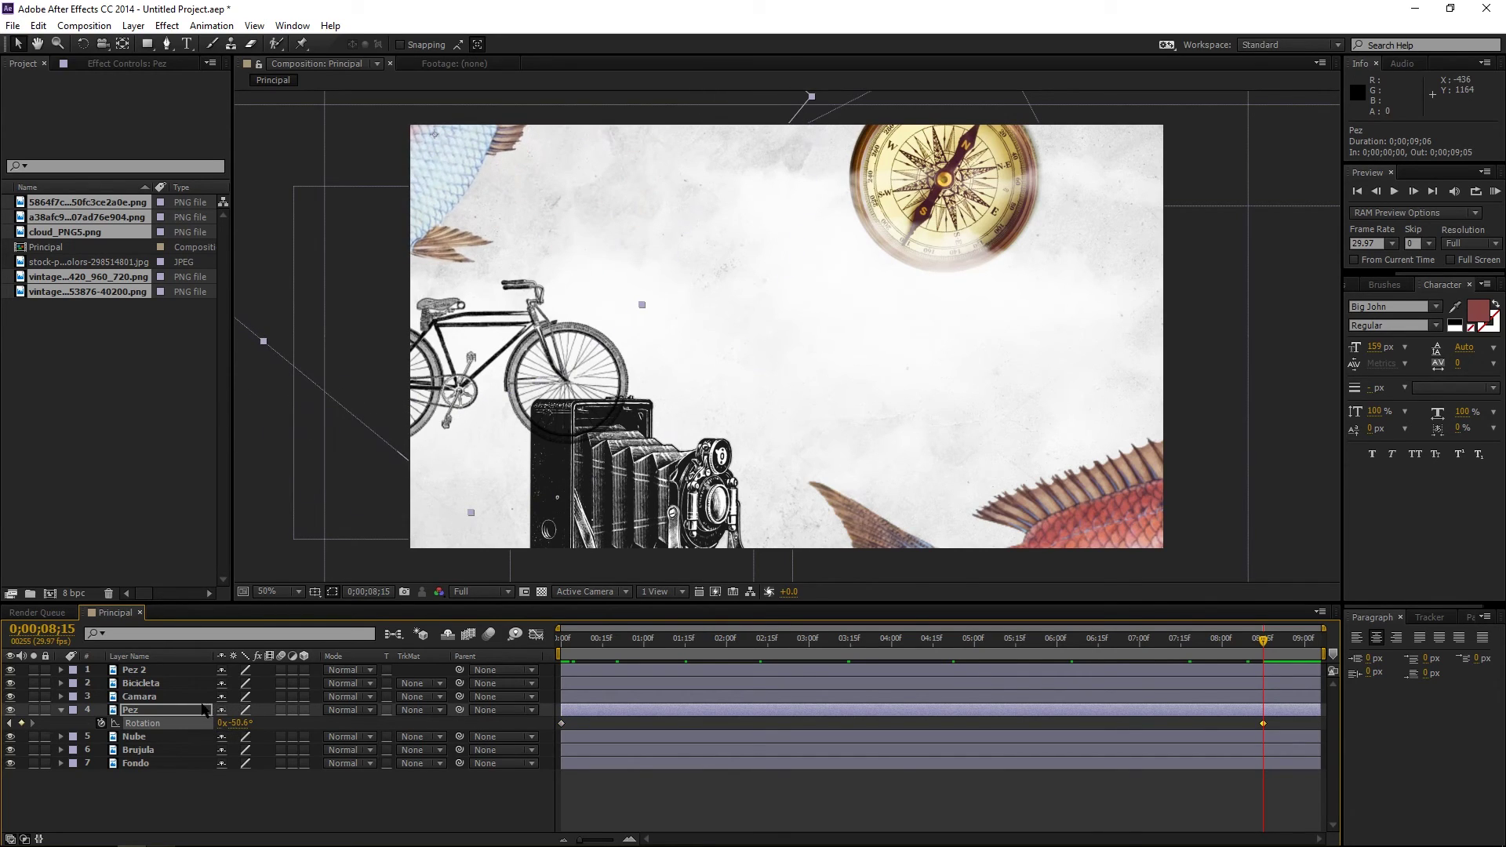
left_click(214, 805)
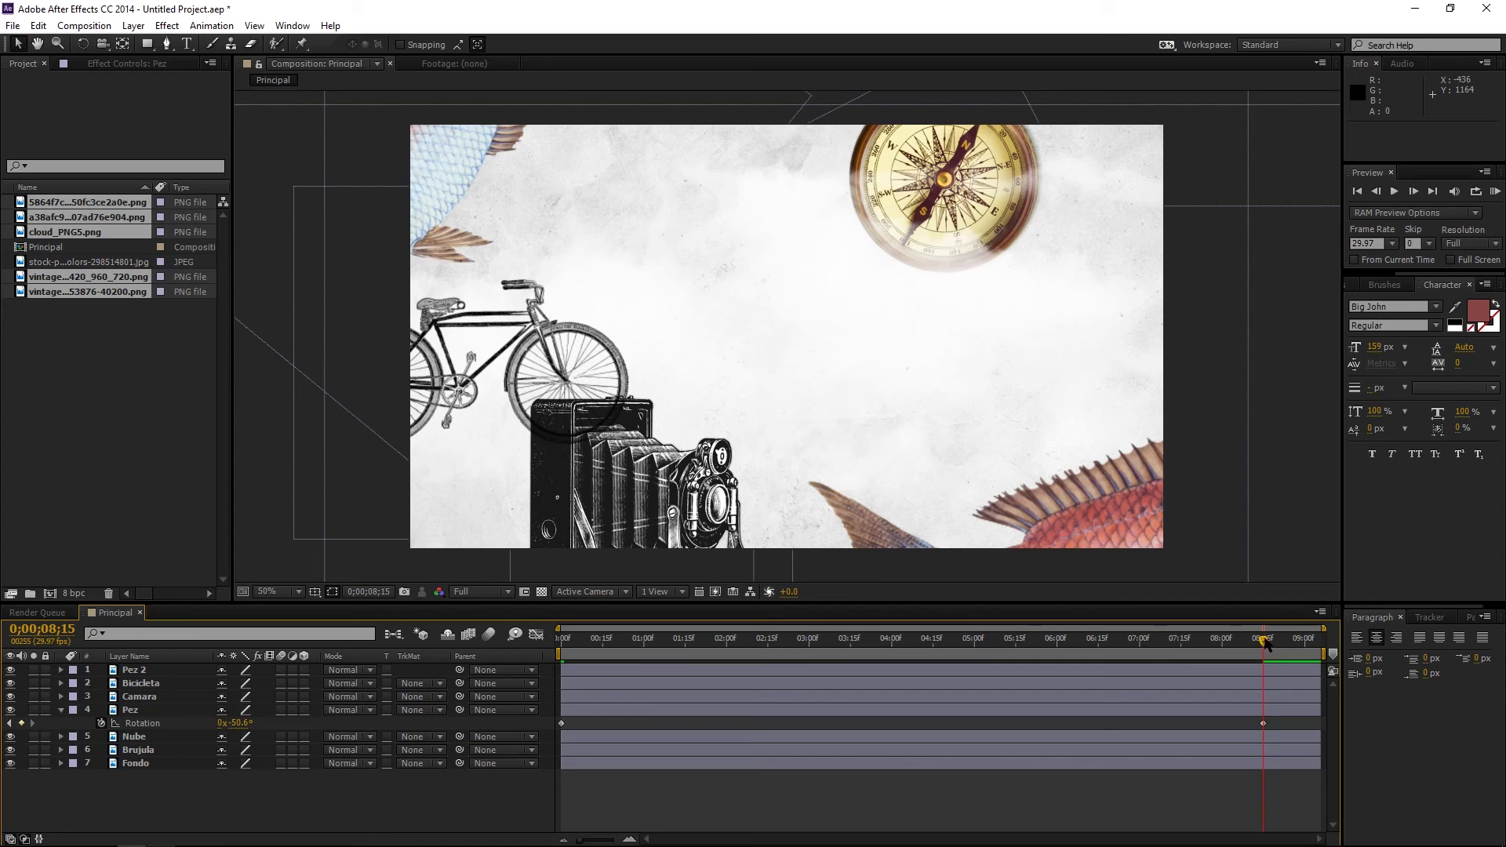
left_click_drag(1265, 645, 488, 669)
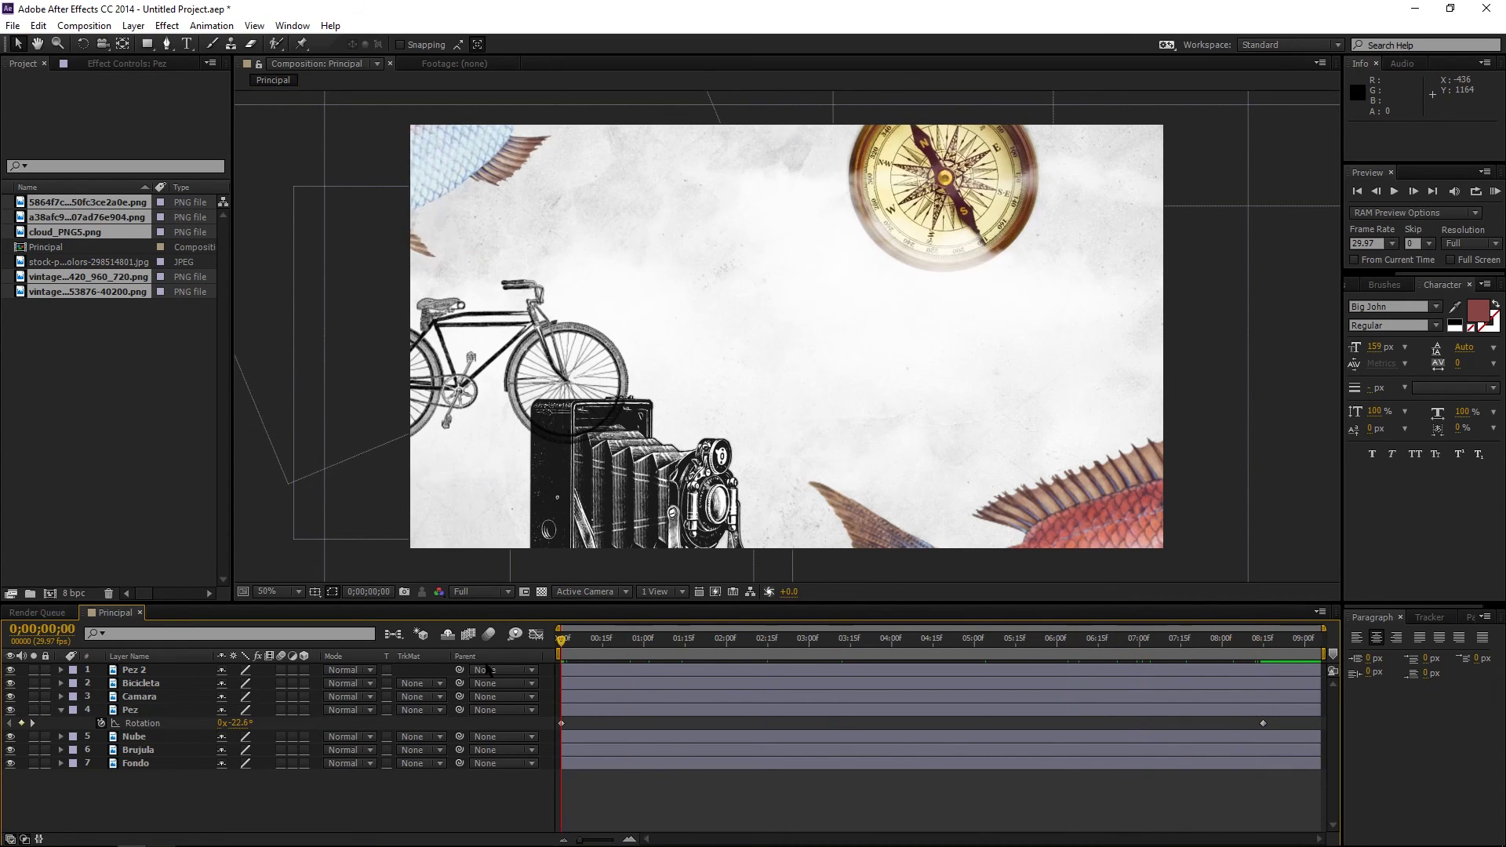
left_click(180, 710)
key("u")
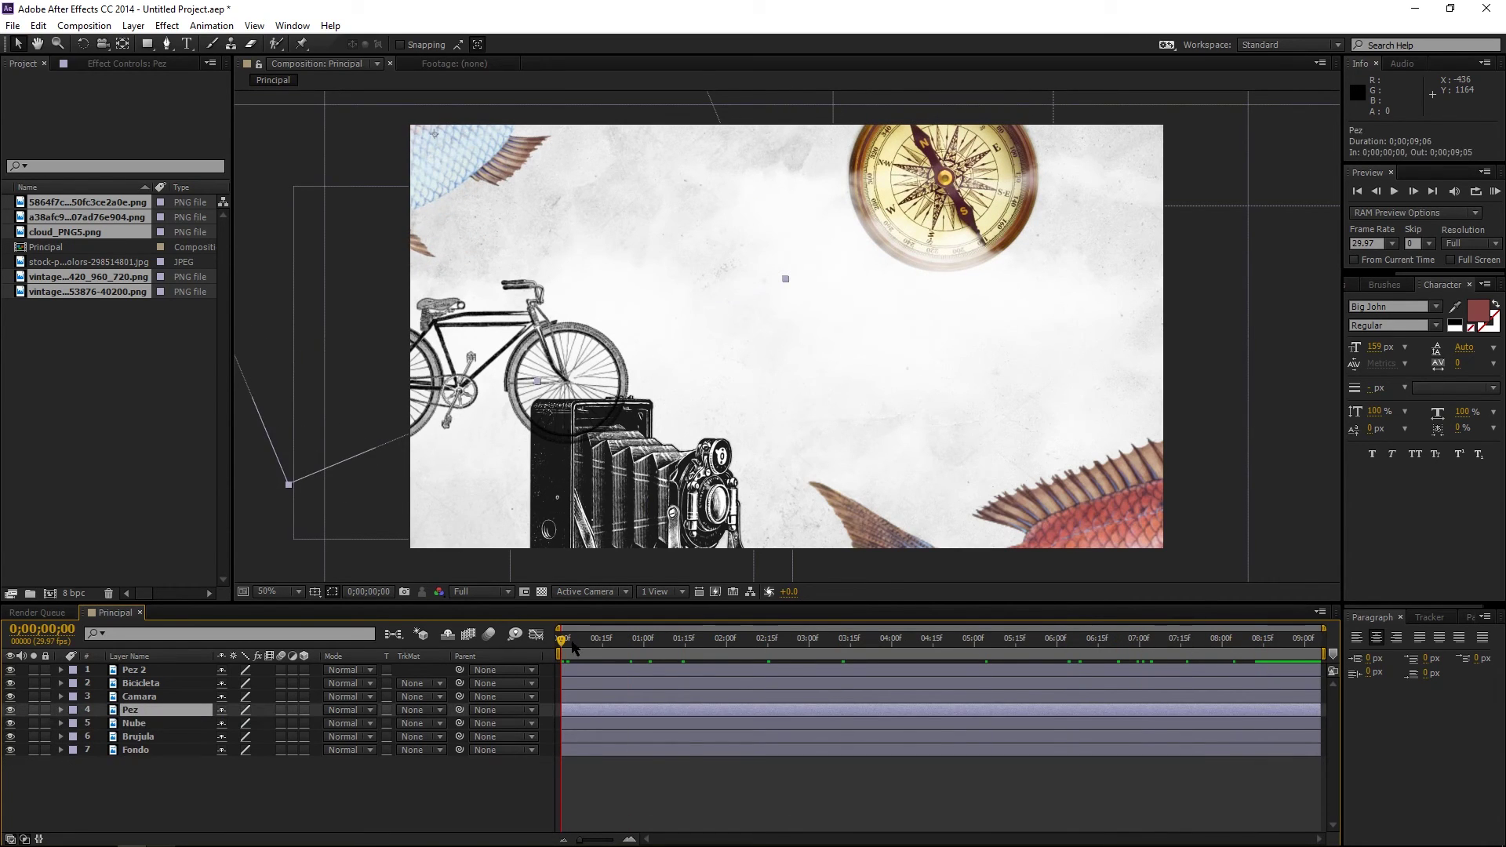
key("KP_0")
key("KP_0")
Keyframe the Camara layer's start rotation at -12.5° and shift the camera down-left
left_click(142, 683)
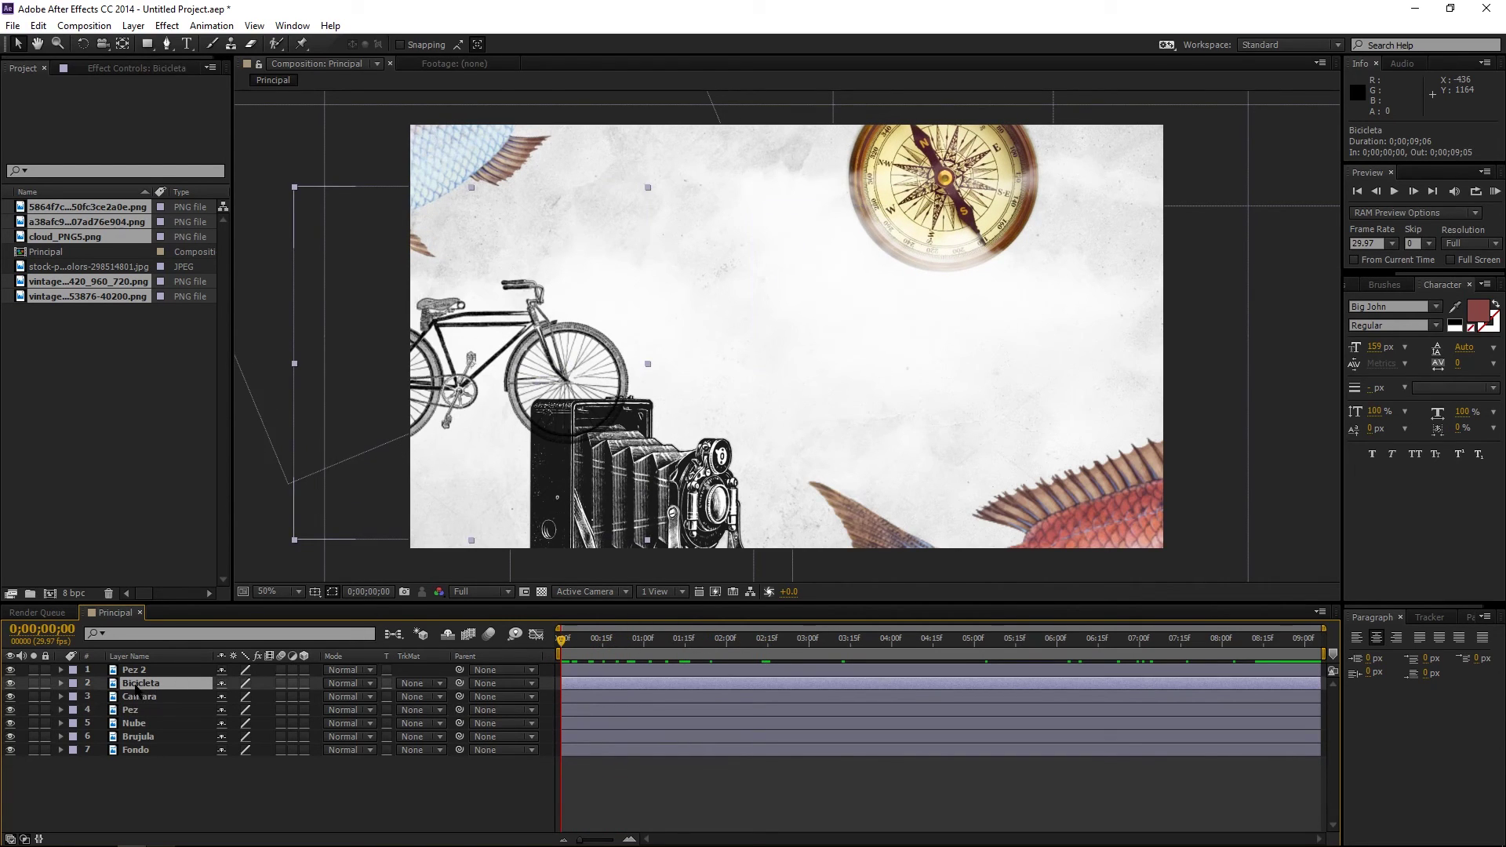
left_click(144, 697)
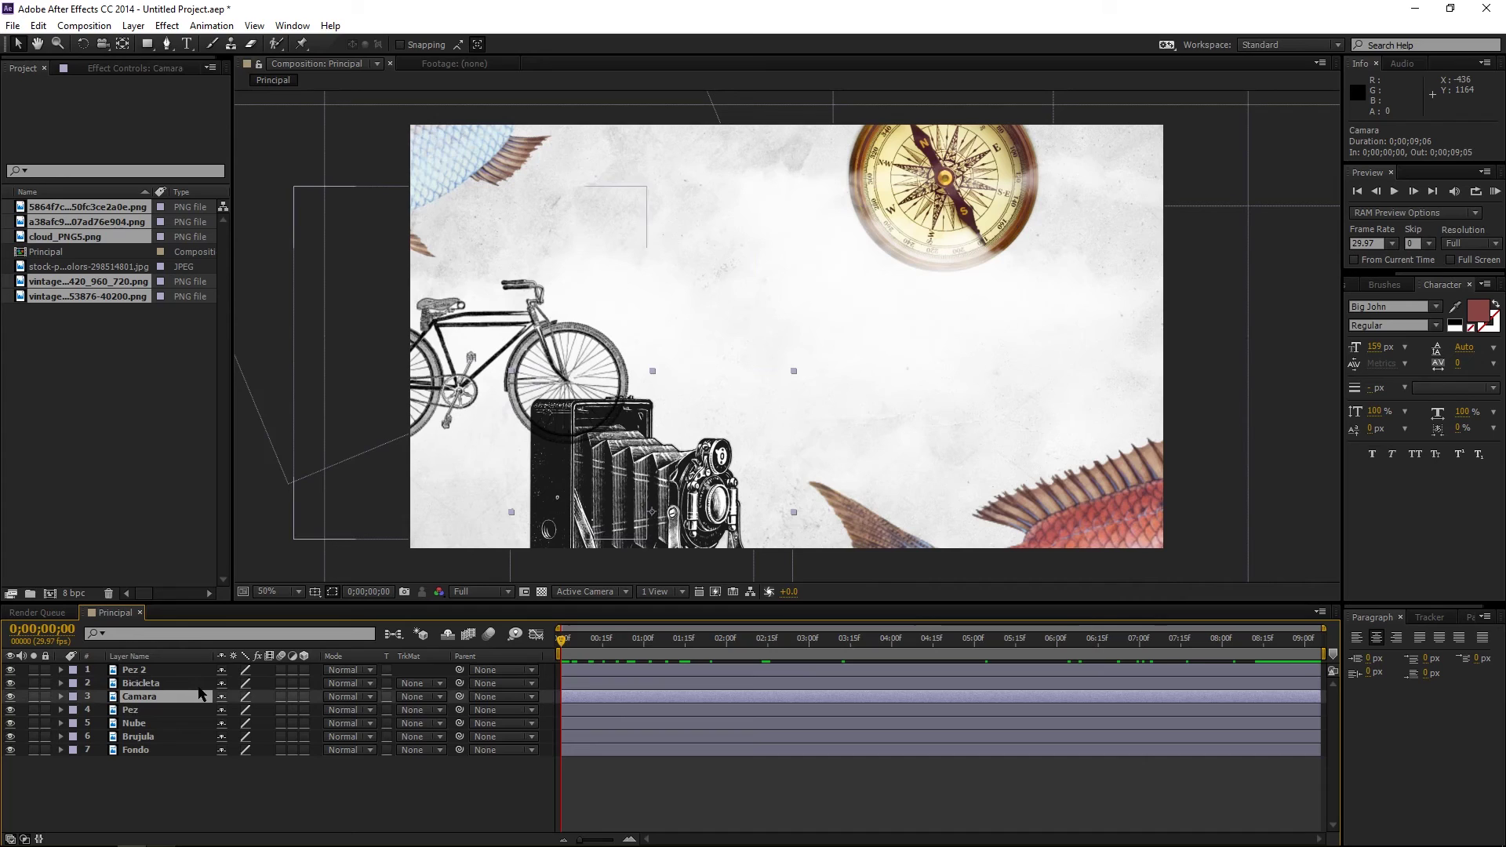
key("r")
left_click(101, 710)
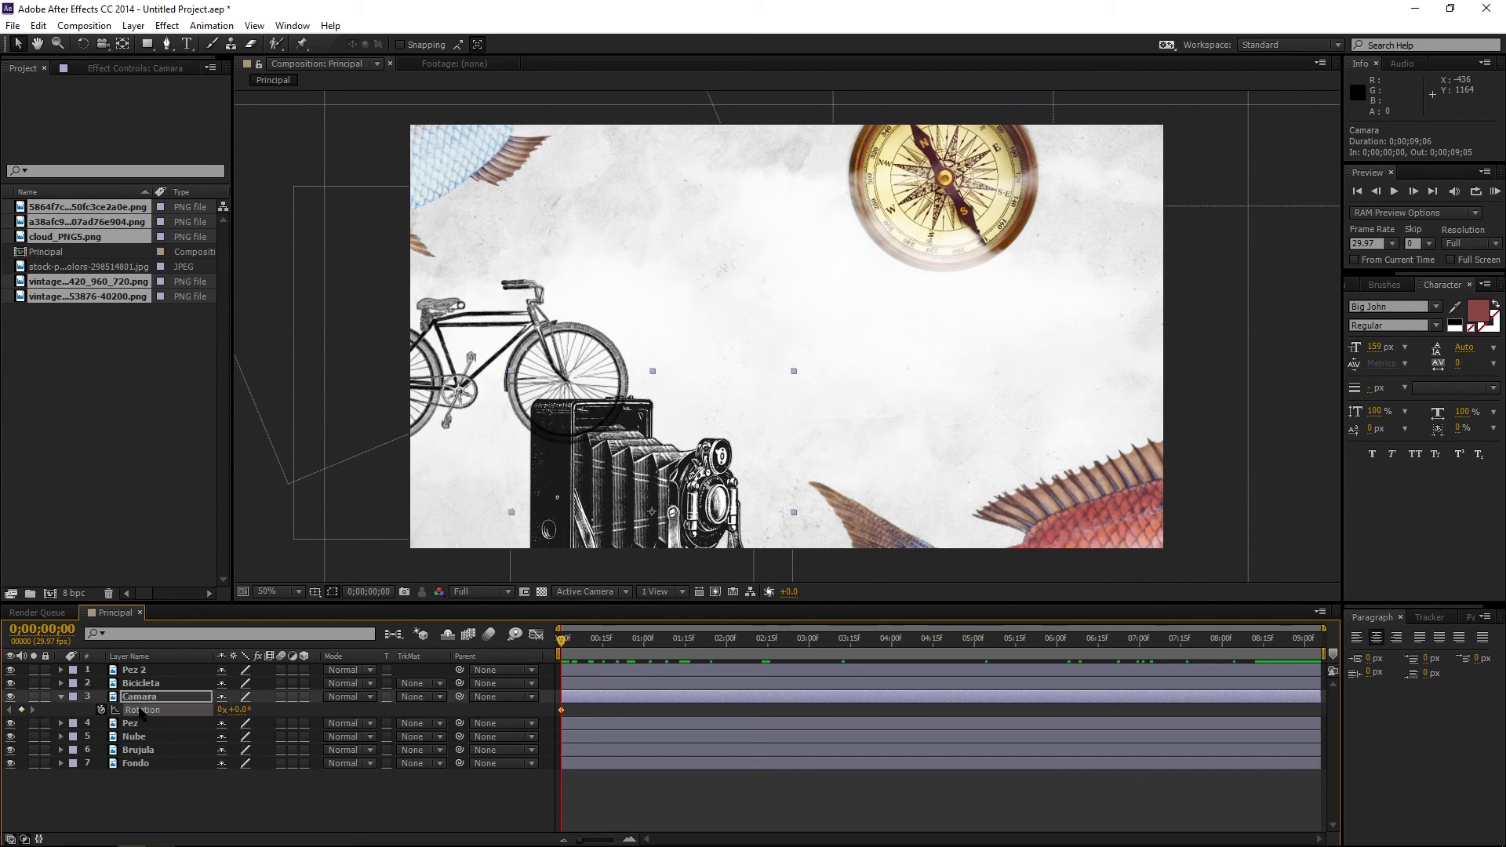
left_click_drag(576, 643, 541, 645)
key("w")
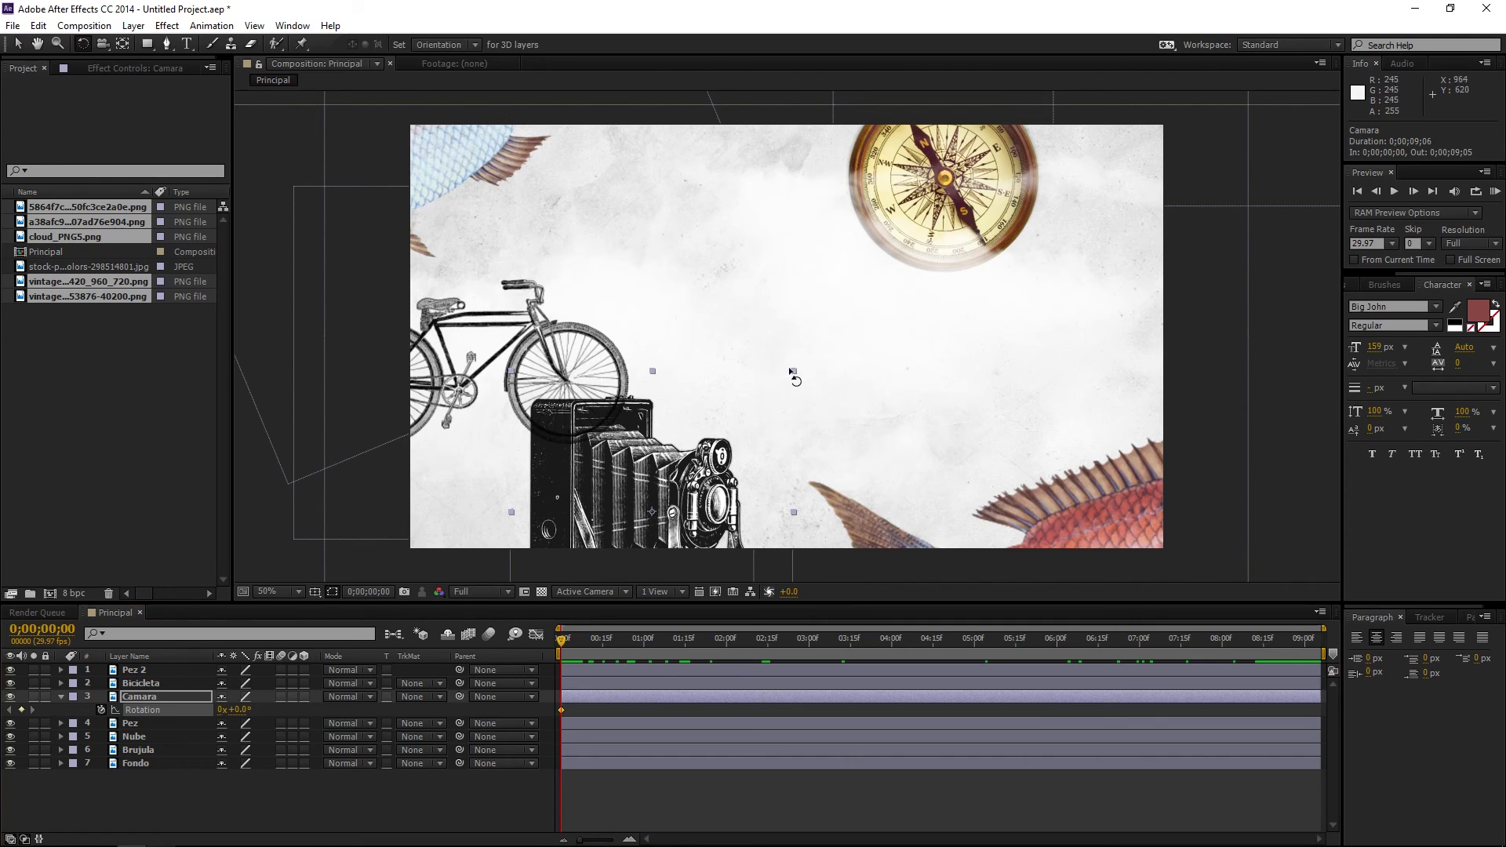
left_click_drag(792, 372, 766, 338)
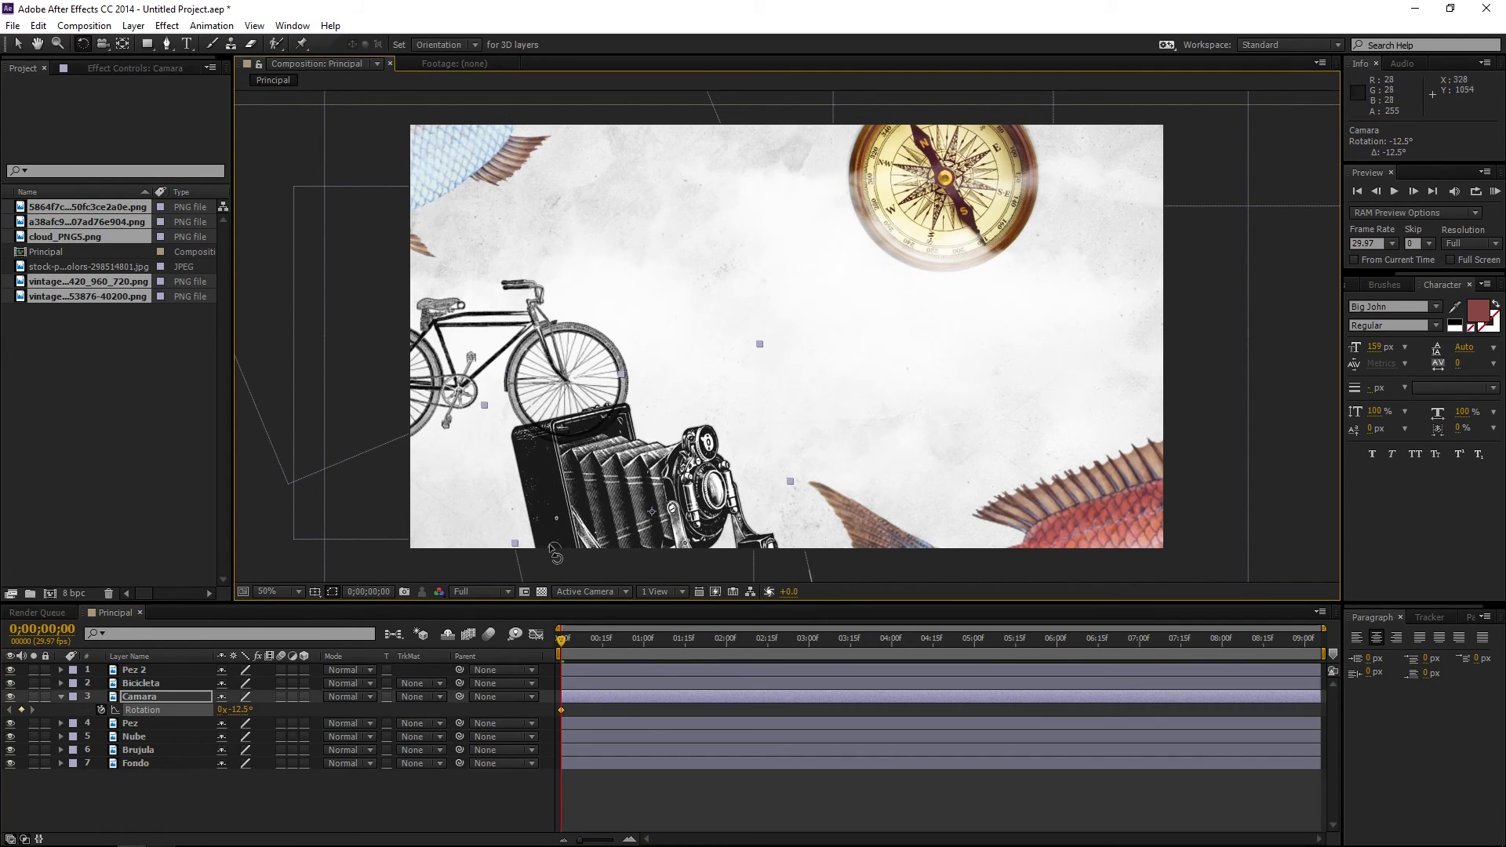
key("v")
mouse_move(708, 498)
left_mouse_down()
mouse_move(677, 497)
mouse_move(659, 444)
left_mouse_up()
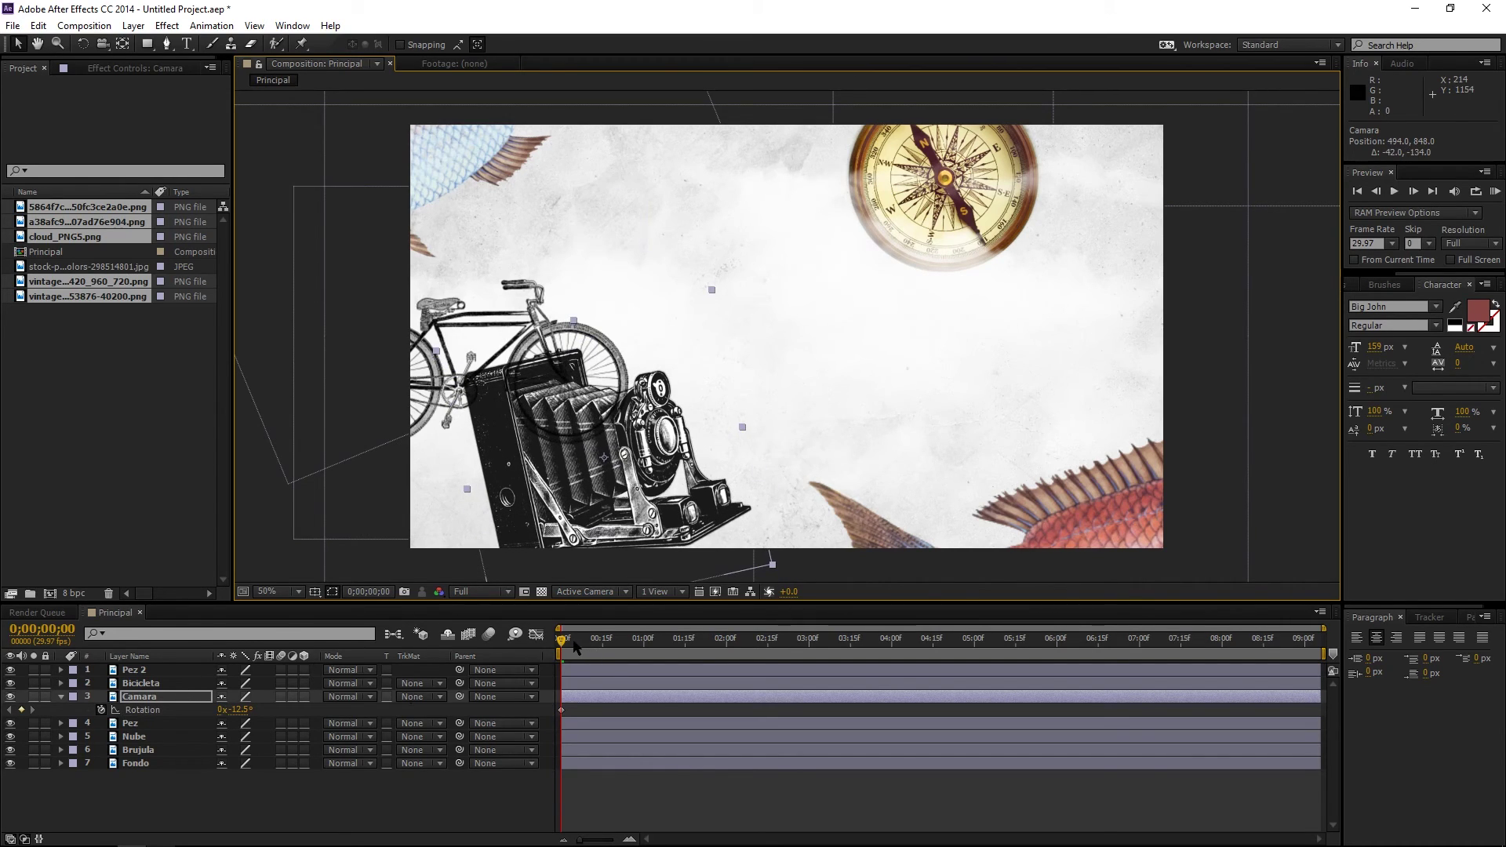
Turn the camera to -54.5° at 8;15 for the end rotation keyframe
left_click_drag(577, 642, 1275, 641)
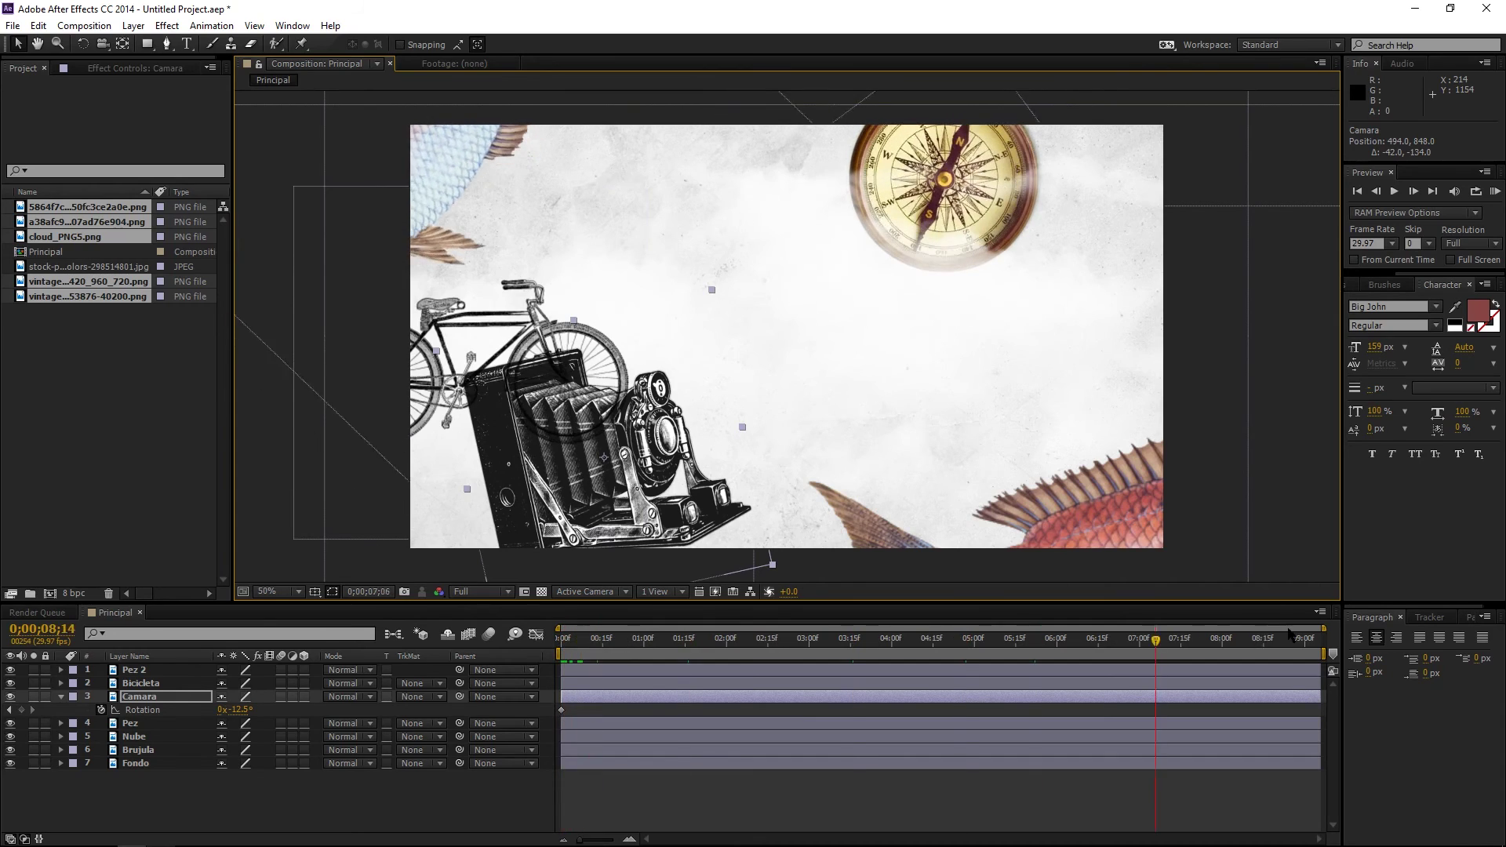
key("r")
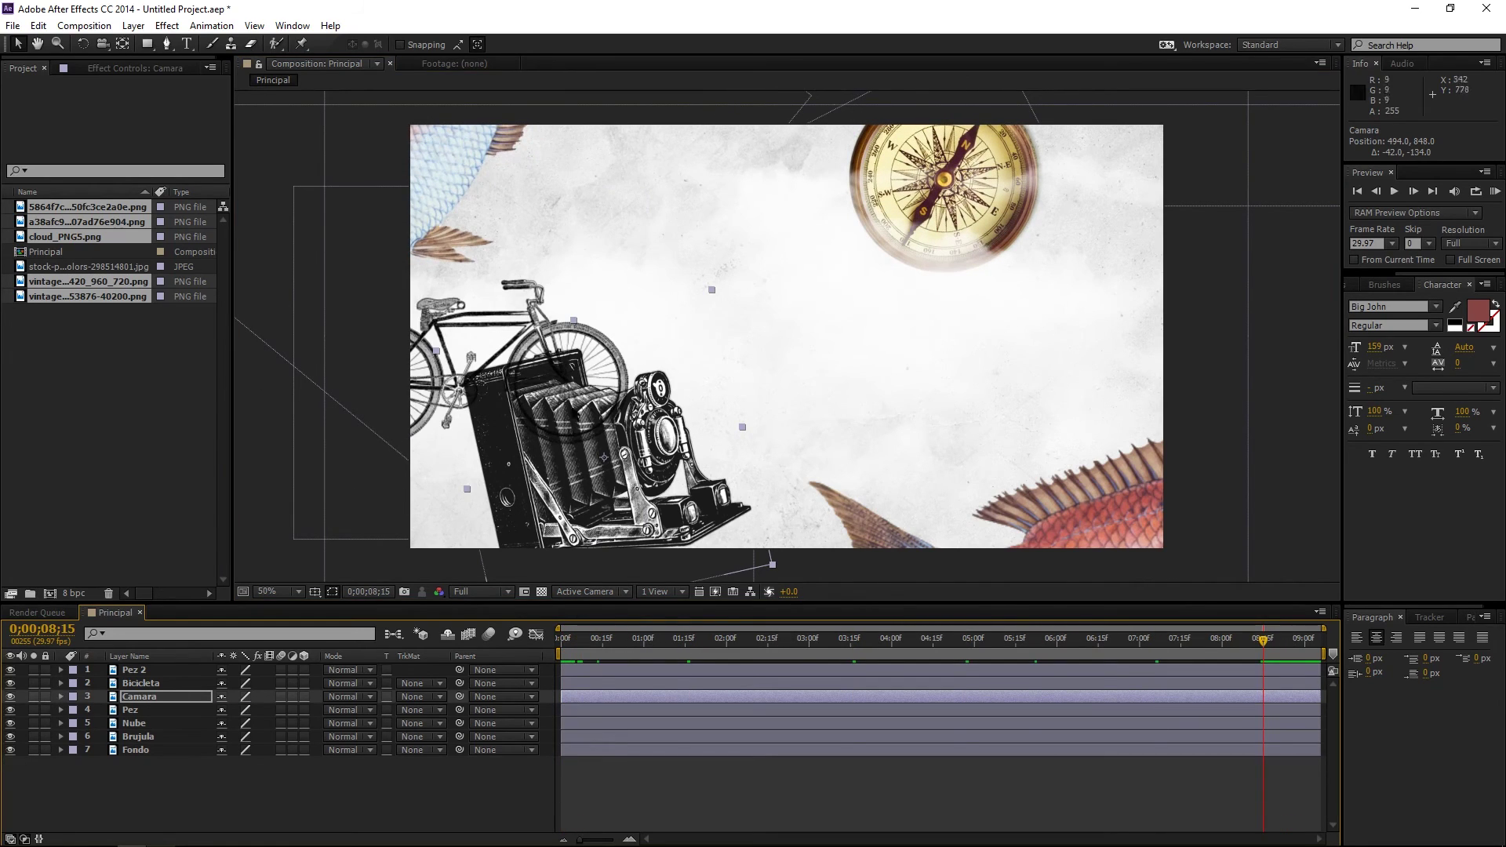
key("r")
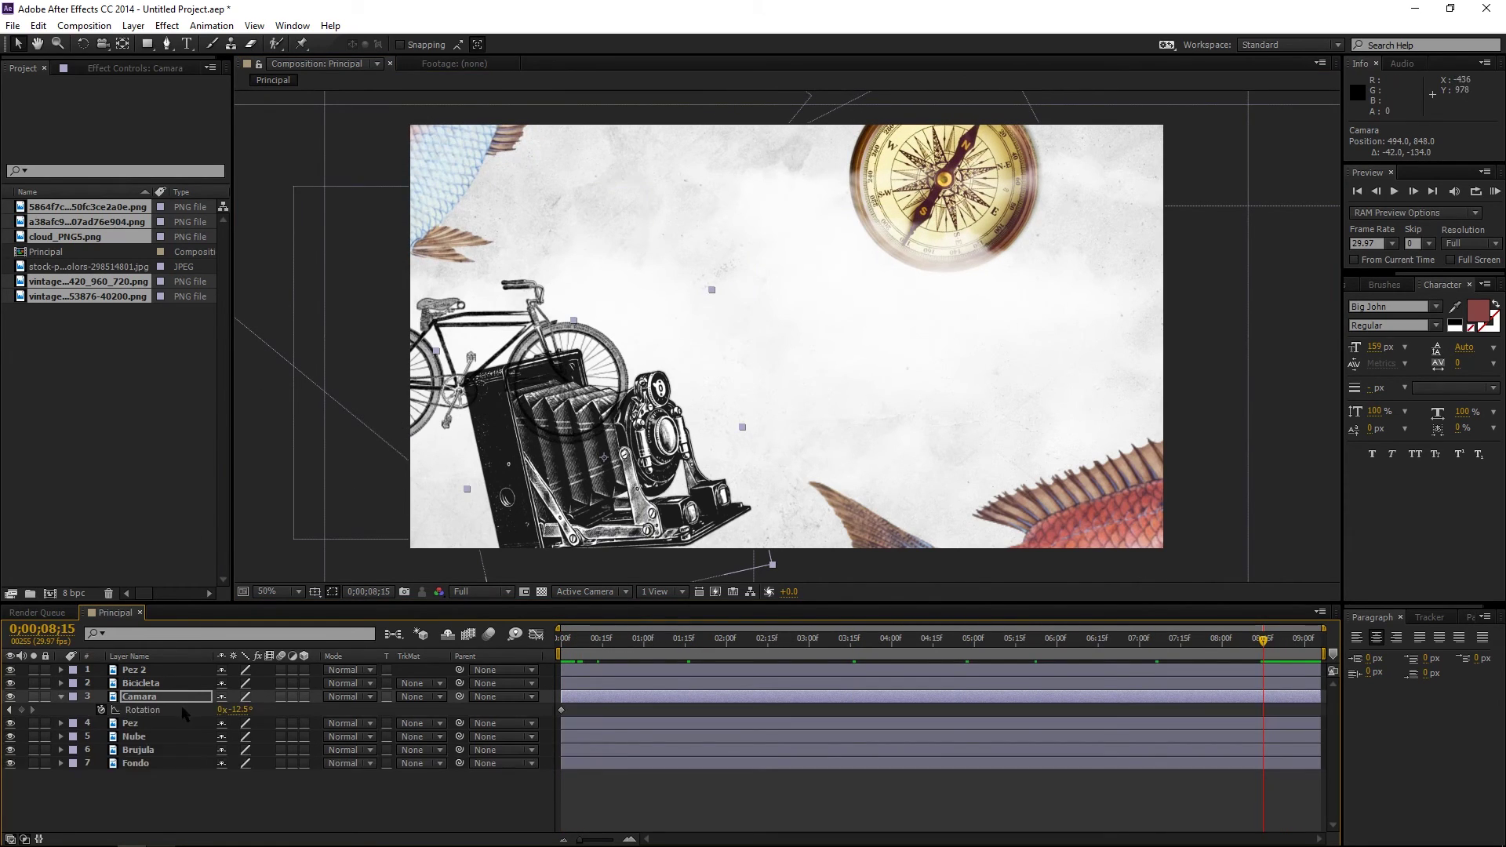
left_click_drag(241, 713, 202, 709)
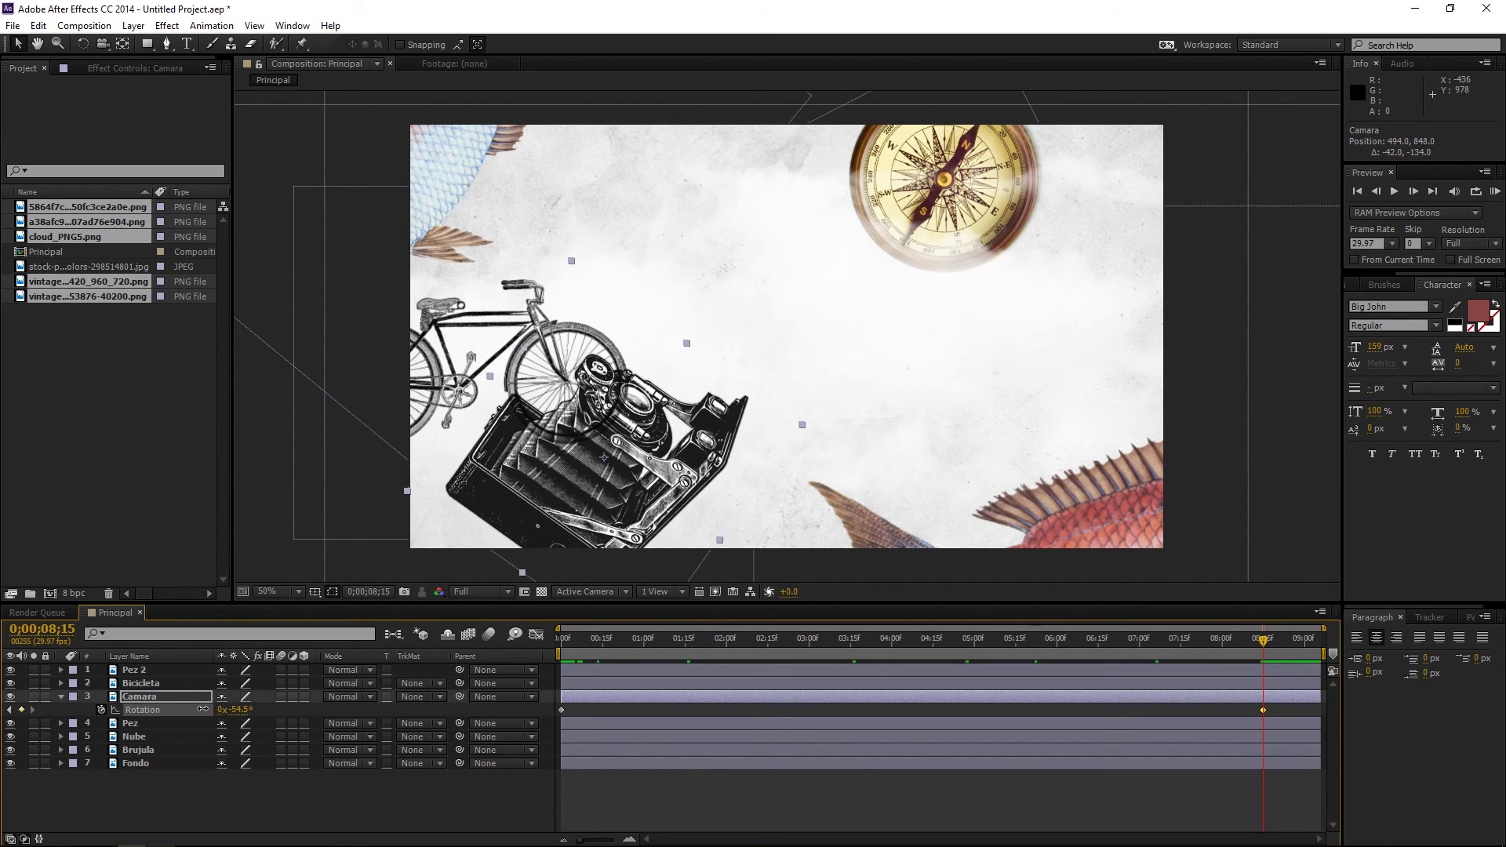
left_click(62, 697)
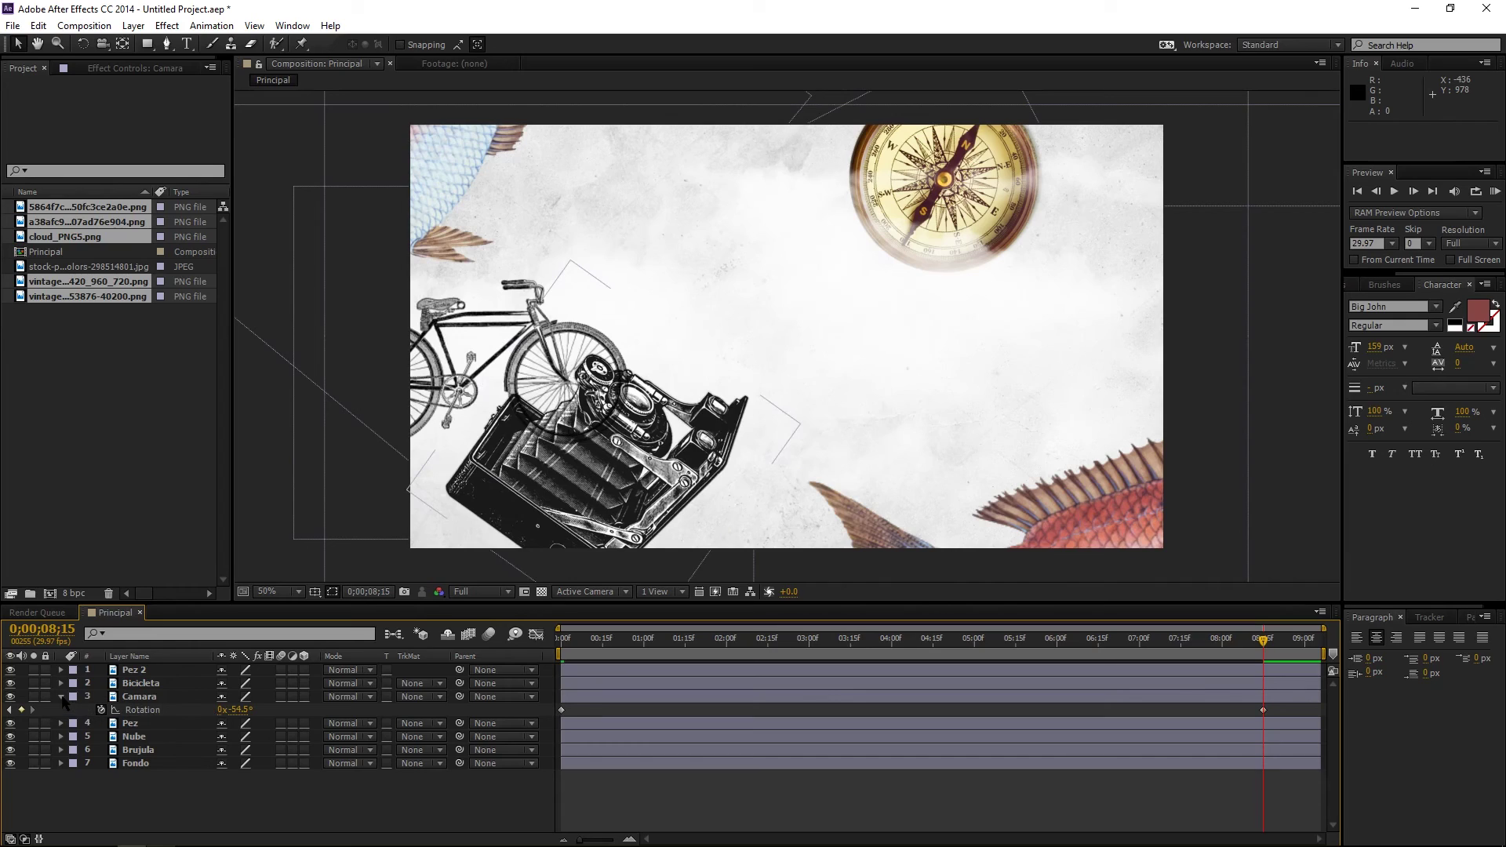
Move the bicycle up and to the left, keeping its 25° rotation
left_click(149, 684)
key("r")
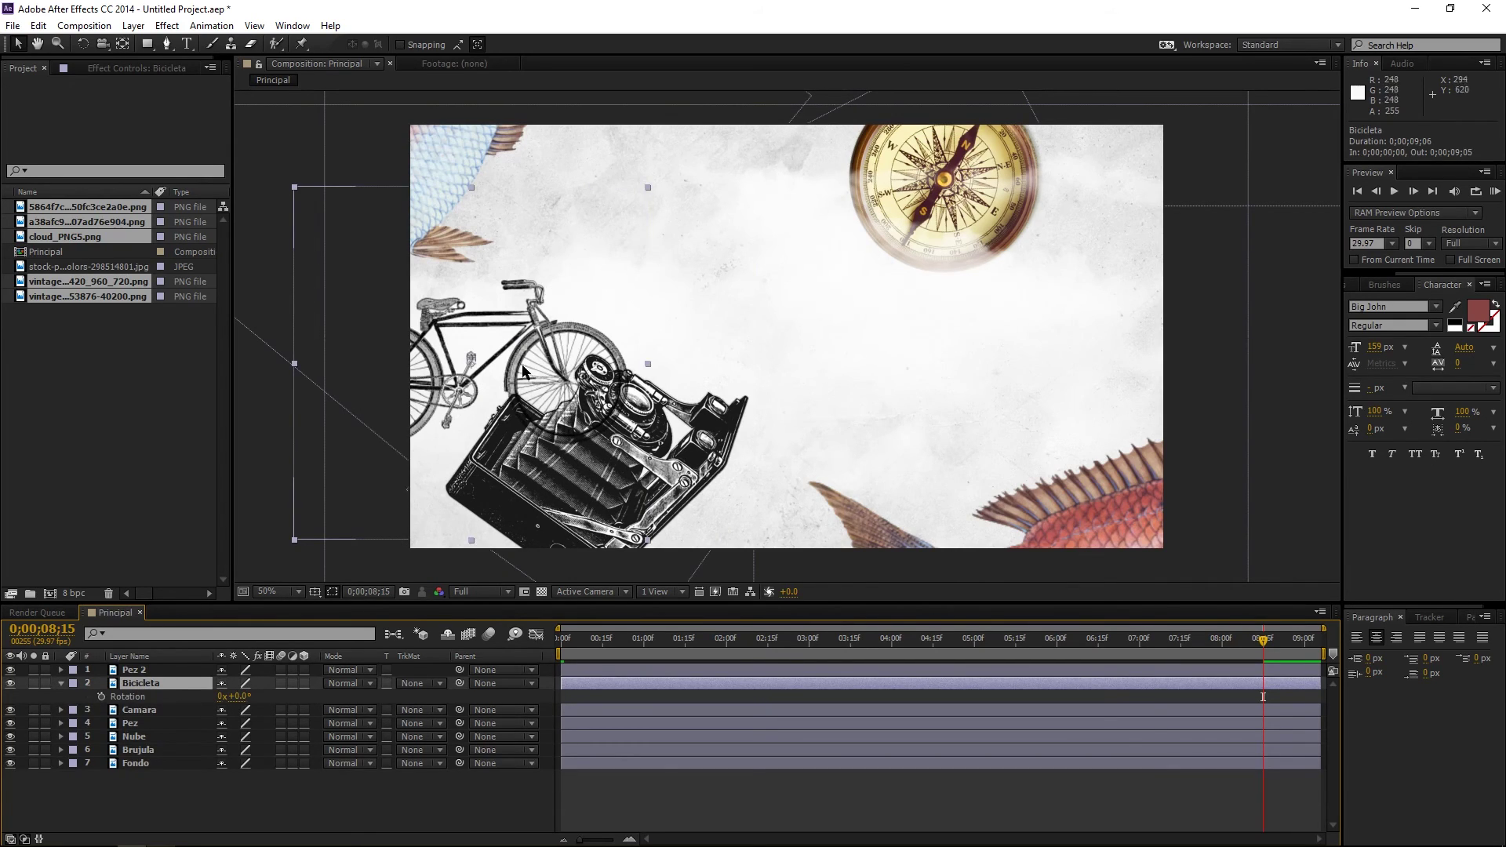
left_click_drag(523, 368, 490, 332)
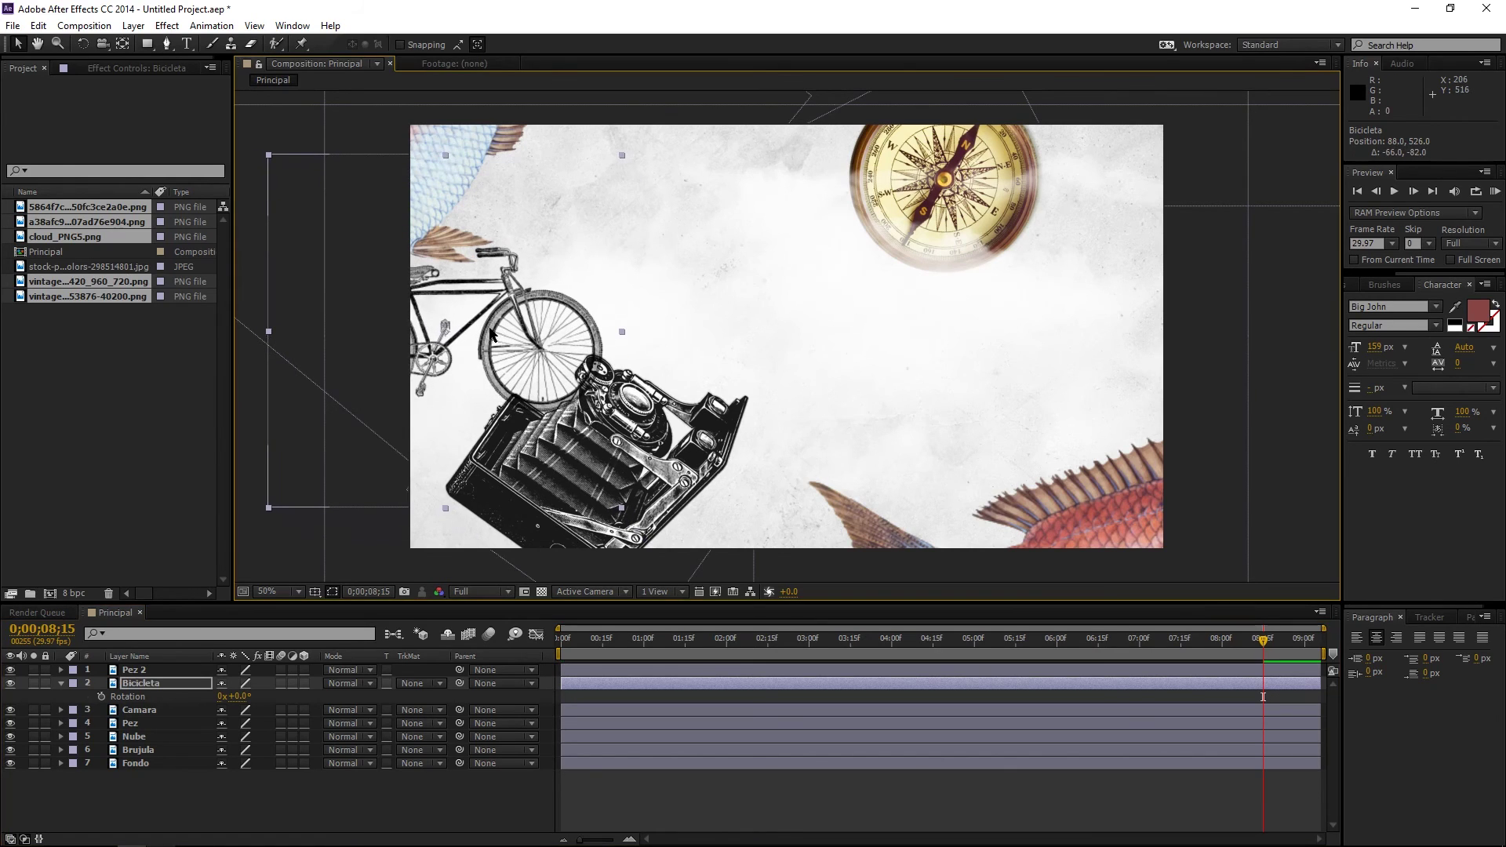
left_click_drag(246, 696, 266, 698)
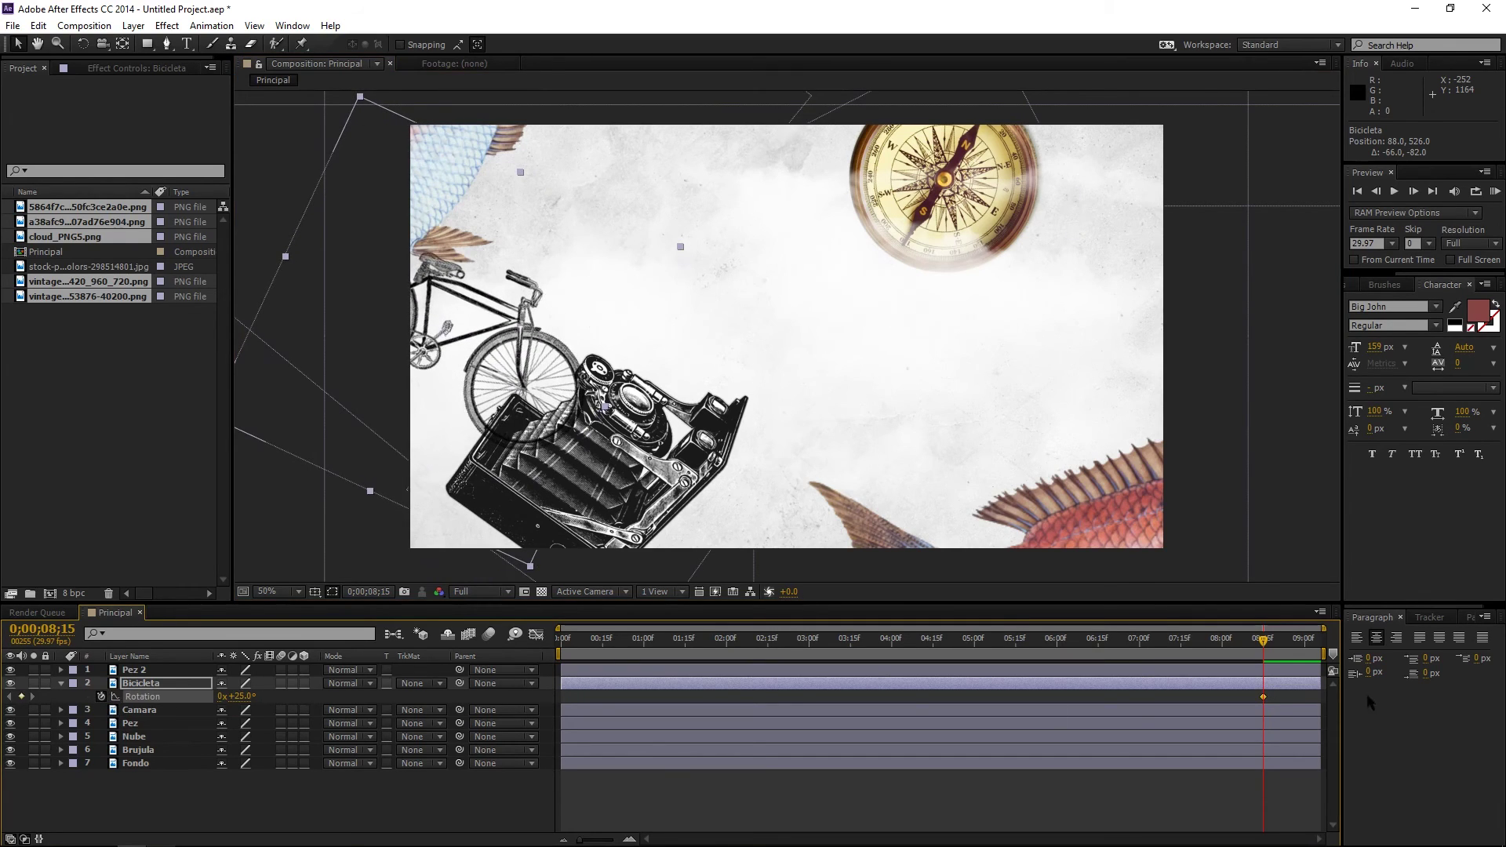
key("ctrl+z")
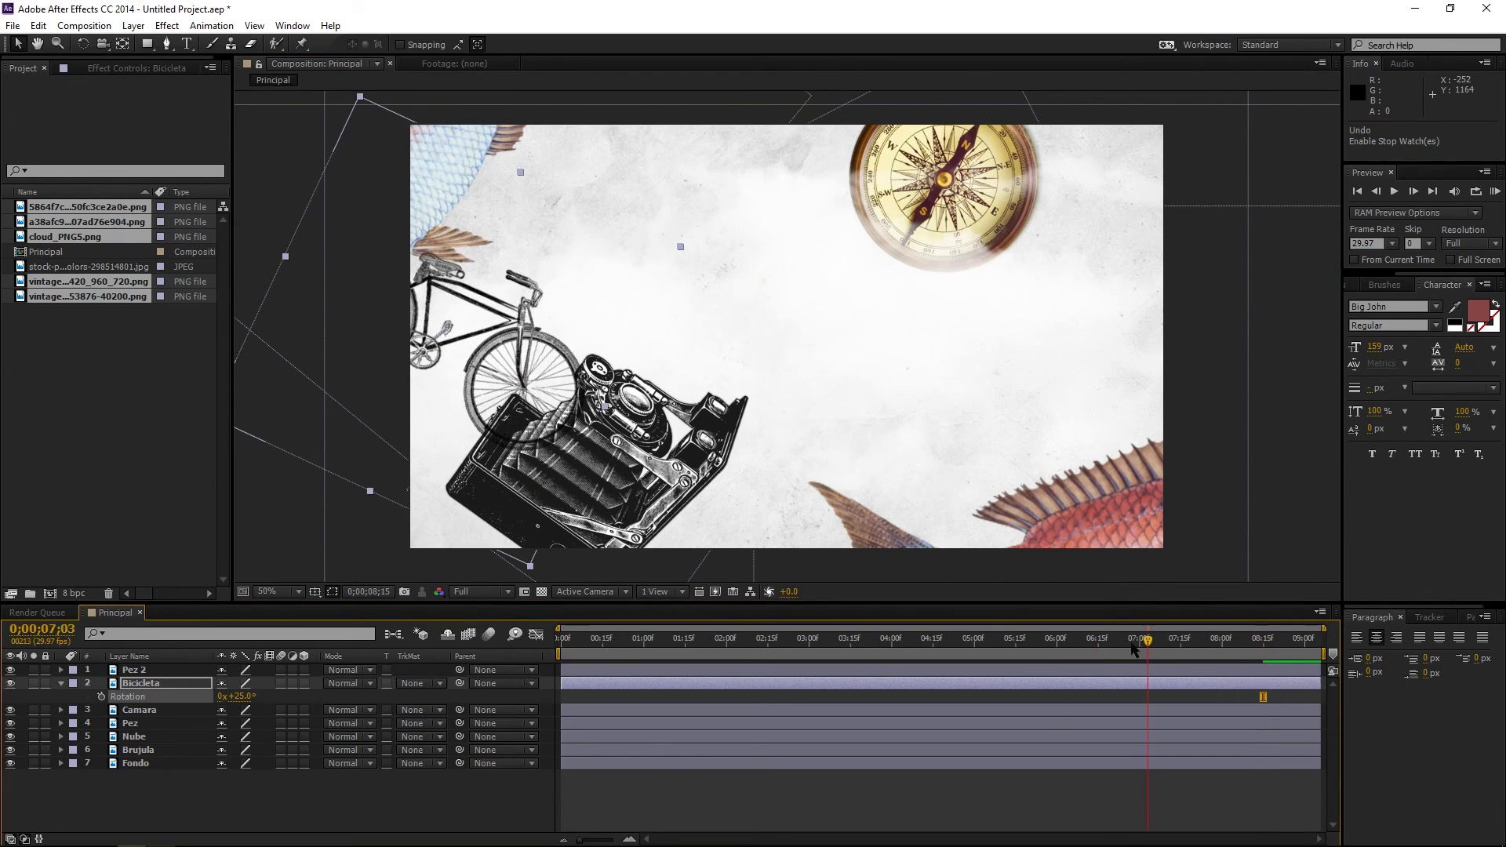
Keyframe the bicycle turning from 25° at the start to about 53° at 8;15
left_click_drag(1132, 645, 534, 653)
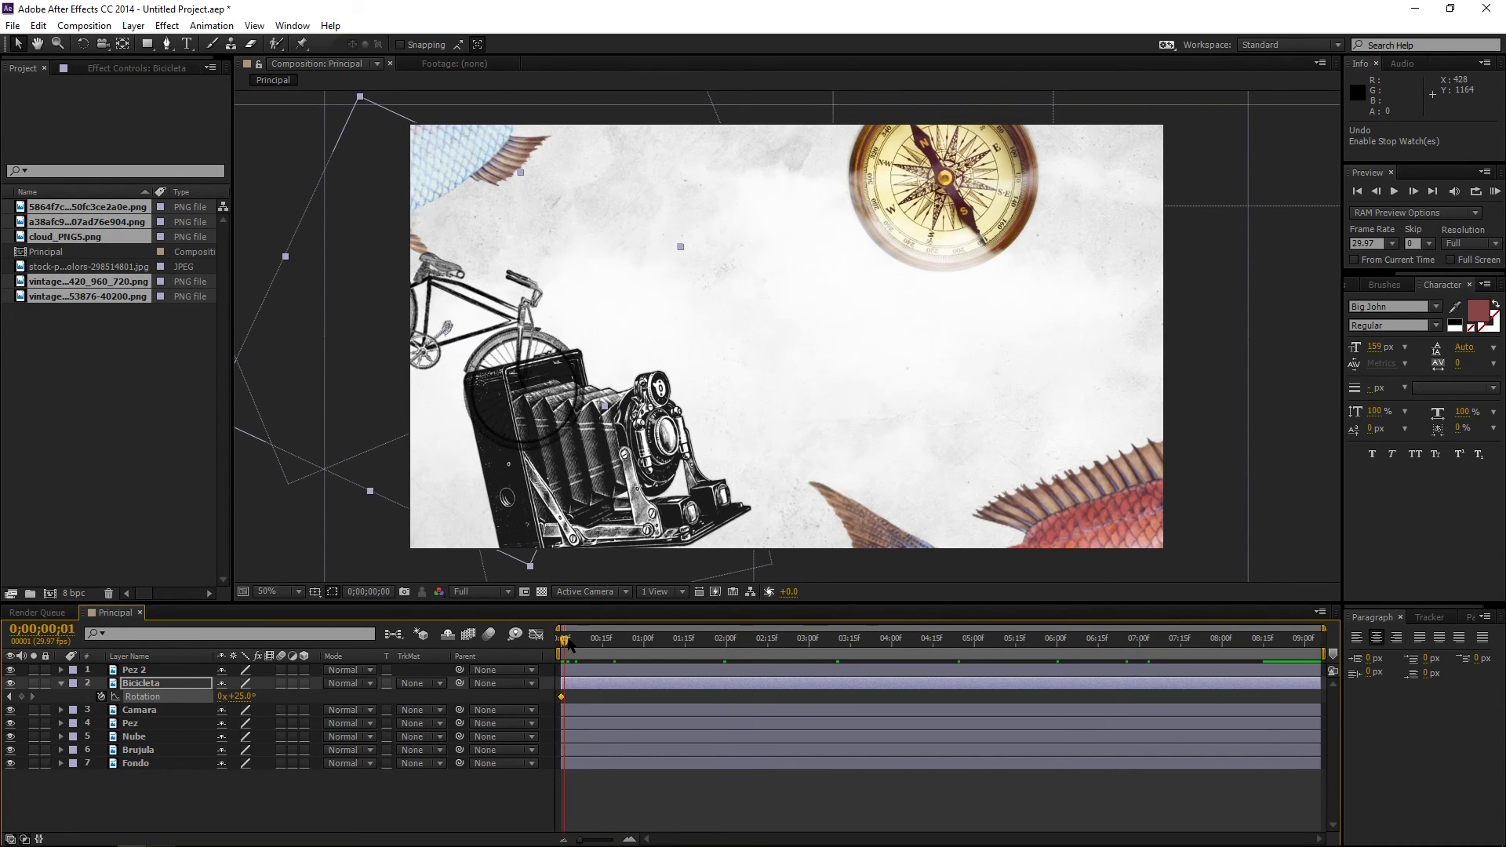
left_click_drag(566, 641, 1264, 642)
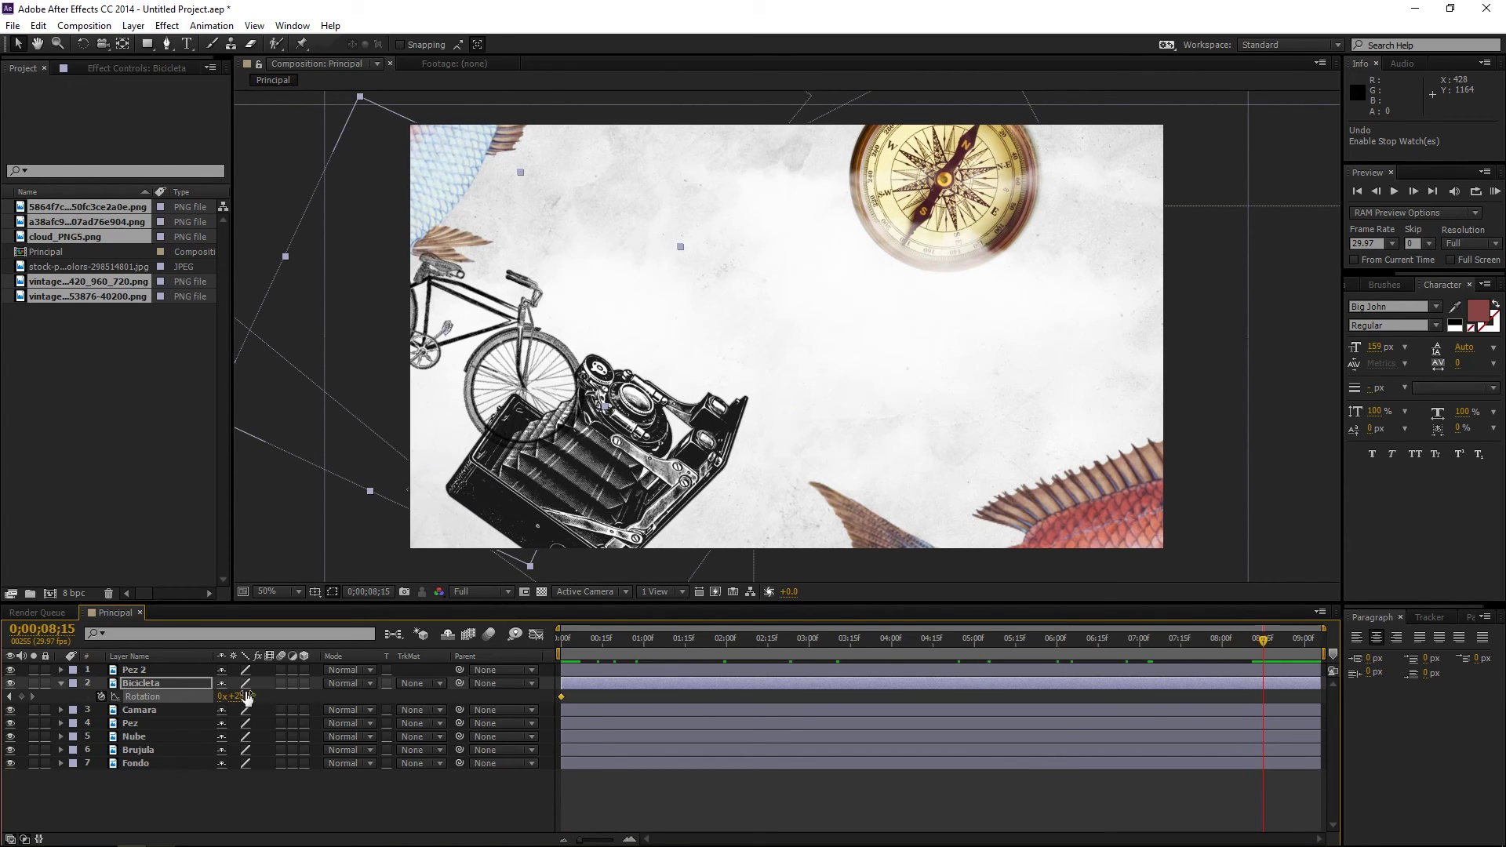
left_click_drag(246, 695, 256, 682)
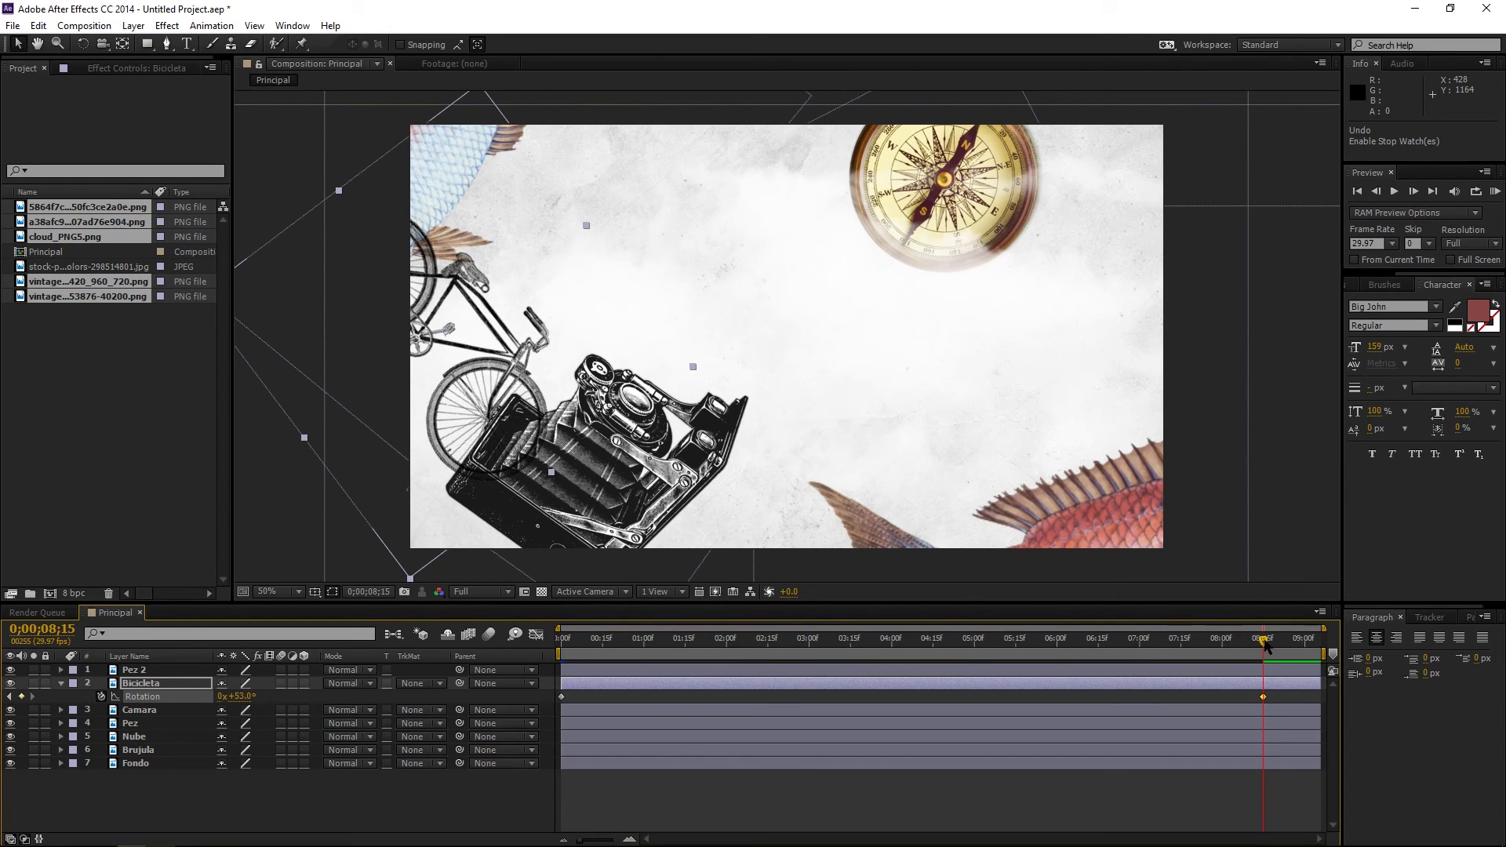
left_click_drag(1265, 641, 1200, 642)
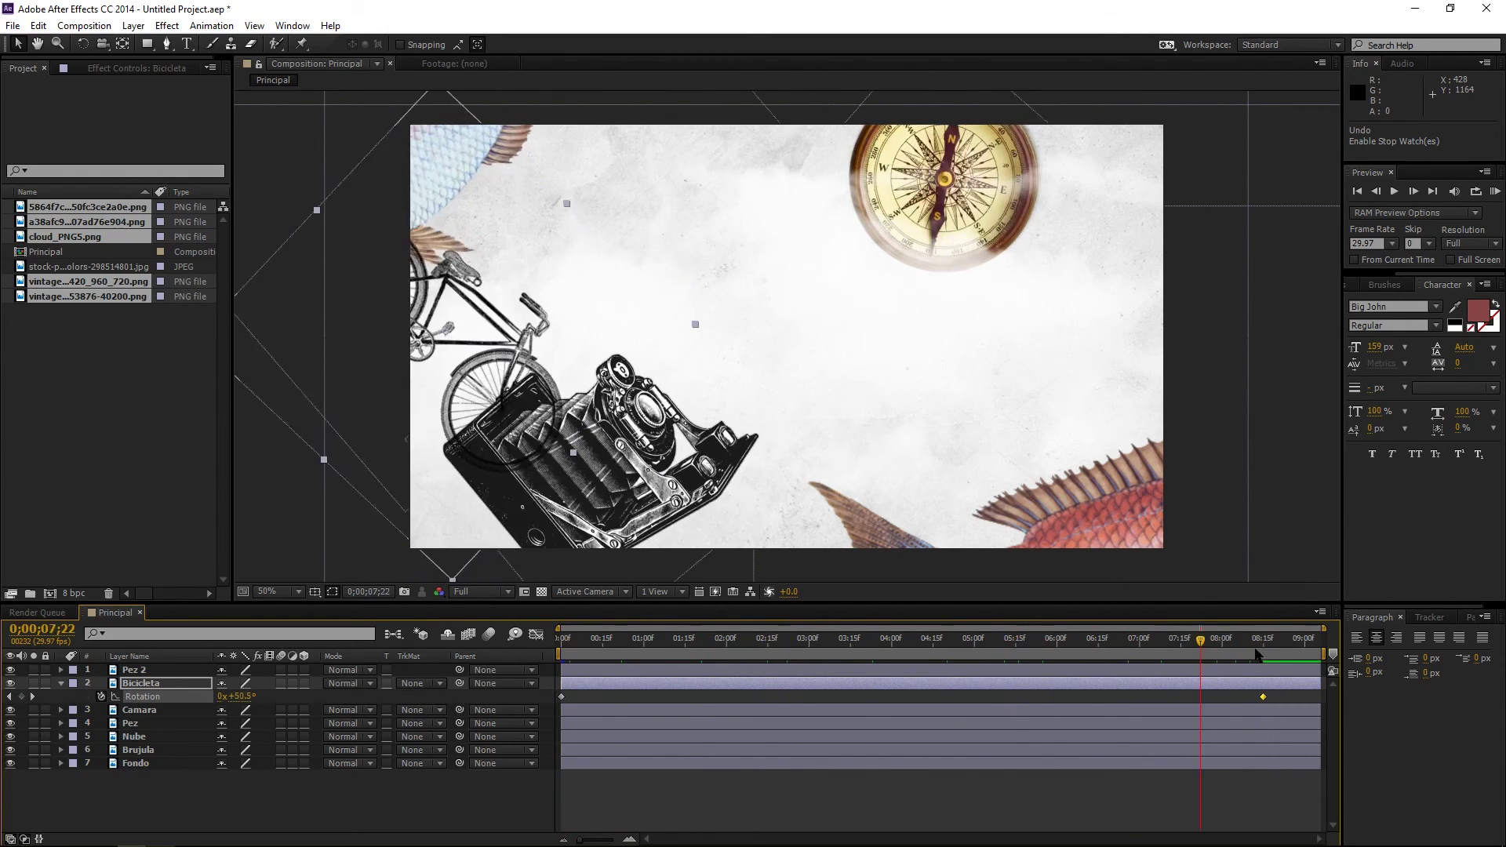
key("Home")
Keyframe Pez 2 rotation at 0° on frame zero and -11.5° at 8;15
left_click(138, 671)
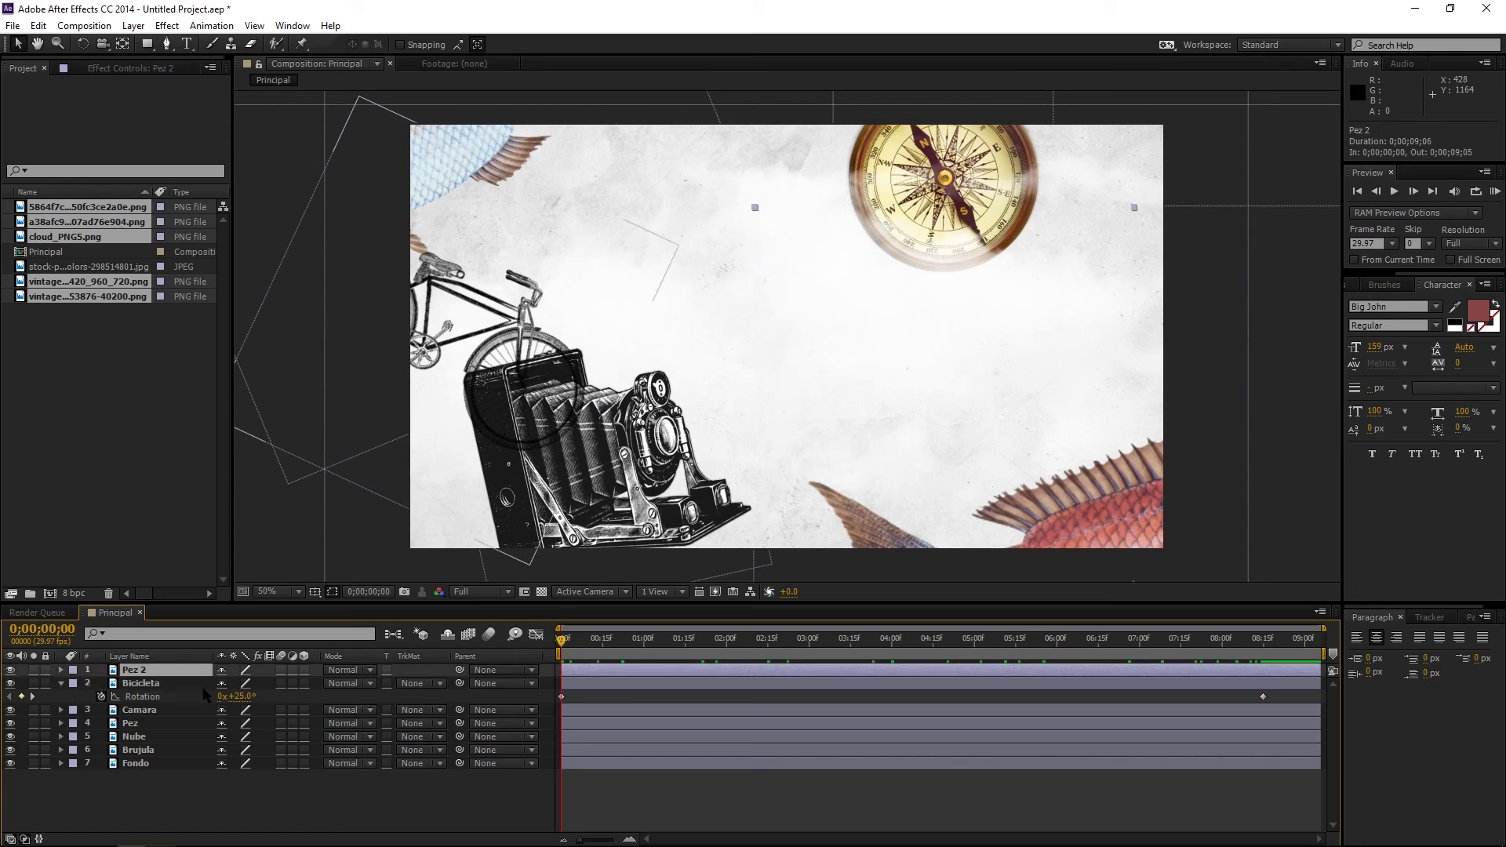
key("r")
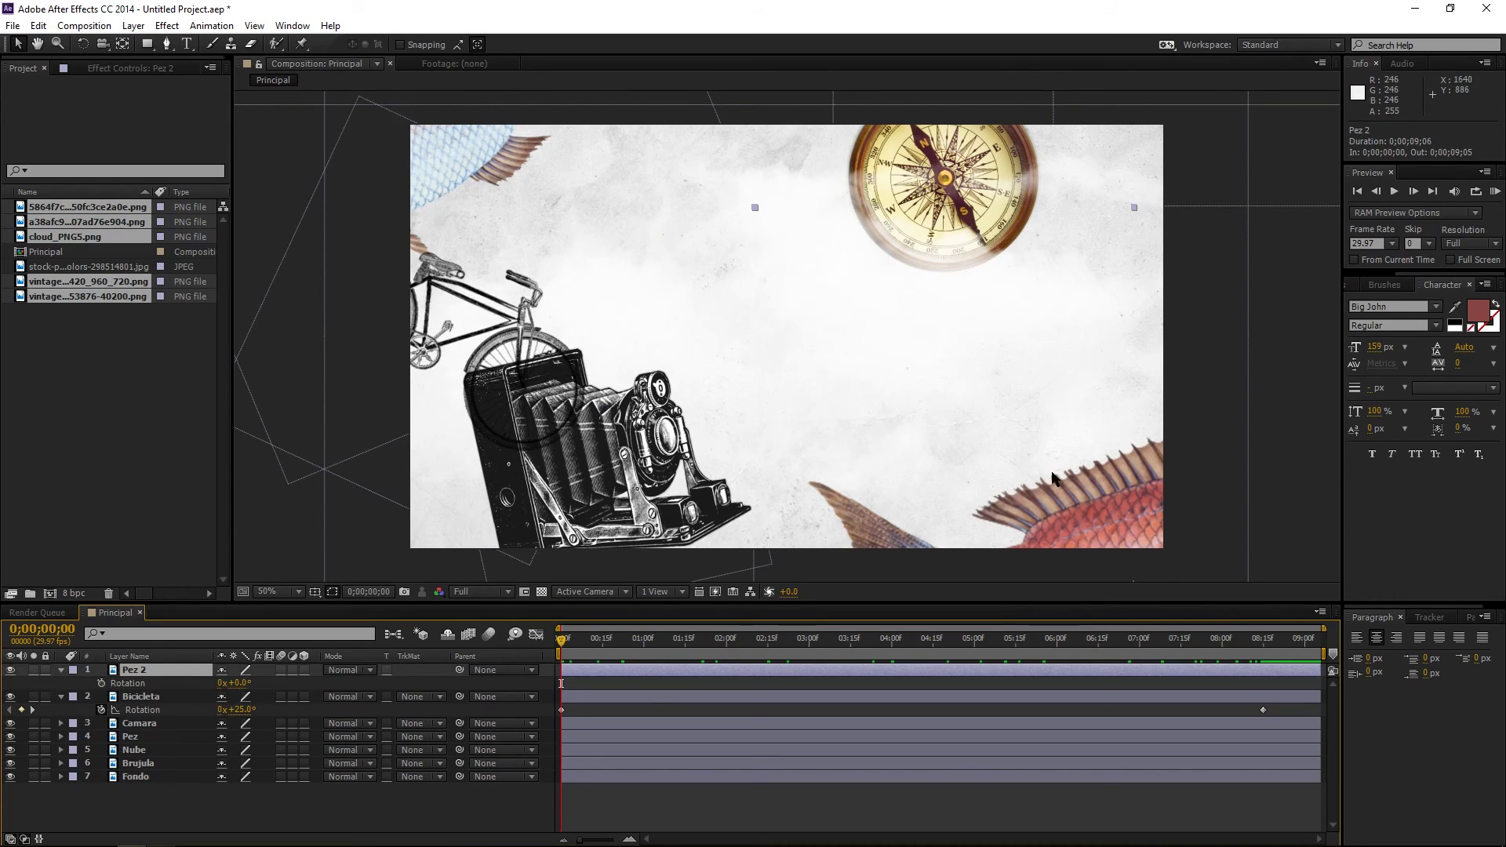
left_click(101, 683)
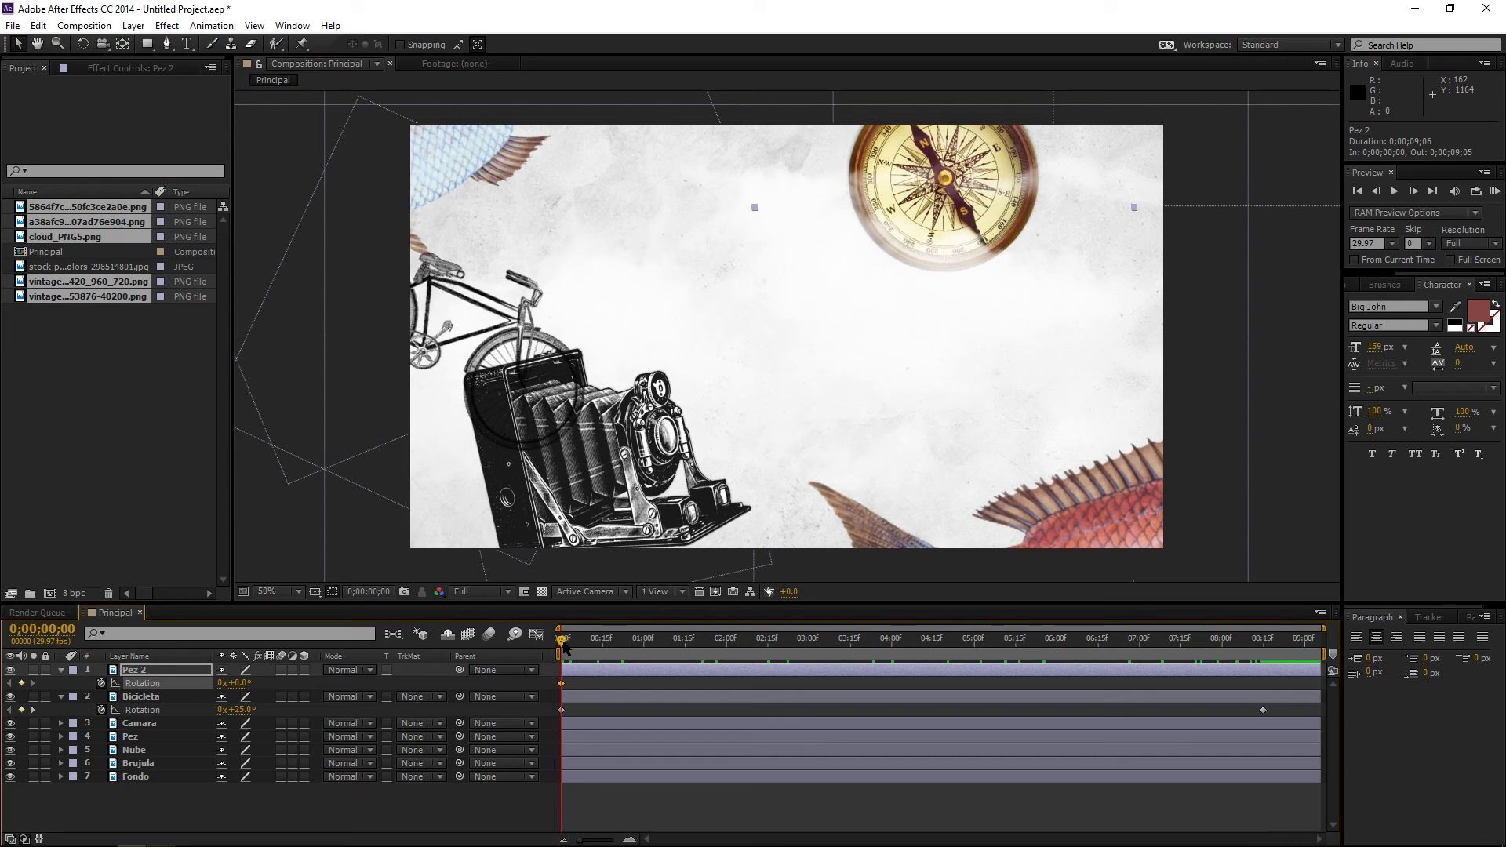
left_click_drag(561, 640, 1265, 640)
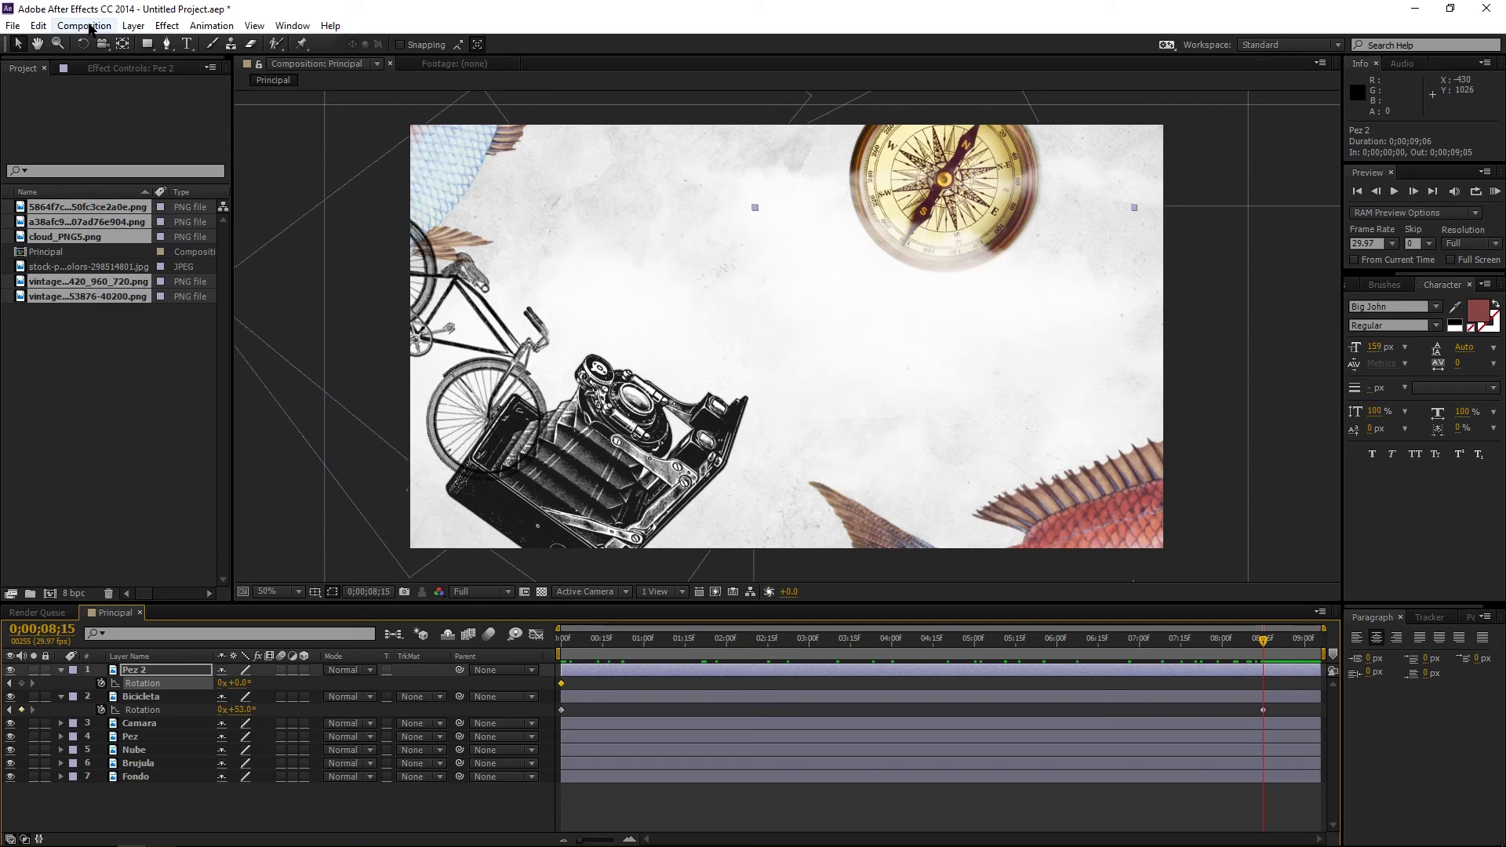
key("w")
key("comma")
key("comma")
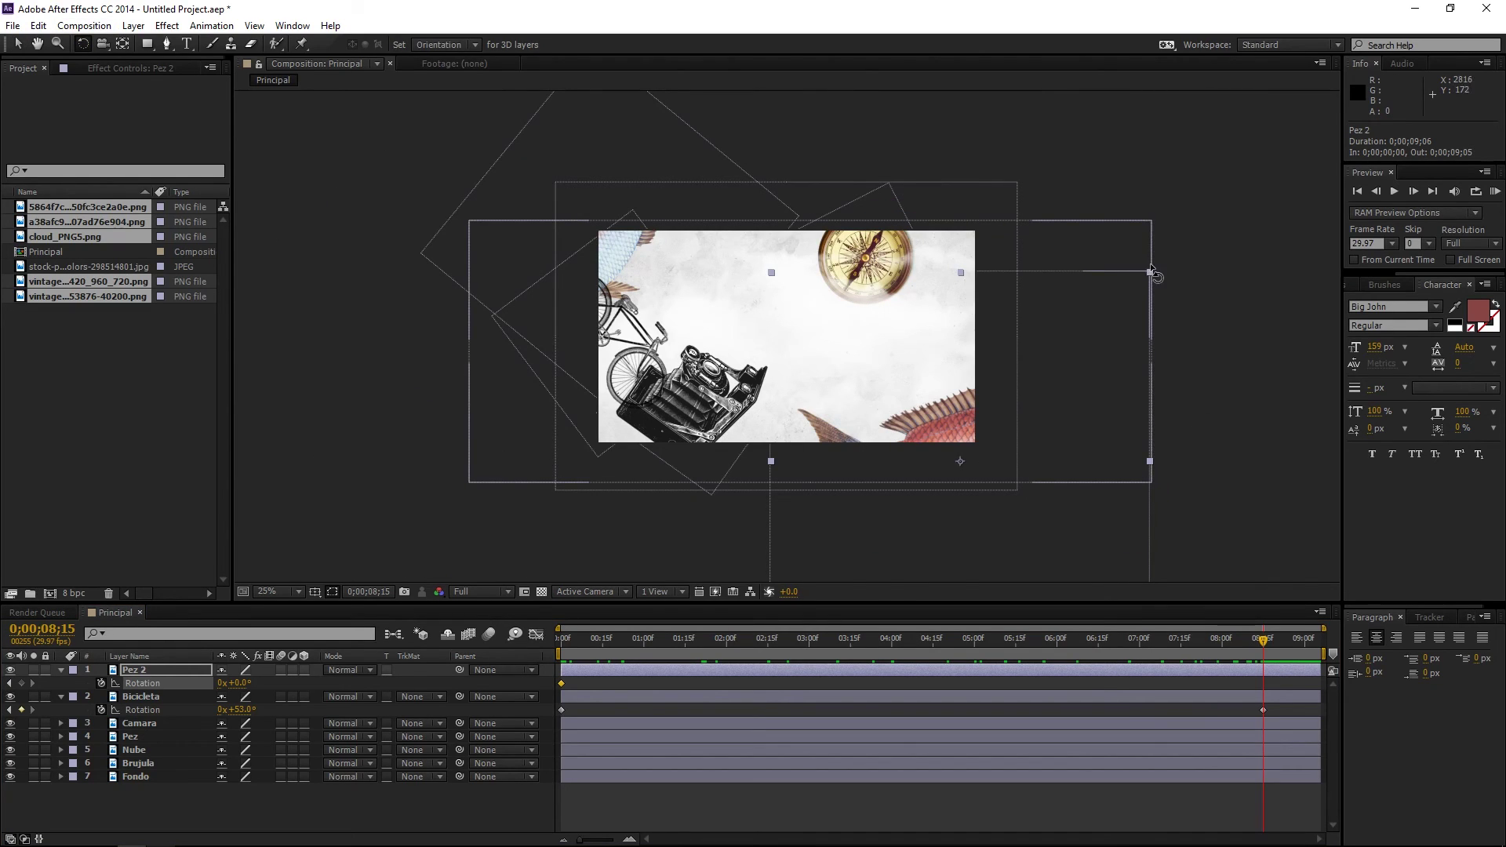
mouse_move(1153, 279)
left_mouse_down()
mouse_move(1121, 247)
mouse_move(1213, 318)
mouse_move(1120, 218)
left_mouse_up()
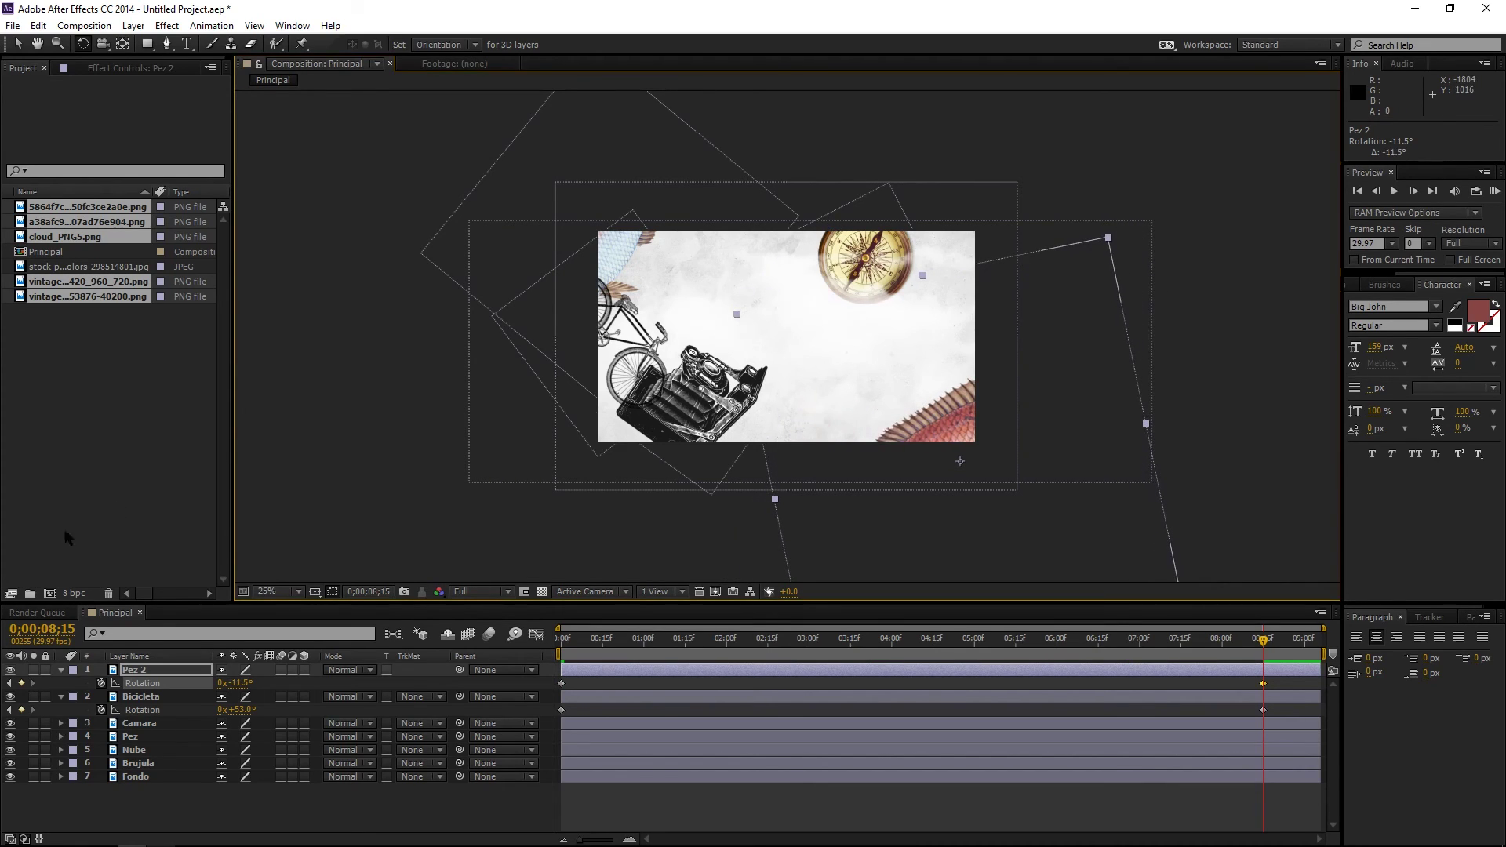
left_click(17, 43)
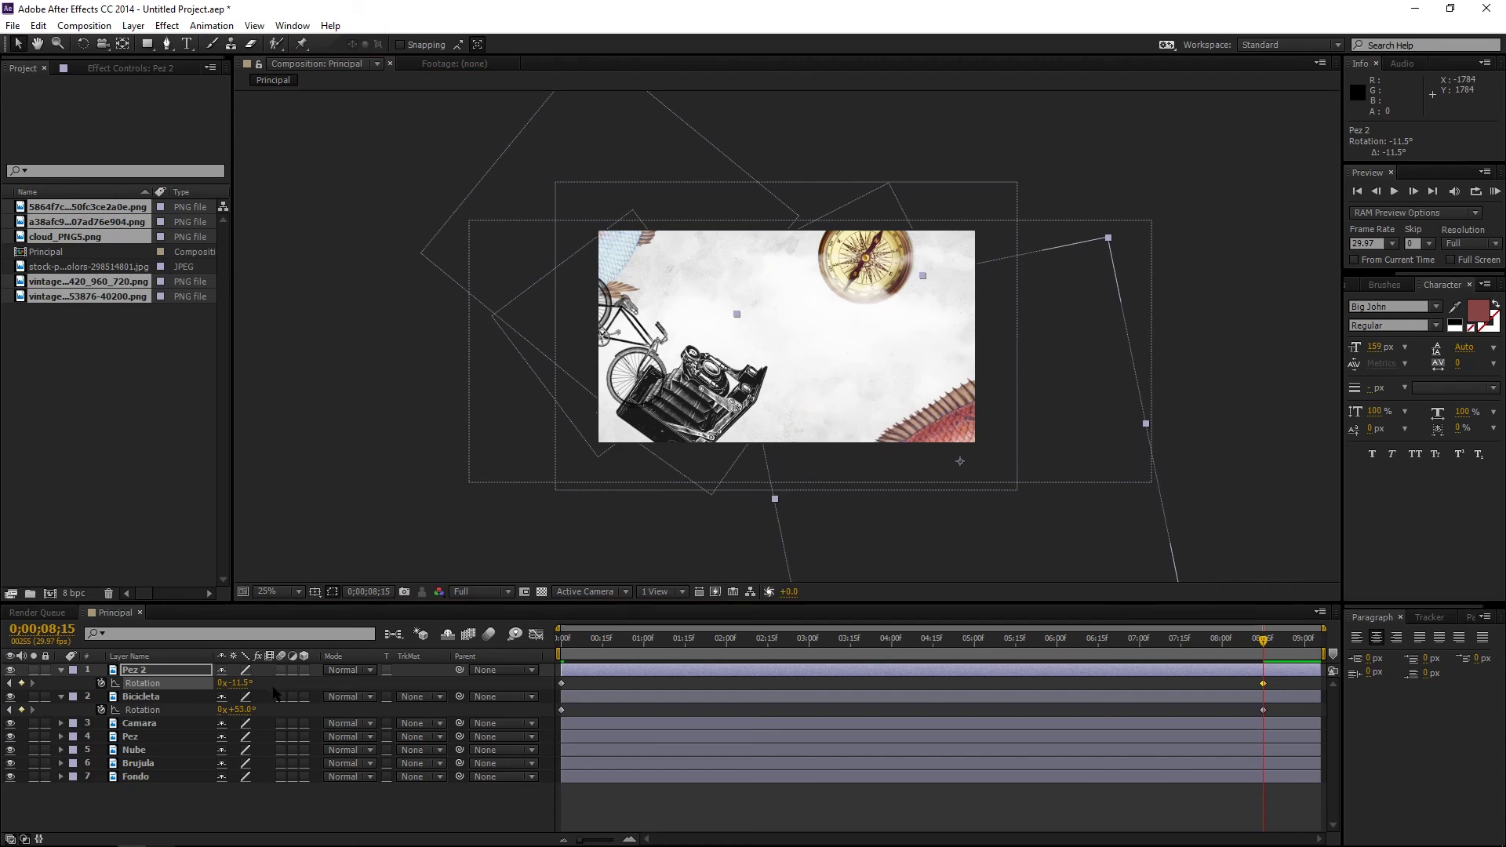
Collapse the layer properties, fit the comp to the view and play a RAM preview
key("u")
left_click(274, 687)
key("u")
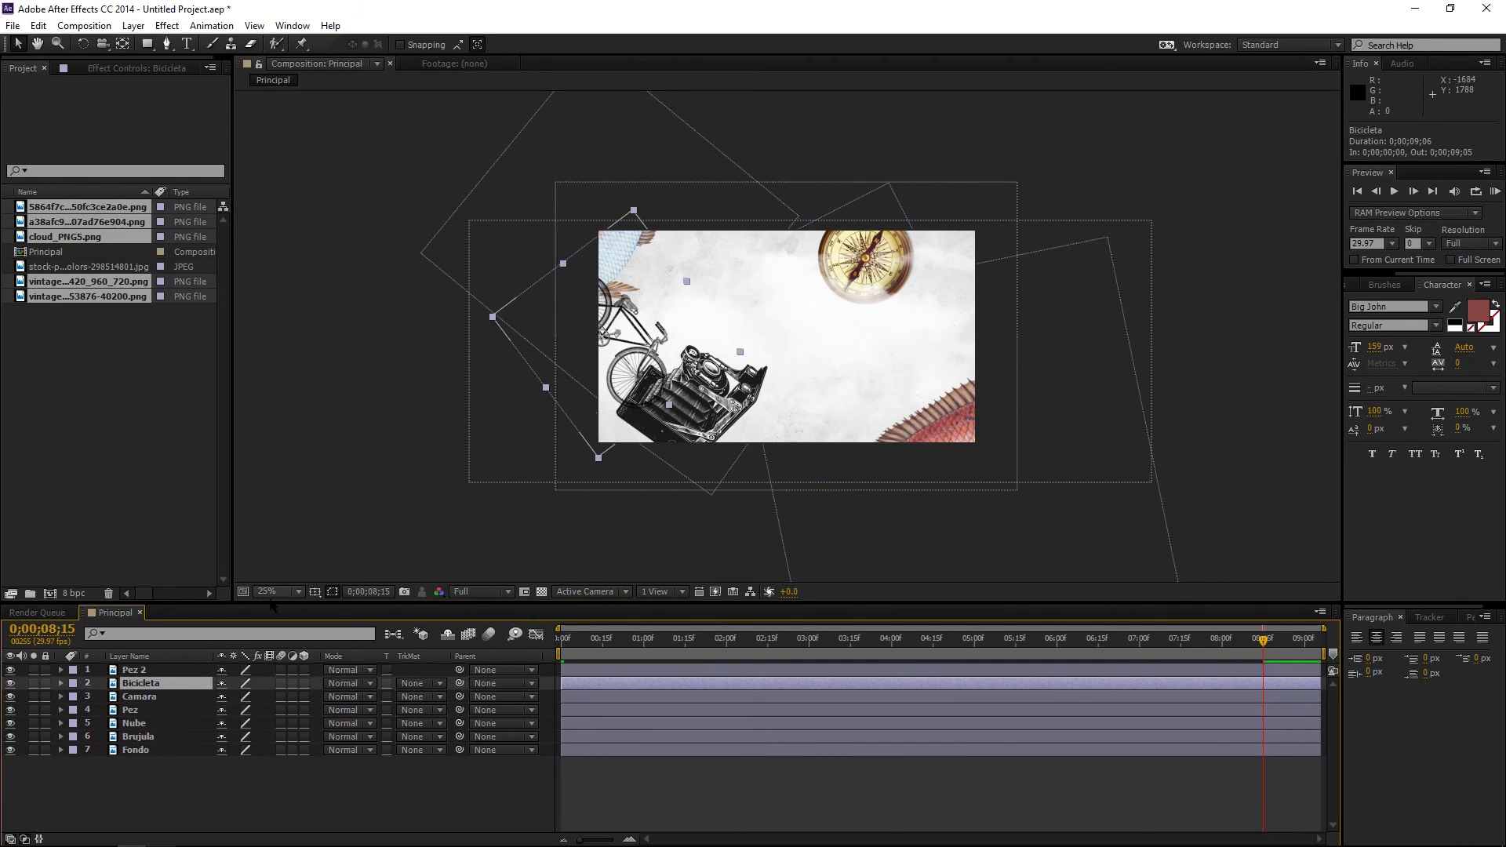
left_click(276, 591)
left_click(296, 322)
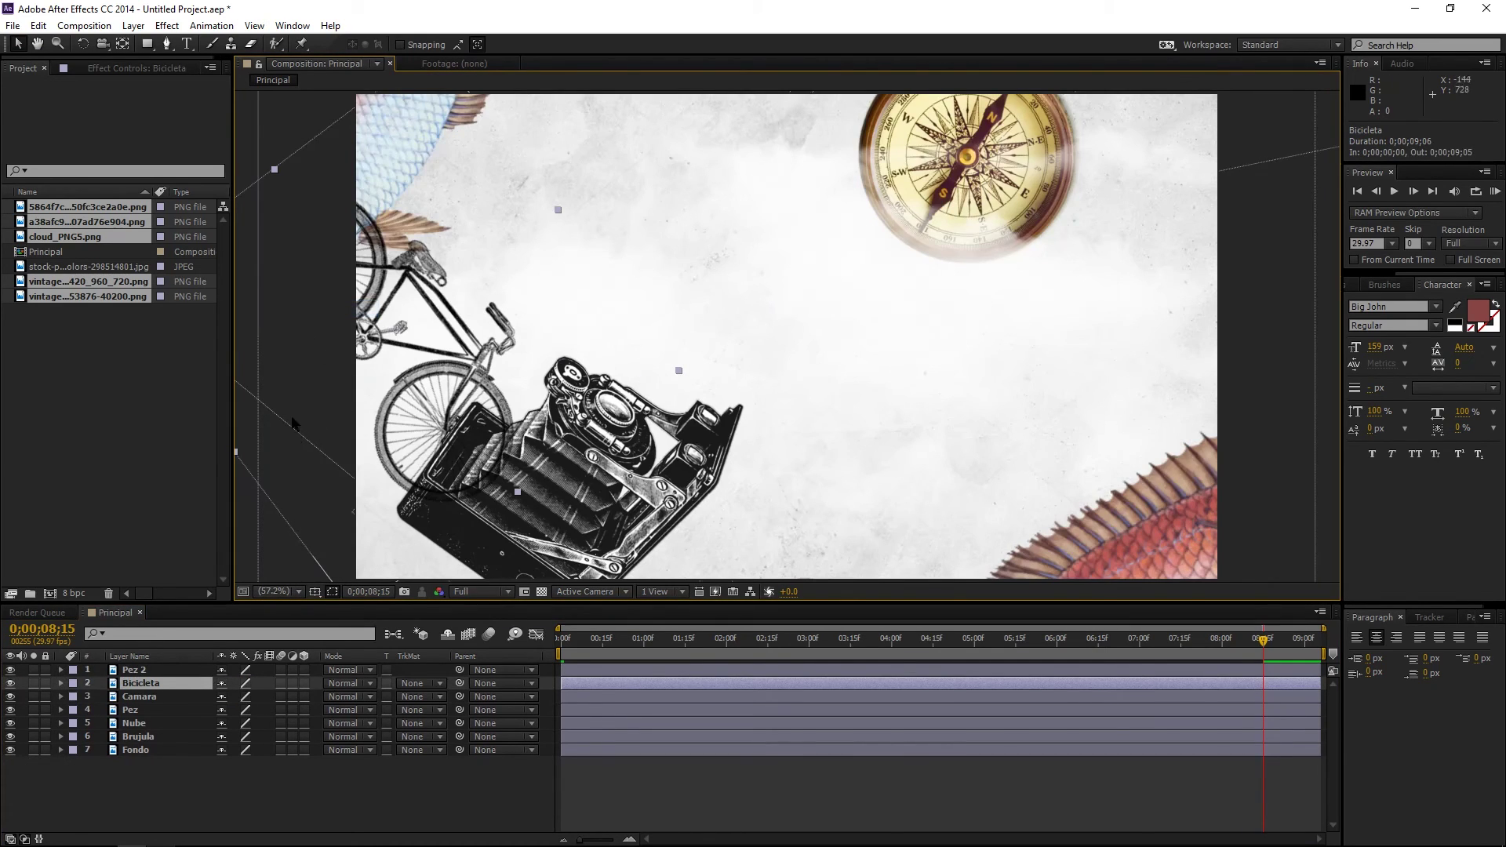
left_click(1495, 192)
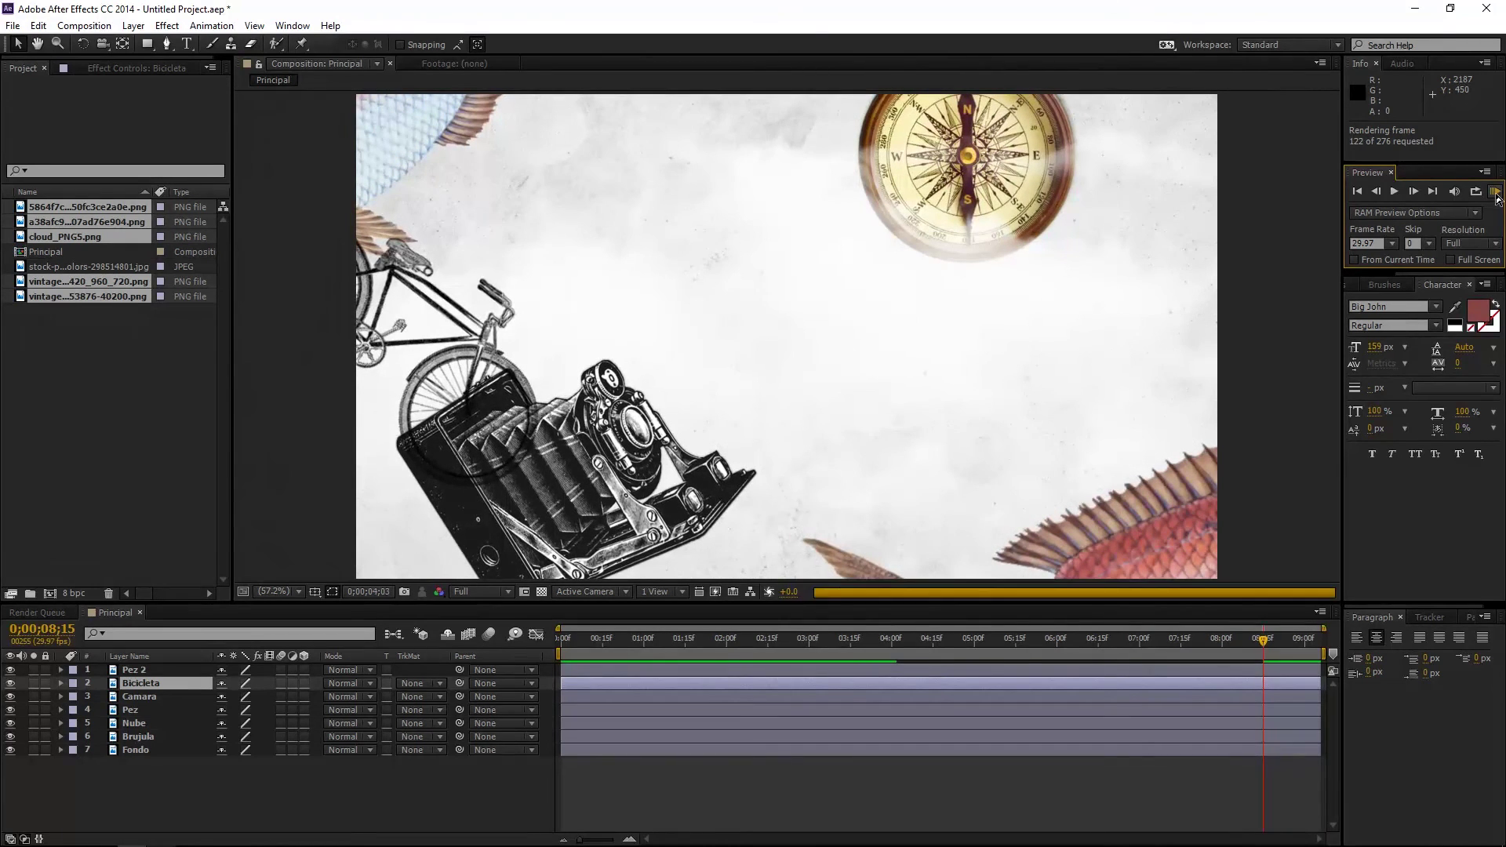
Drag the Nube clouds far to the left, away from the compass
left_click(852, 321)
left_click_drag(788, 331, 597, 361)
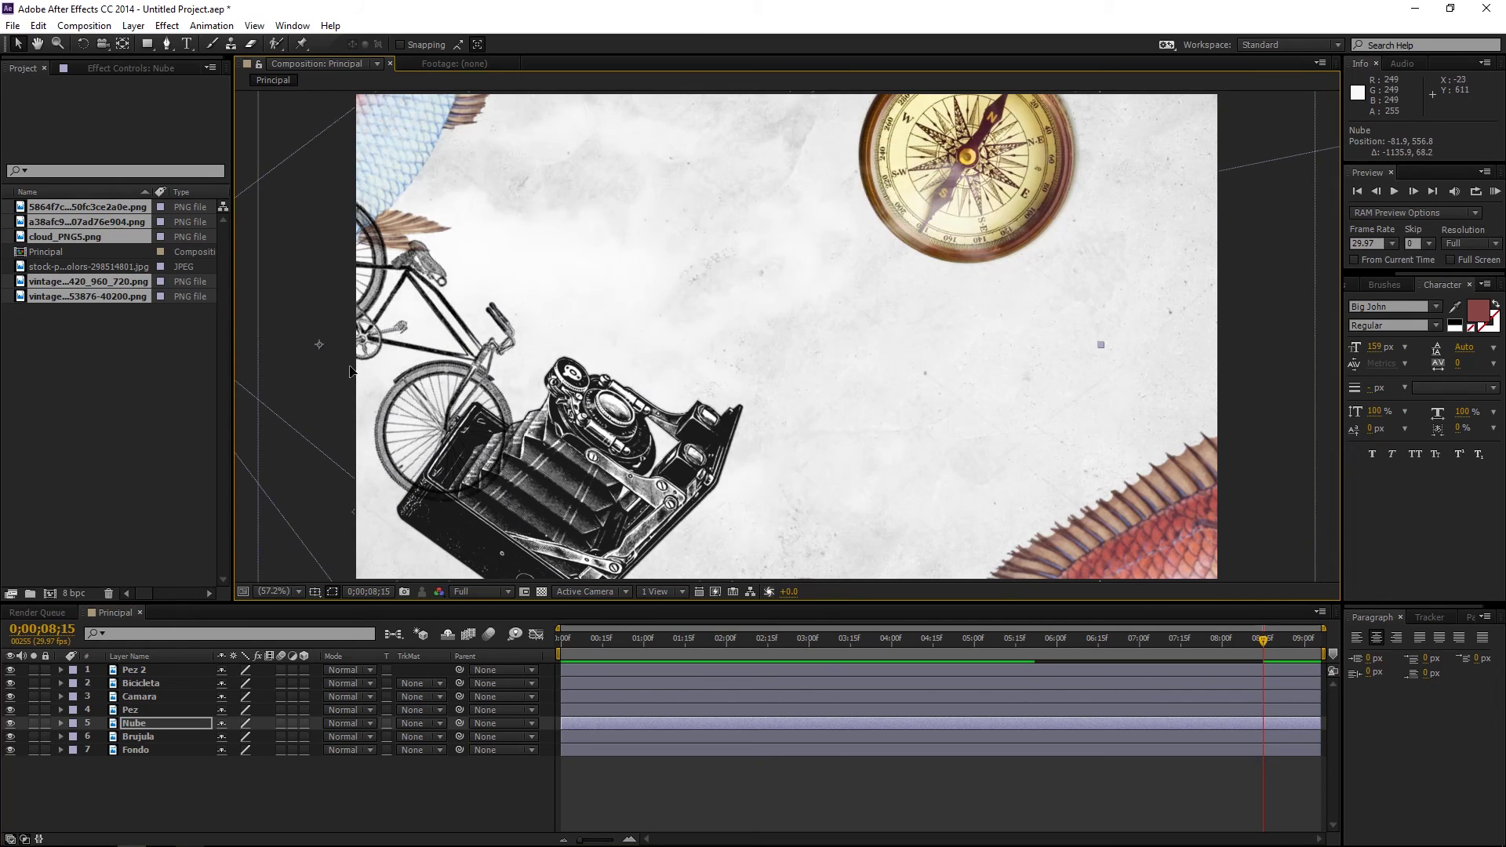
left_click_drag(597, 361, 234, 362)
Duplicate the Nube layer and move the Nube 2 copy right and down
left_click(190, 725)
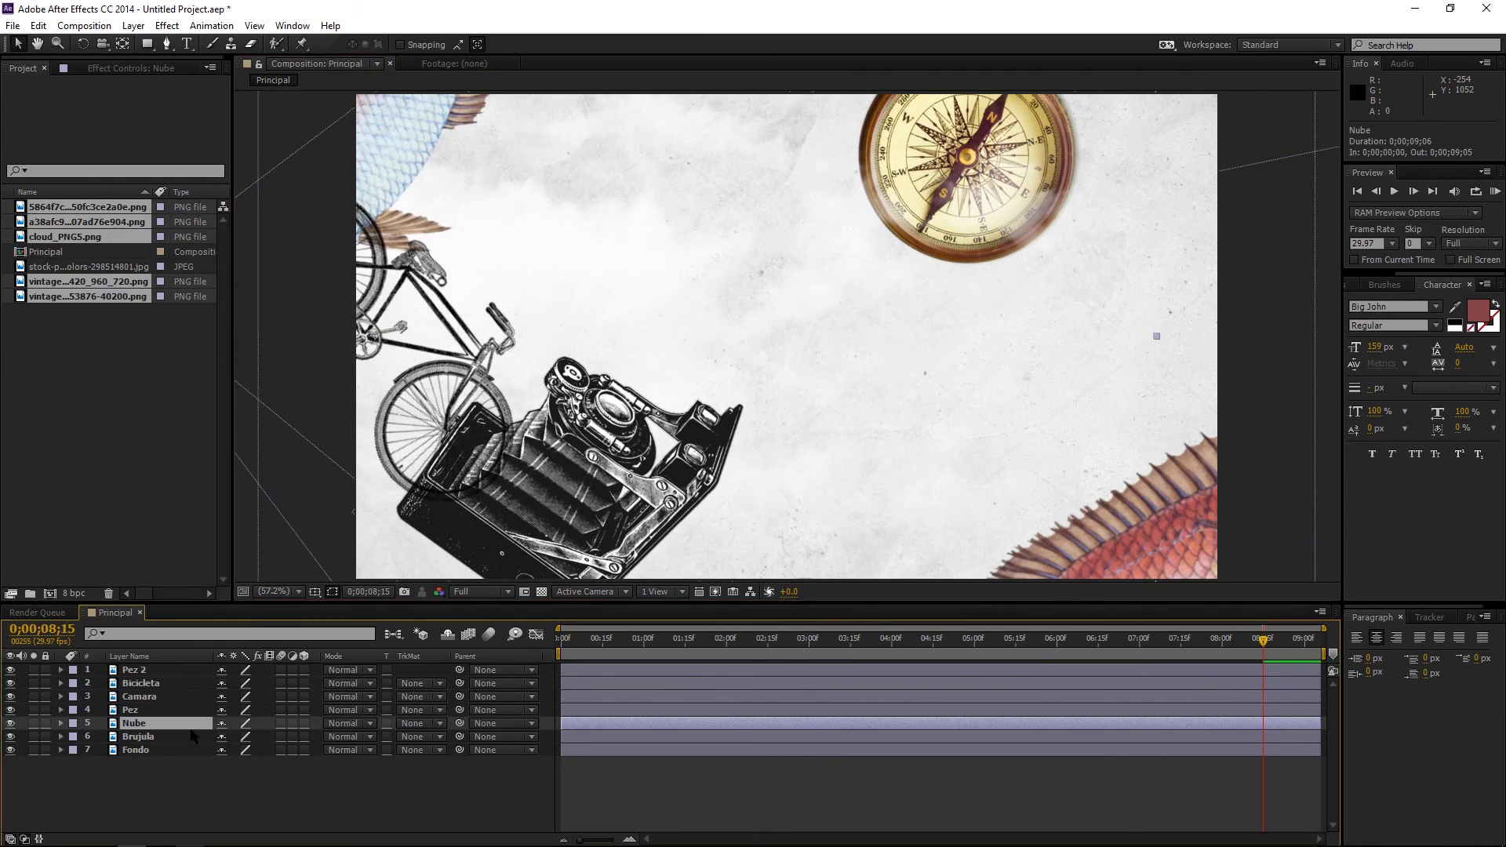
key("ctrl+d")
mouse_move(793, 337)
left_mouse_down()
mouse_move(1191, 468)
mouse_move(1192, 506)
mouse_move(1145, 562)
left_mouse_up()
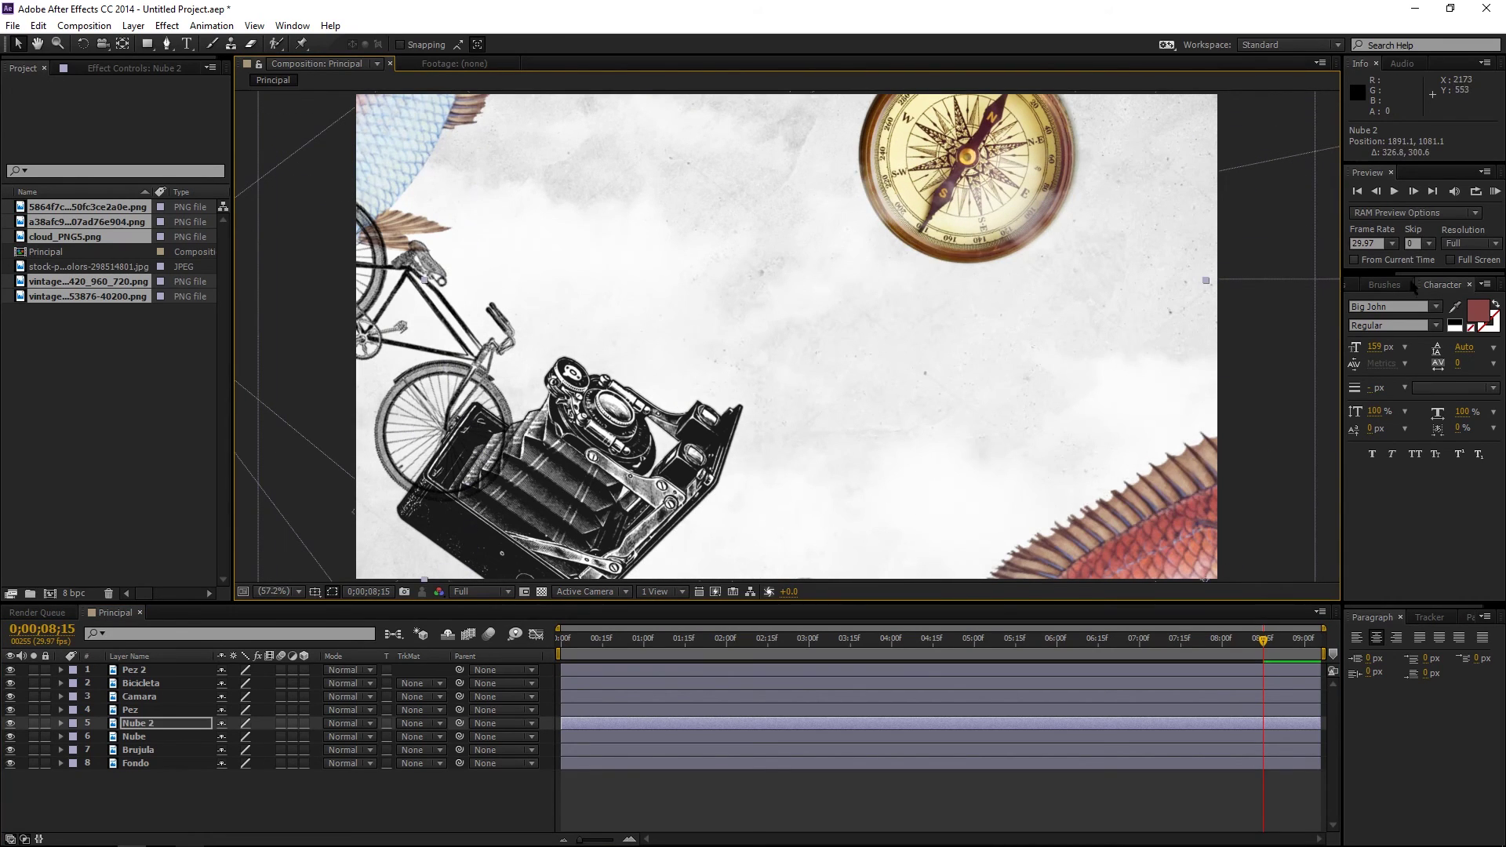
Apply CC Toner to Nube 2 and set its Highlights colour to teal
left_click(1357, 278)
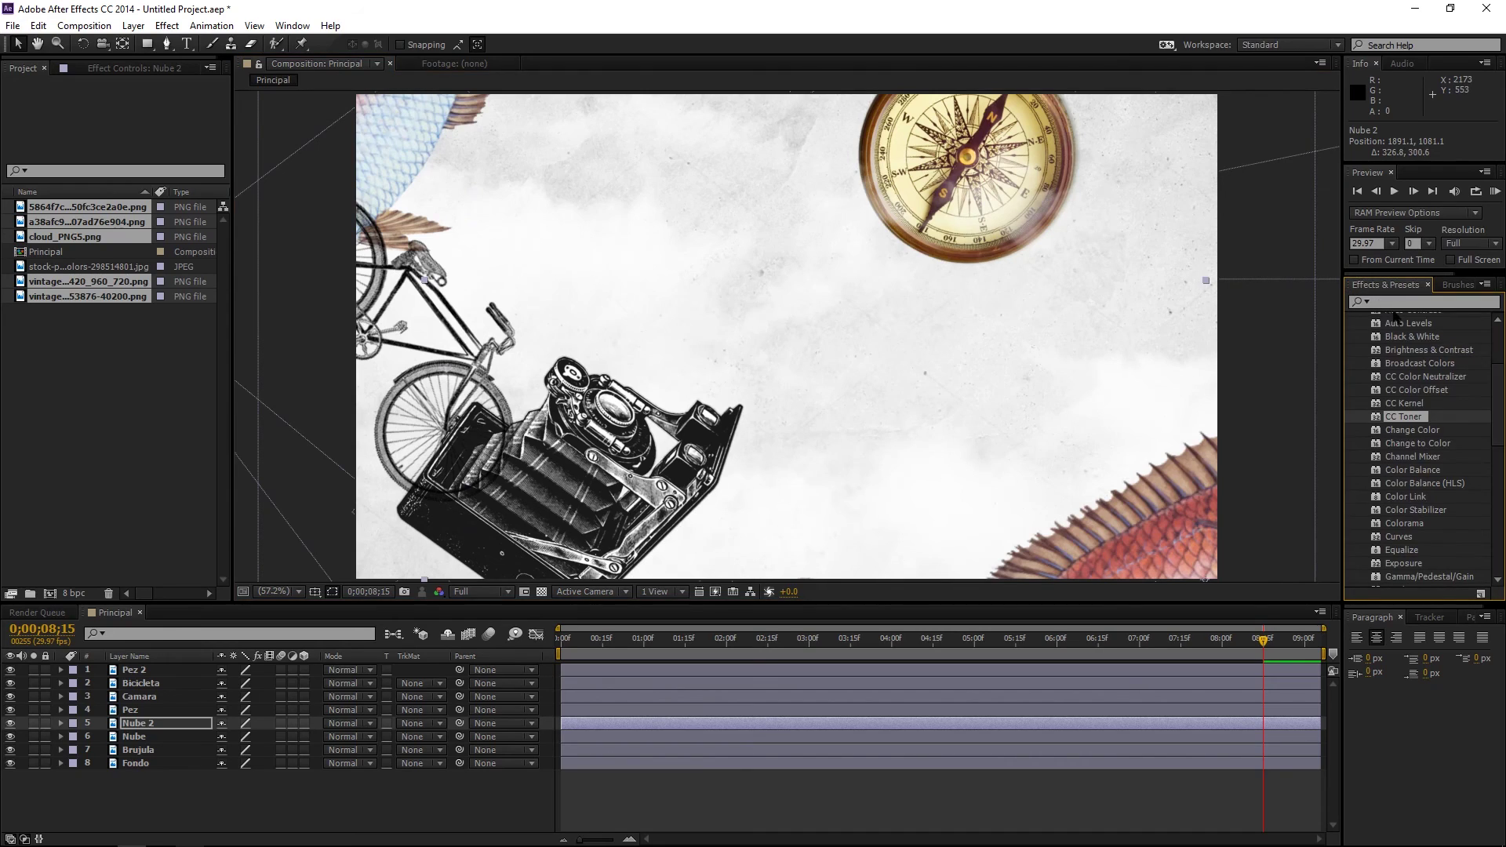
left_click_drag(1412, 424, 180, 722)
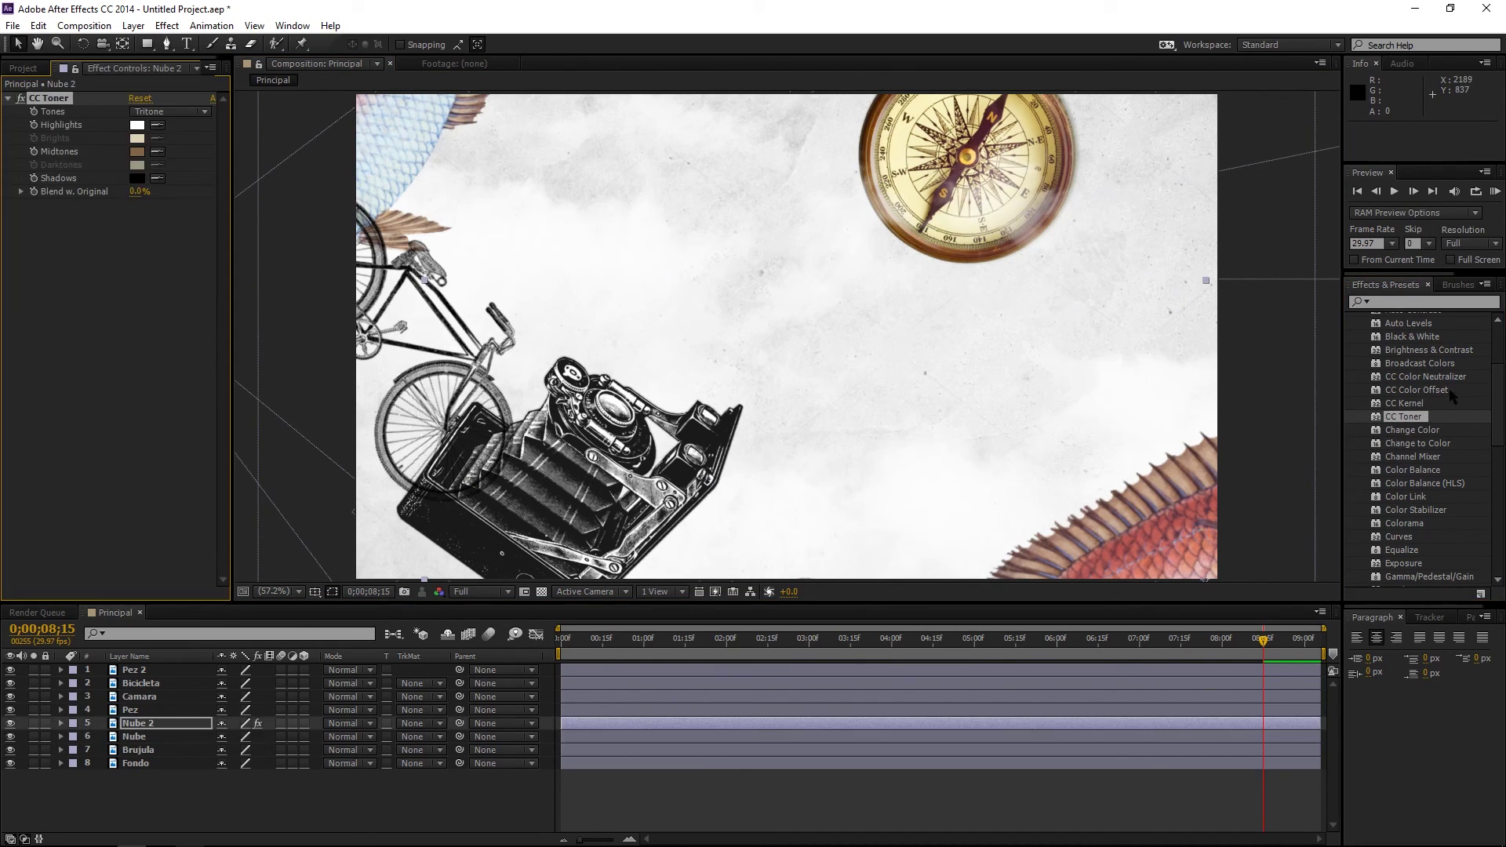
left_click(1410, 426)
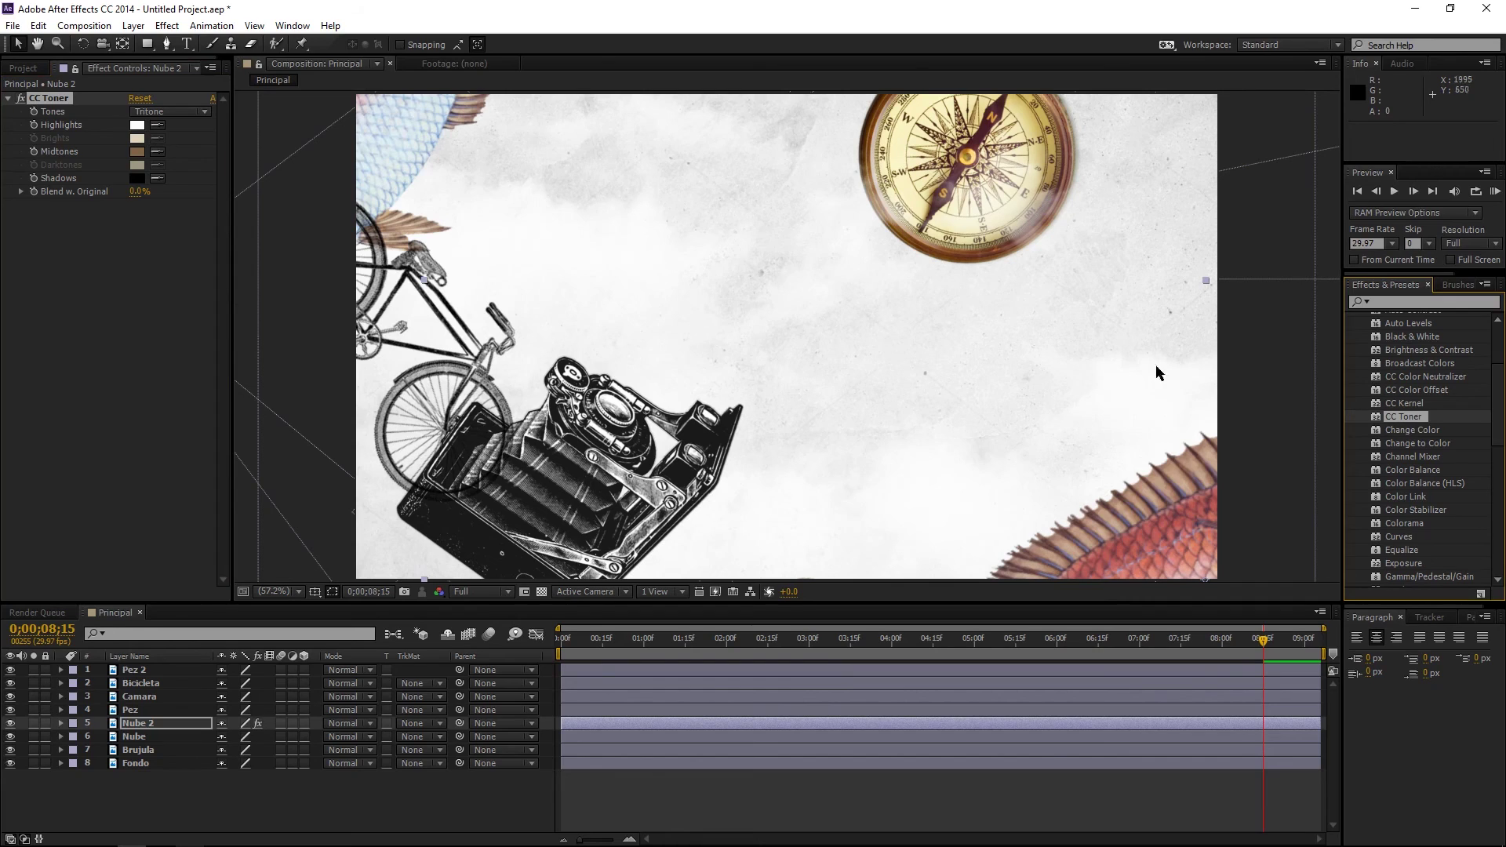
left_click(137, 127)
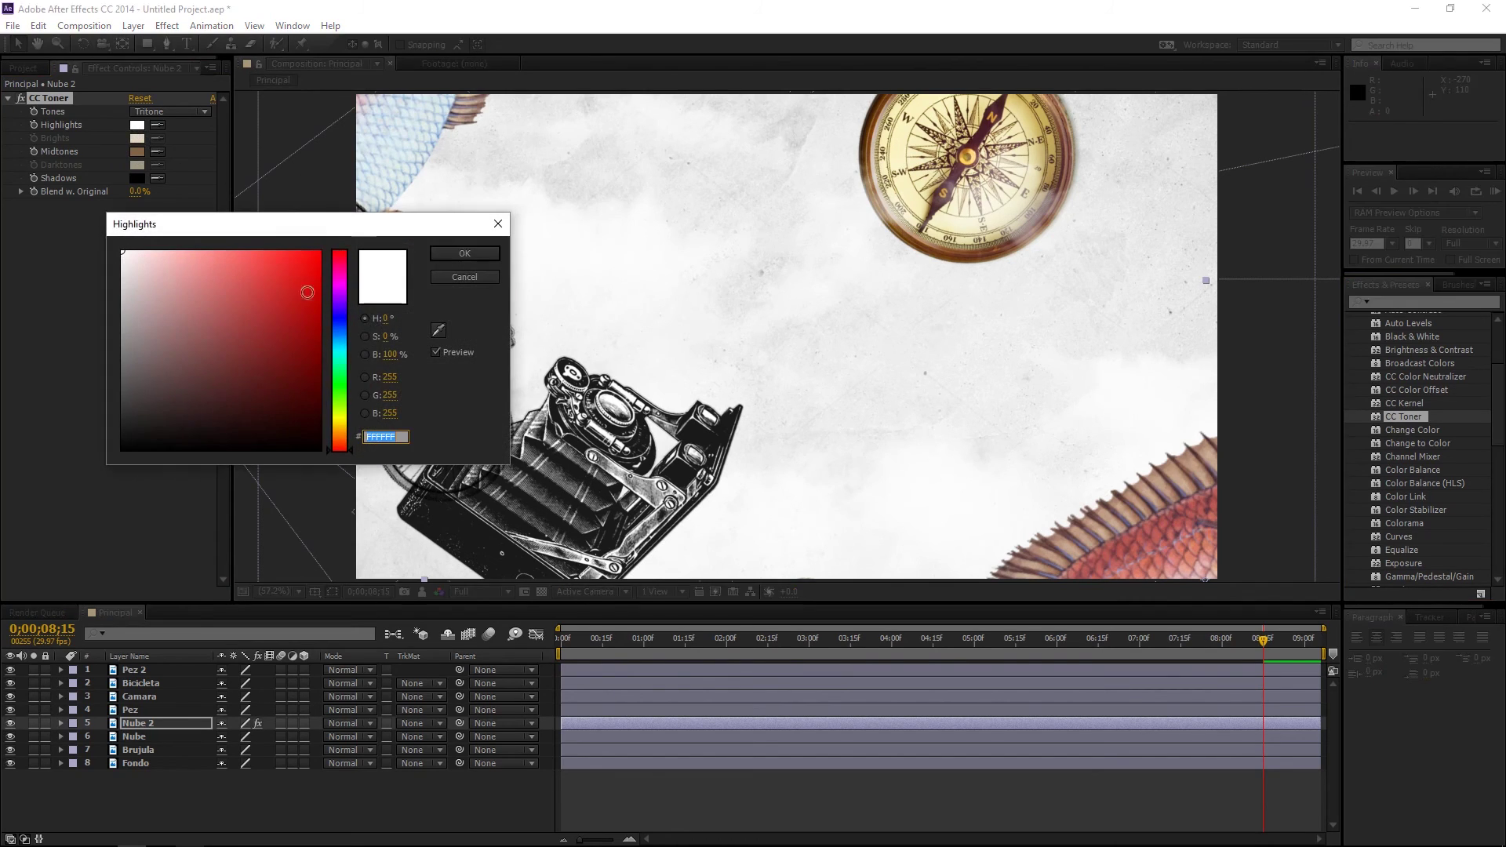
mouse_move(235, 337)
left_mouse_down()
mouse_move(287, 295)
mouse_move(142, 411)
left_mouse_up()
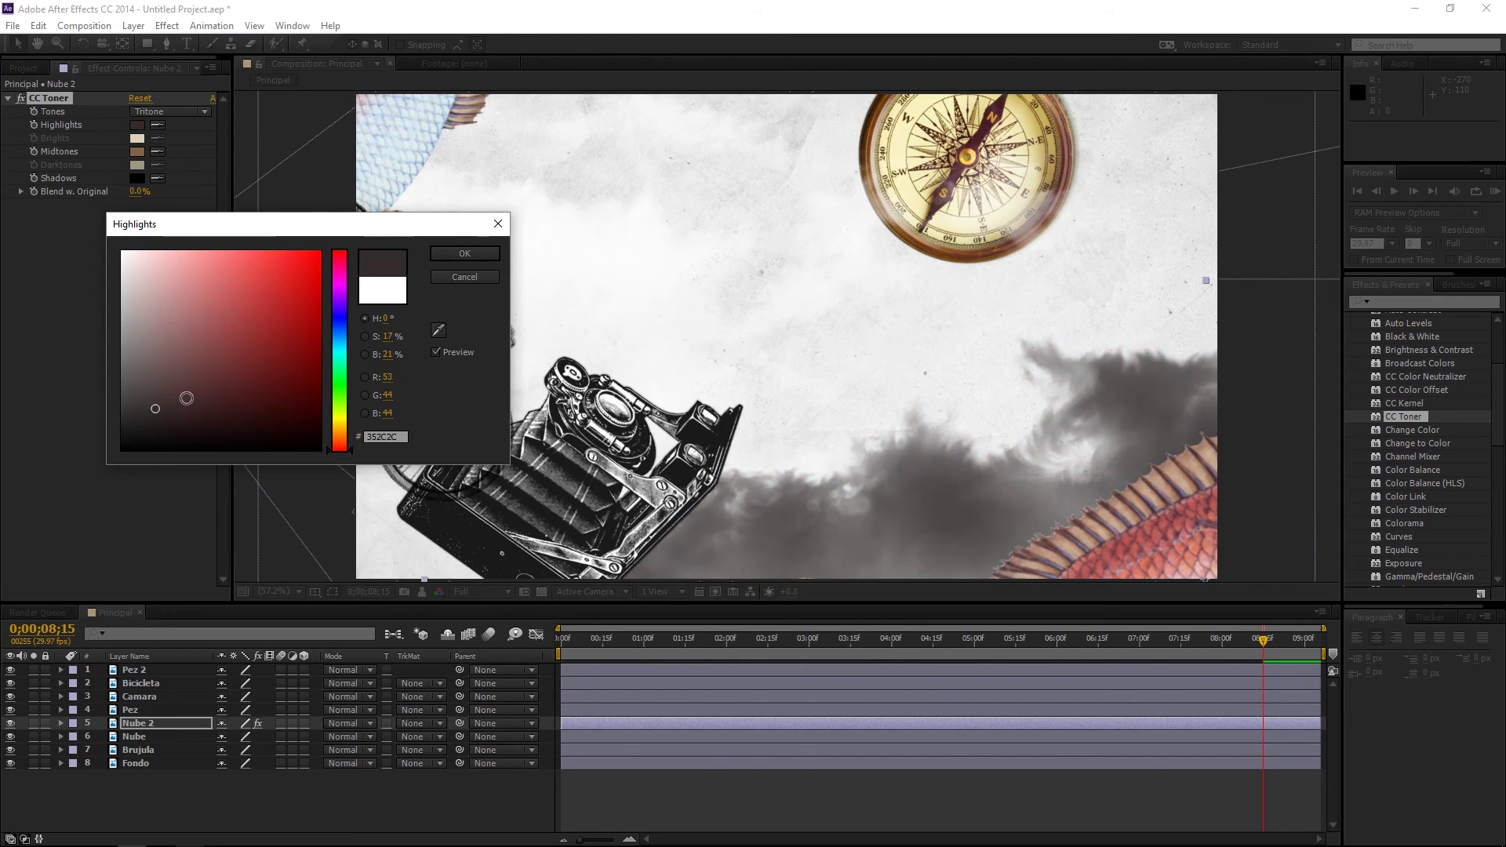
left_click(172, 409)
left_click(257, 388)
left_click(306, 322)
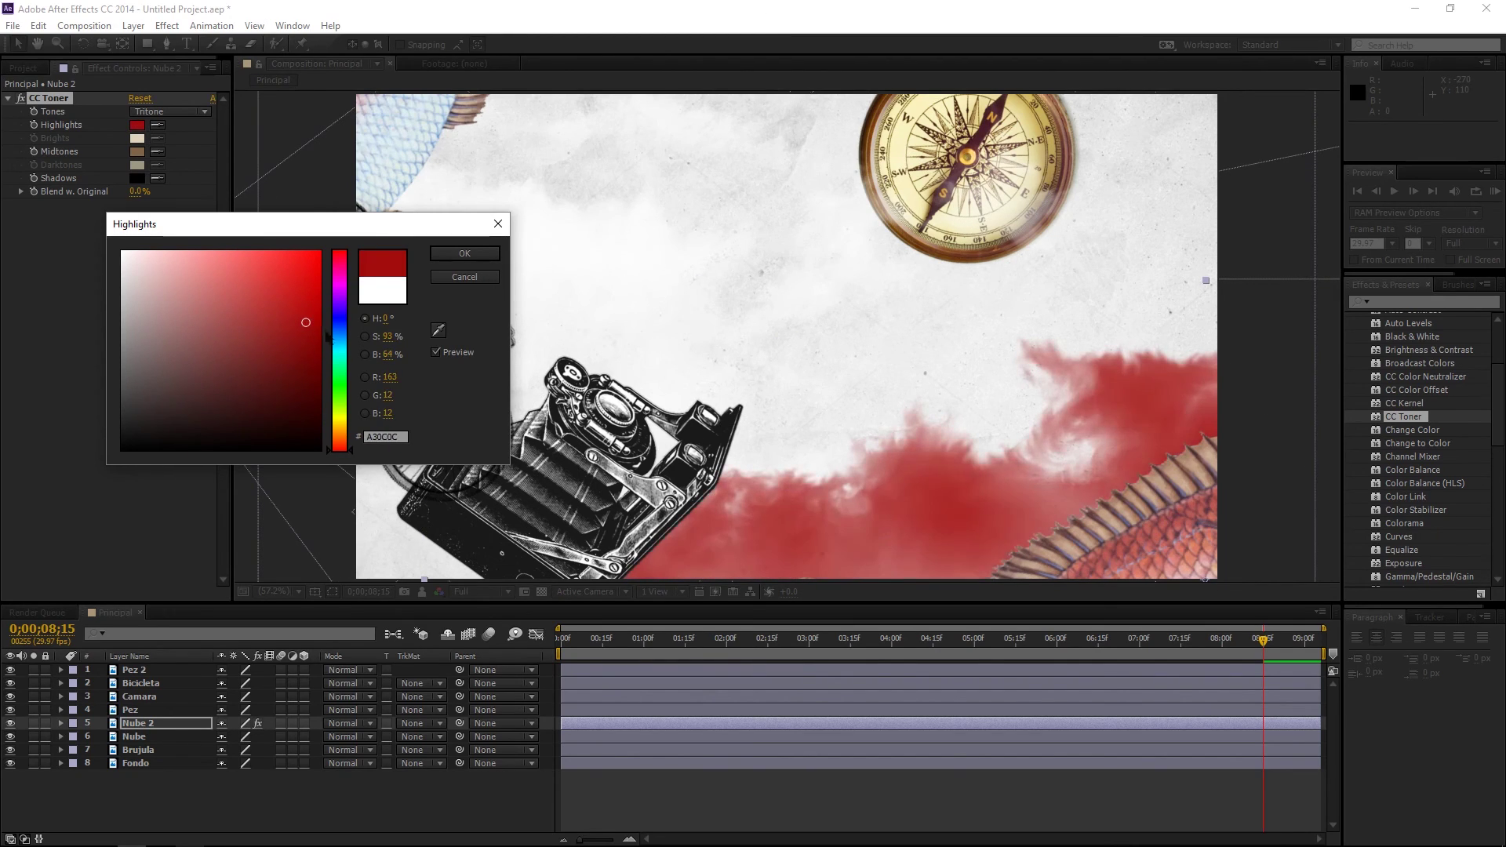
mouse_move(339, 333)
left_mouse_down()
mouse_move(342, 310)
mouse_move(344, 347)
left_mouse_up()
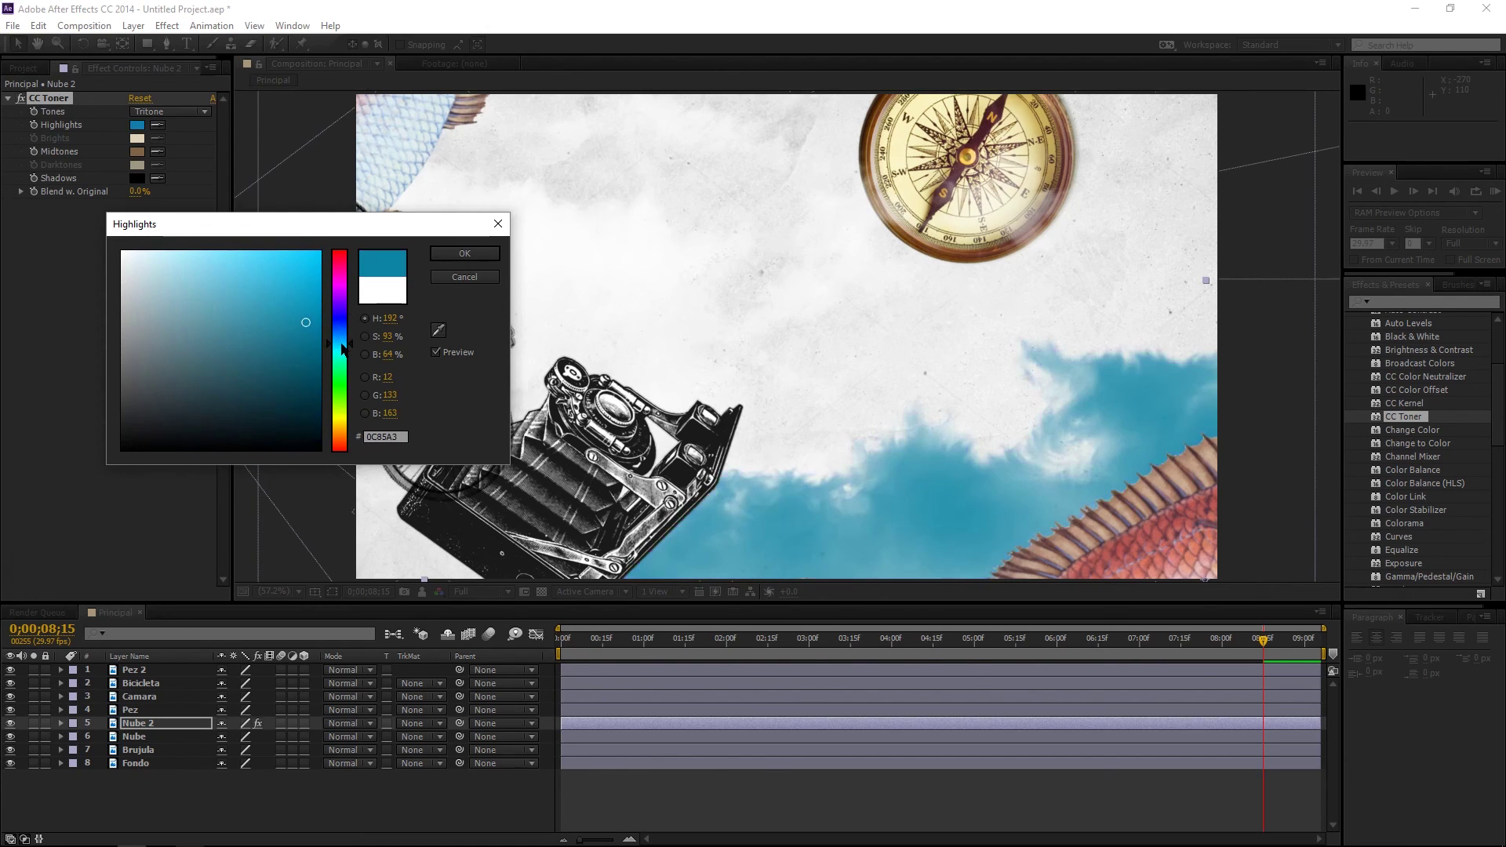
left_click(253, 388)
left_click_drag(205, 402, 222, 350)
left_click(450, 253)
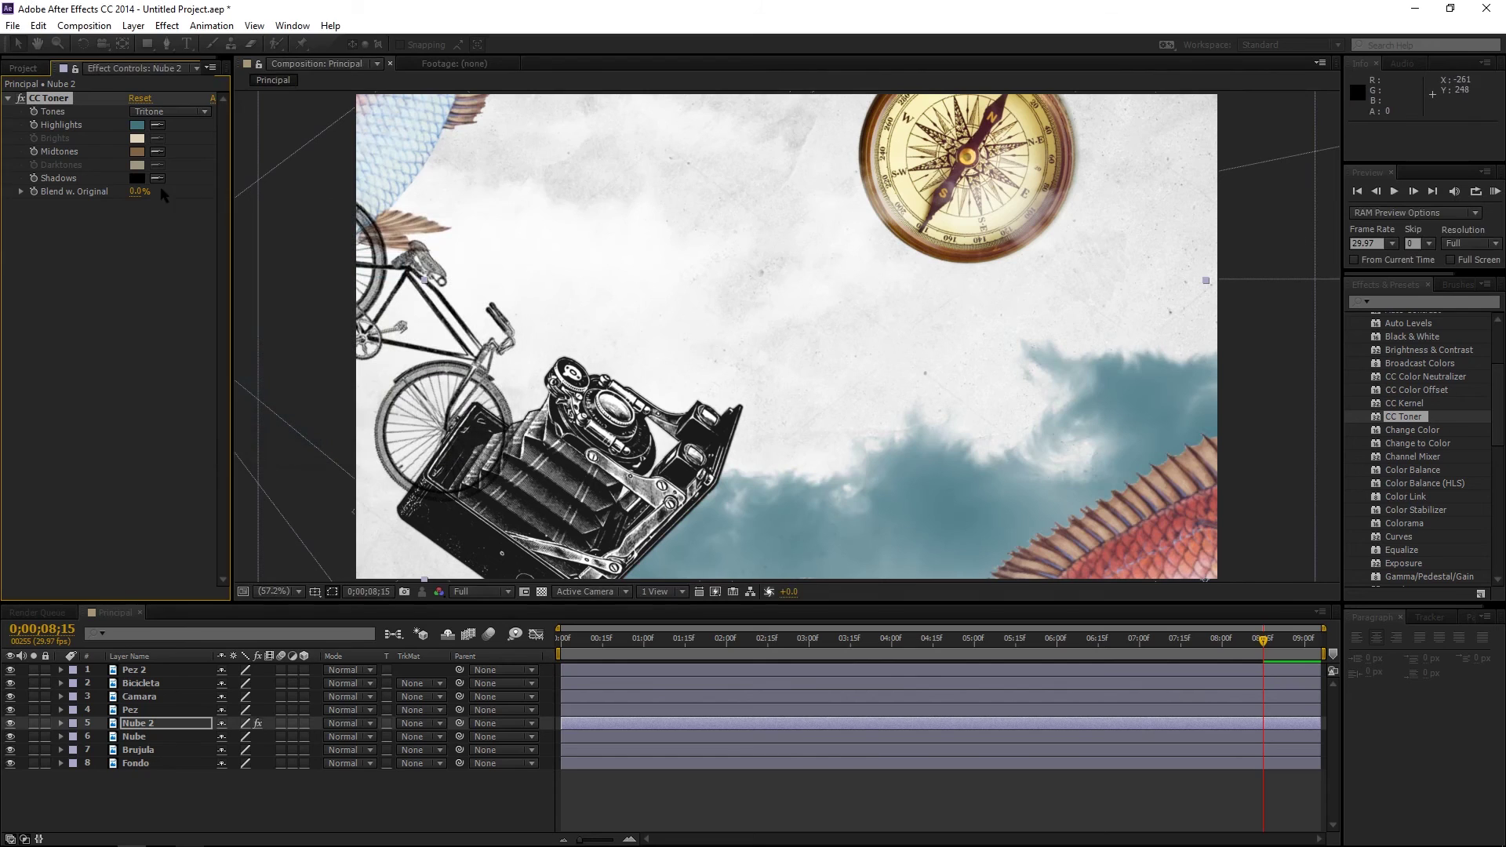
Set the Nube layer's CC Toner highlights to a muted teal
left_click(135, 737)
left_click(138, 125)
left_click(256, 405)
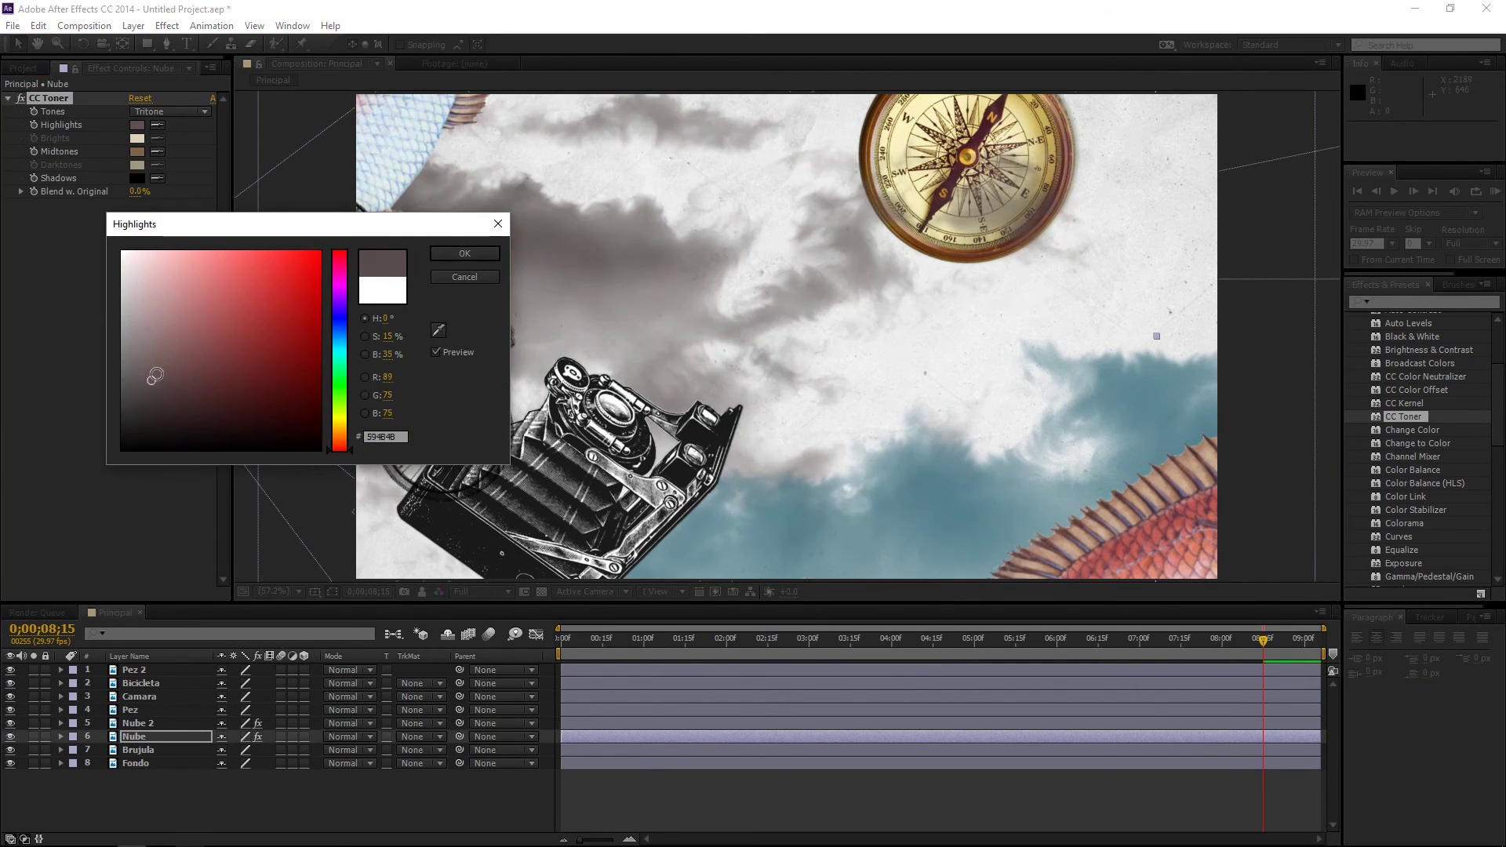
mouse_move(339, 448)
left_mouse_down()
mouse_move(339, 318)
mouse_move(339, 351)
left_mouse_up()
left_click(199, 384)
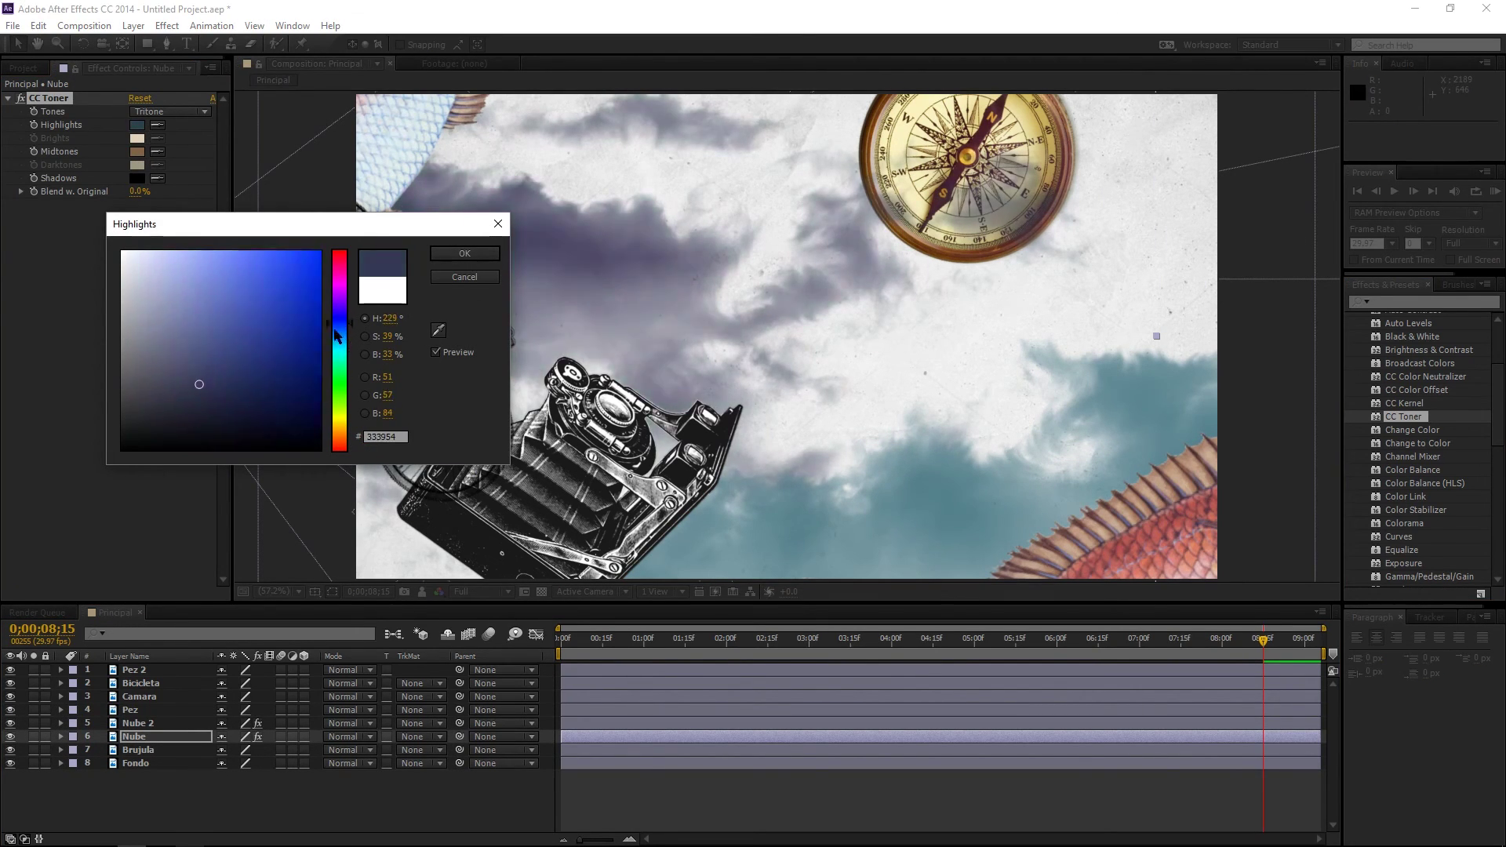
key("Return")
Move Nube 2 to the top of the layer stack and shift its clouds slightly left
key("Home")
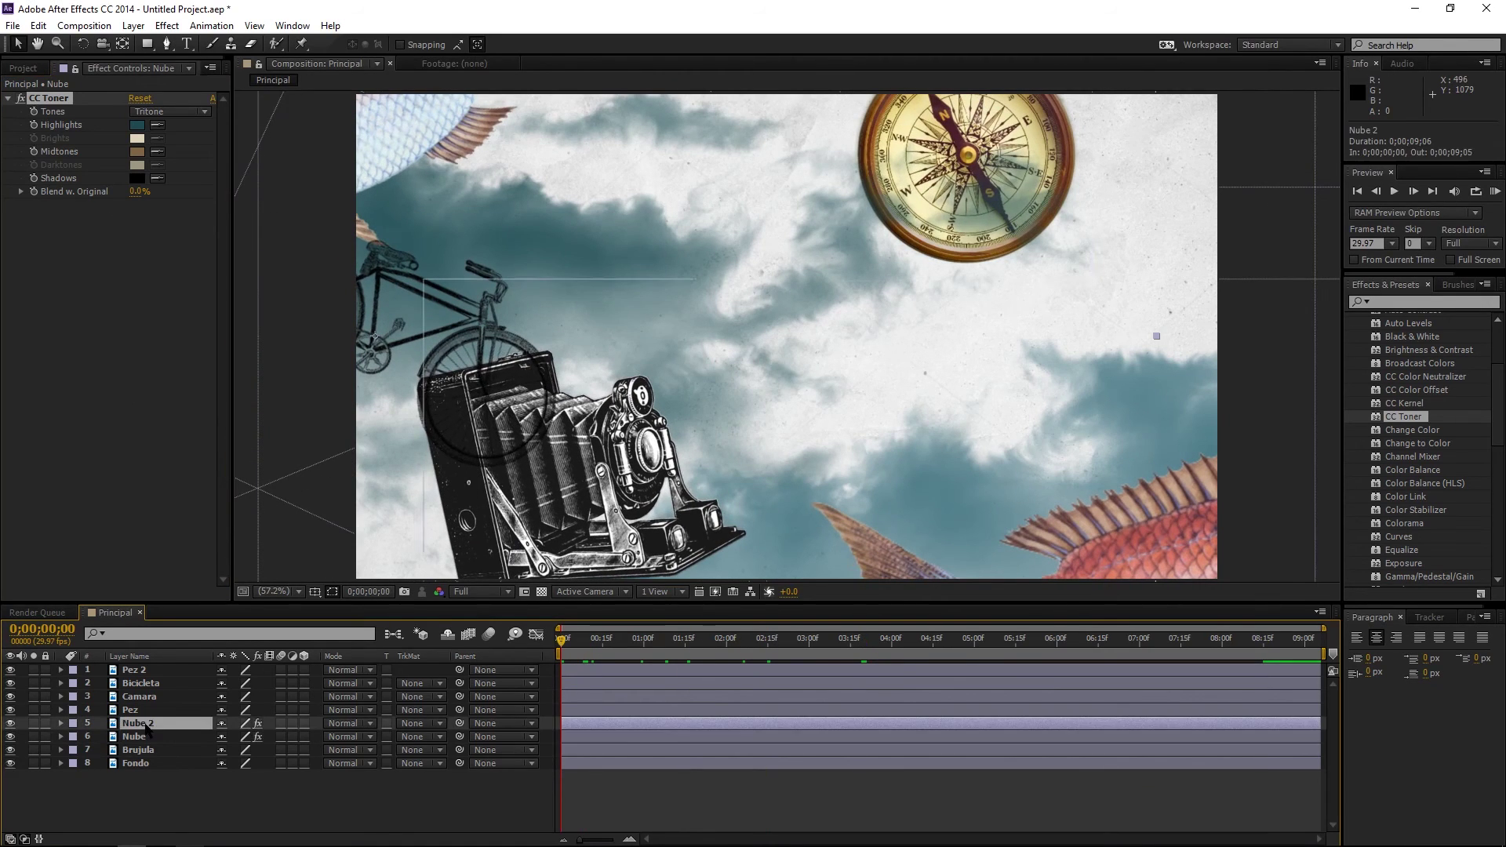
left_click_drag(148, 724, 154, 682)
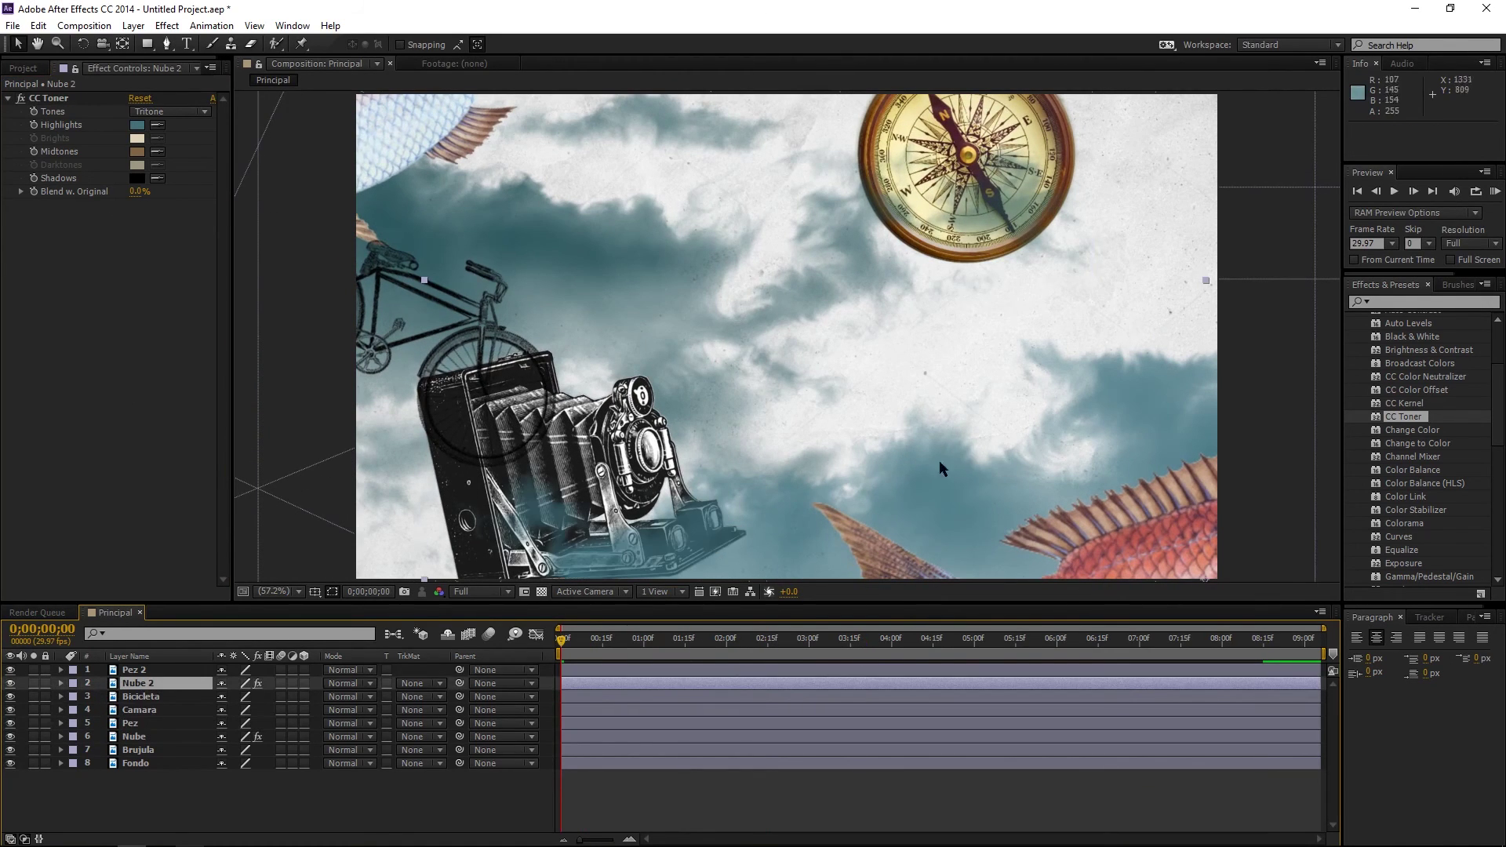
left_click_drag(925, 505, 854, 506)
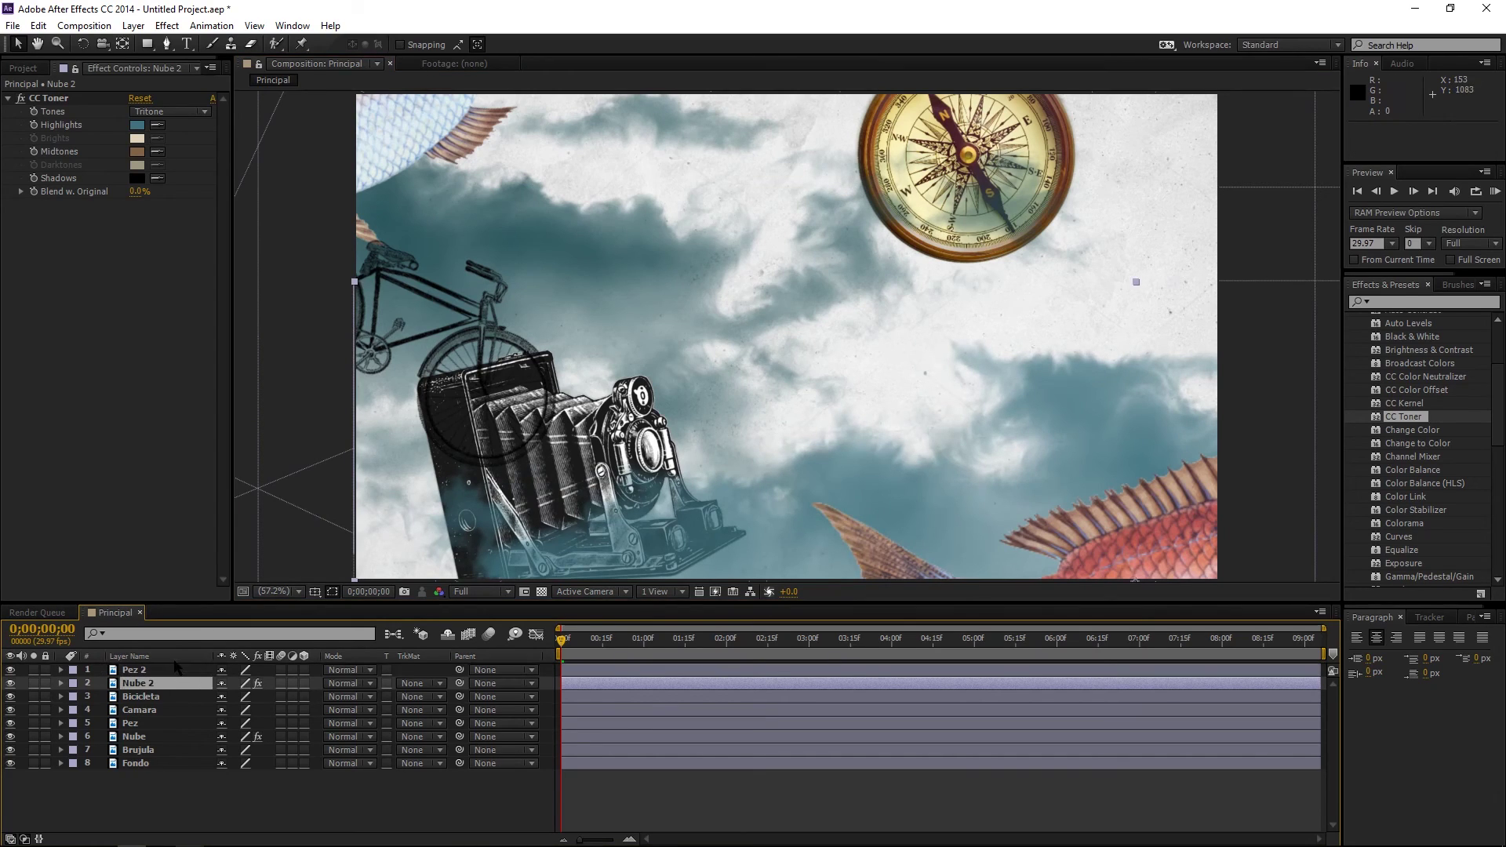
left_click_drag(171, 678, 171, 665)
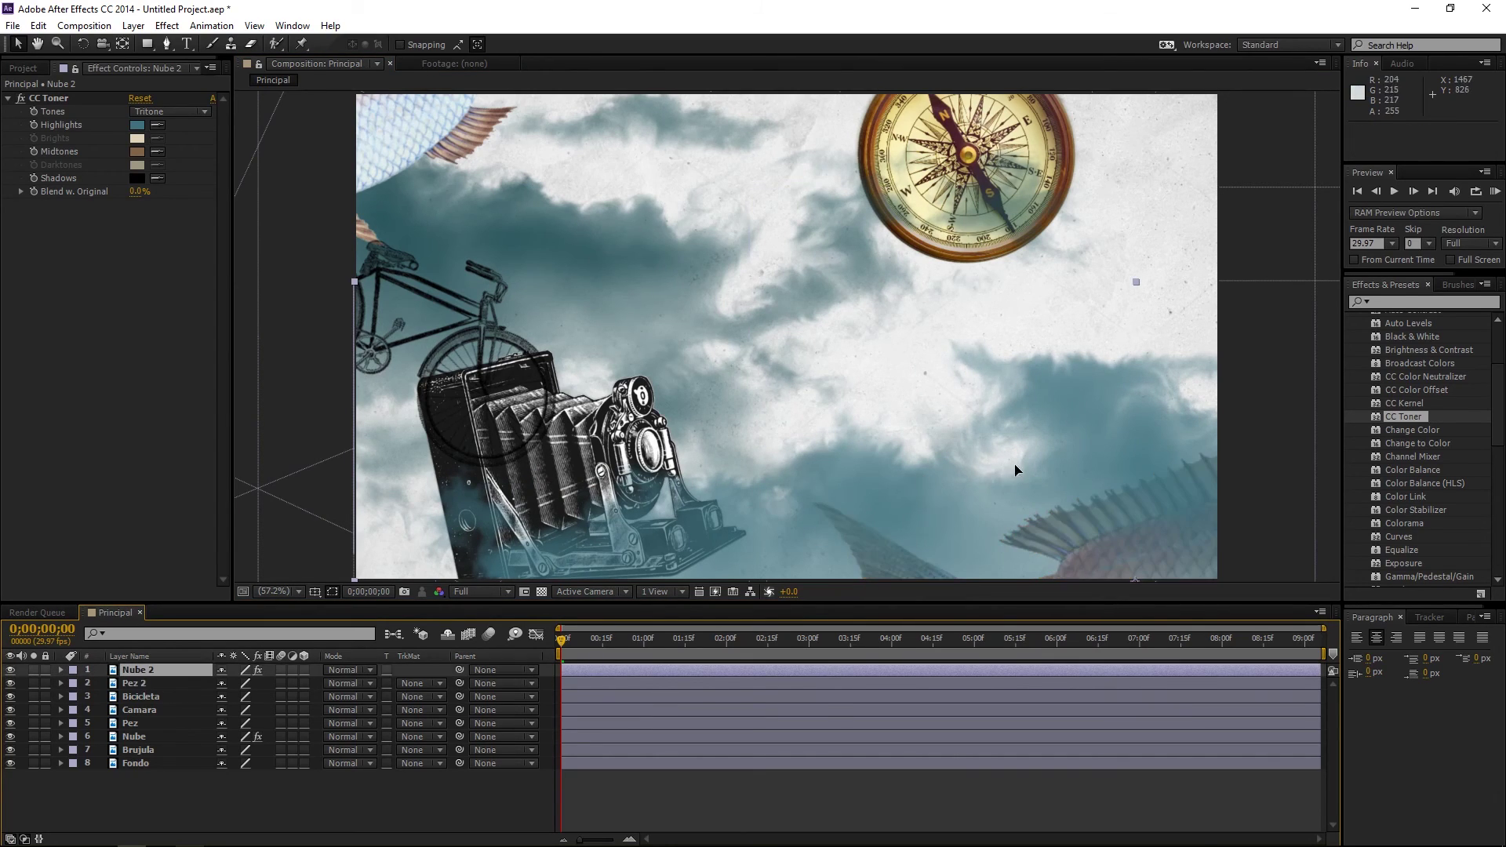
Set Nube 2 opacity to 87% and Nube opacity to 80%
left_click_drag(1015, 464, 1009, 467)
key("t")
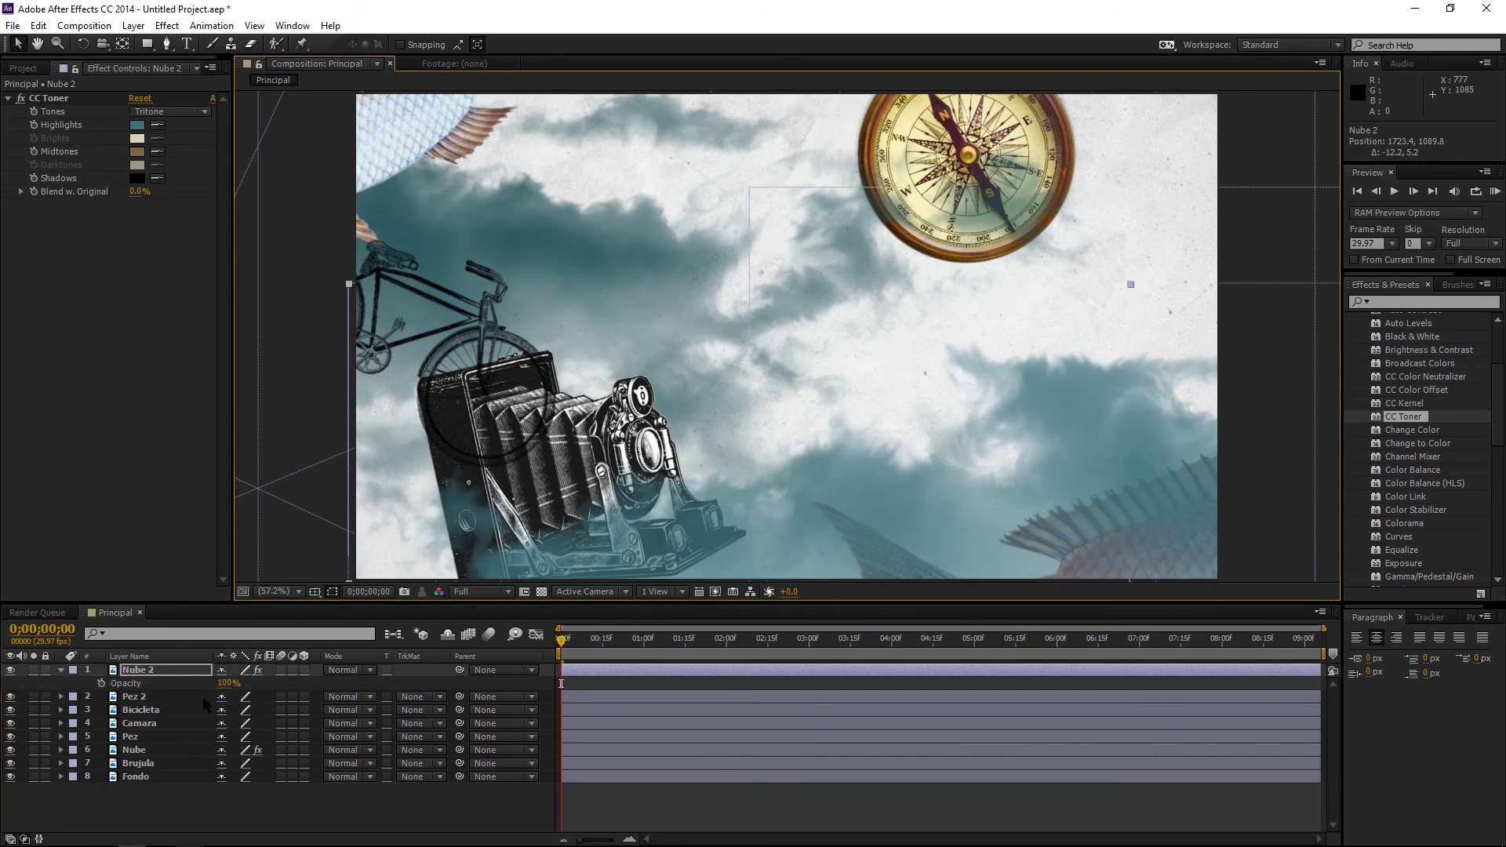
left_click_drag(222, 682, 212, 683)
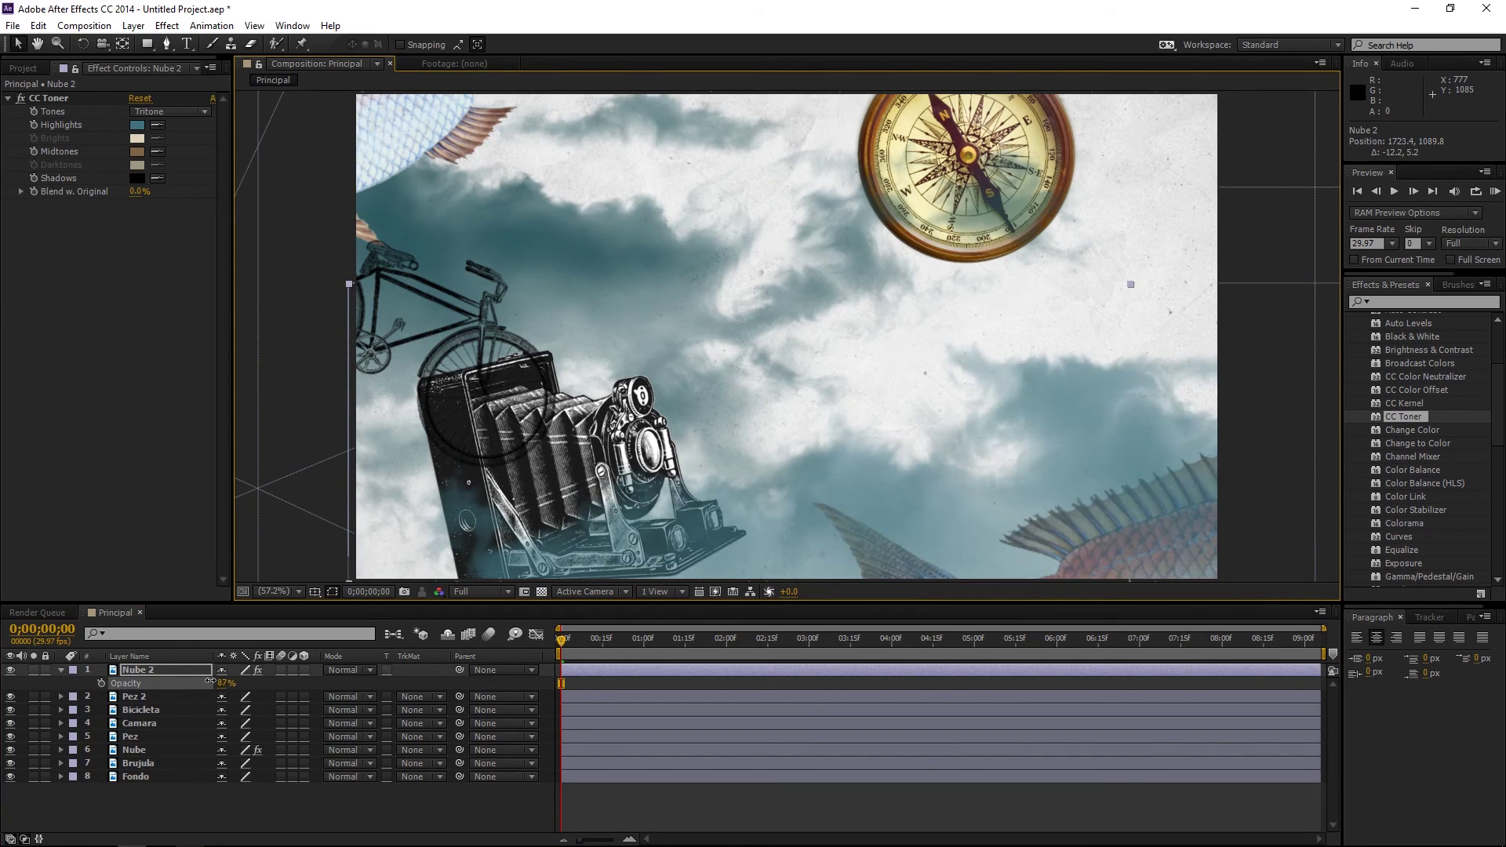
left_click(135, 750)
key("t")
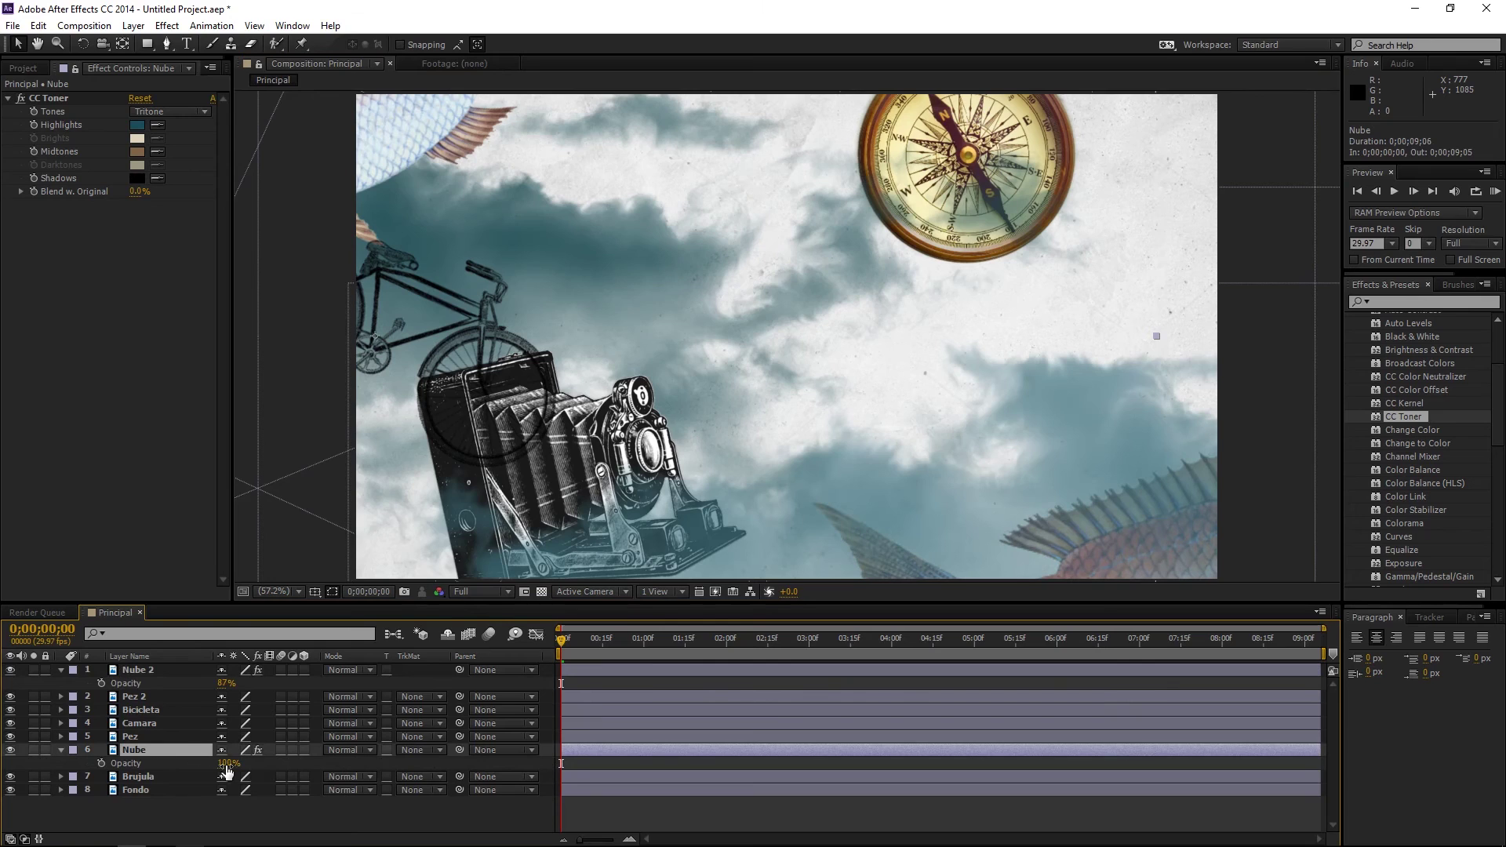
left_click_drag(223, 763, 210, 764)
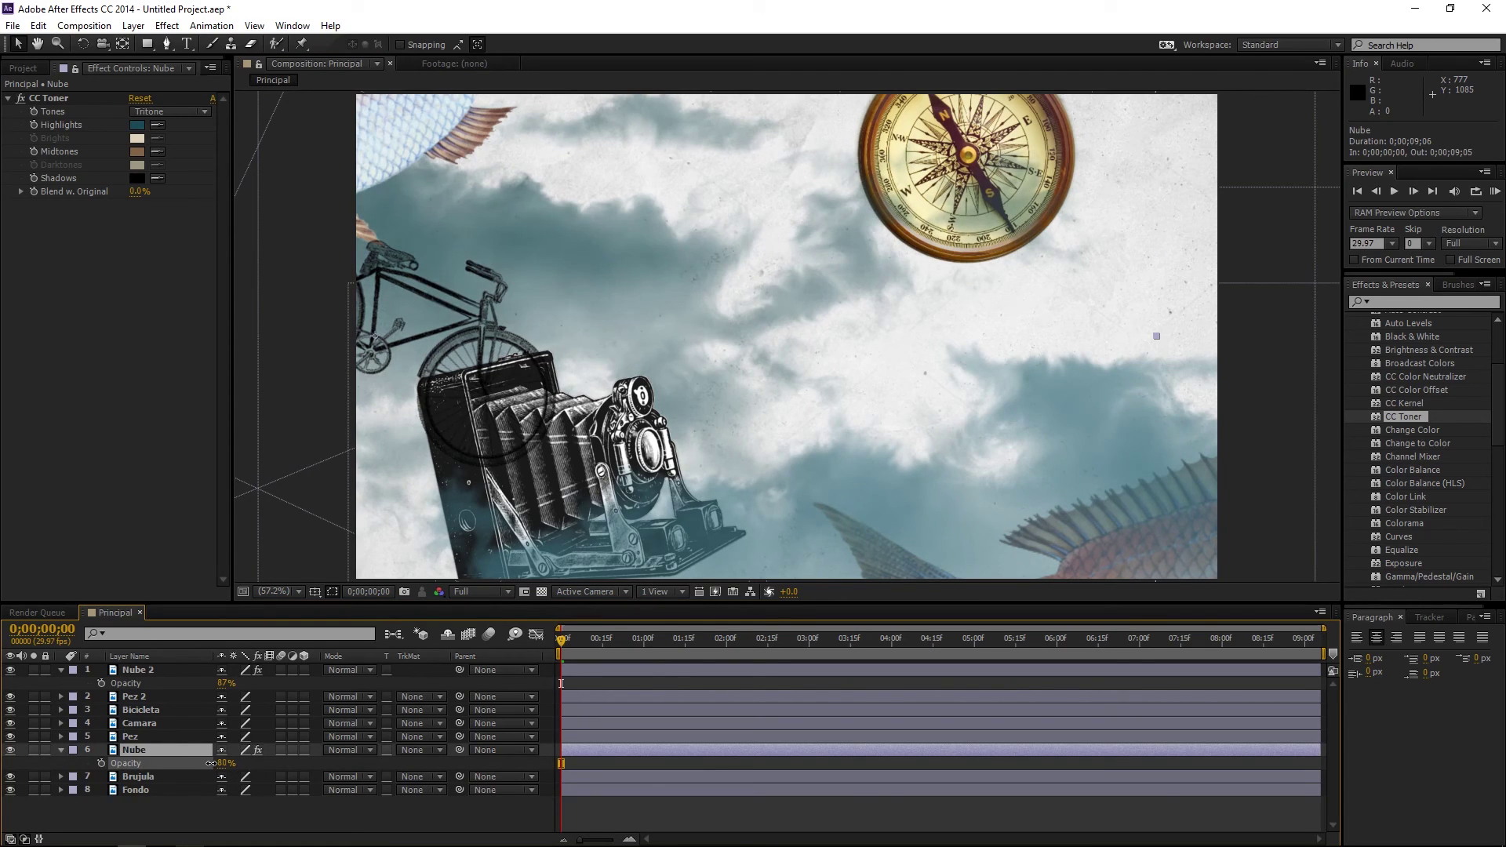
Run a RAM preview of the softened cloud veil
left_click(188, 802)
left_click(1496, 192)
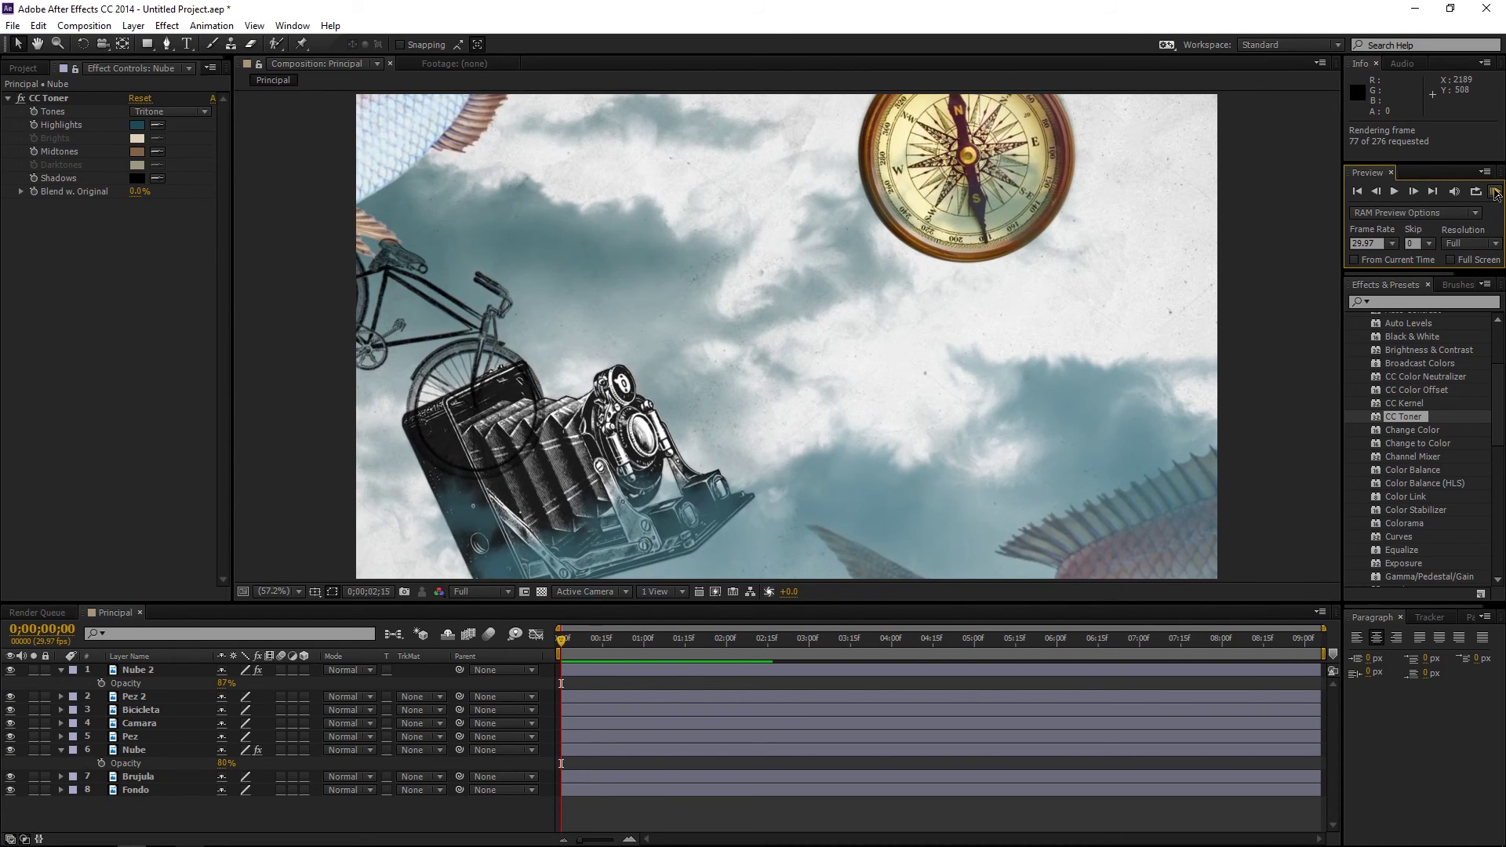
left_click(72, 749)
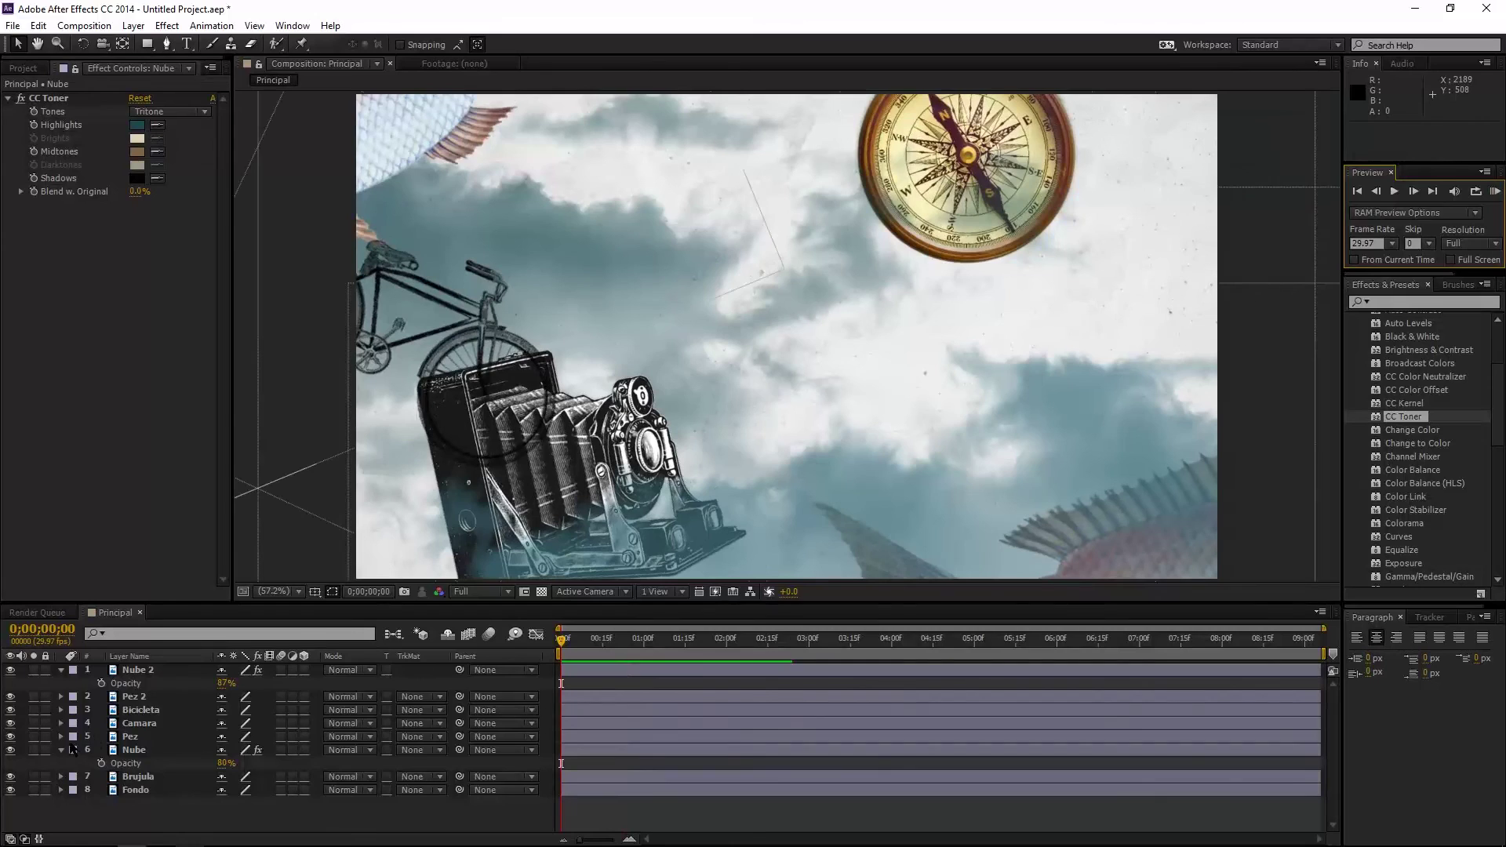
Type a red 'LA OREJA de' title mid-frame and nudge it slightly left and up
key("ctrl+t")
left_click(605, 345)
type("LA")
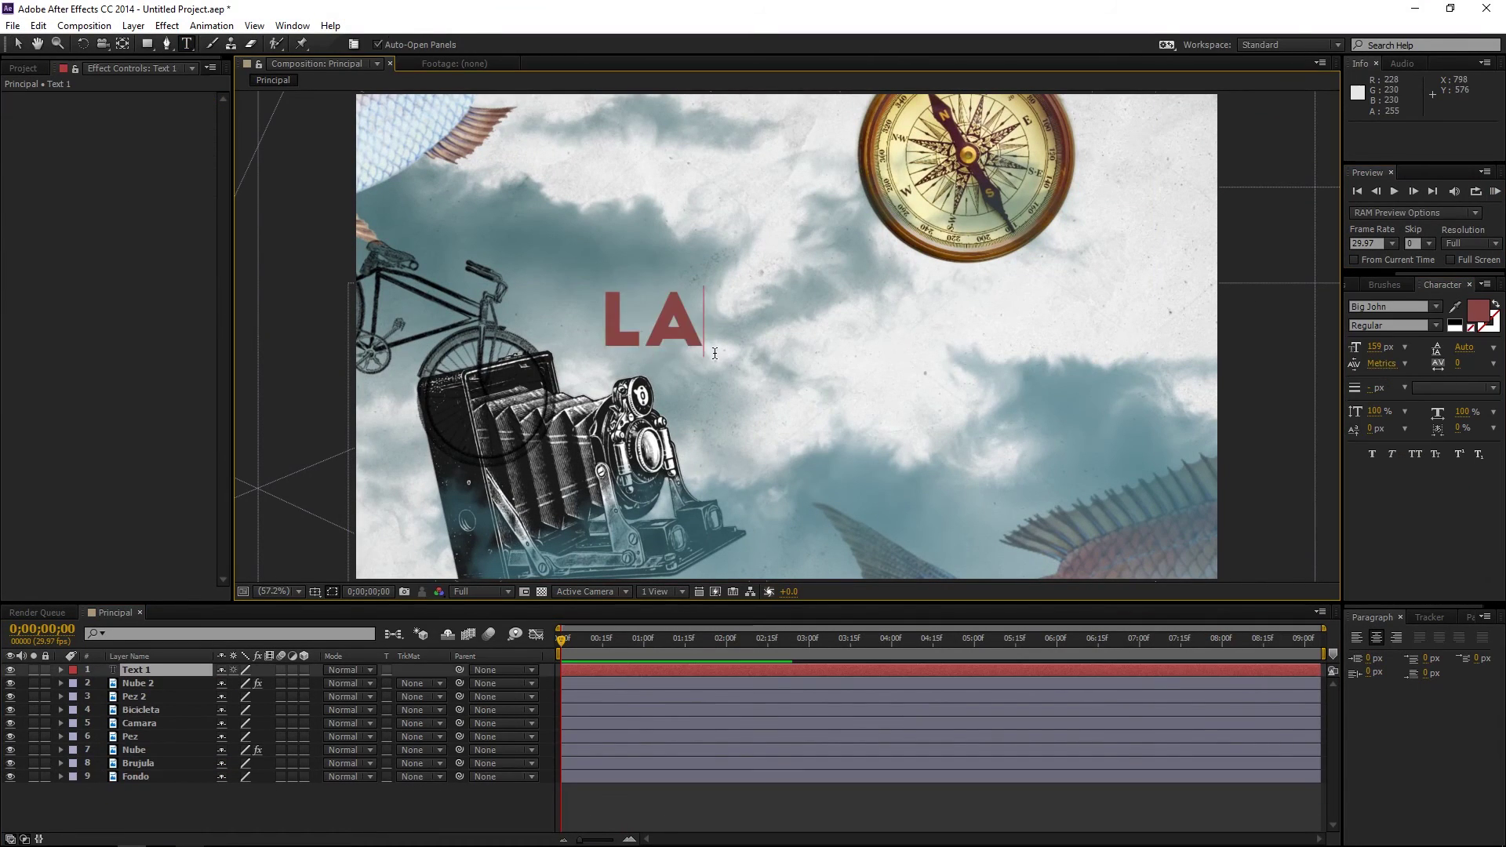
type(" OREJA")
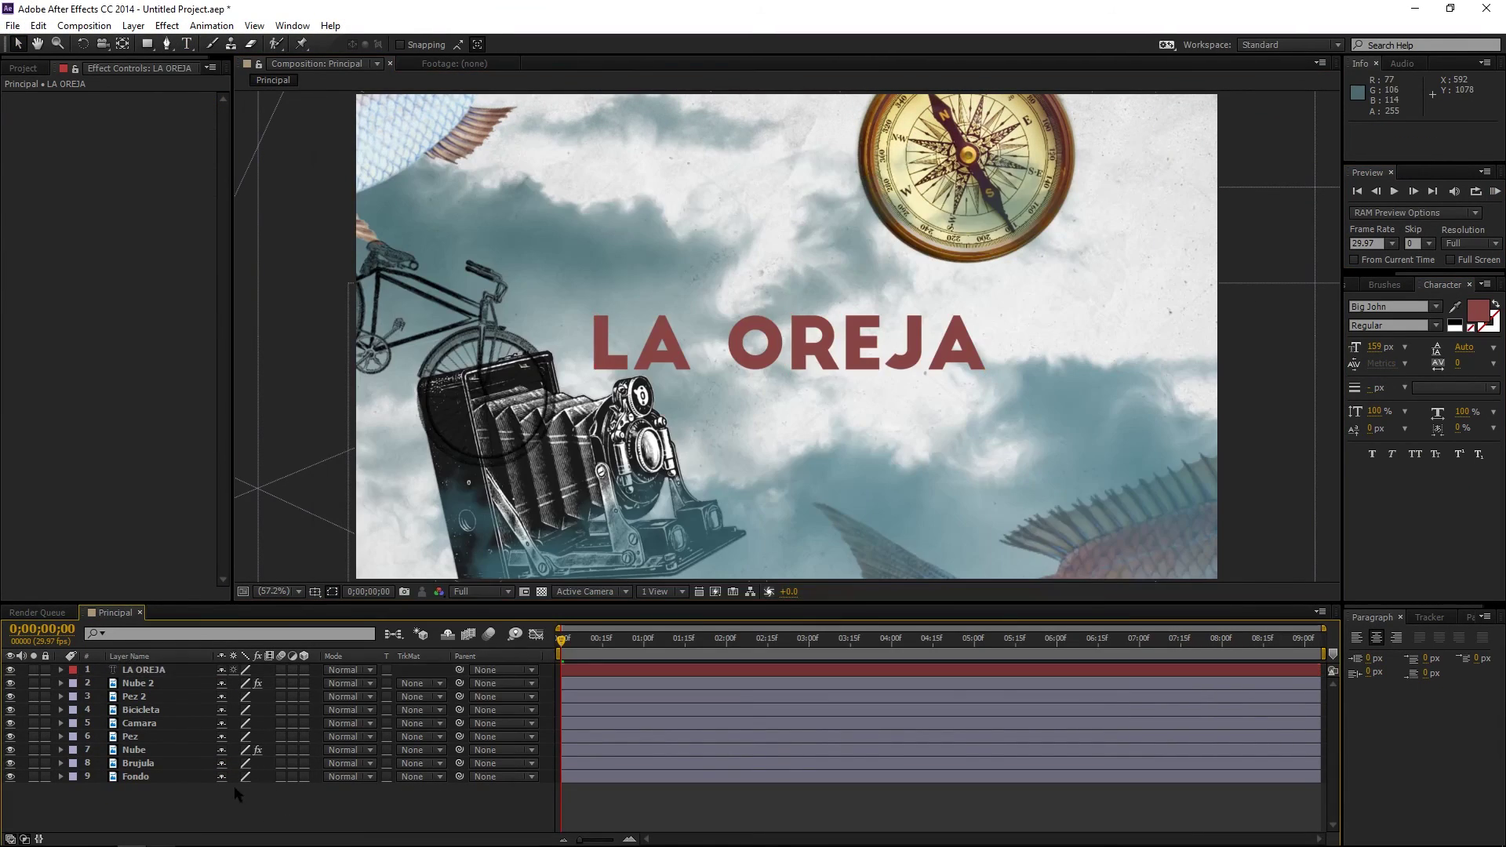
type(" de")
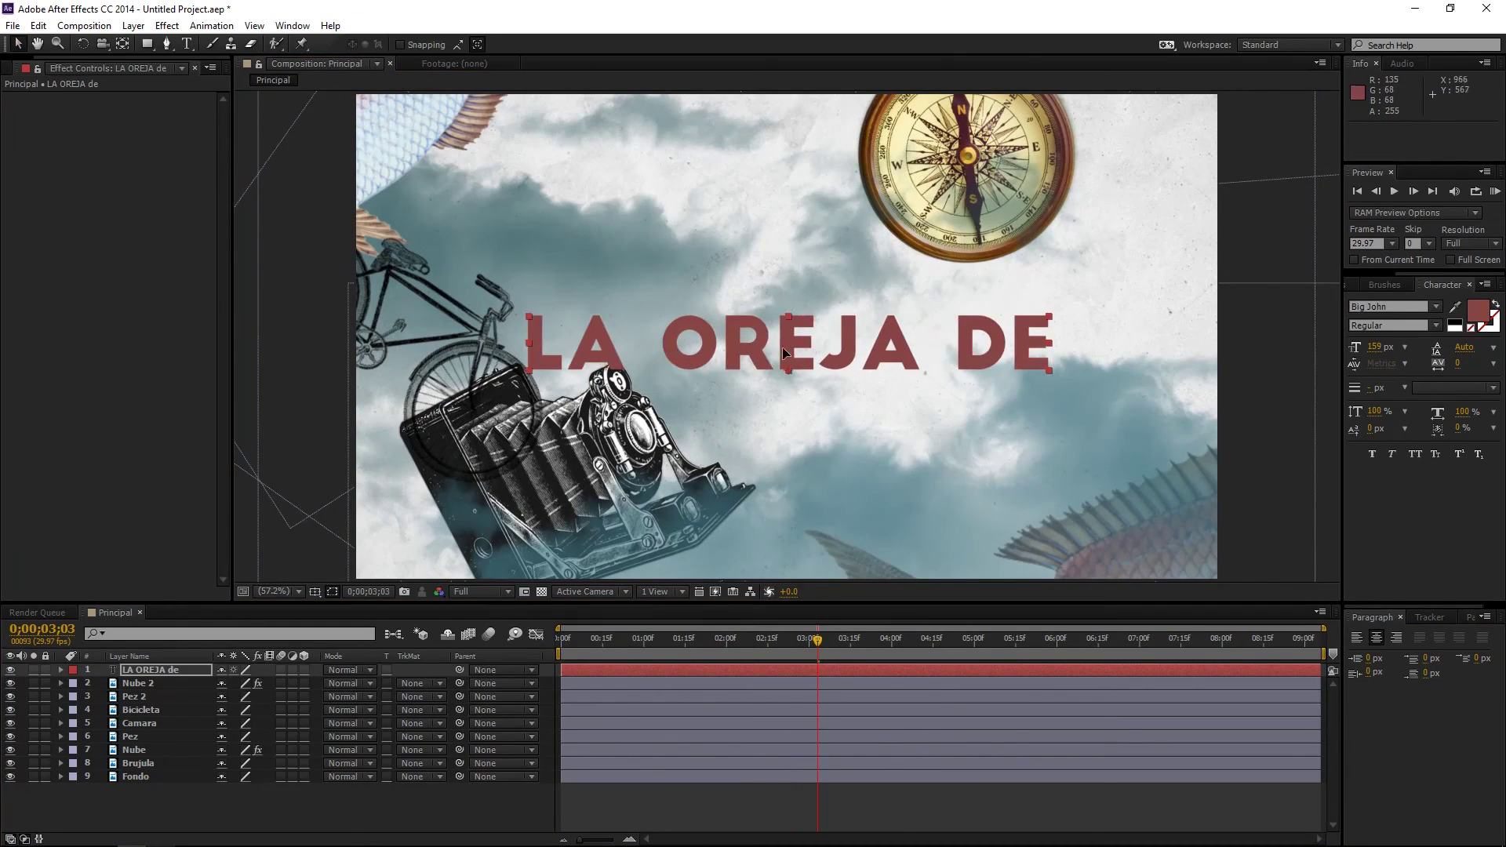
left_click_drag(782, 347, 769, 343)
key("space")
key("space")
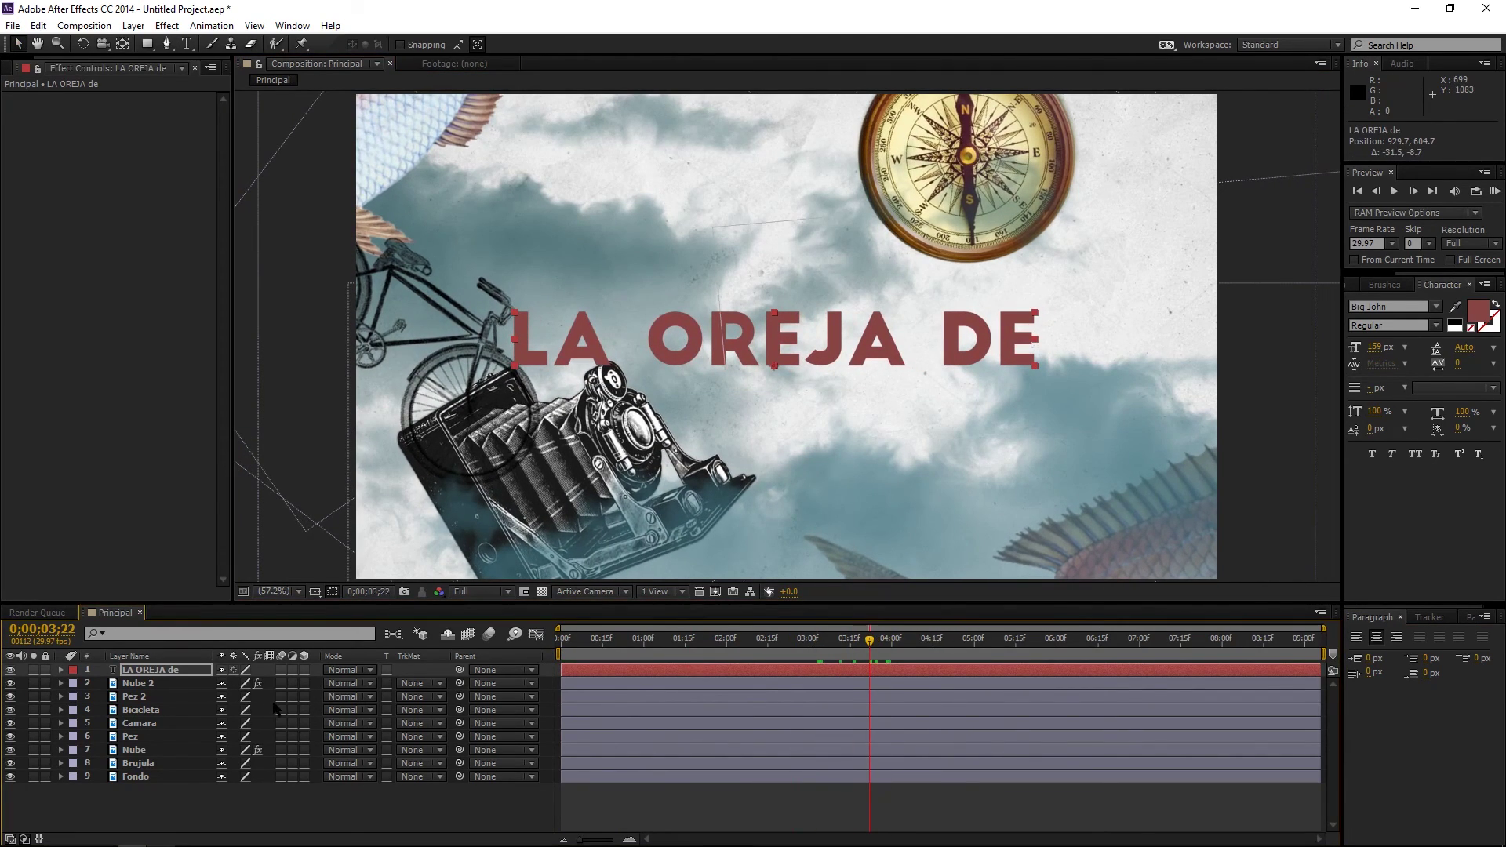
Duplicate the 'LA OREJA de' text layer
key("ctrl+d")
key("t")
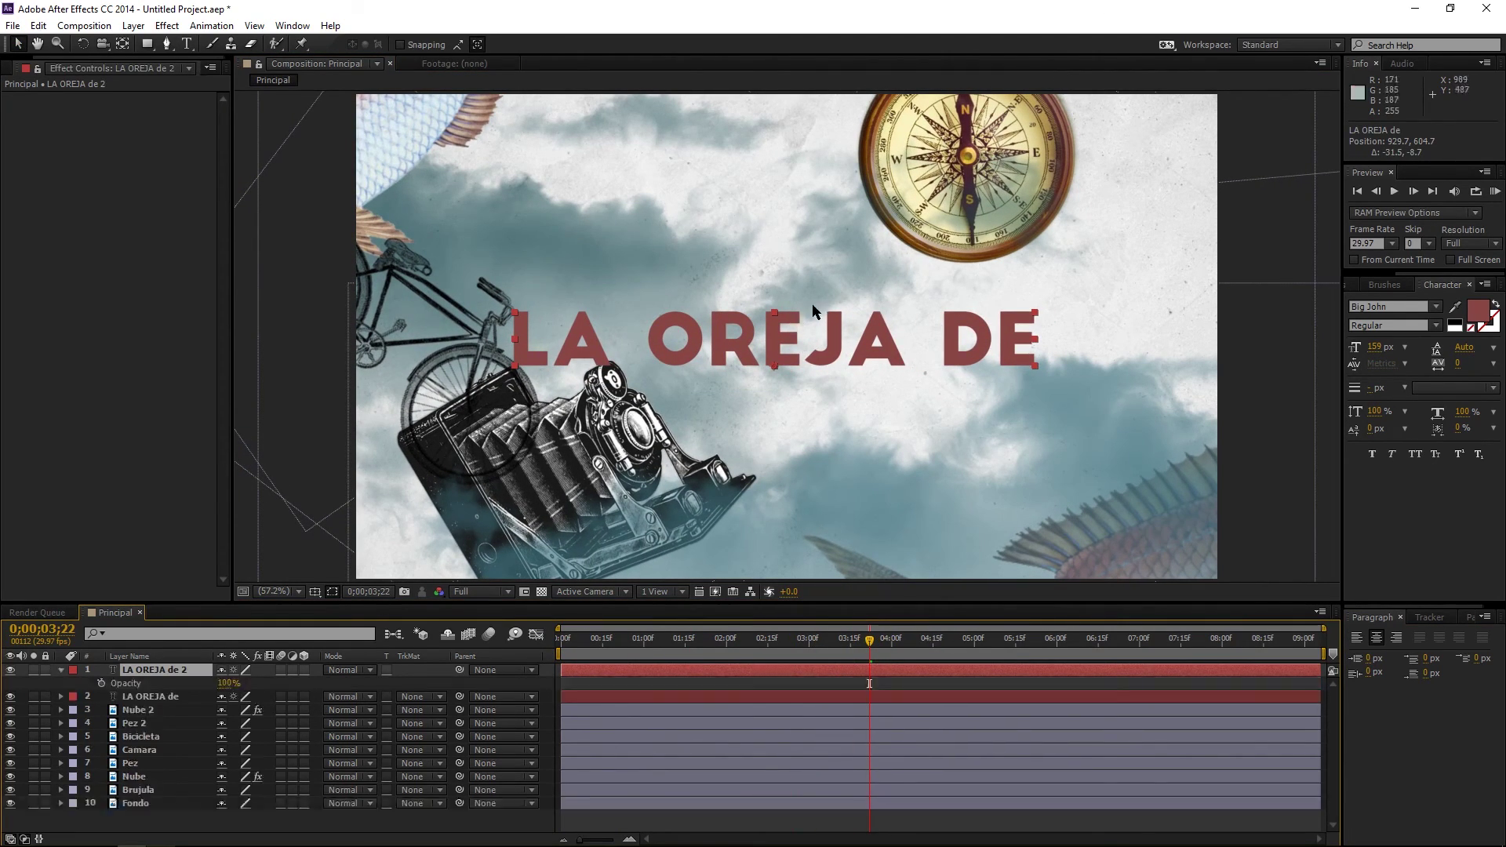
key("t")
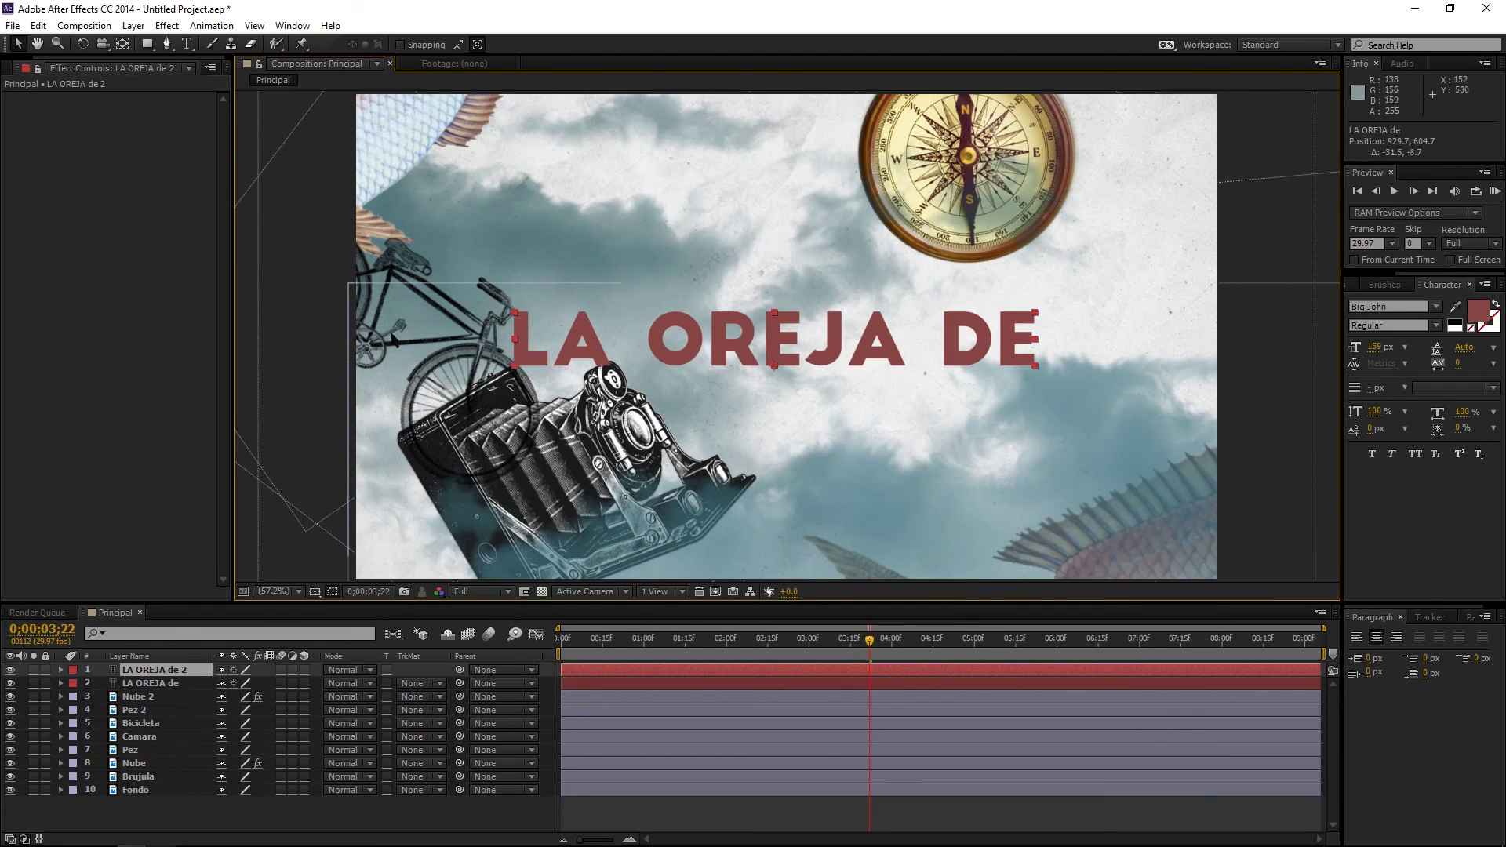
left_click(146, 44)
Retype the duplicate as 'de van gogh' starting at 3;28, and end 'LA OREJA de' at 4;05
double_click(817, 347)
type("de van gogh")
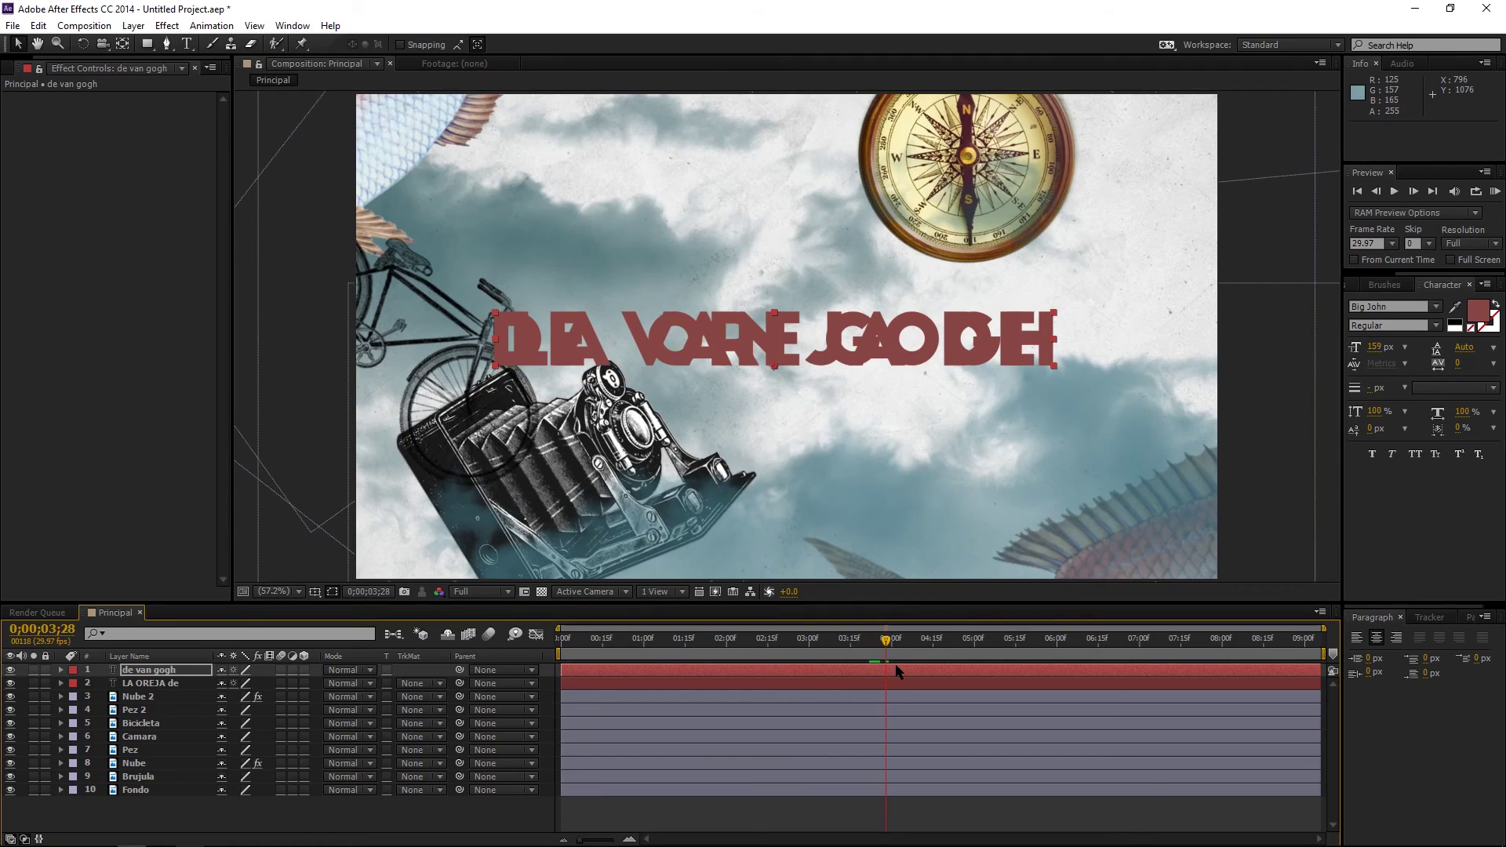
left_click_drag(560, 669, 871, 671)
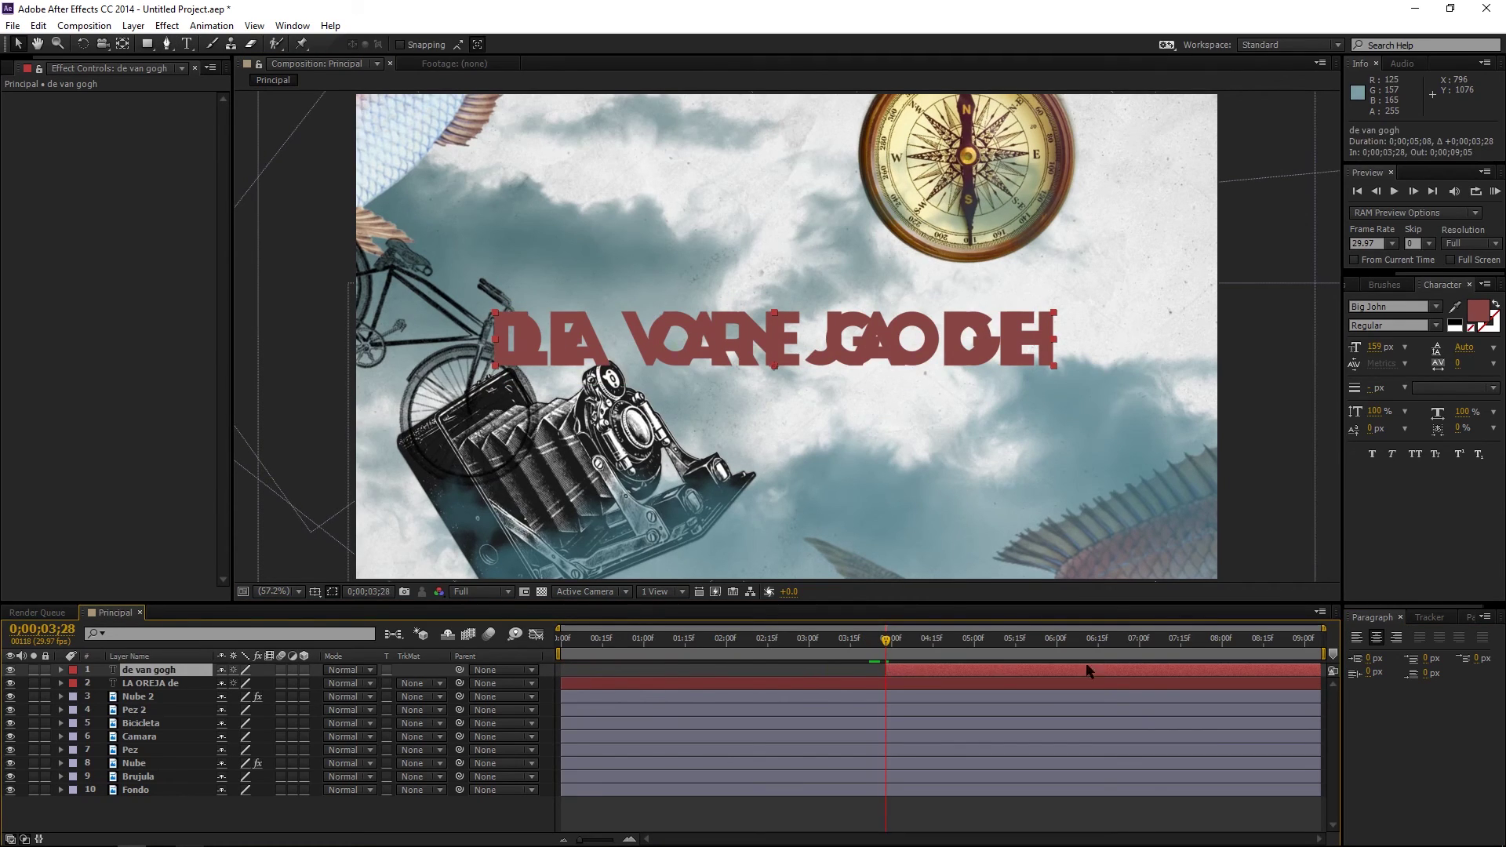
left_click(1169, 689)
left_click_drag(1321, 684, 897, 728)
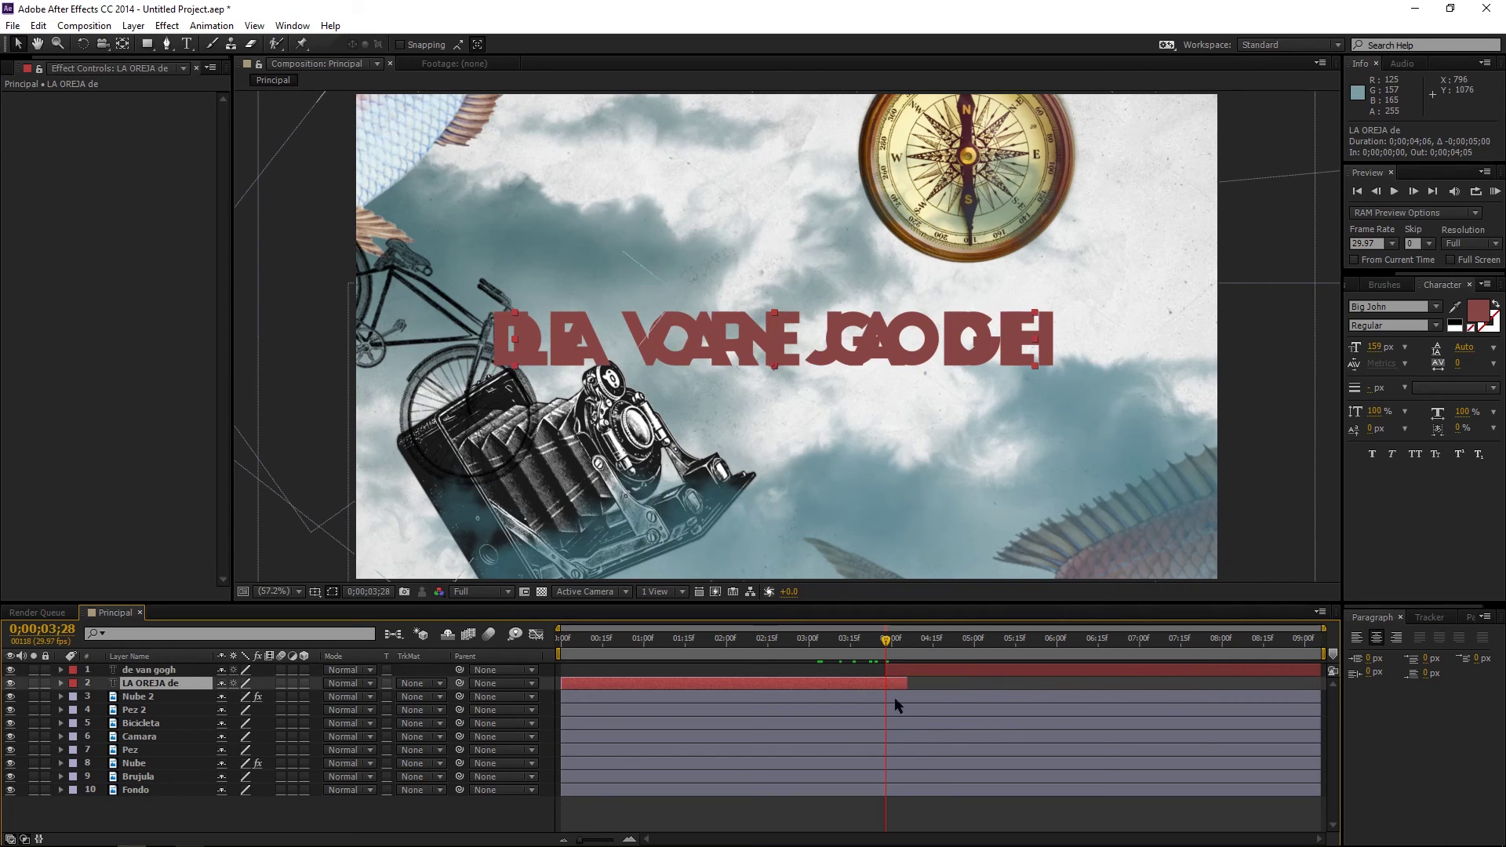
mouse_move(887, 642)
left_mouse_down()
mouse_move(572, 672)
mouse_move(947, 671)
mouse_move(892, 684)
left_mouse_up()
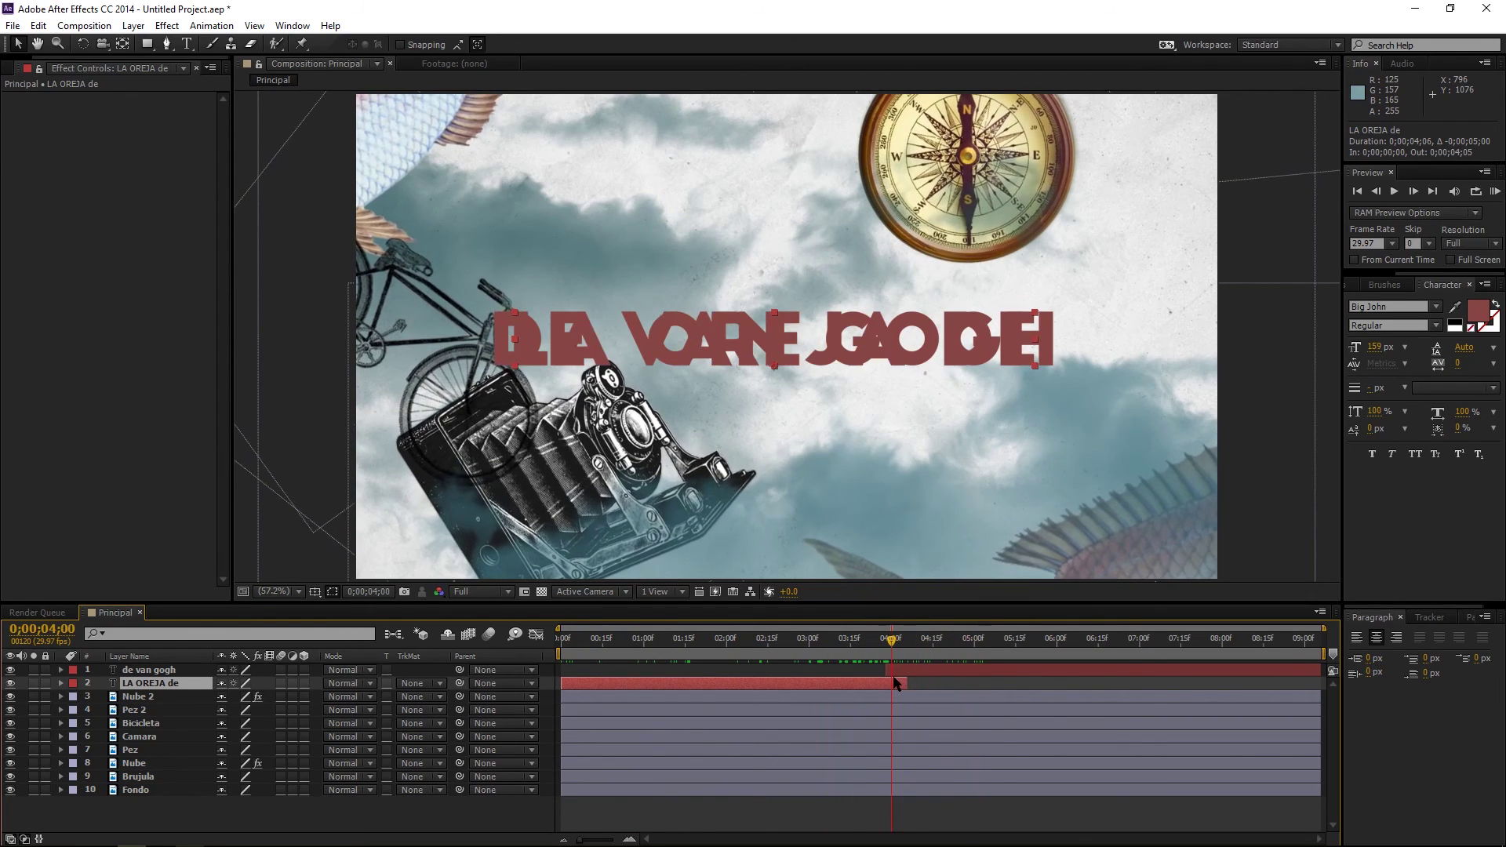
key("t")
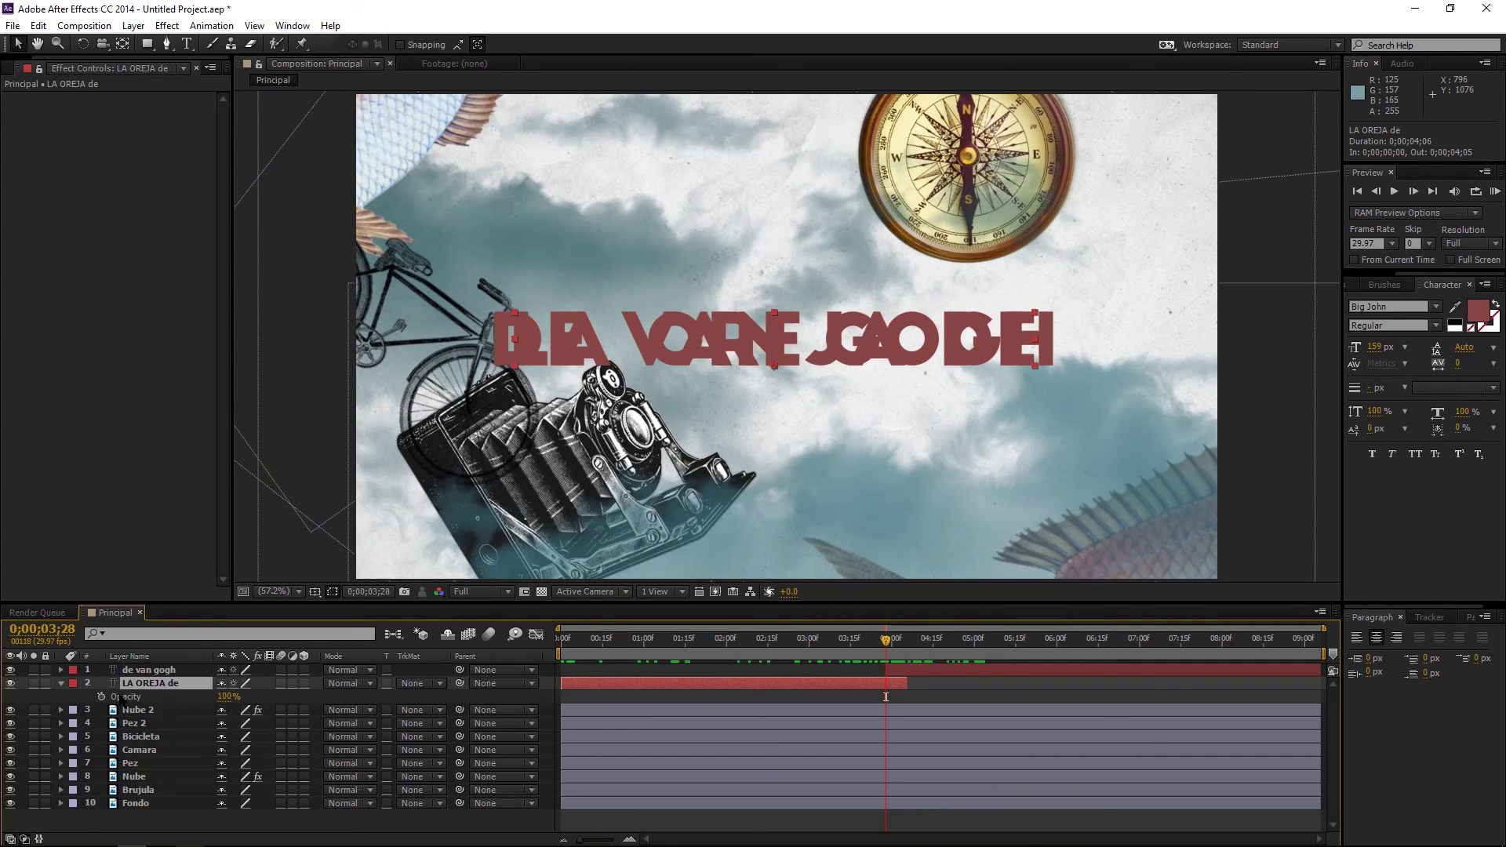
Keyframe LA OREJA DE's Opacity and fade it out to 0% a few frames later
left_click(123, 697)
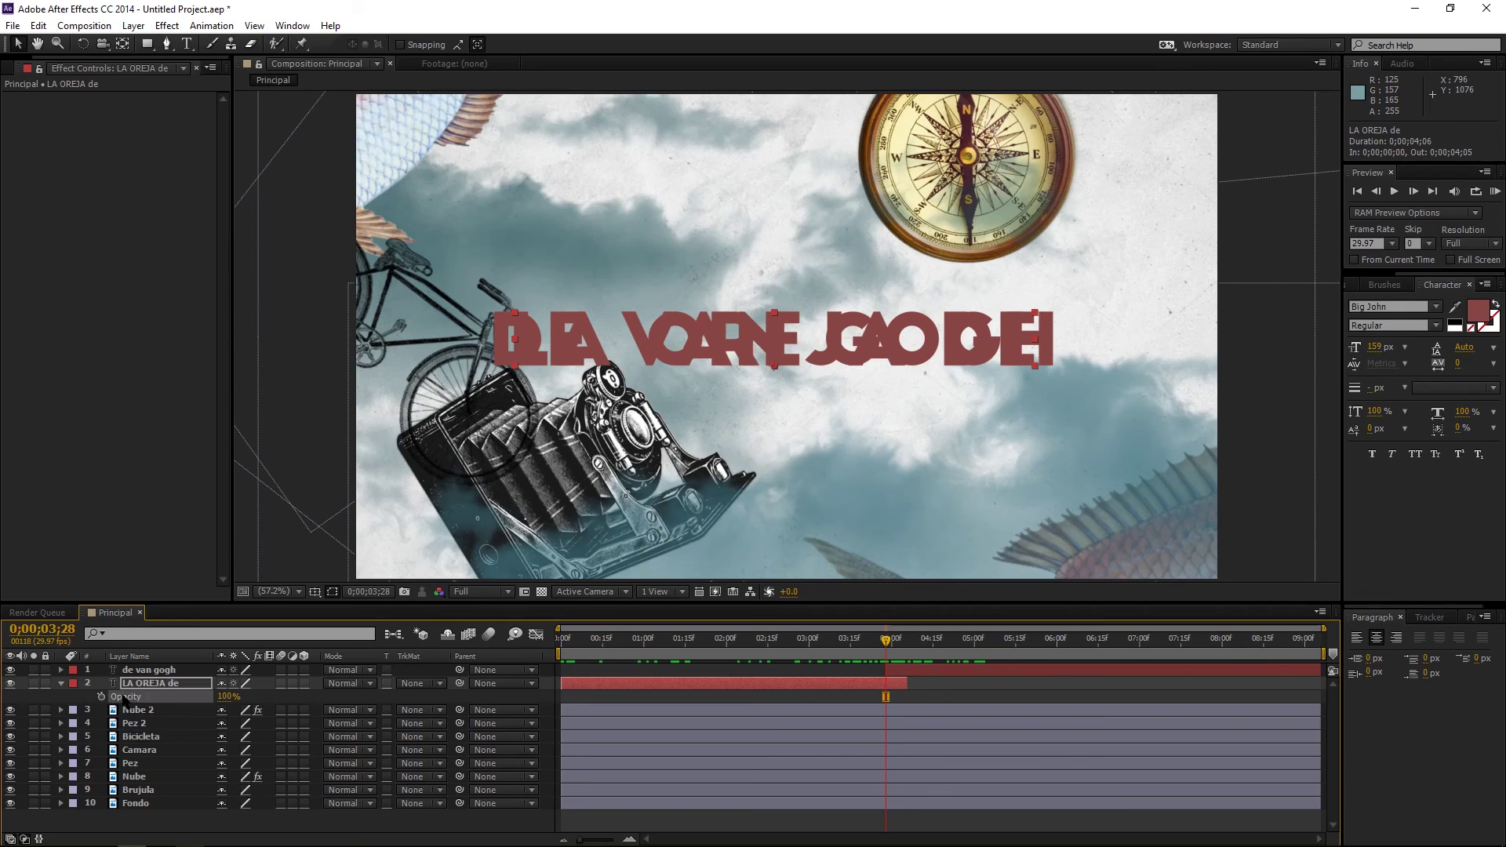
left_click(101, 696)
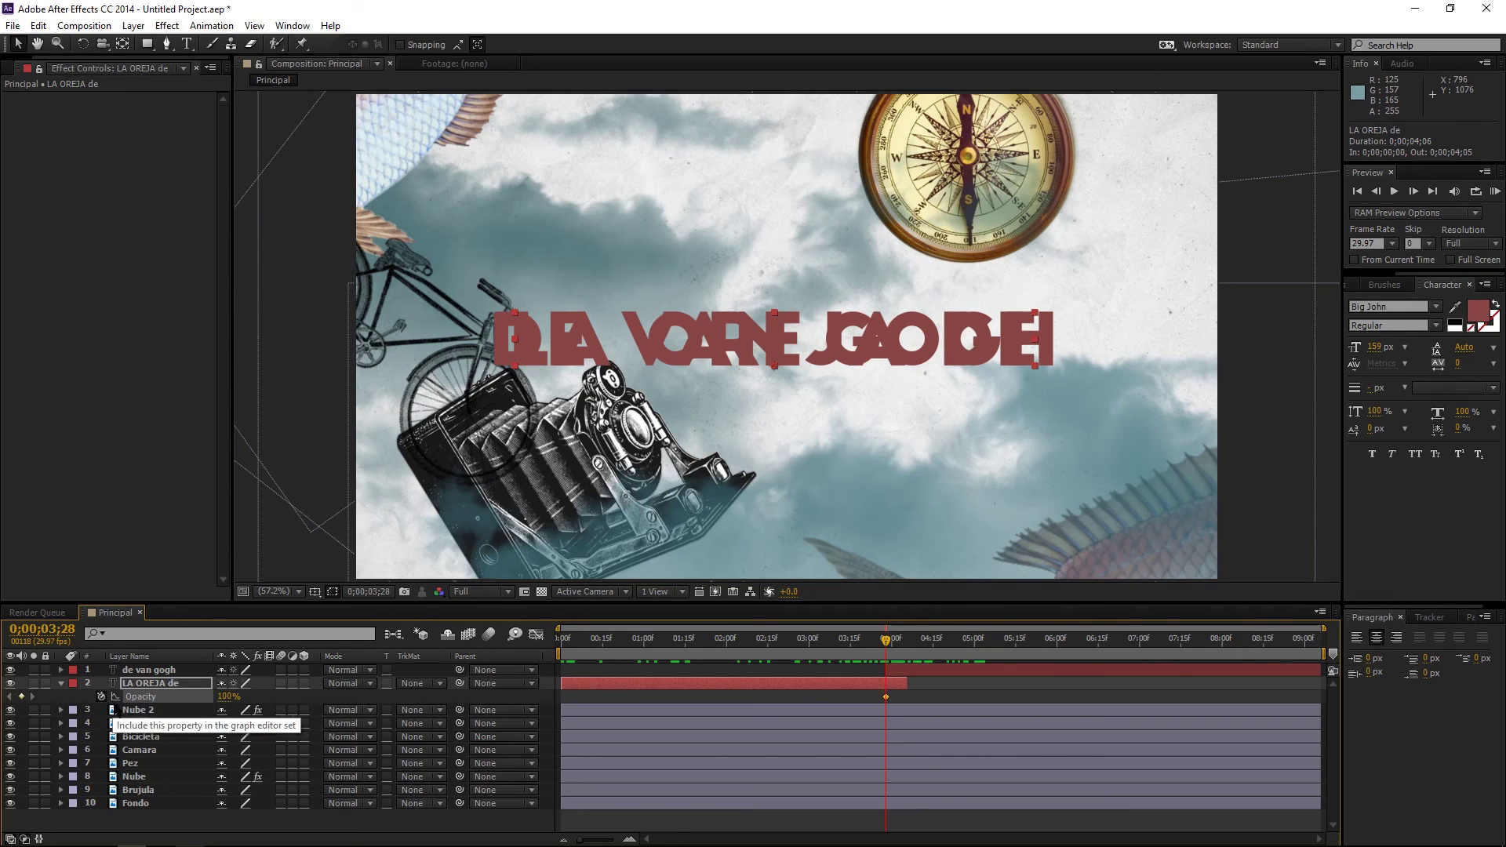
left_click_drag(888, 641, 910, 643)
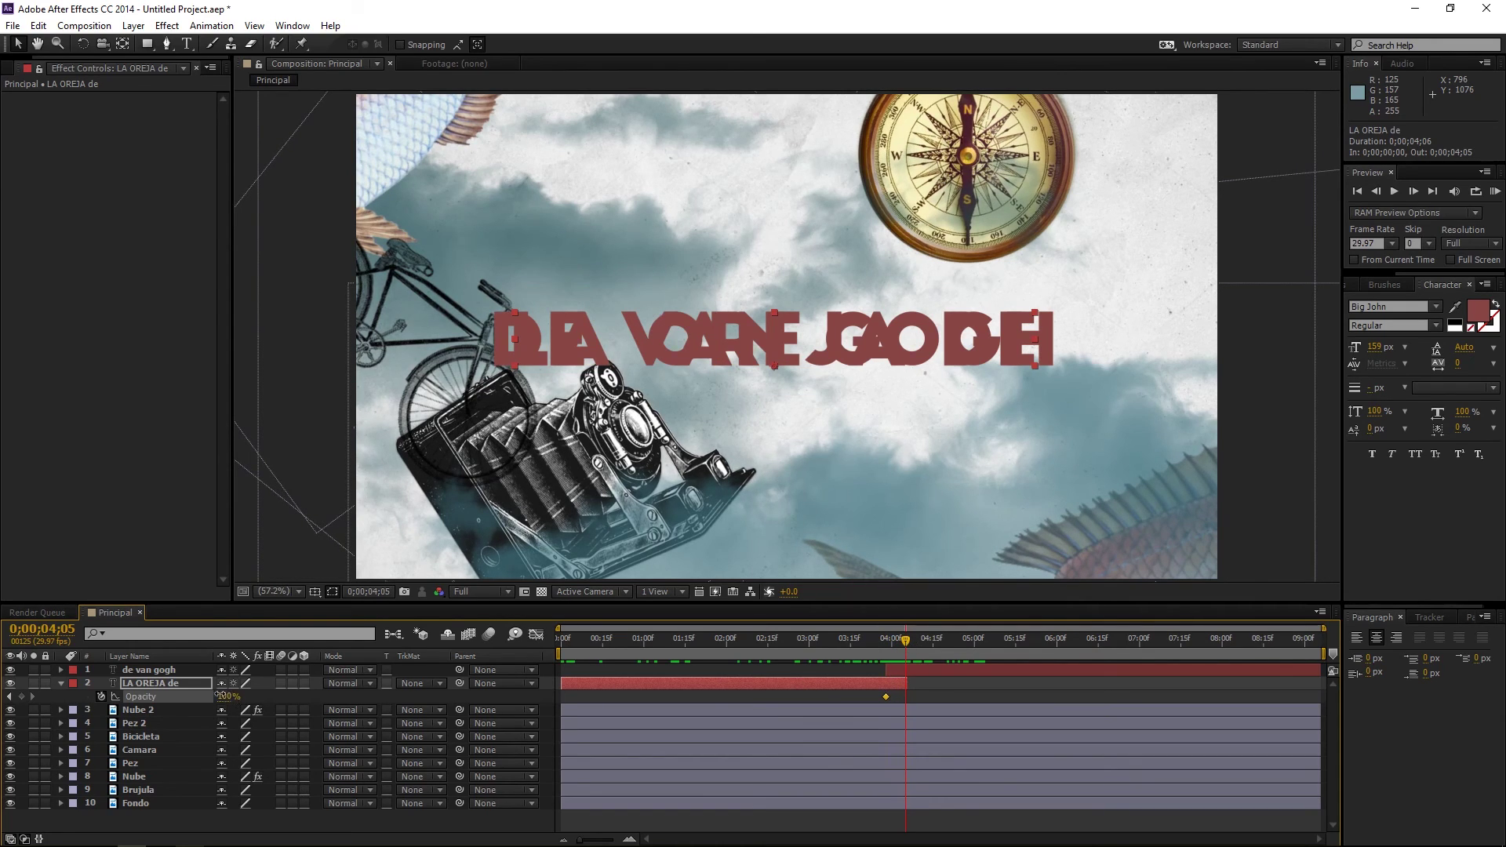
left_click_drag(228, 696, 35, 698)
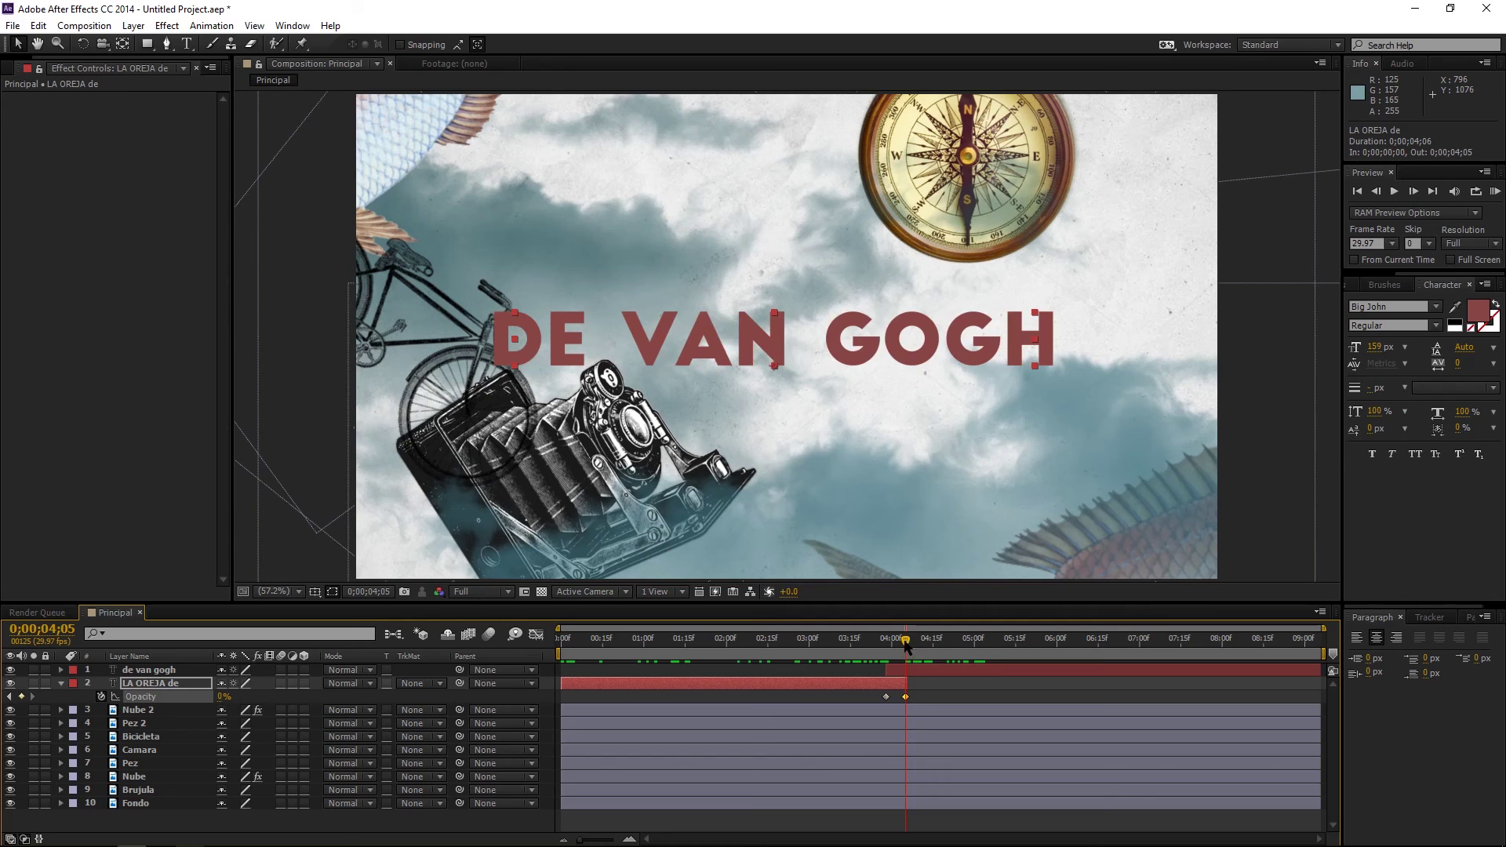
left_click_drag(906, 643, 893, 648)
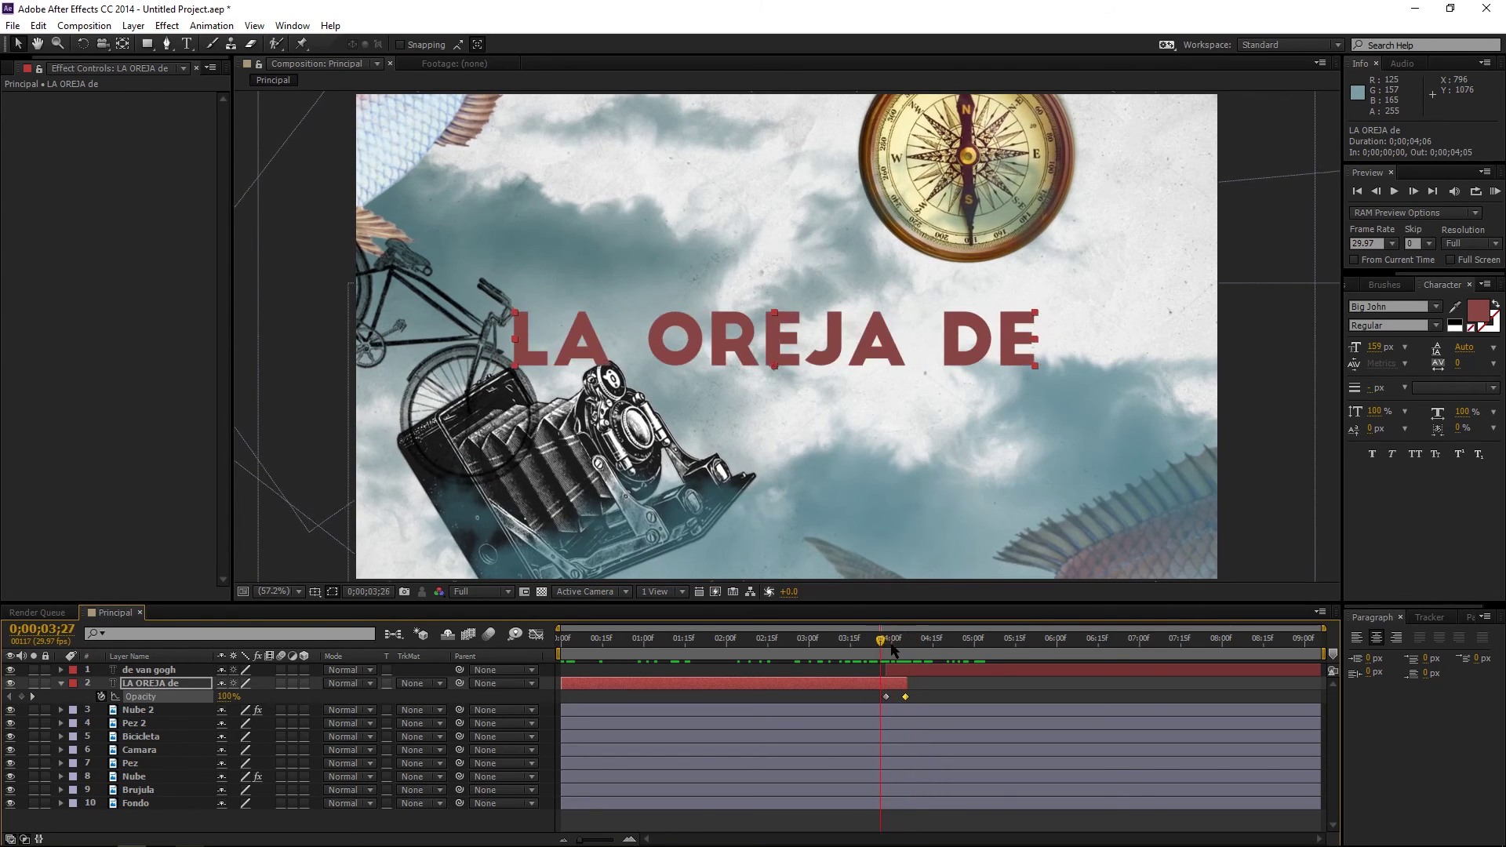
Fade 'de van gogh' in from 39% at 3;28 to 100% at 4;05, then scrub back to check
left_click(898, 673)
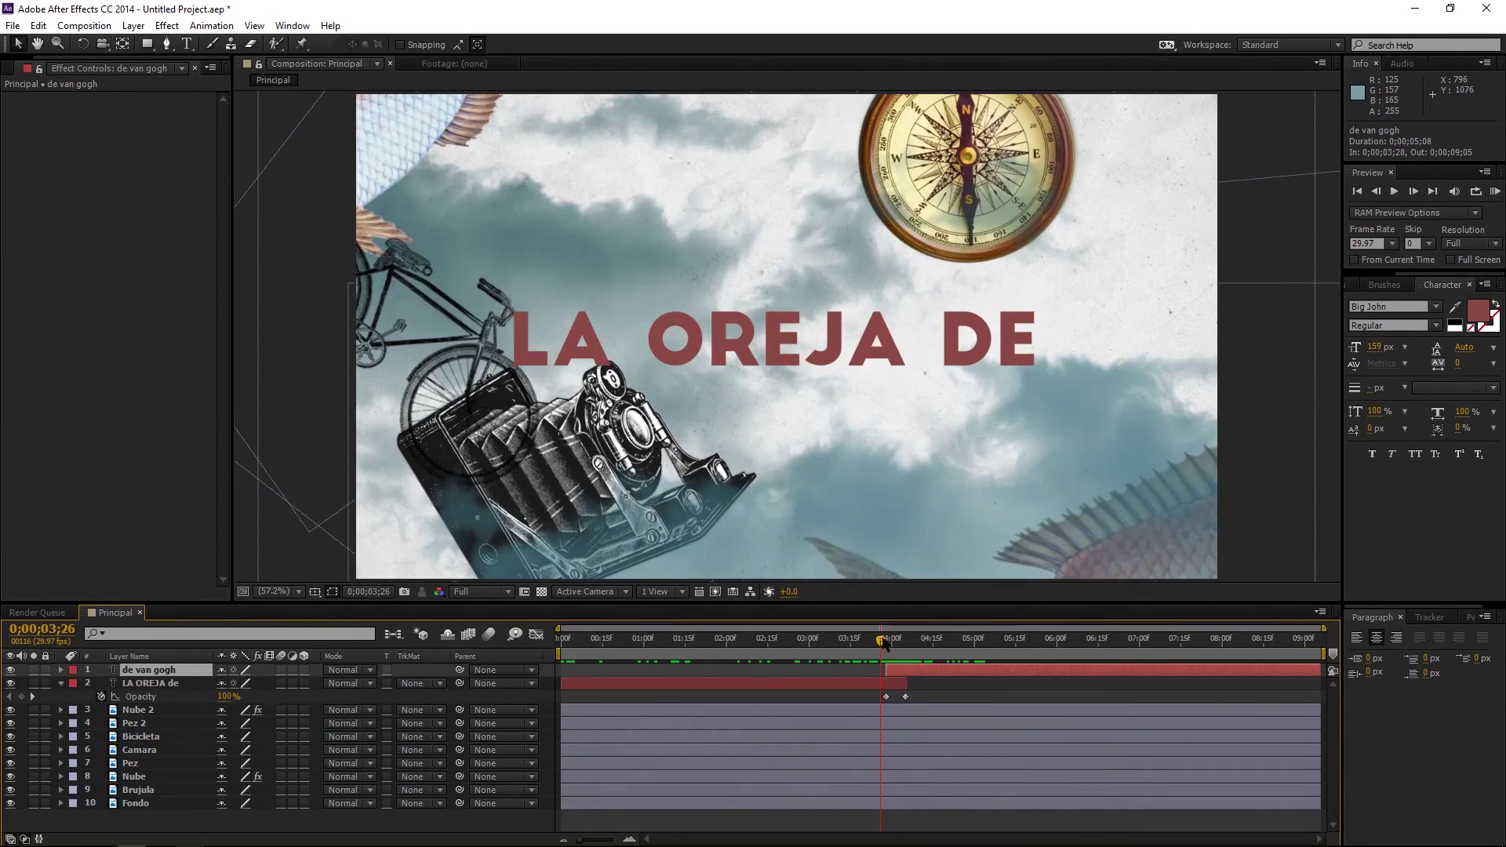
left_click_drag(884, 643, 887, 642)
key("t")
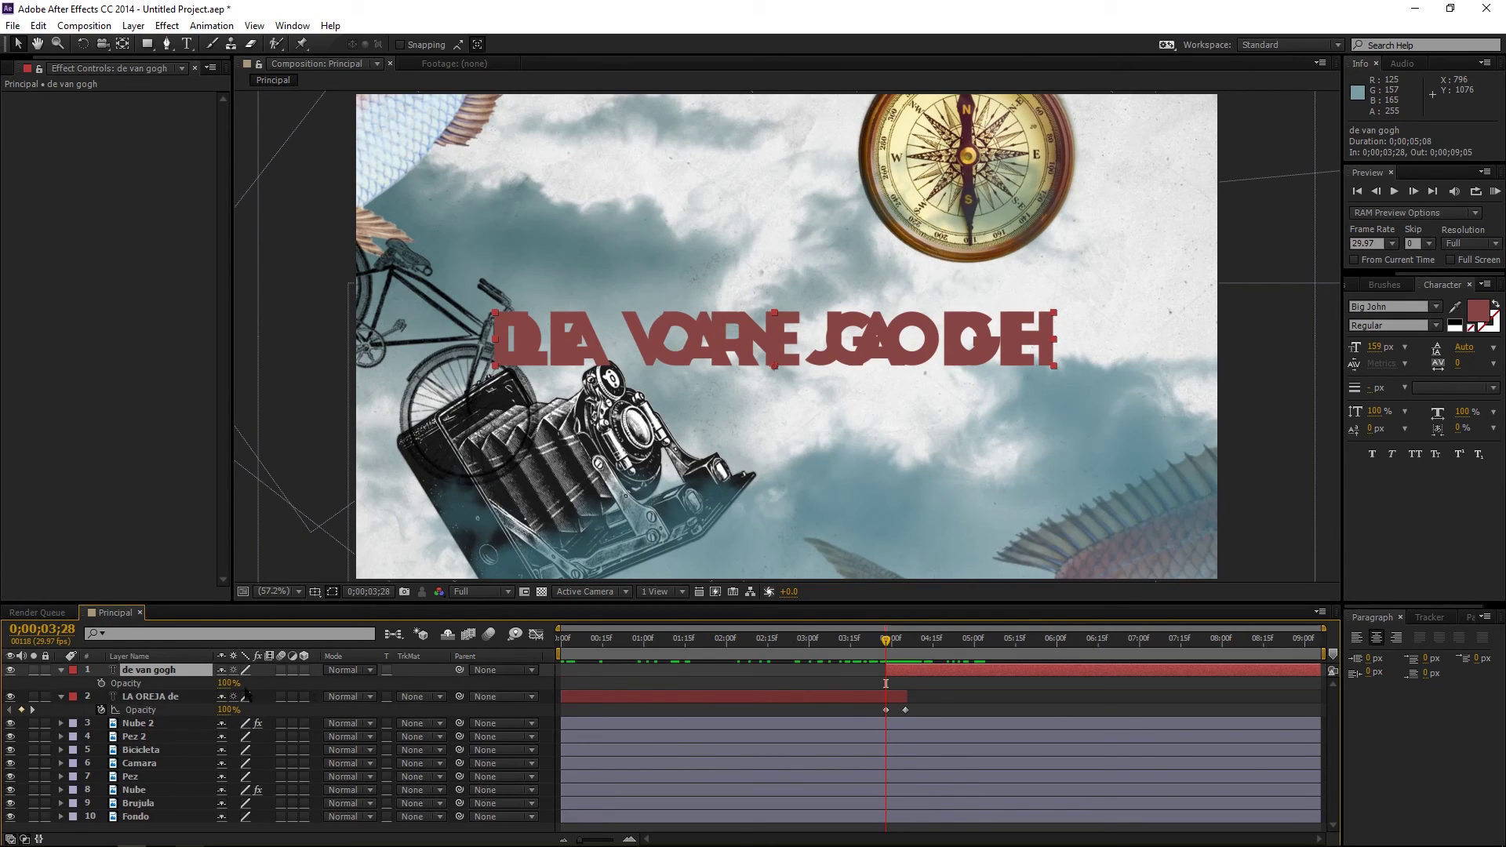
left_click_drag(228, 683, 101, 688)
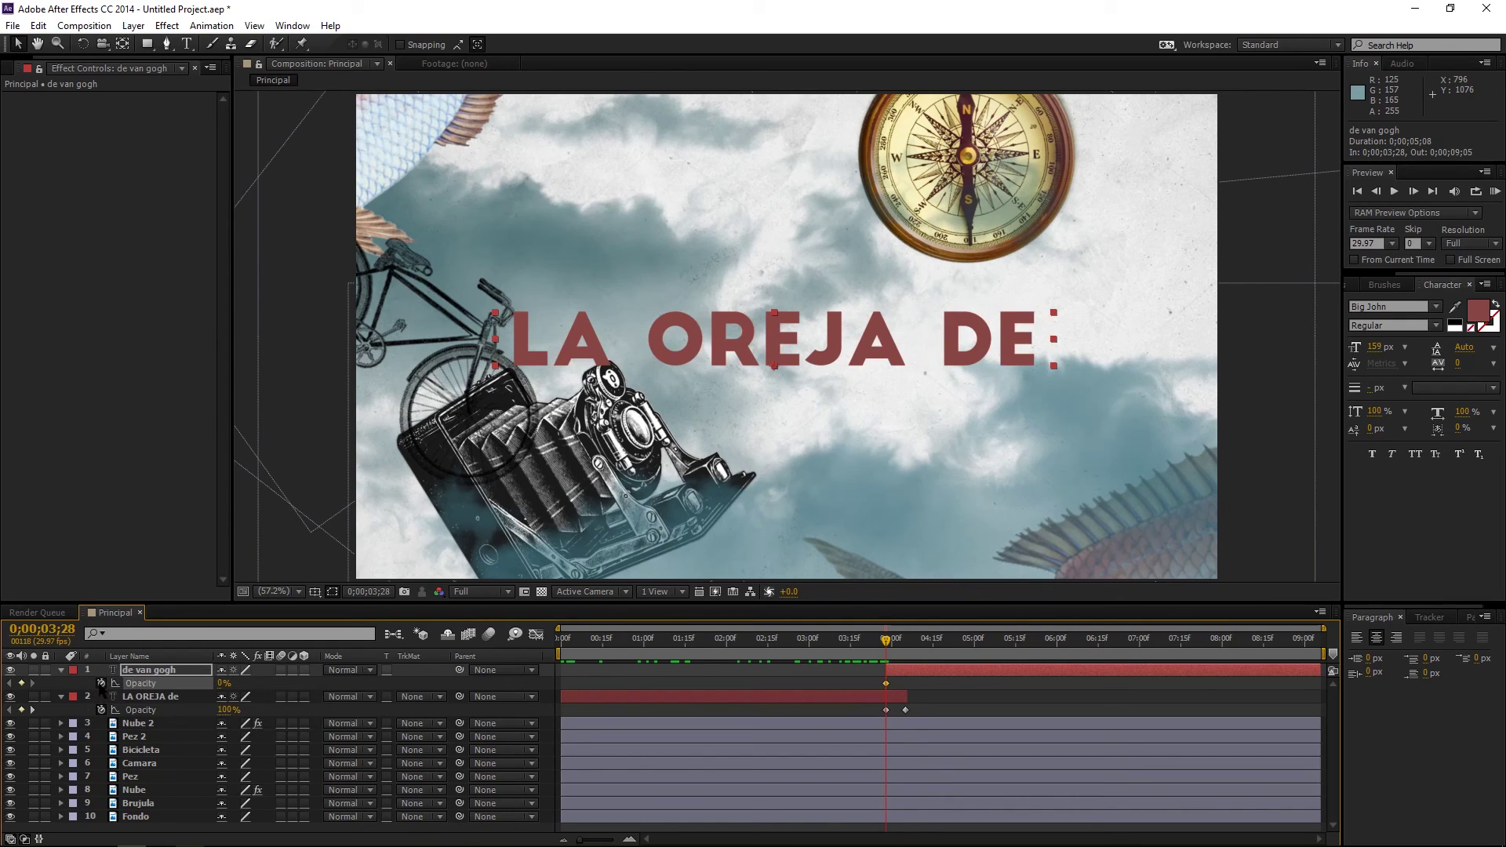
left_click_drag(888, 640, 906, 641)
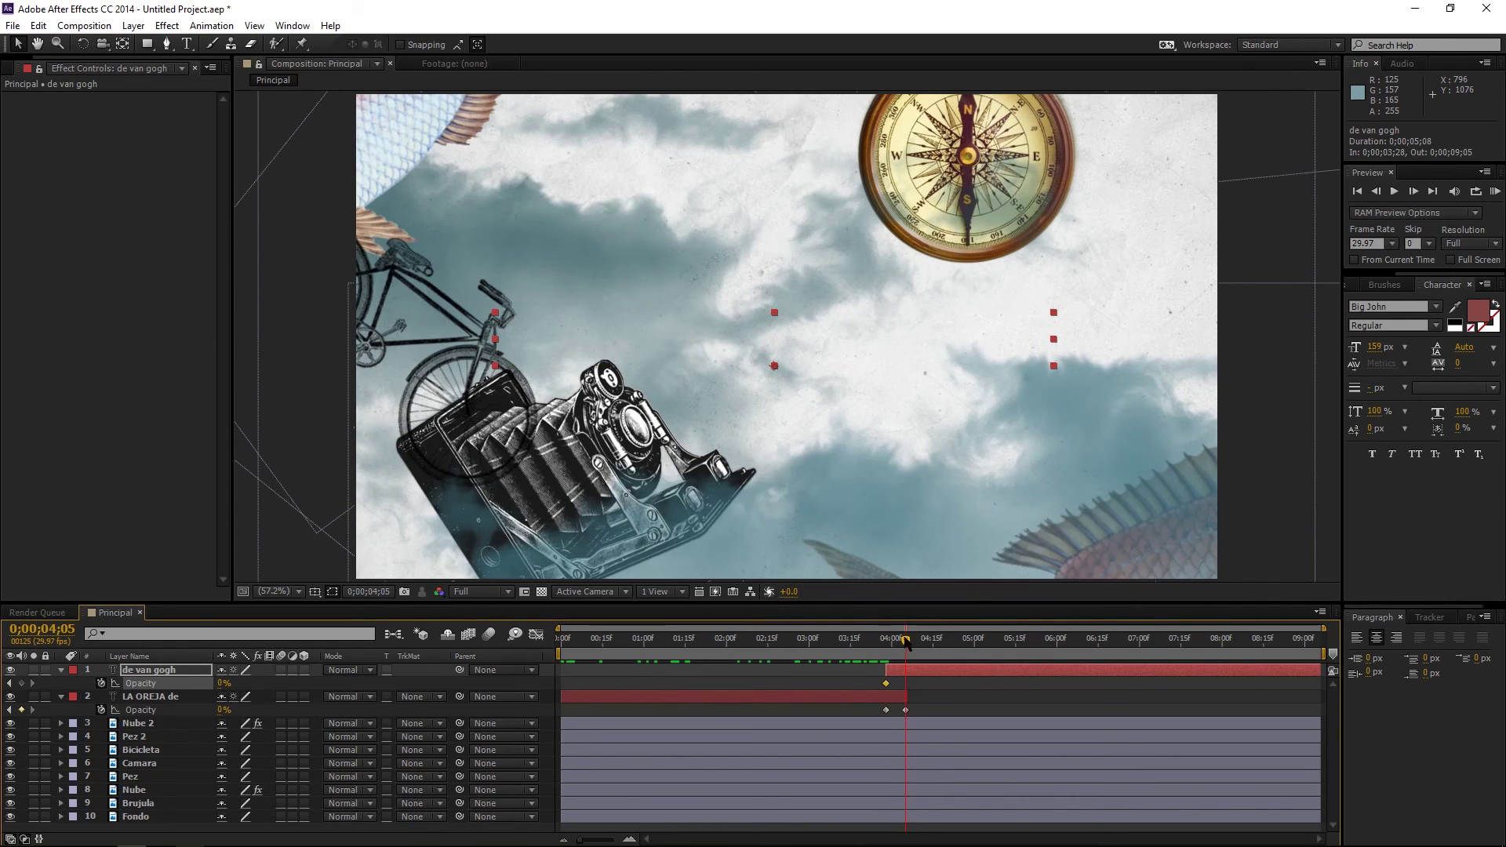
left_click_drag(224, 684, 393, 682)
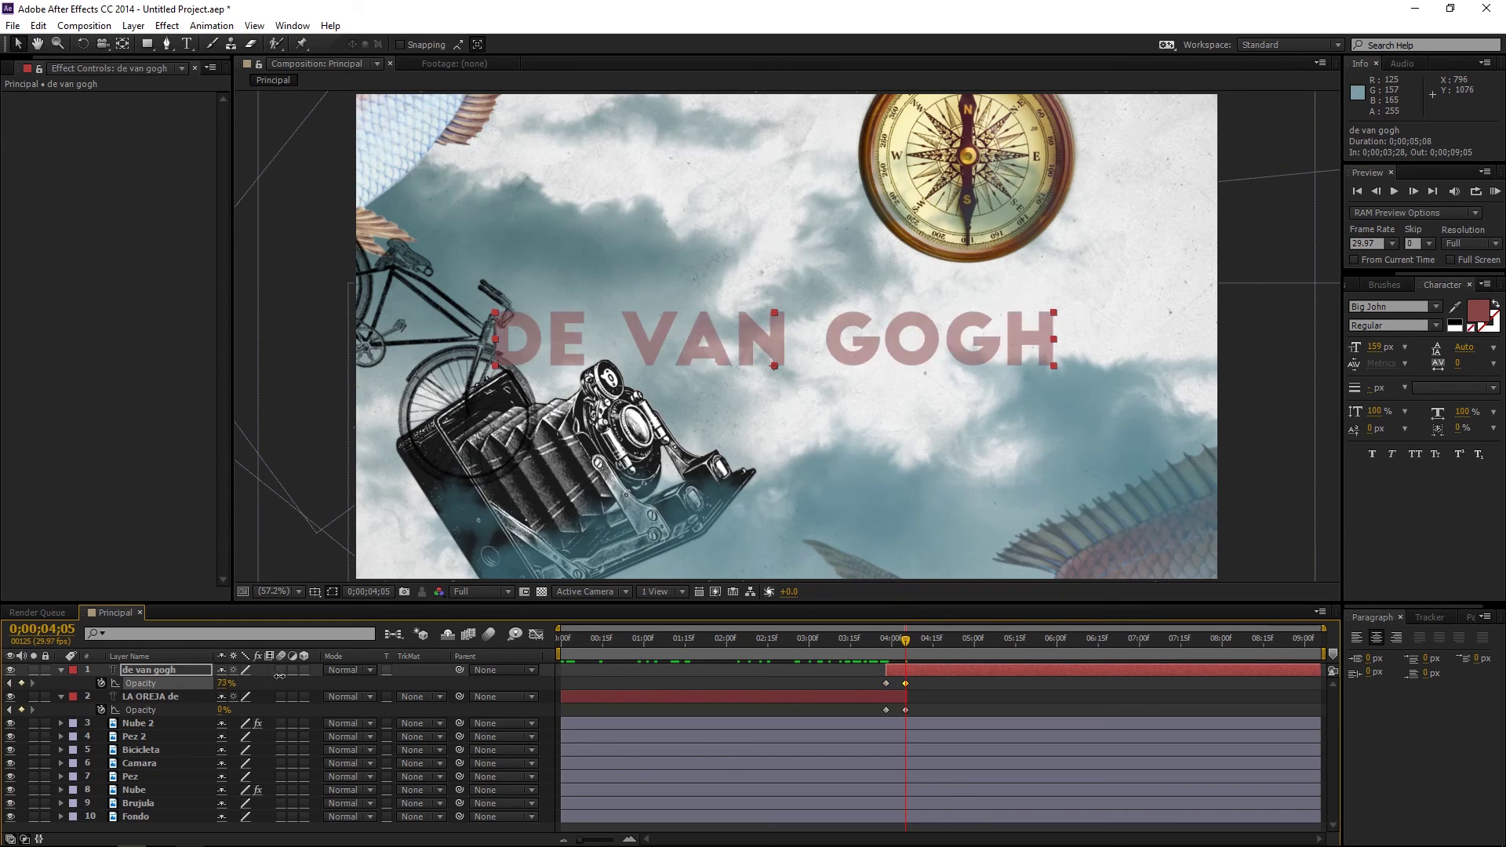
mouse_move(906, 641)
left_mouse_down()
mouse_move(716, 639)
mouse_move(886, 666)
left_mouse_up()
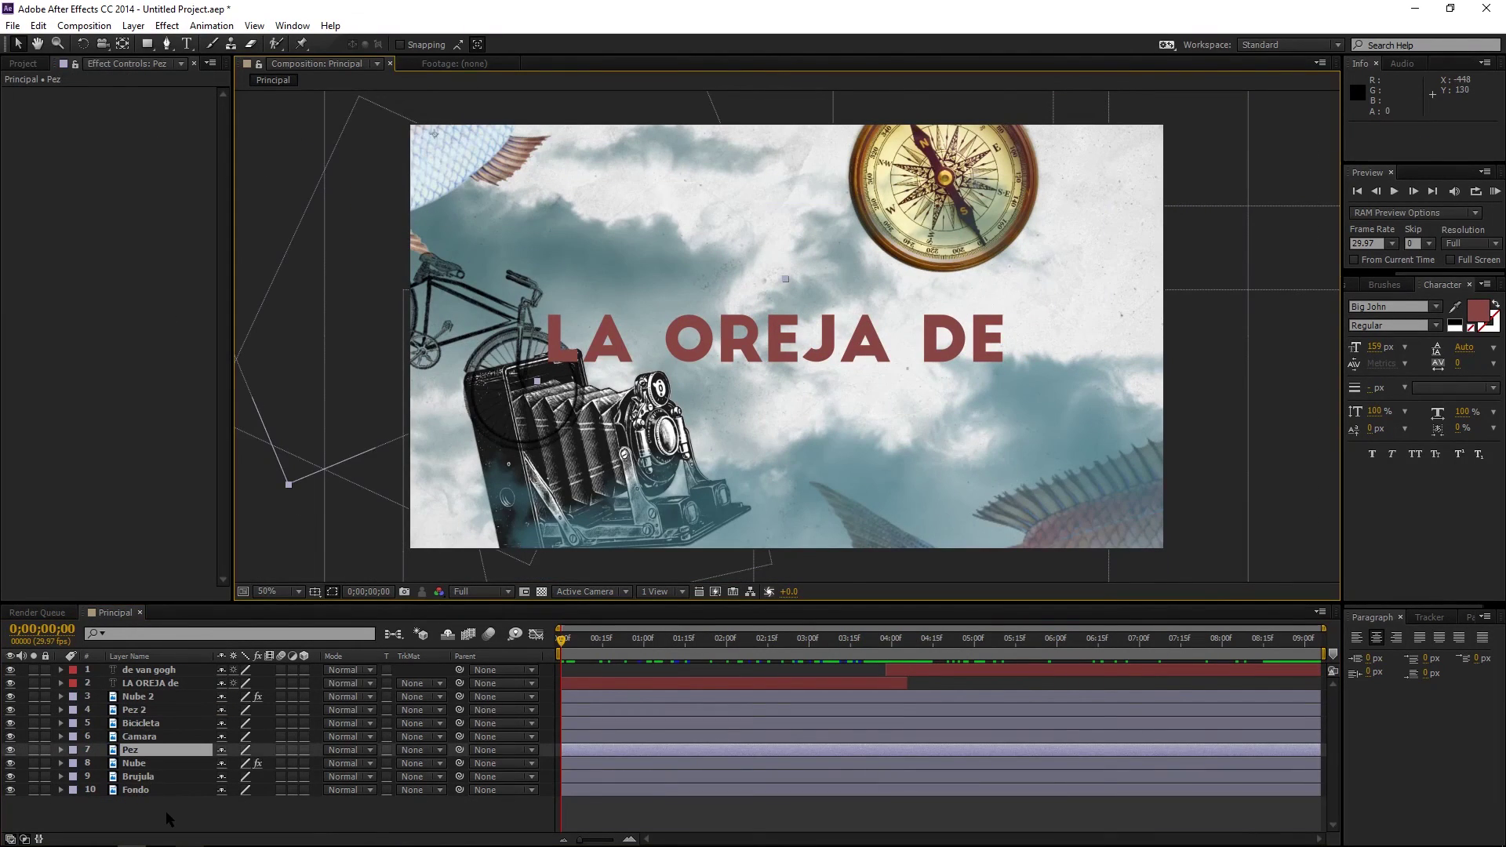
Add a Two-Node Camera 1 layer with the 50mm preset on top of Principal's stack
right_click(166, 811)
mouse_move(274, 649)
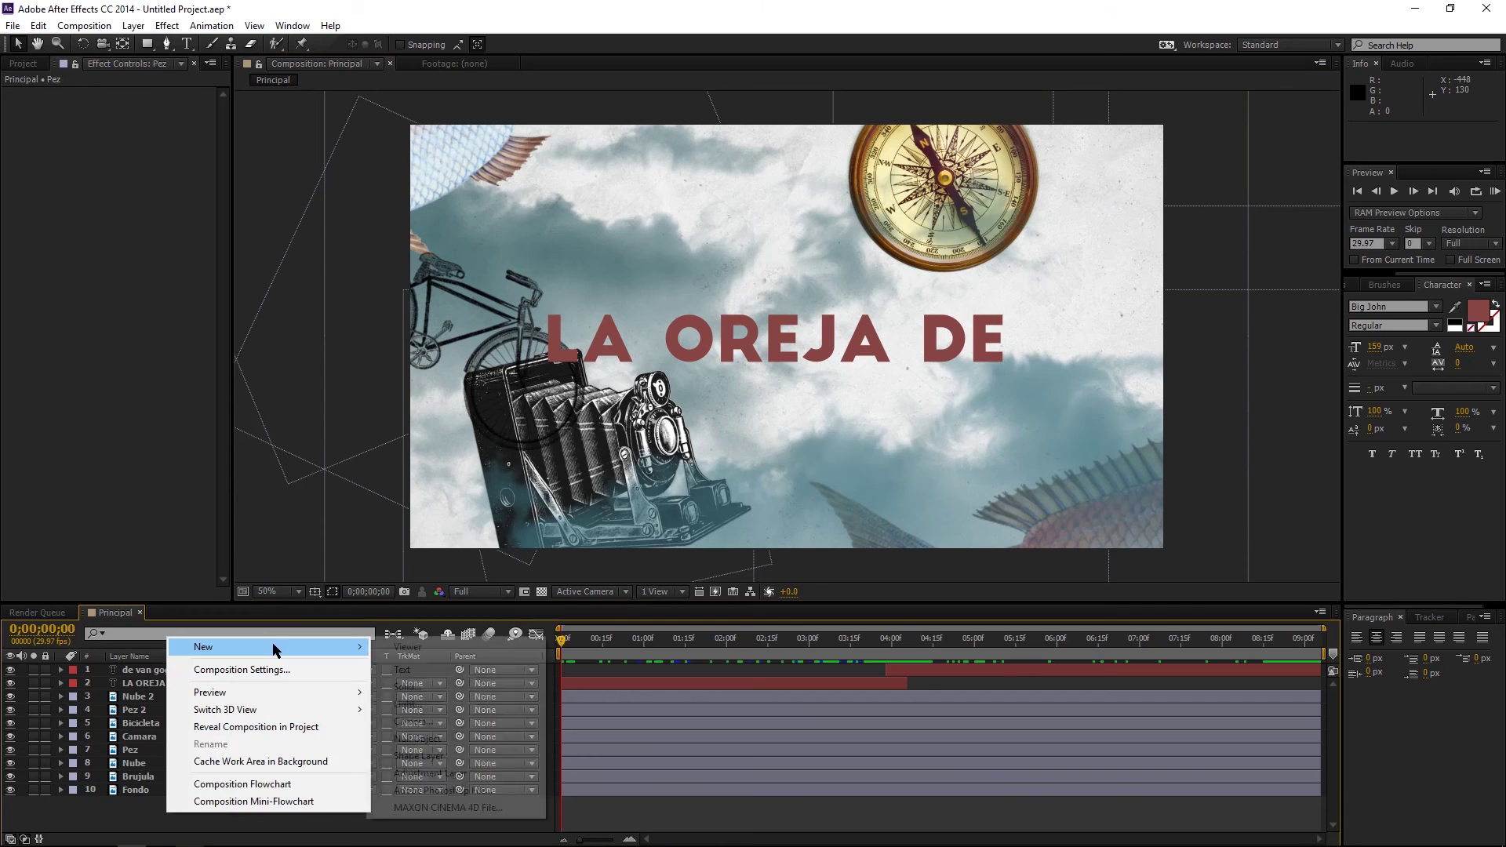
left_click(464, 725)
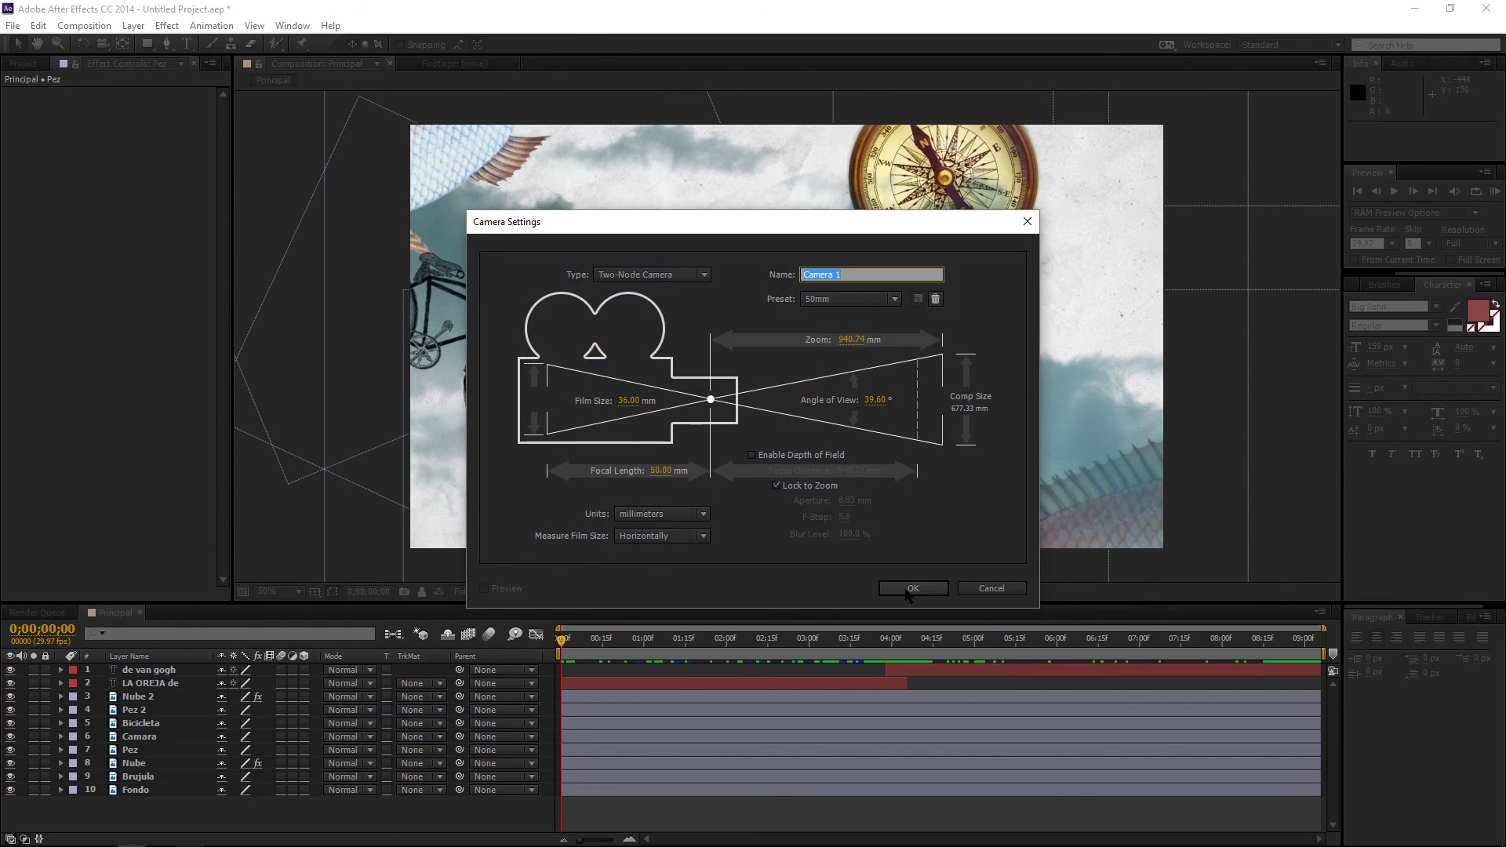
left_click(907, 590)
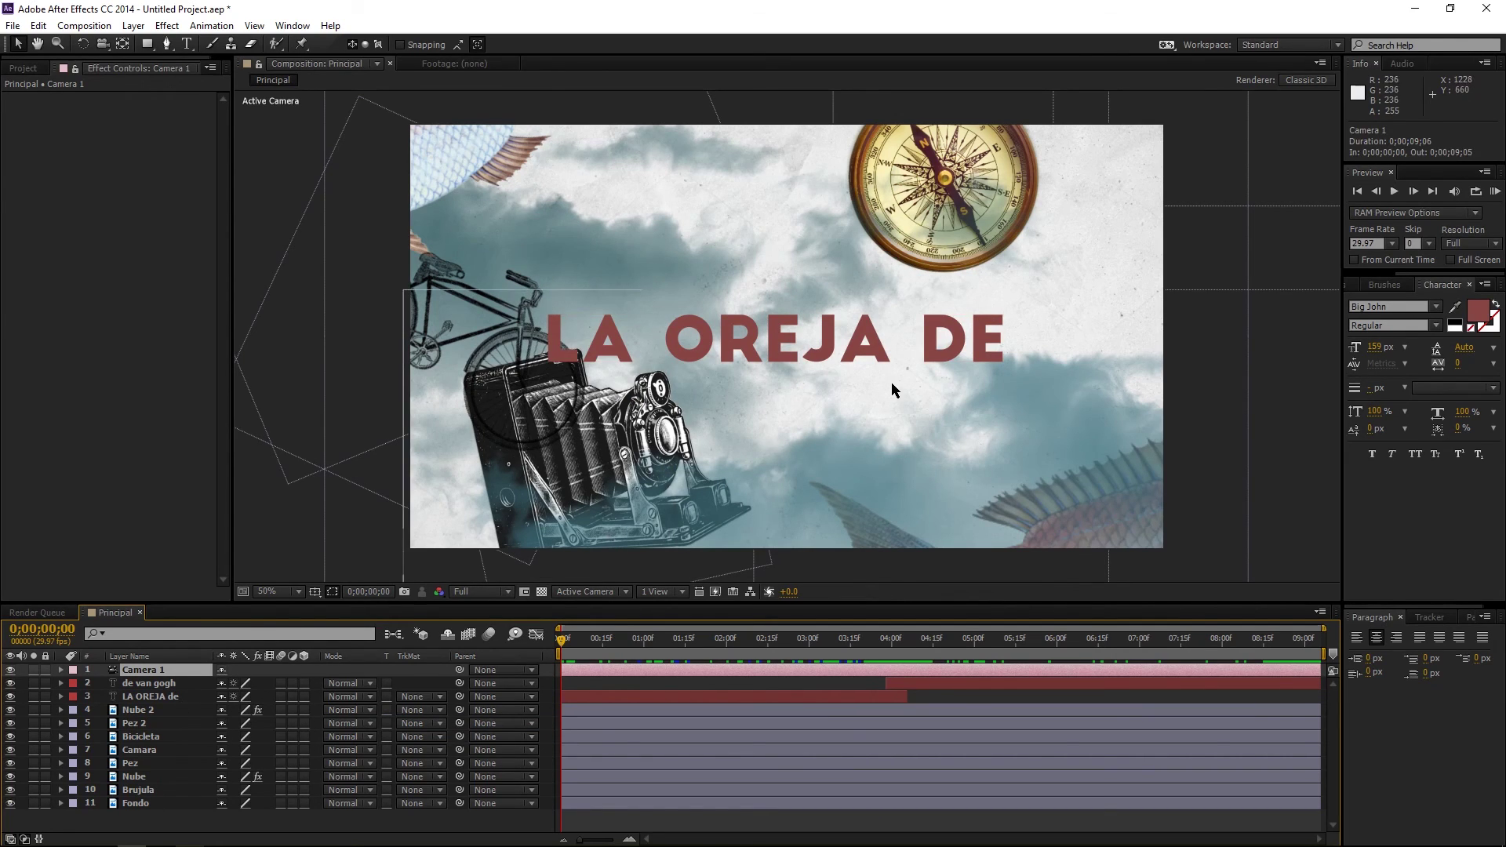
scroll(889, 383, "down", 1)
Switch on the 3D Layer switch for every layer from de van gogh down to Fondo, then deselect
scroll(779, 383, "up", 1)
left_click(180, 686)
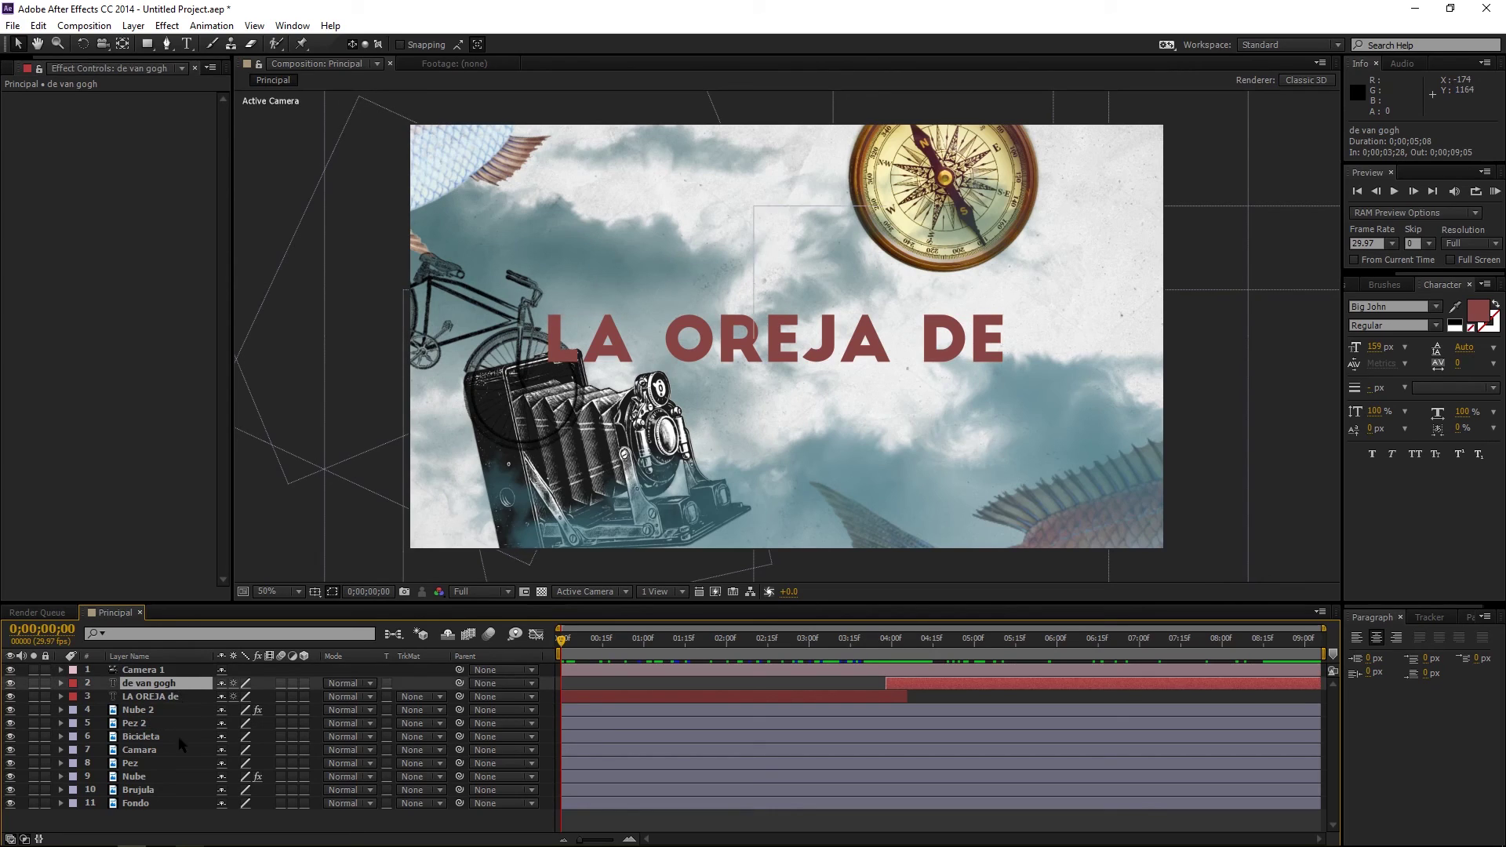
left_click(167, 803, "shift")
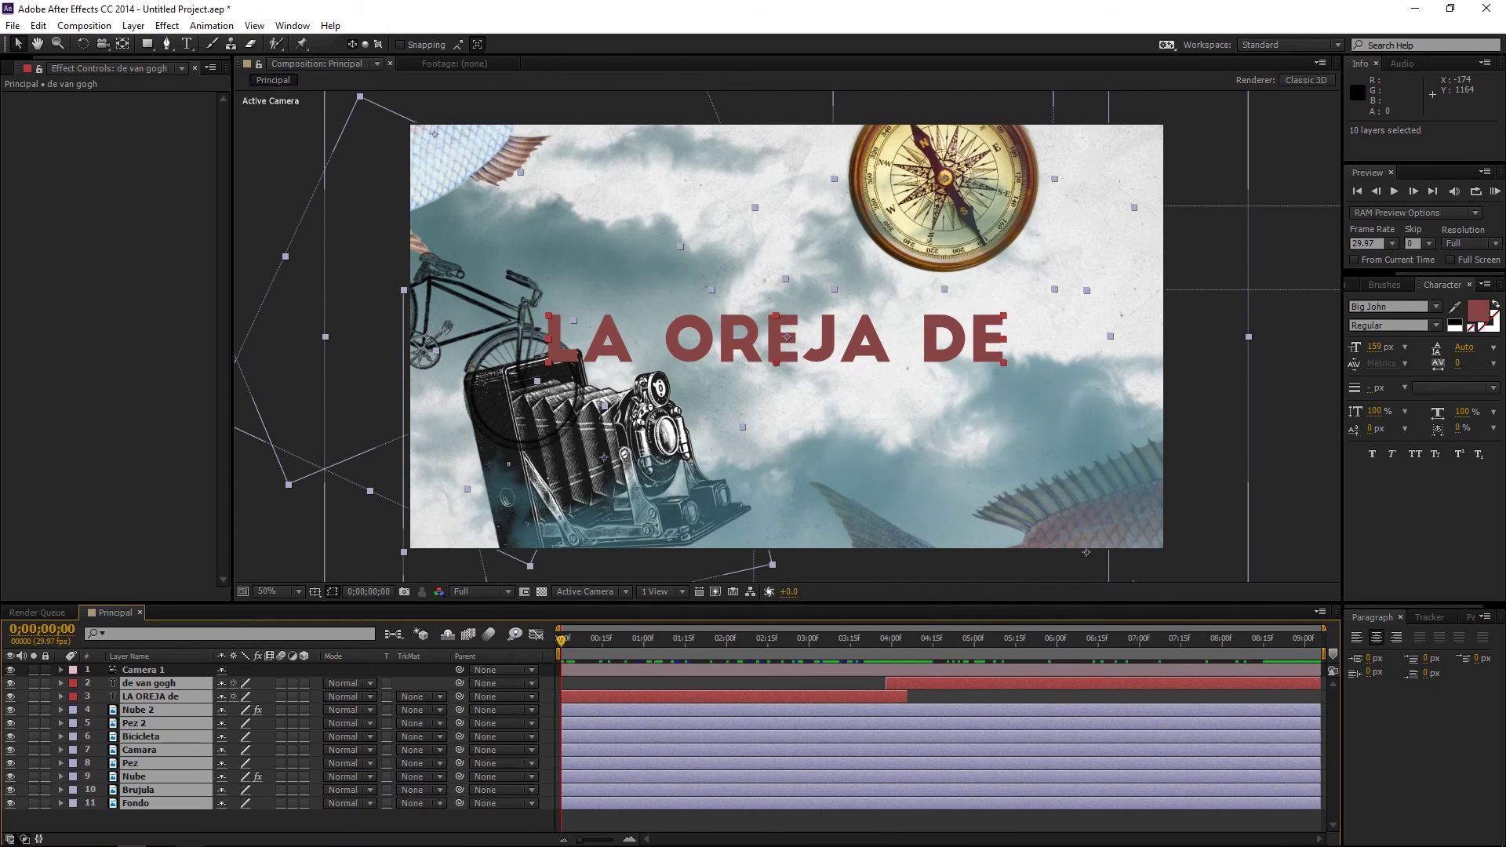
key("F4")
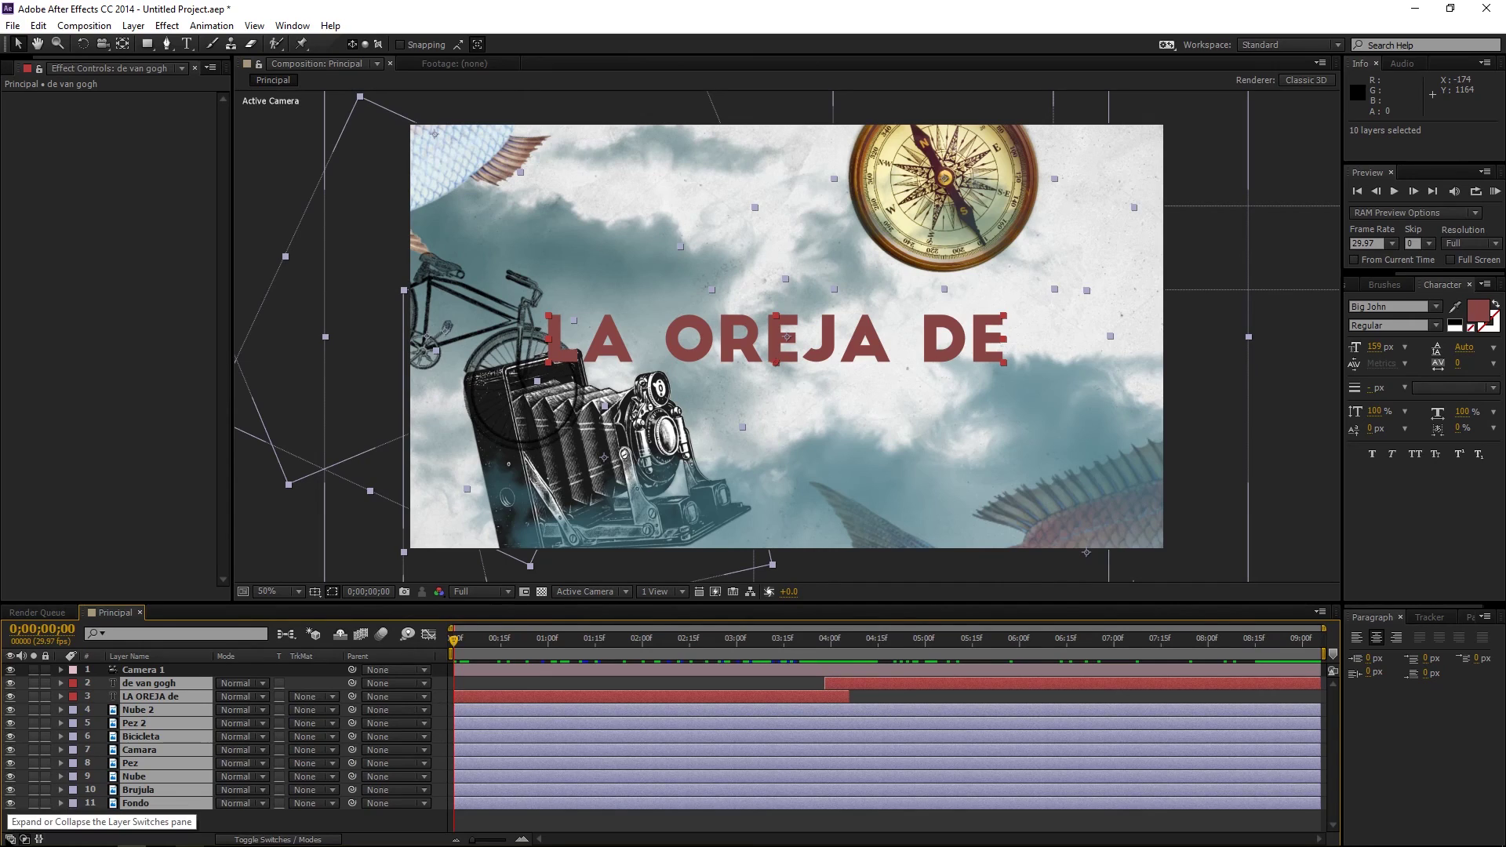
left_click(11, 838)
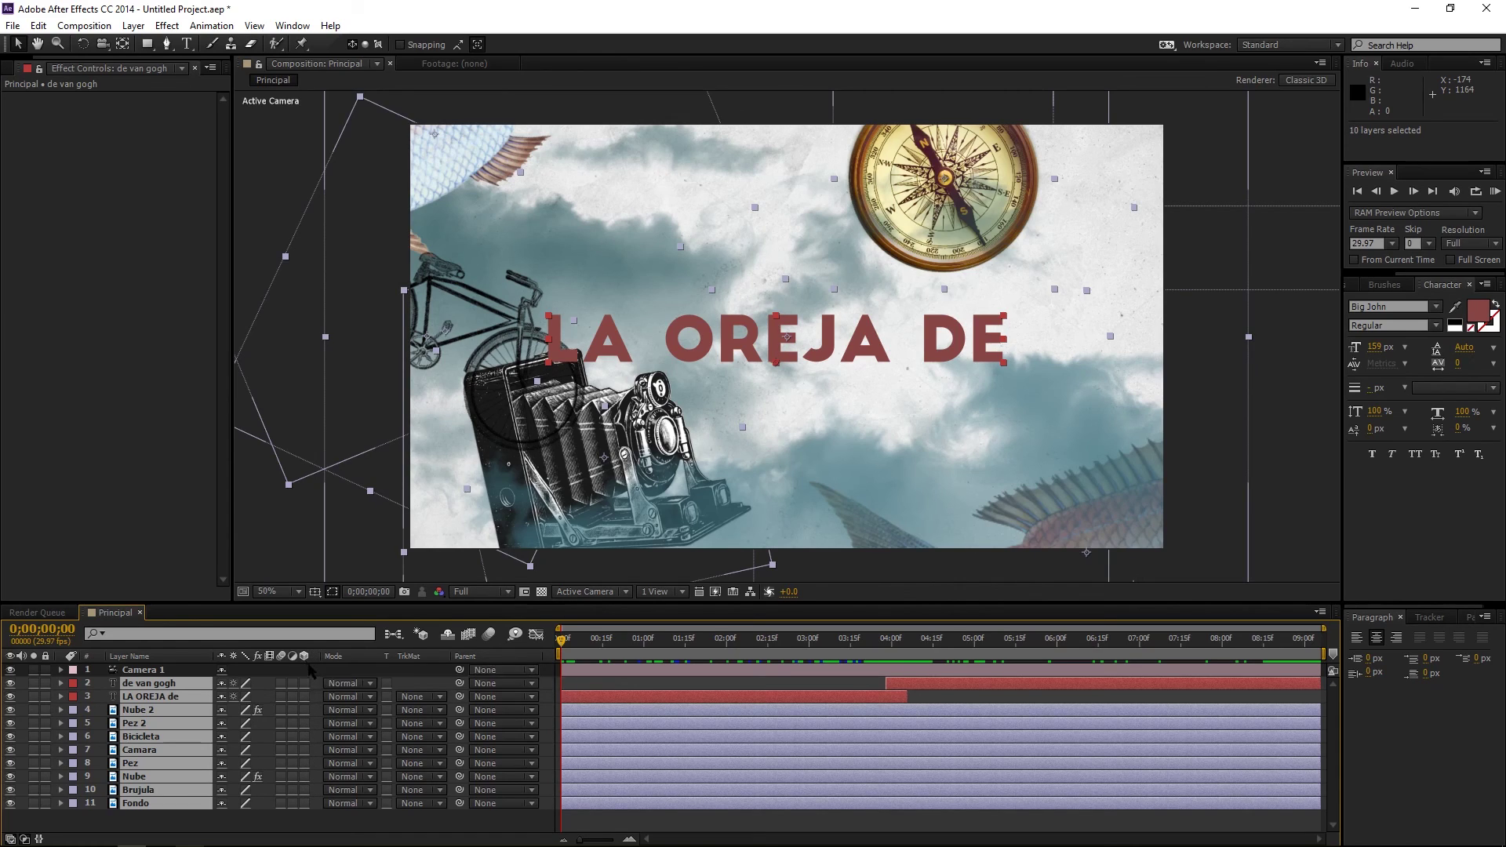
left_click(303, 685)
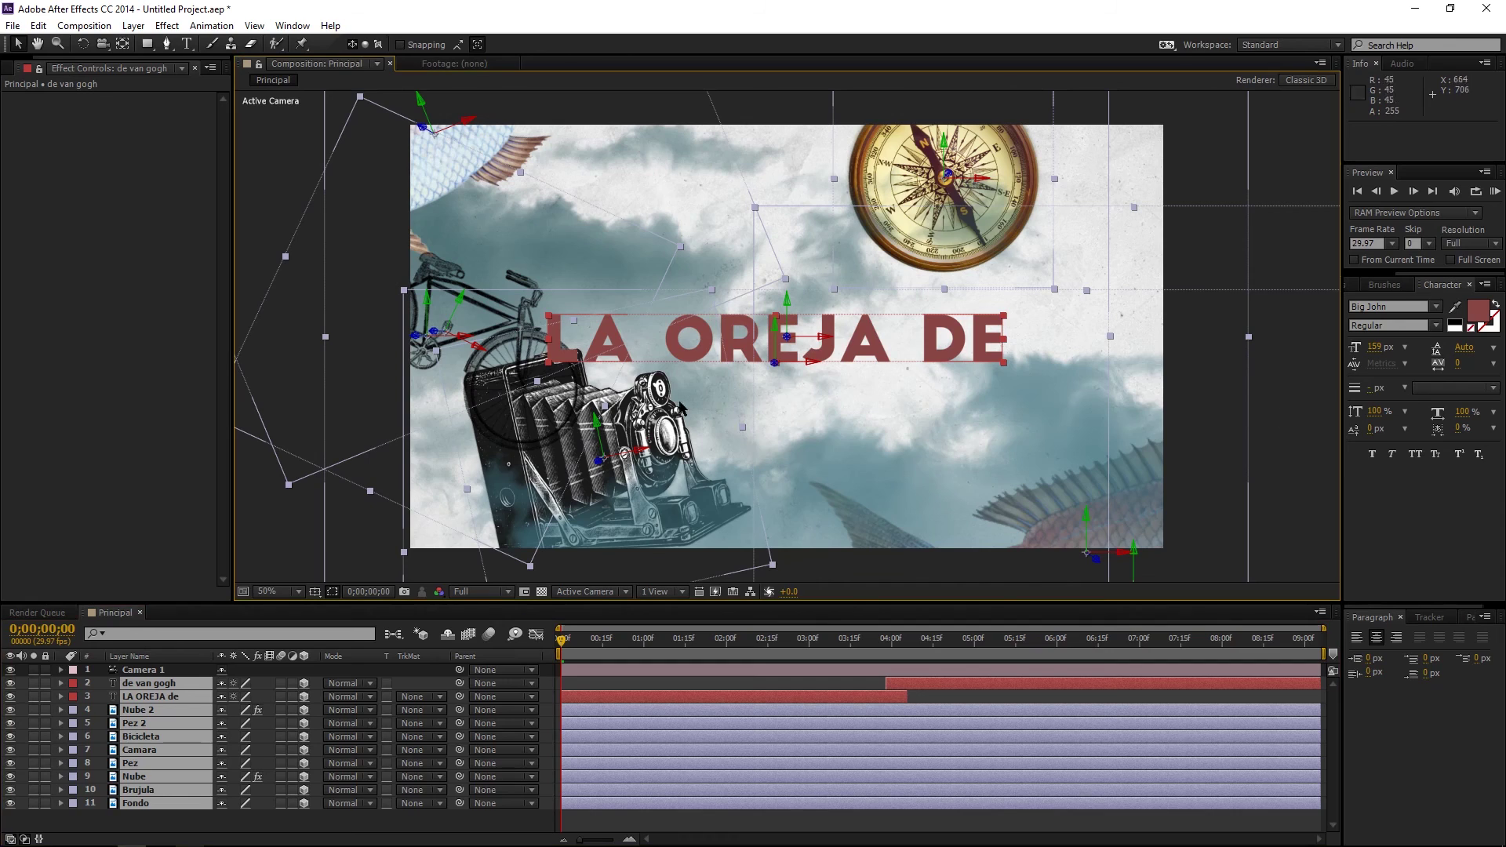
scroll(766, 394, "down", 1)
scroll(781, 398, "up", 1)
left_click(168, 824)
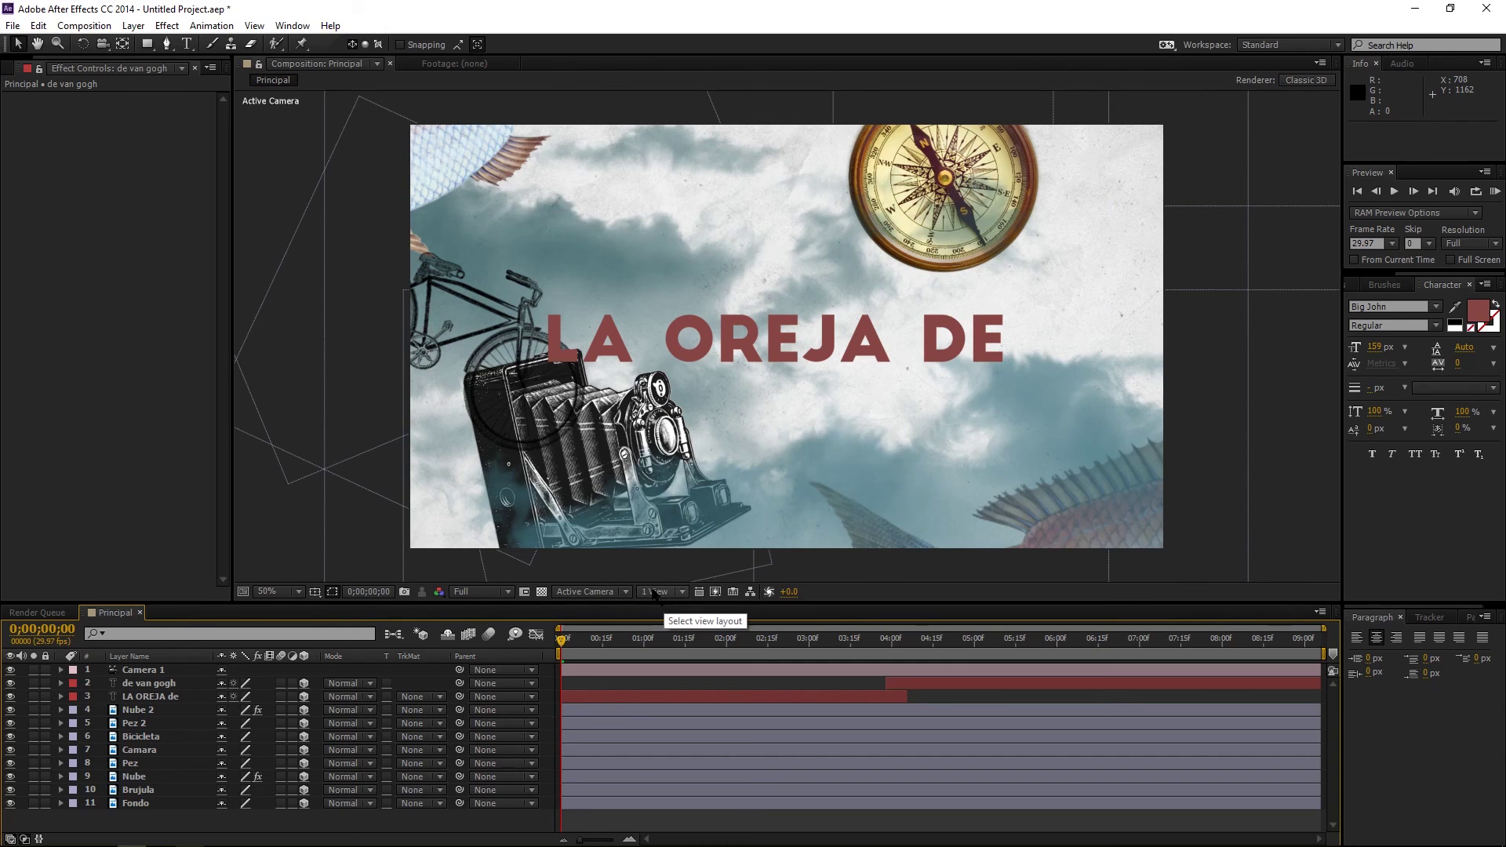
Use a 2 Views - Horizontal layout with the left view set to Top, zoomed to 16.7%
left_click(655, 593)
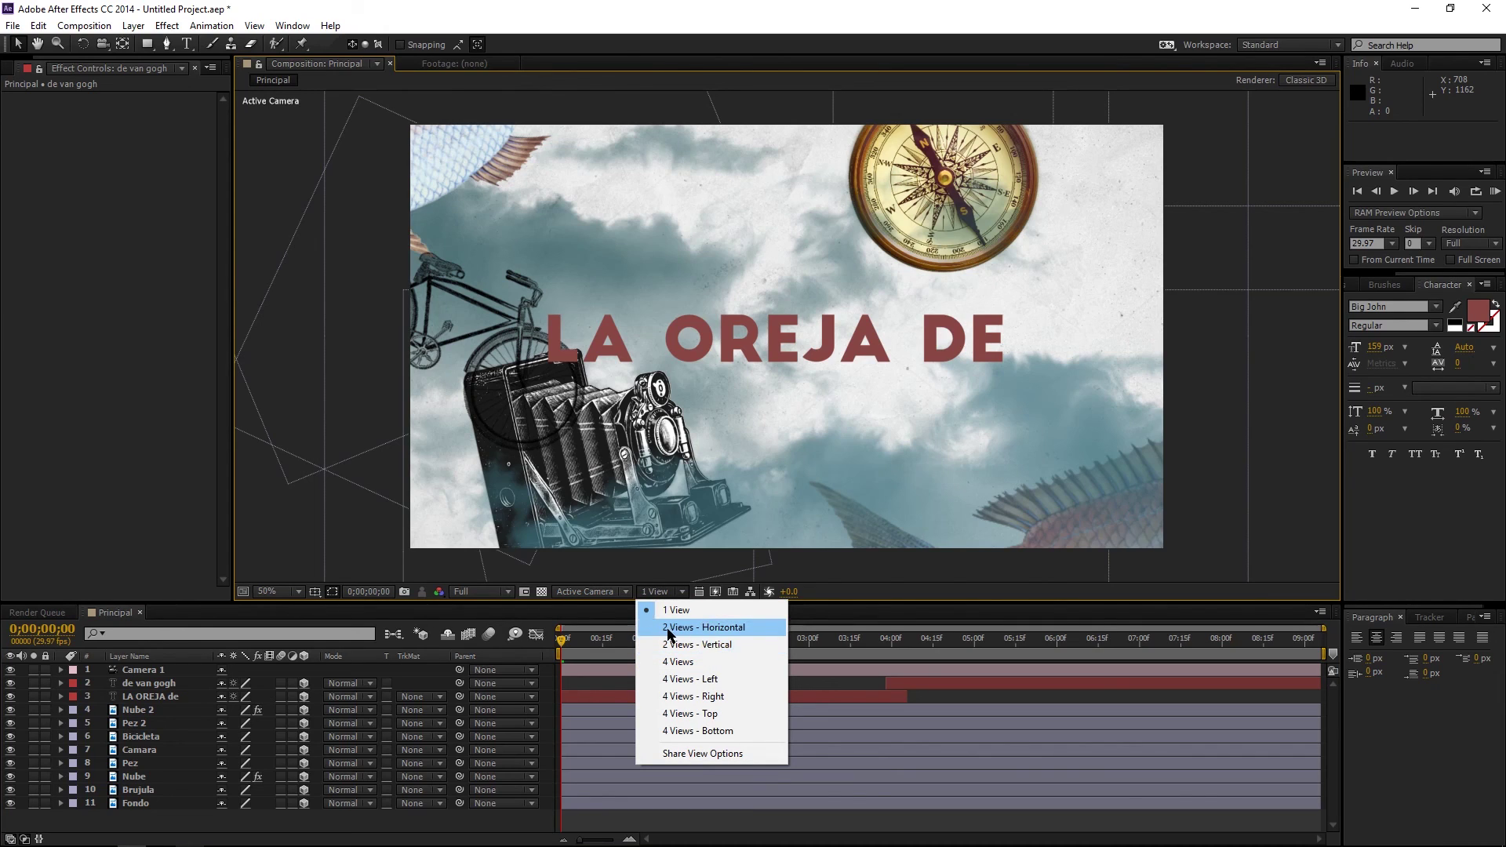
left_click(708, 635)
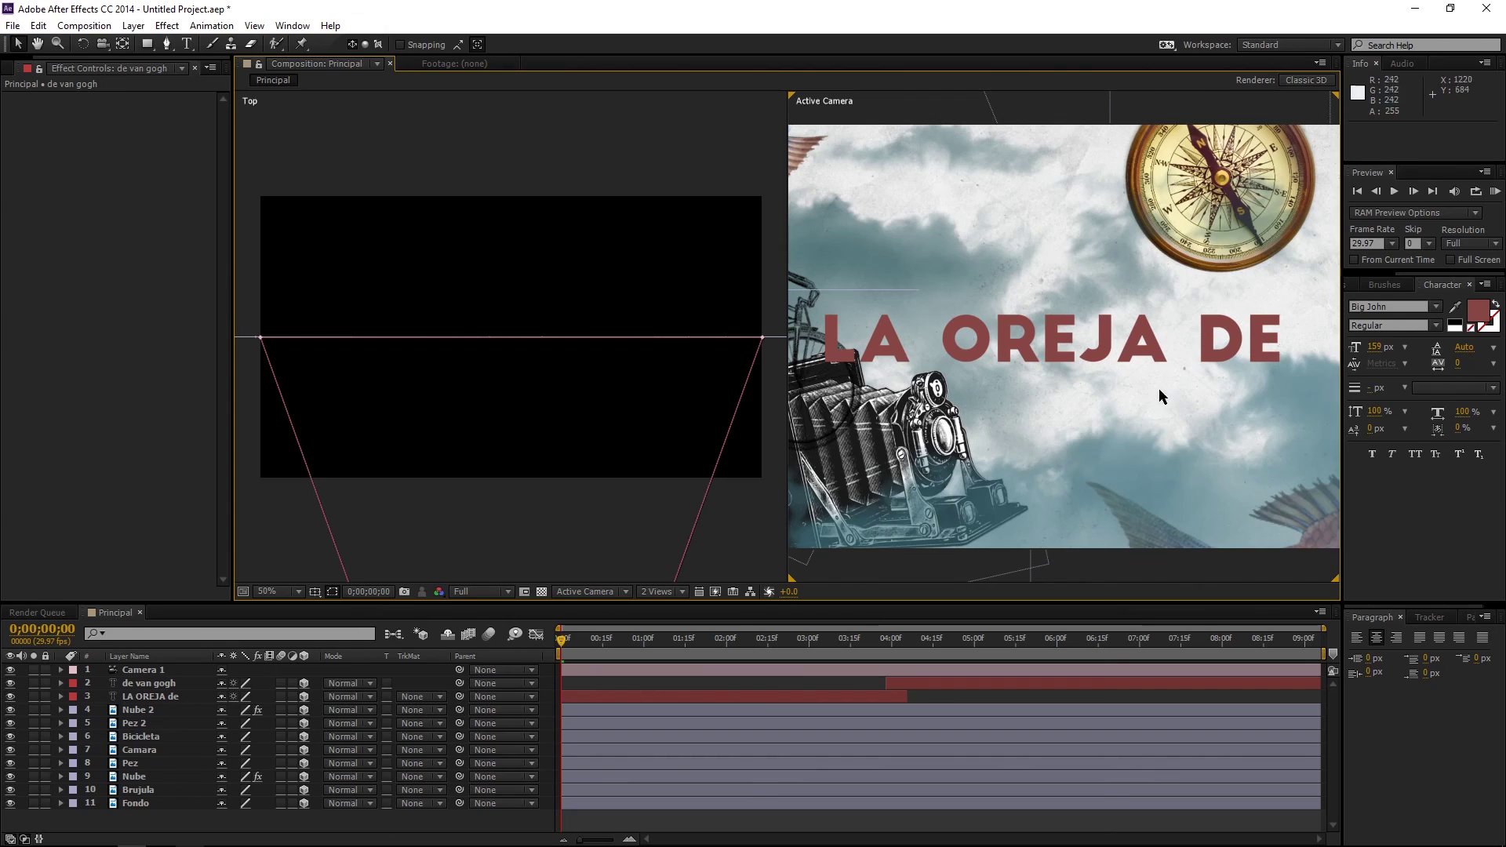
left_click(295, 540)
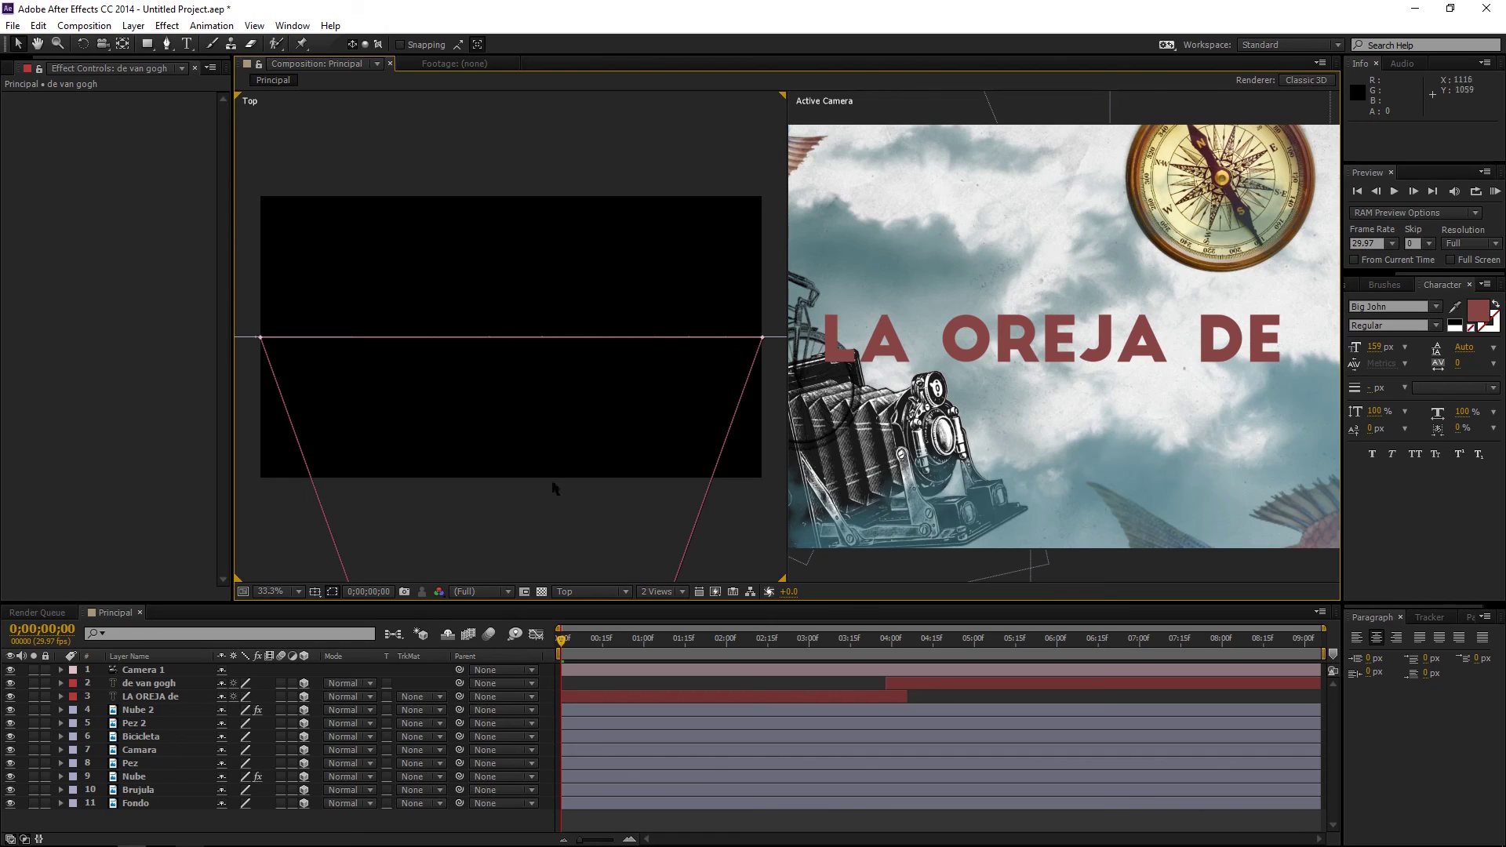
left_click(579, 590)
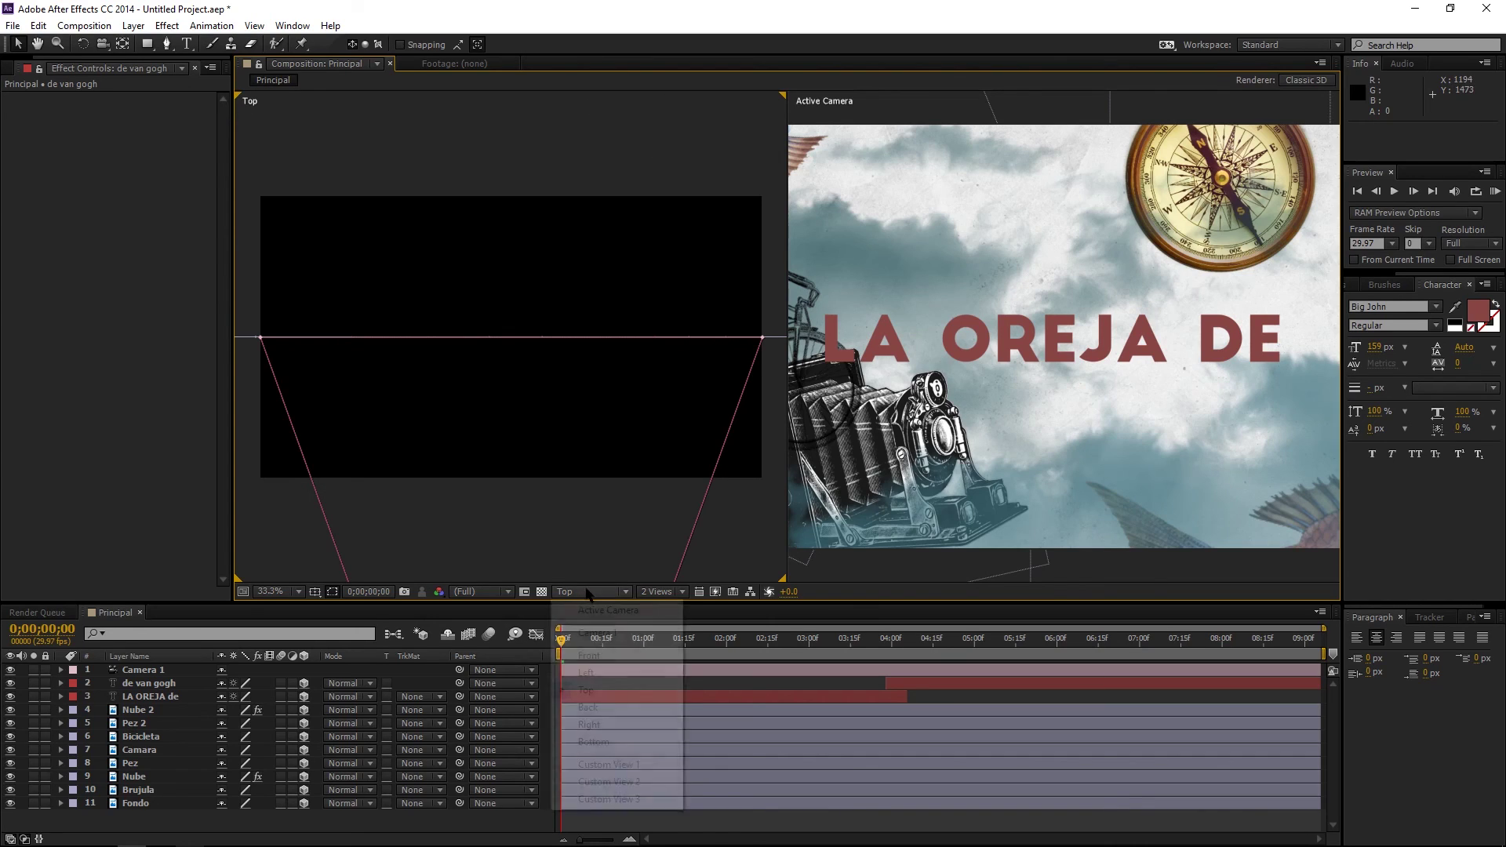
left_click(605, 696)
key("comma")
key("comma")
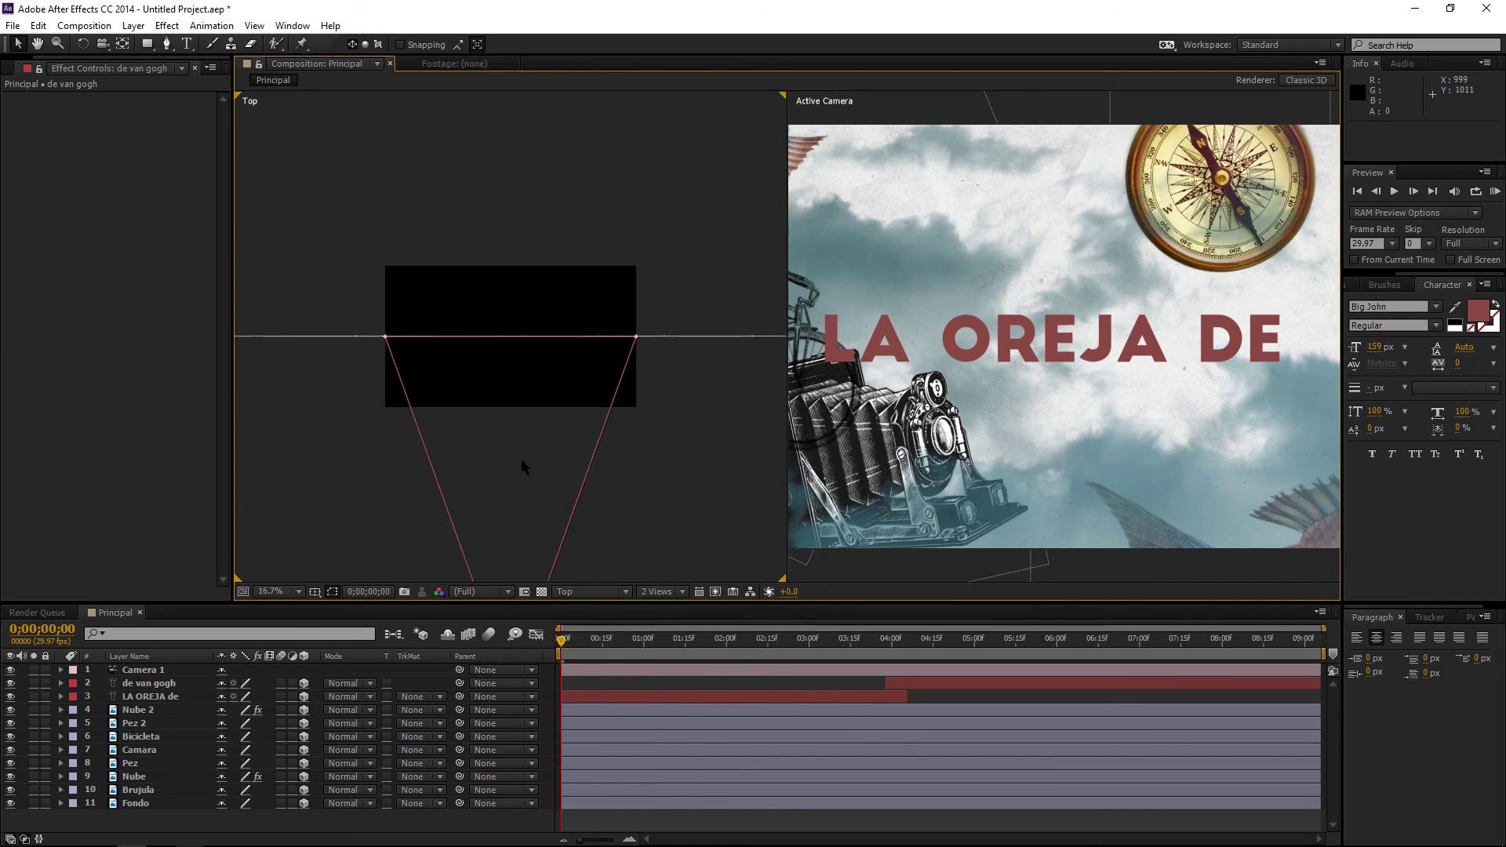
key("comma")
key("comma")
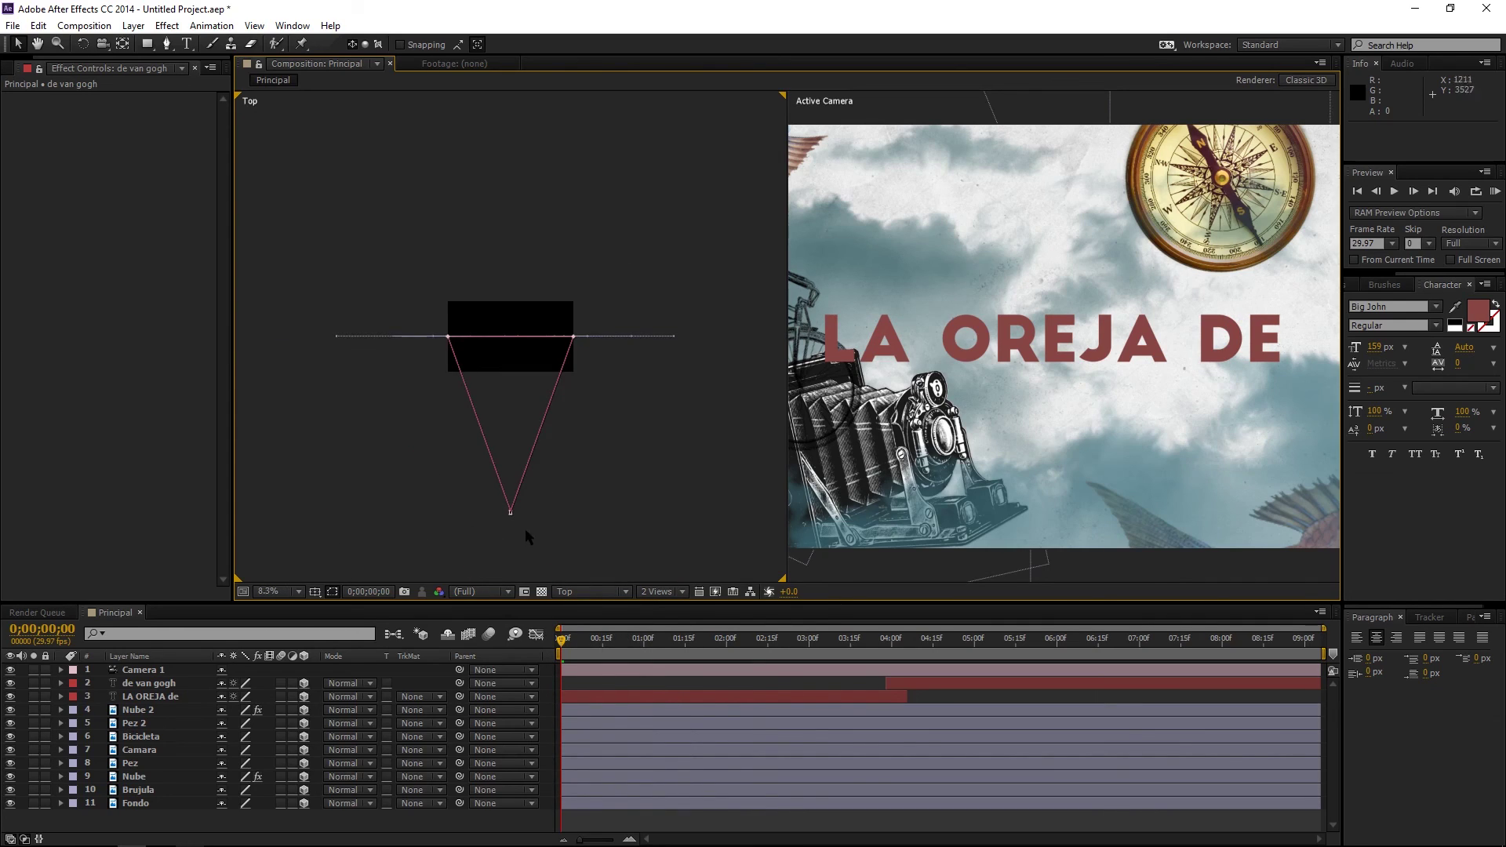
left_click(512, 513)
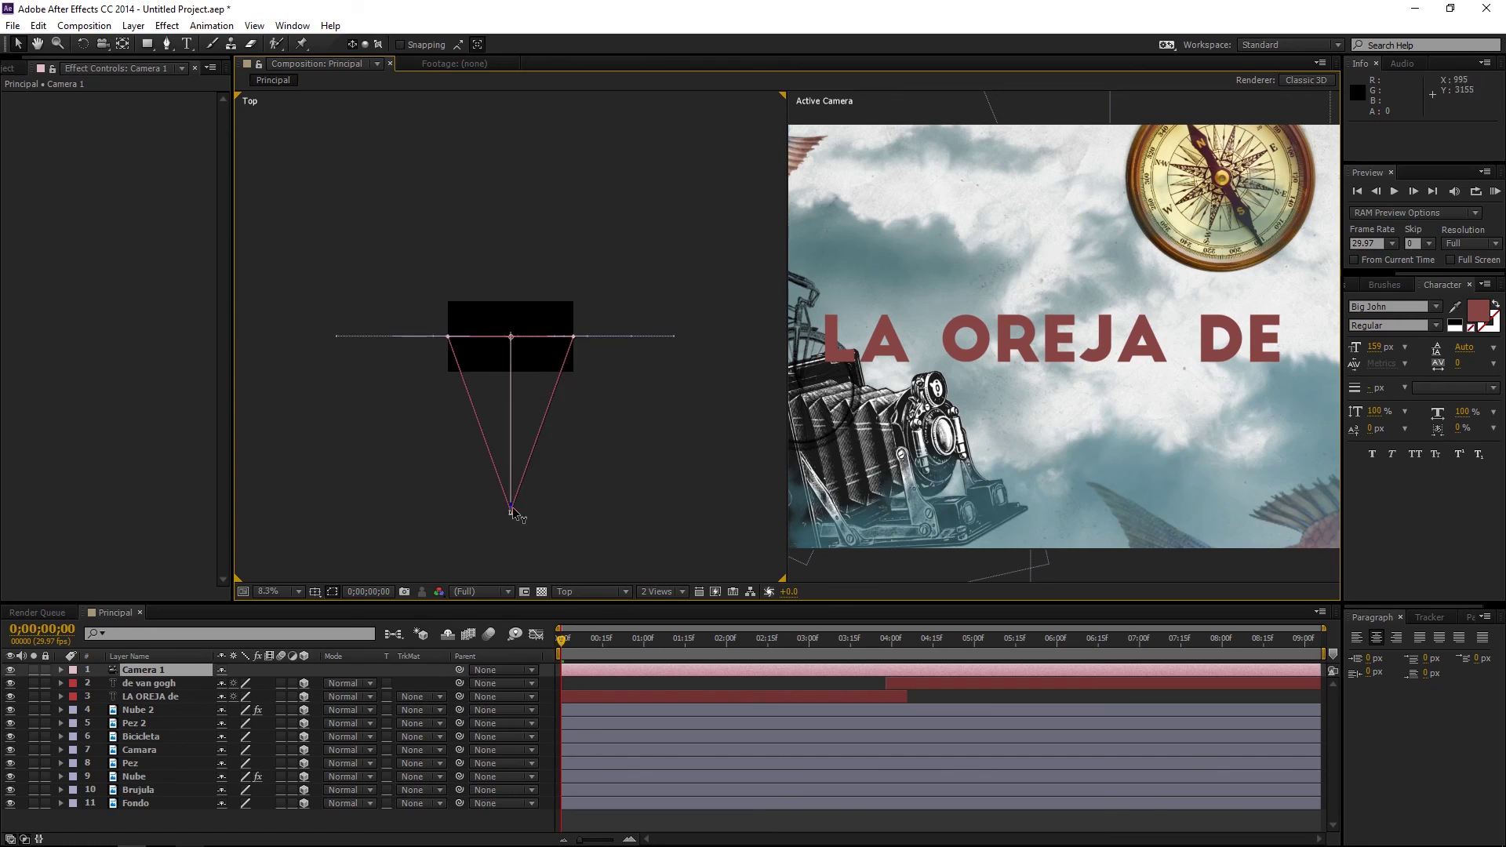
key("period")
key("period")
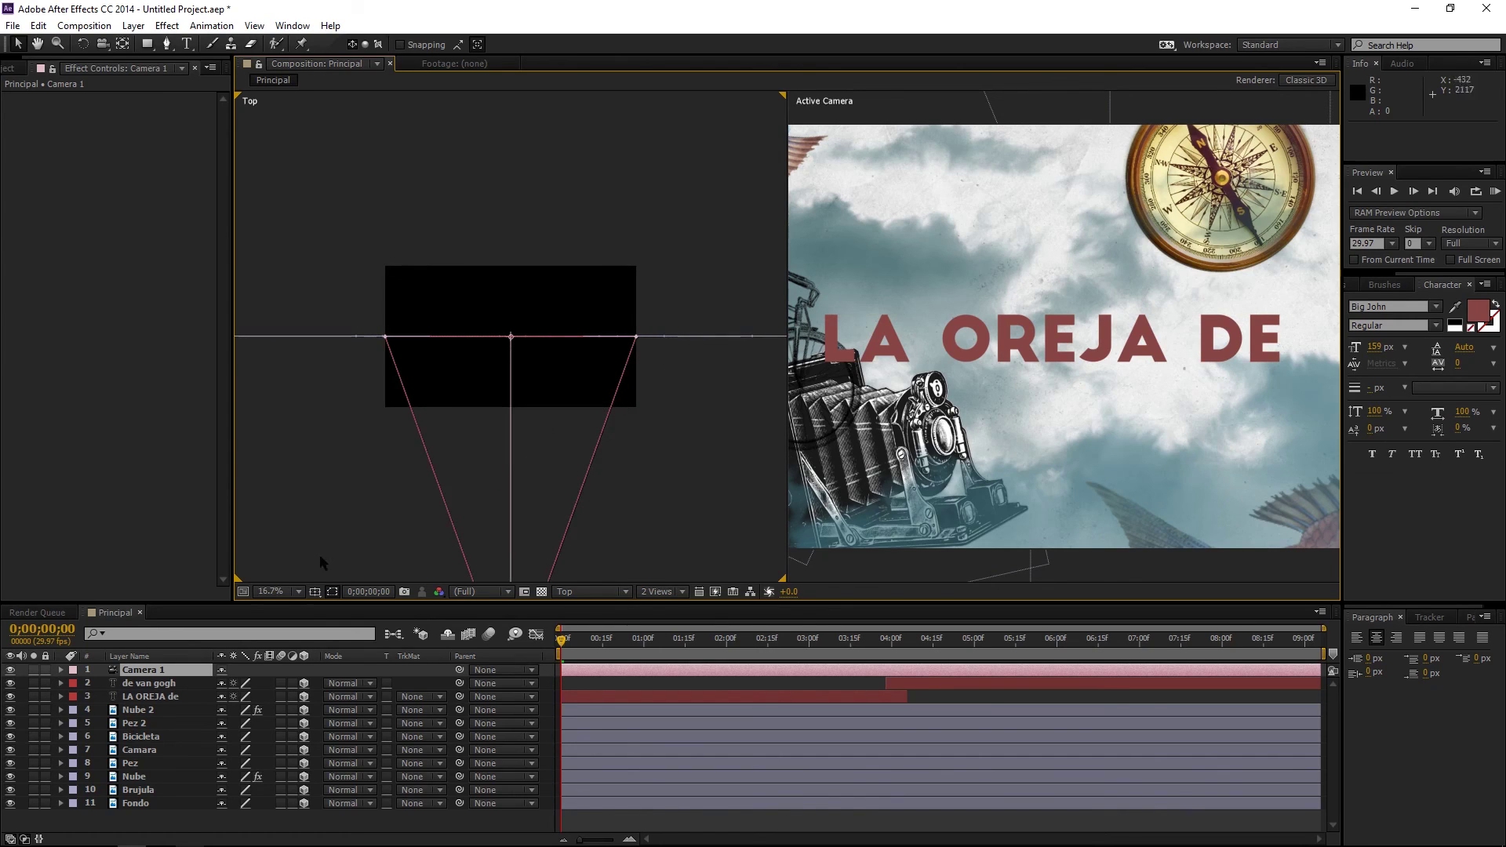
Locate the title and collage layers in the Top view at time zero, ending with Camera 1 selected
left_click(168, 697)
left_click(161, 736)
left_click(153, 763)
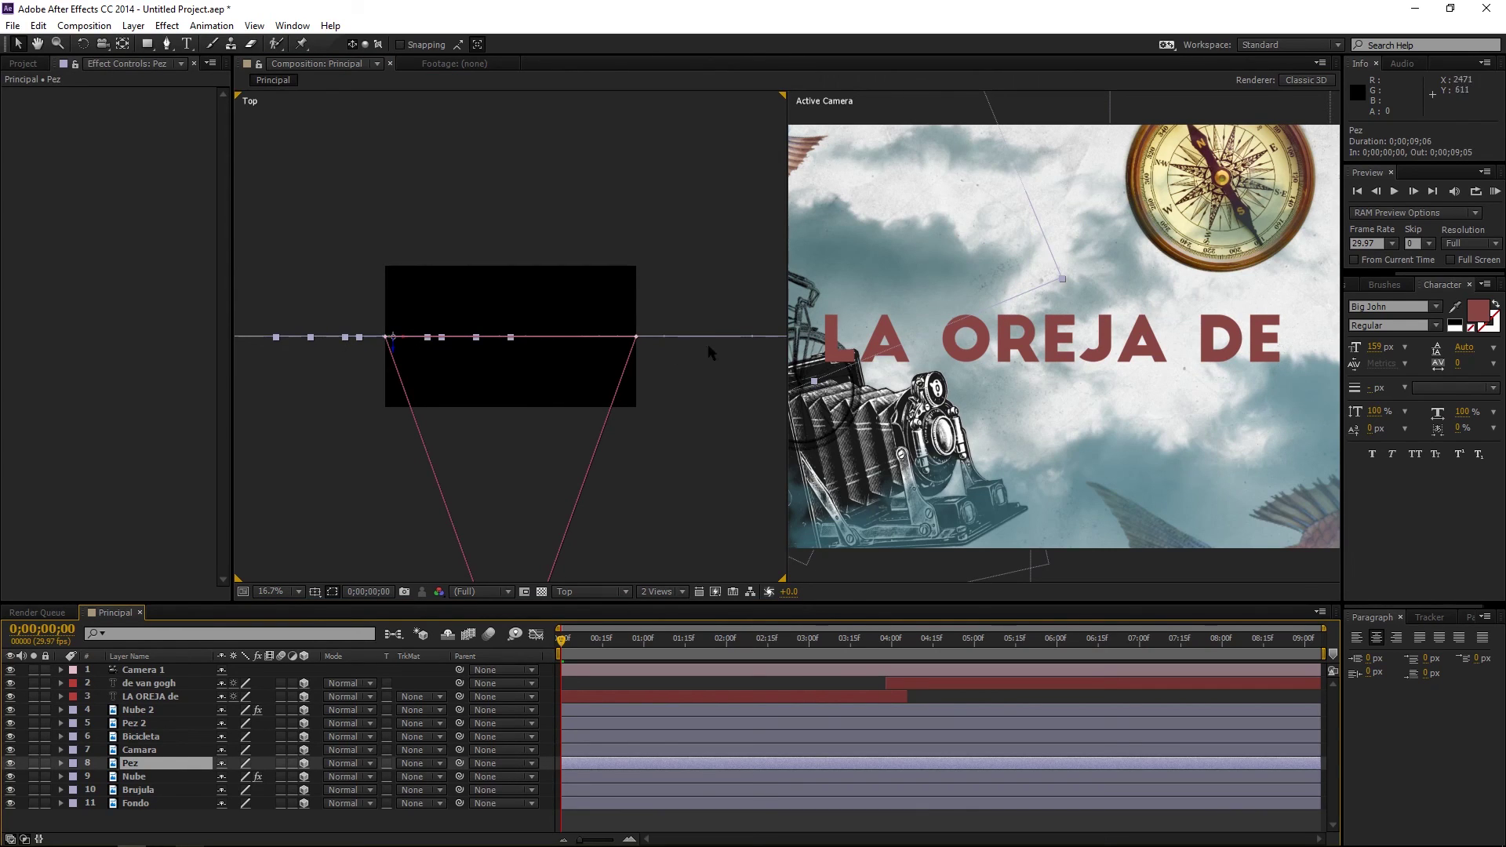
left_click(720, 476)
scroll(1130, 390, "down", 1)
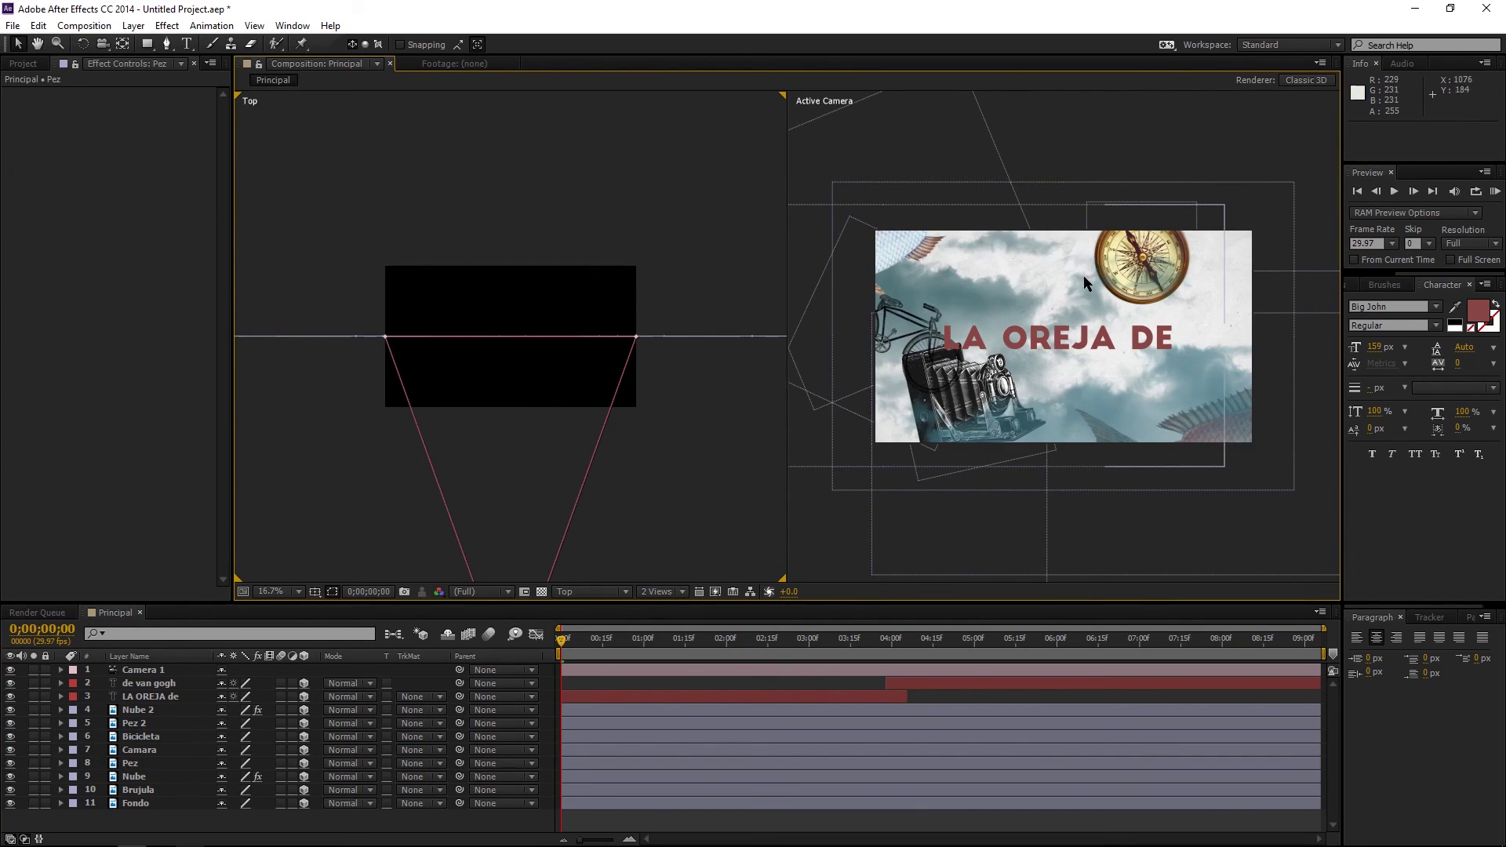
left_click(1084, 276)
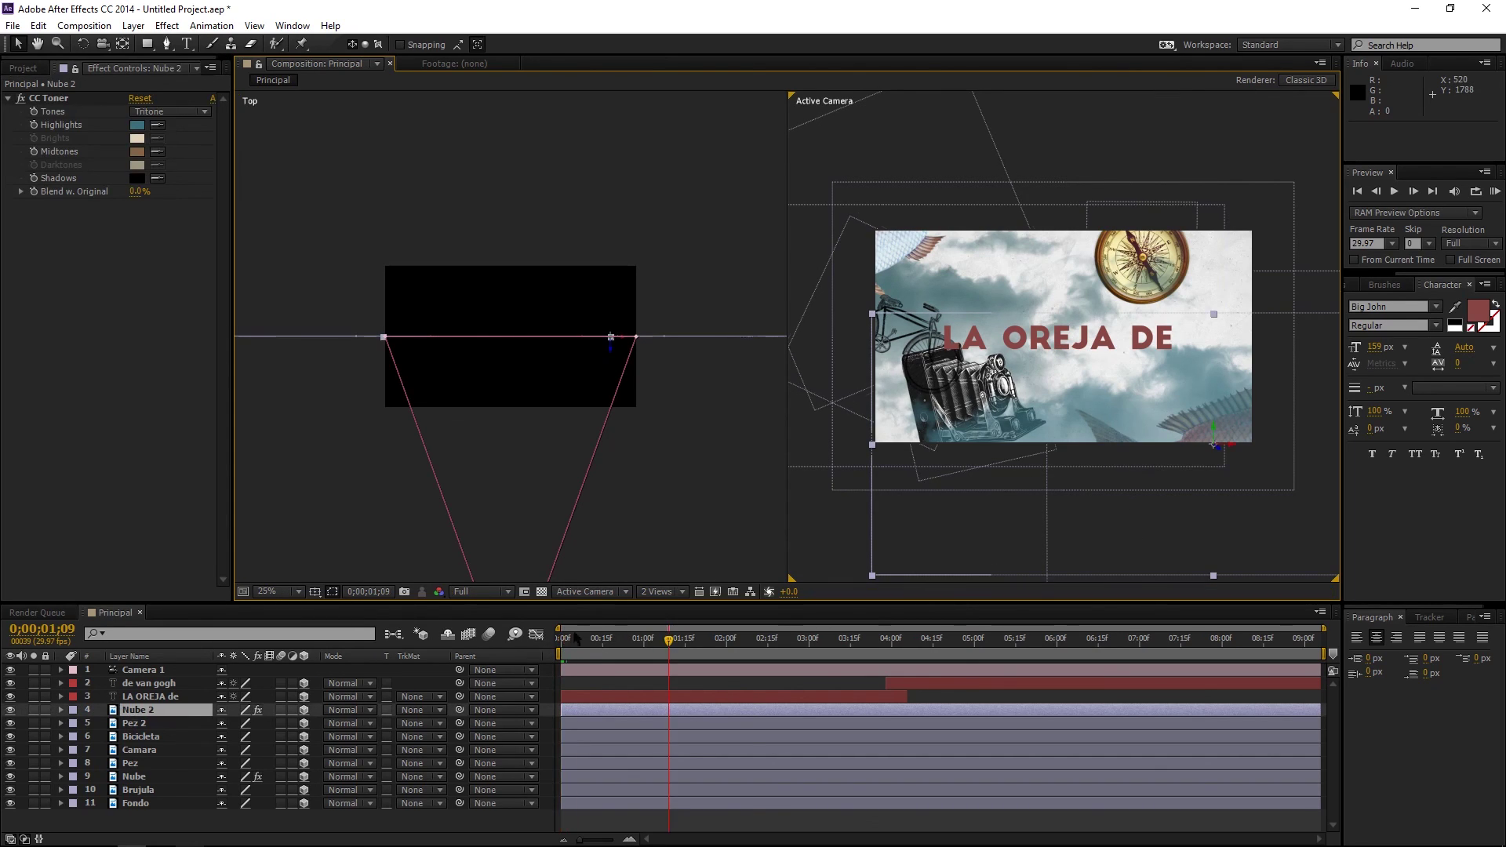
left_click_drag(581, 645, 539, 639)
left_click(259, 297)
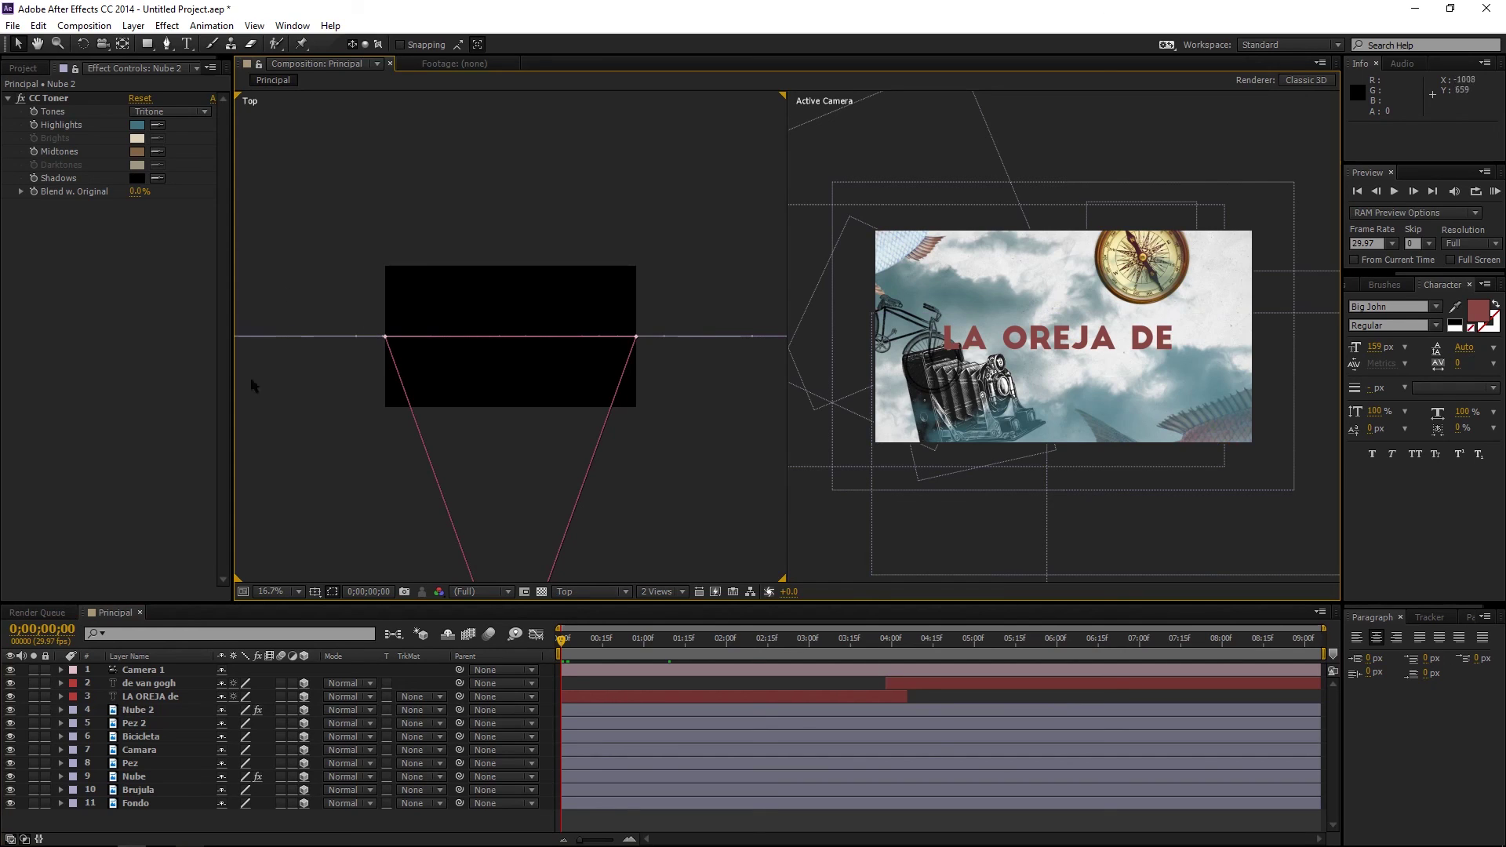
left_click(138, 765)
left_click(137, 790)
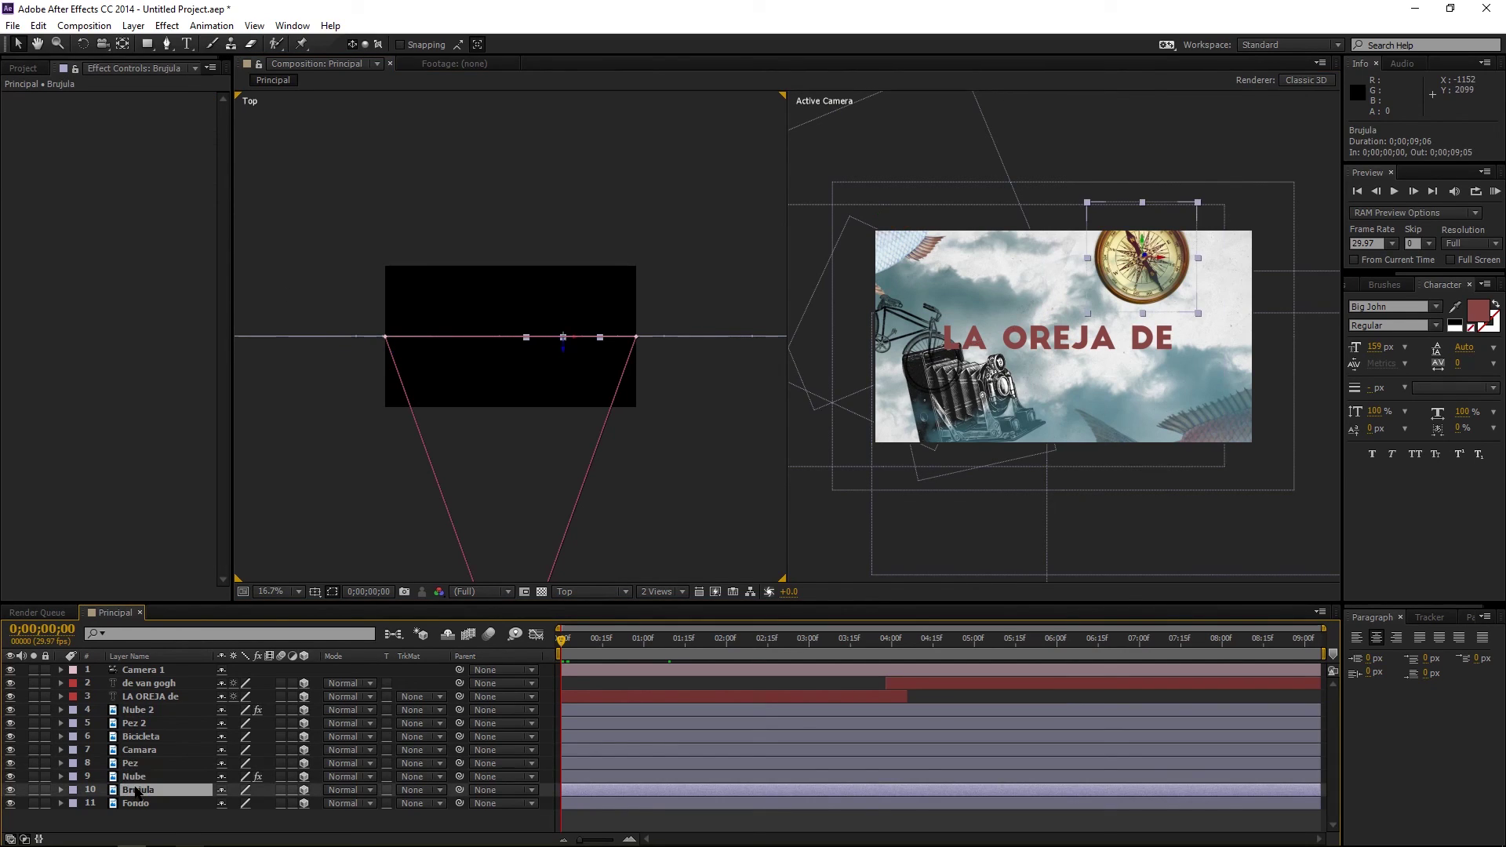
left_click(155, 737)
left_click(145, 710)
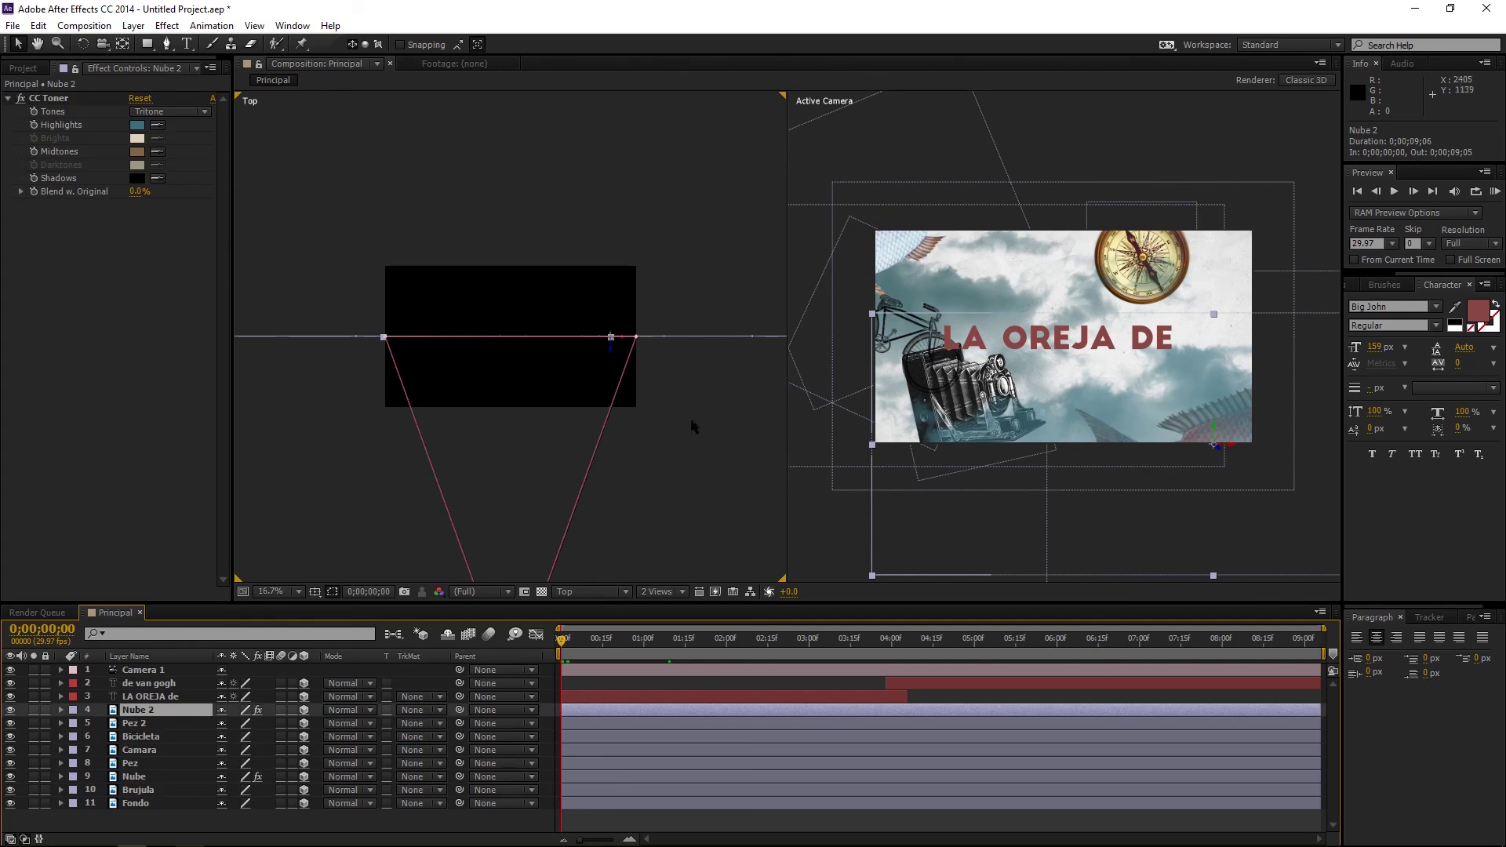
left_click(171, 672)
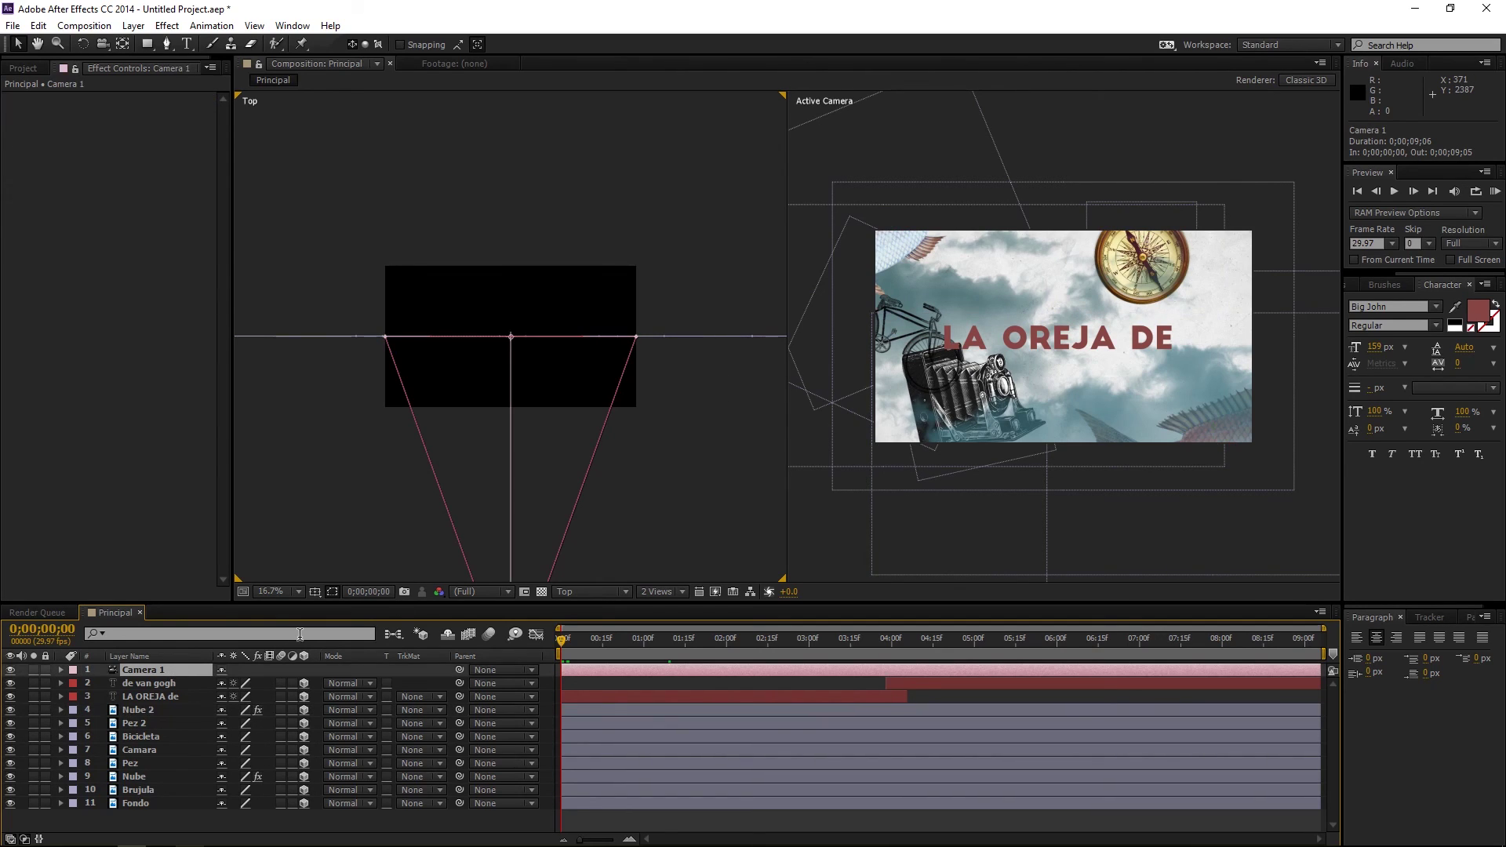
Pan the Top view and set a starting Position keyframe on Camera 1 at 0s
key("h")
mouse_move(558, 475)
left_mouse_down()
mouse_move(574, 392)
mouse_move(541, 359)
left_mouse_up()
key("v")
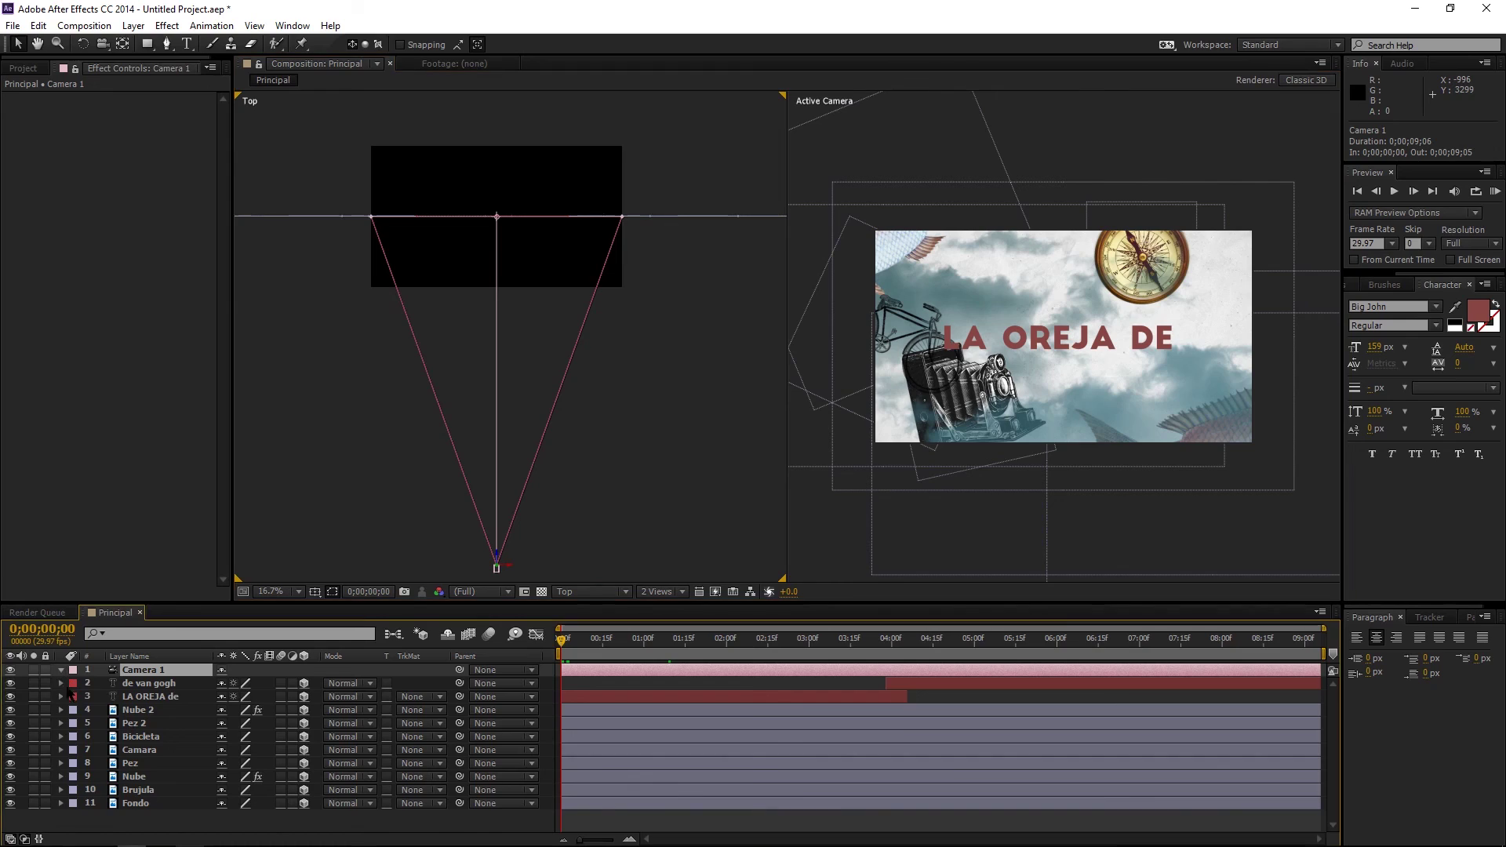
left_click(61, 670)
left_click(75, 684)
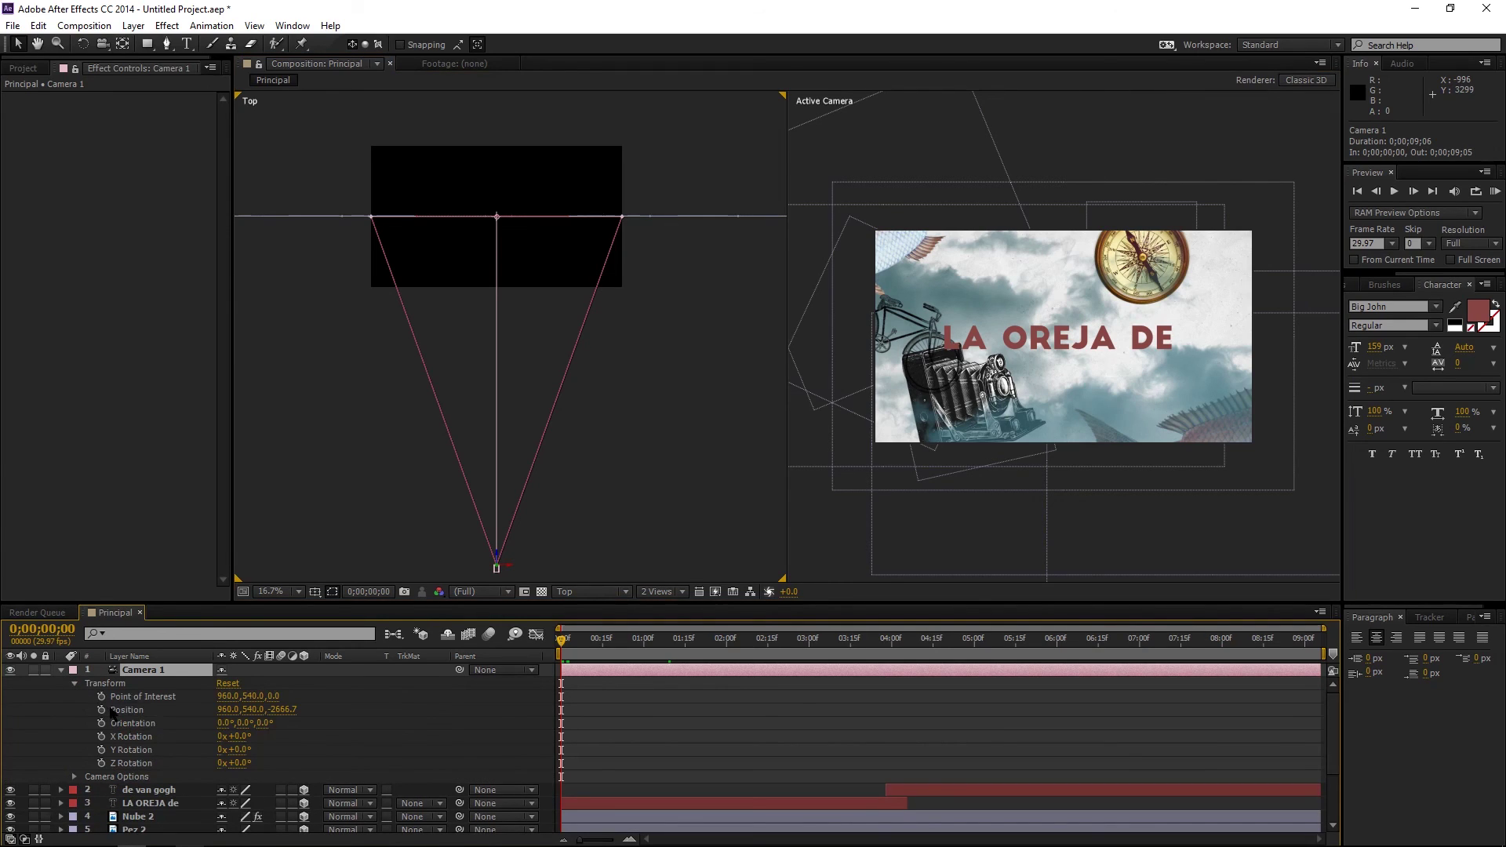
left_click(60, 670)
key("p")
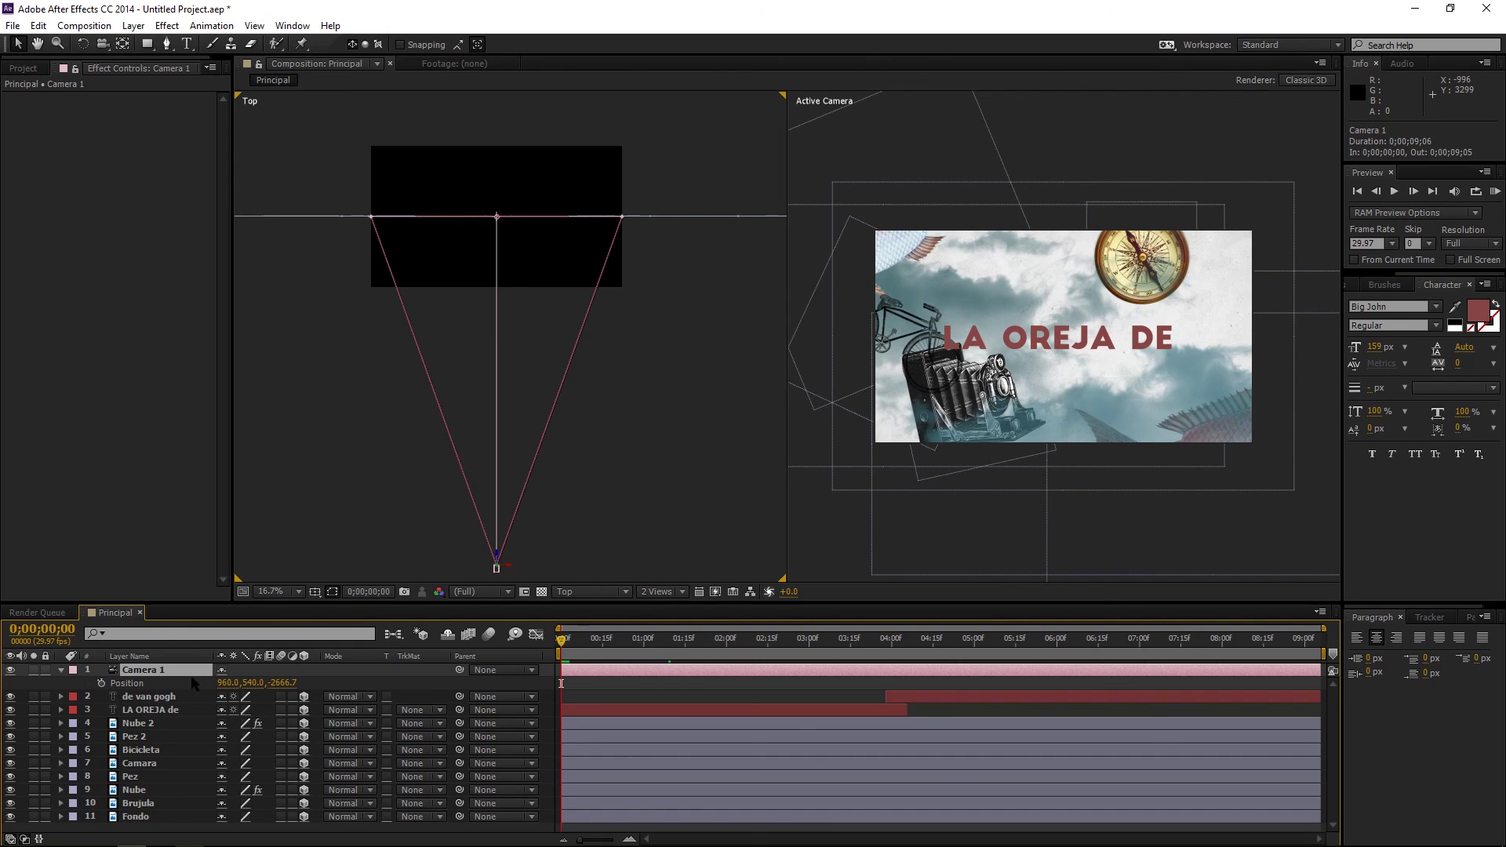
left_click(100, 683)
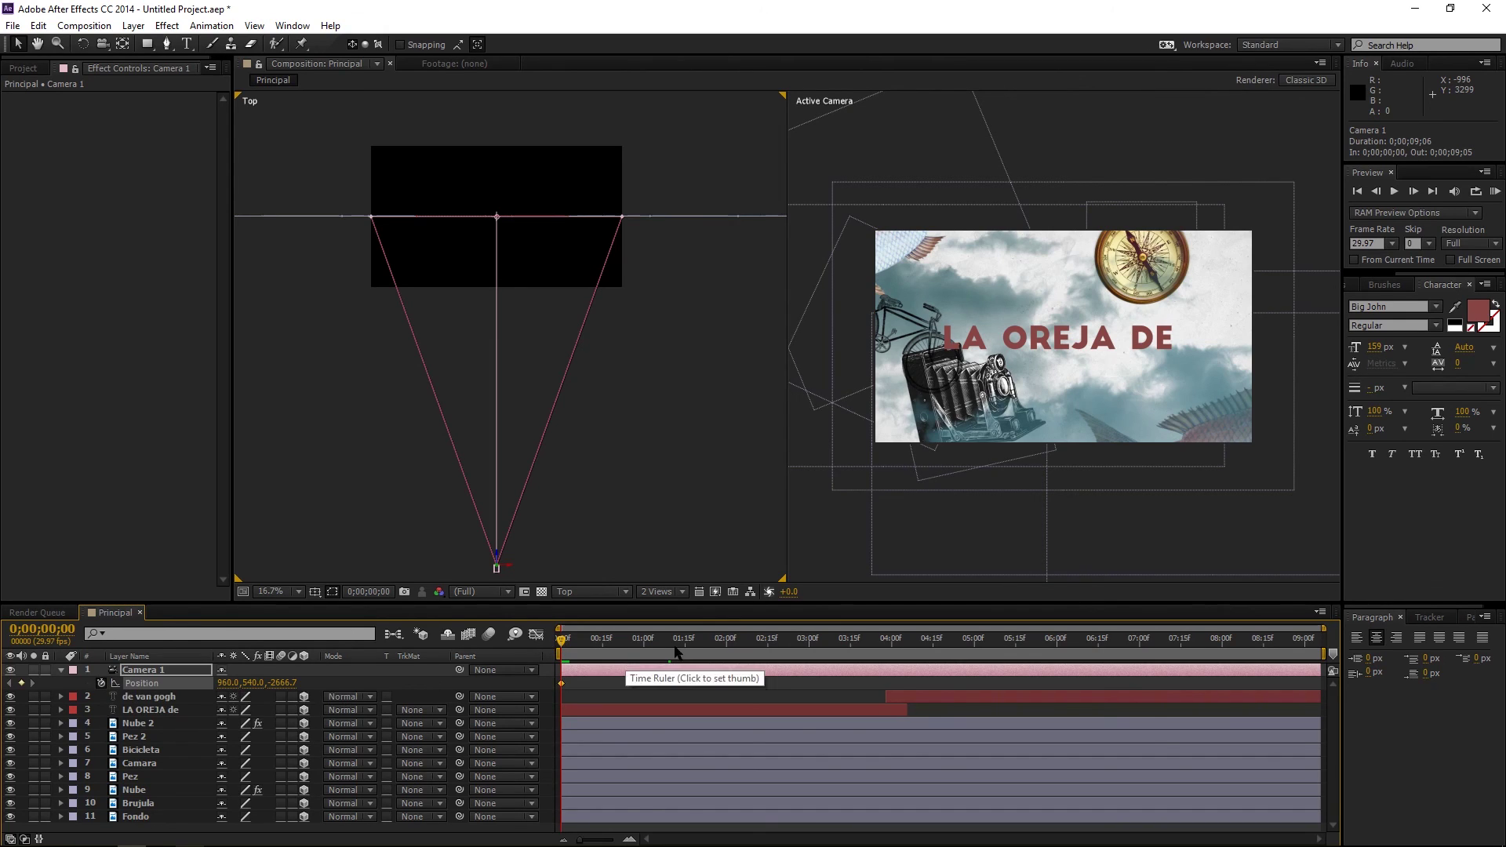
Near 8;20, move Camera 1 forward along Z to -1244.7, then scrub back and preview the push
left_click(586, 640)
left_click_drag(796, 641, 1278, 637)
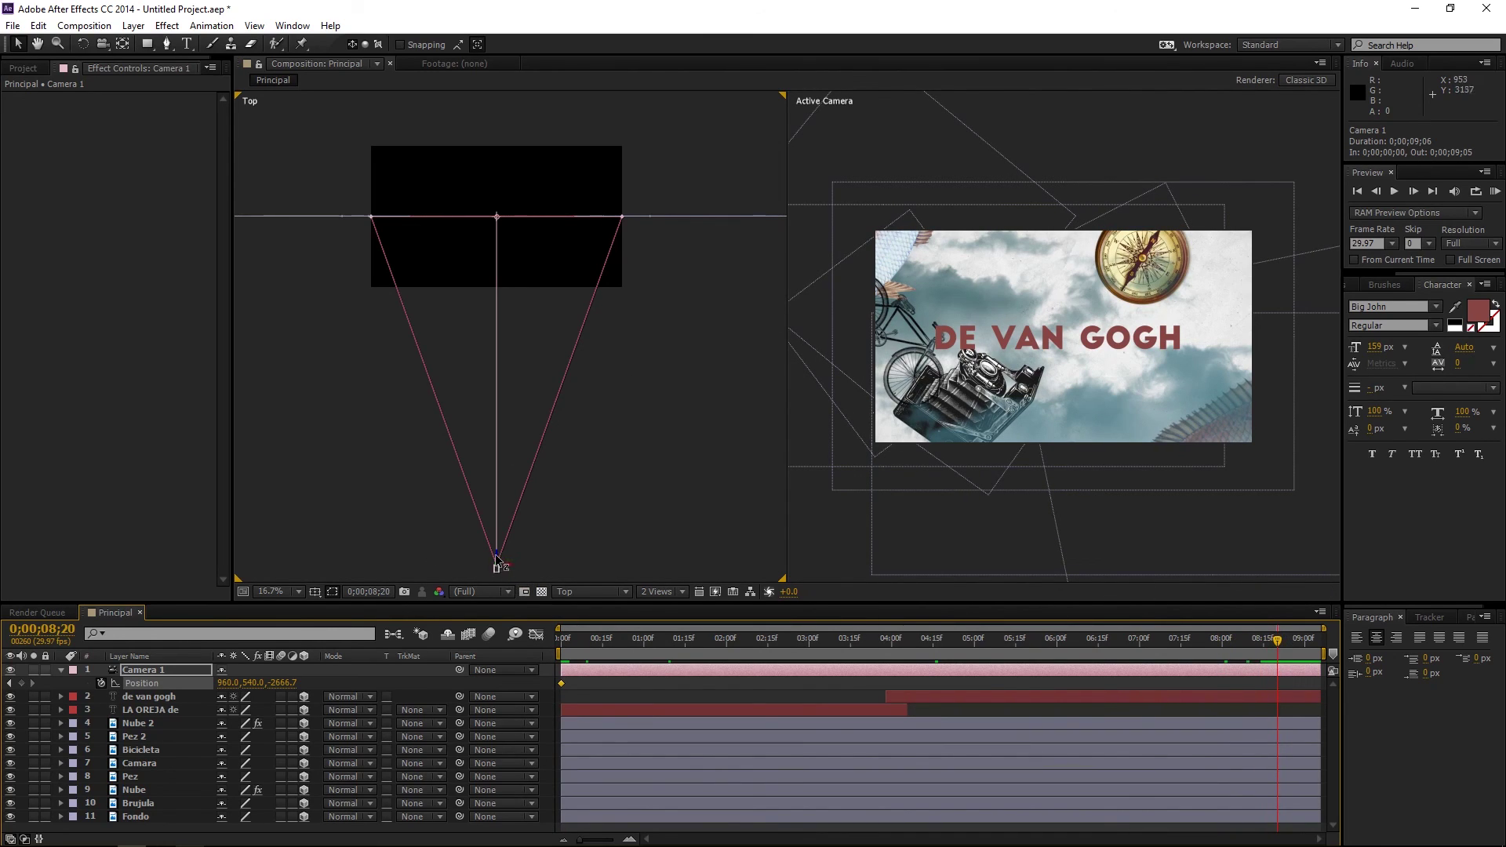
left_click_drag(499, 560, 481, 374)
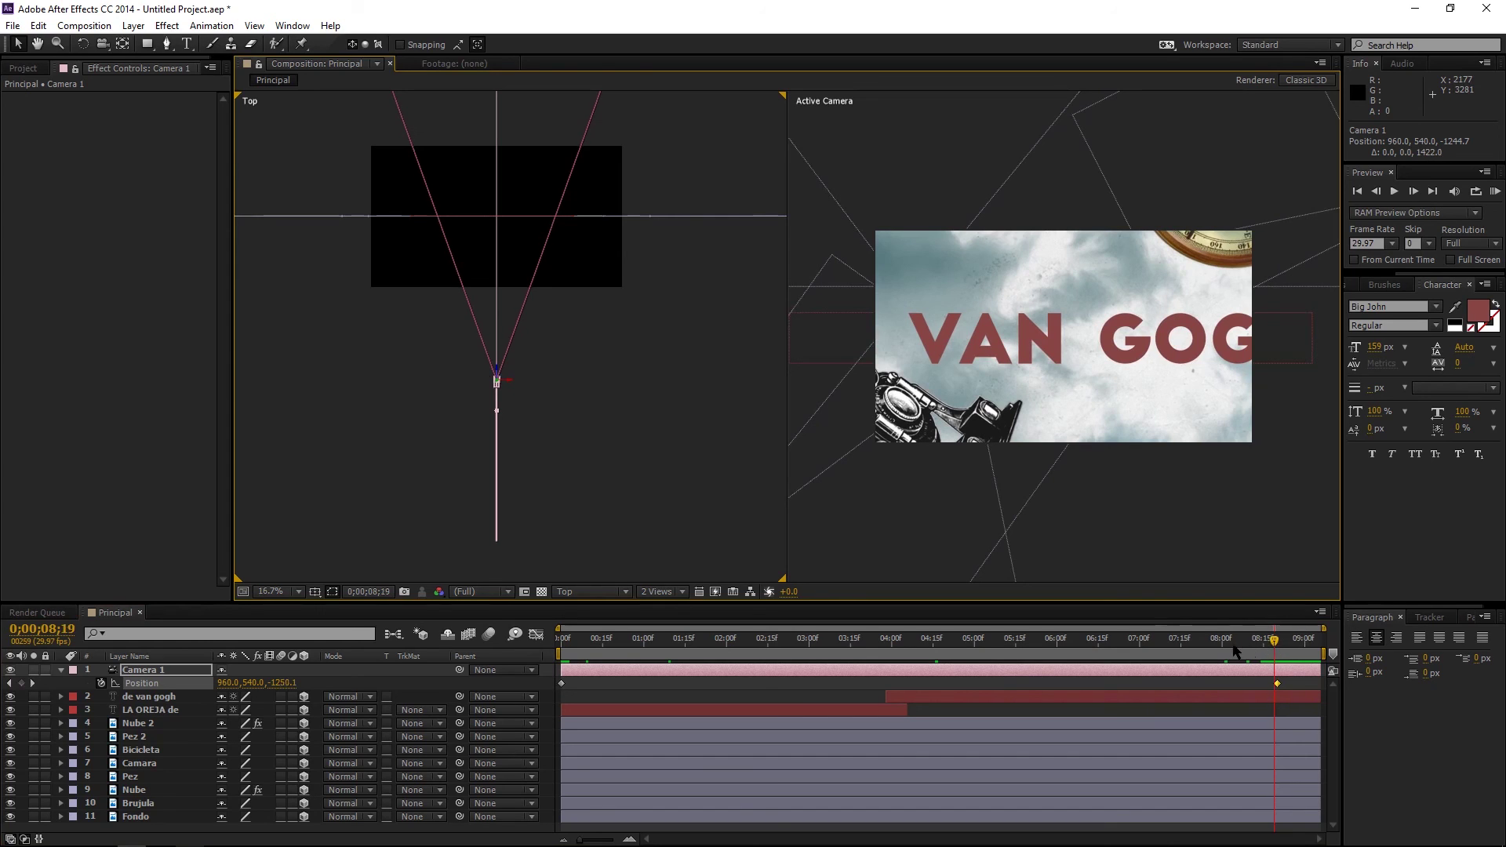
left_click(1200, 637)
left_click_drag(1059, 640, 540, 680)
key("space")
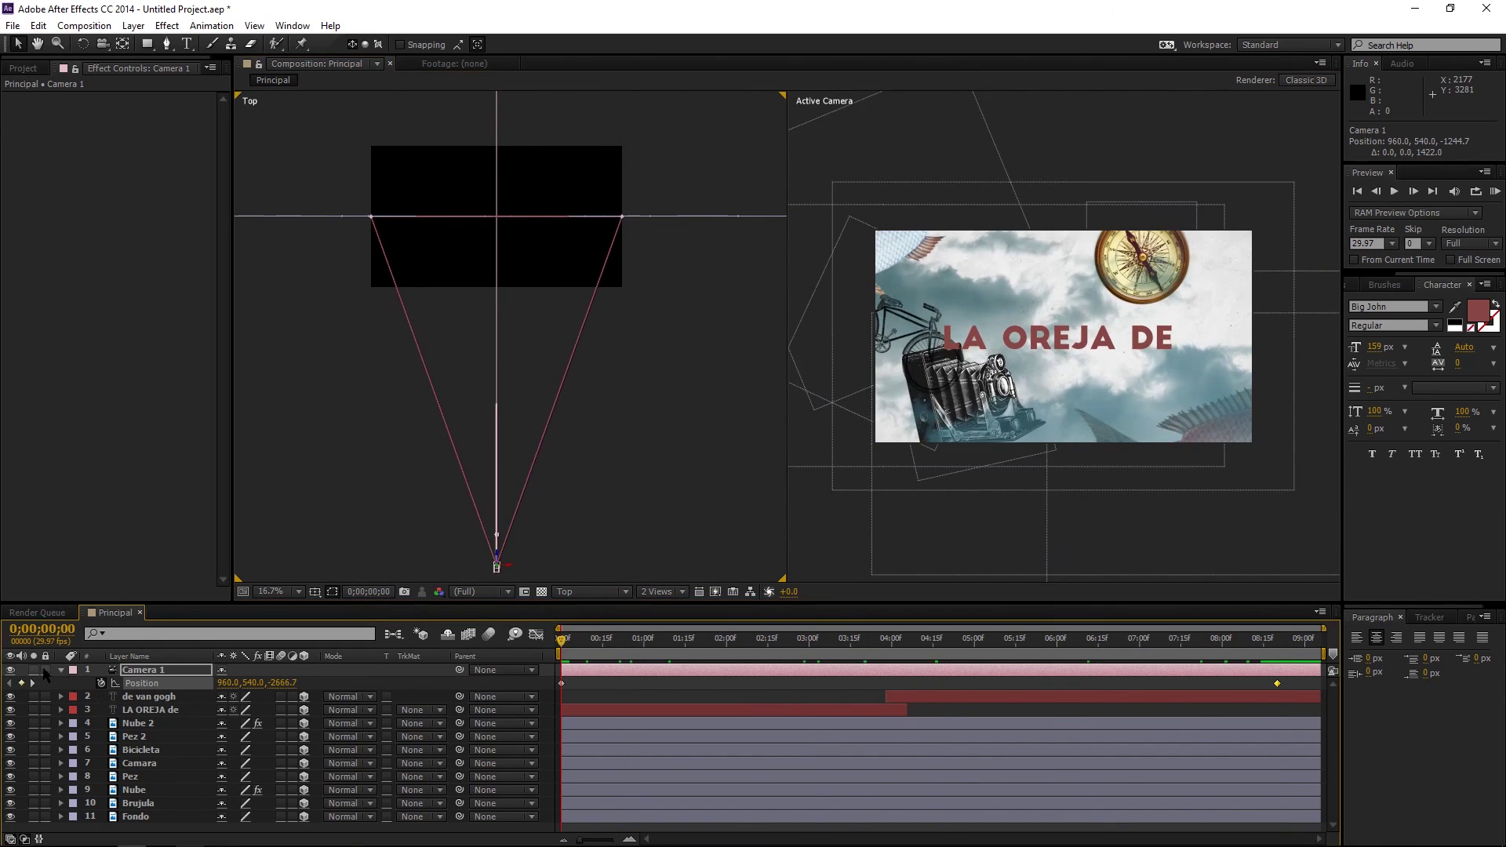
left_click(60, 670)
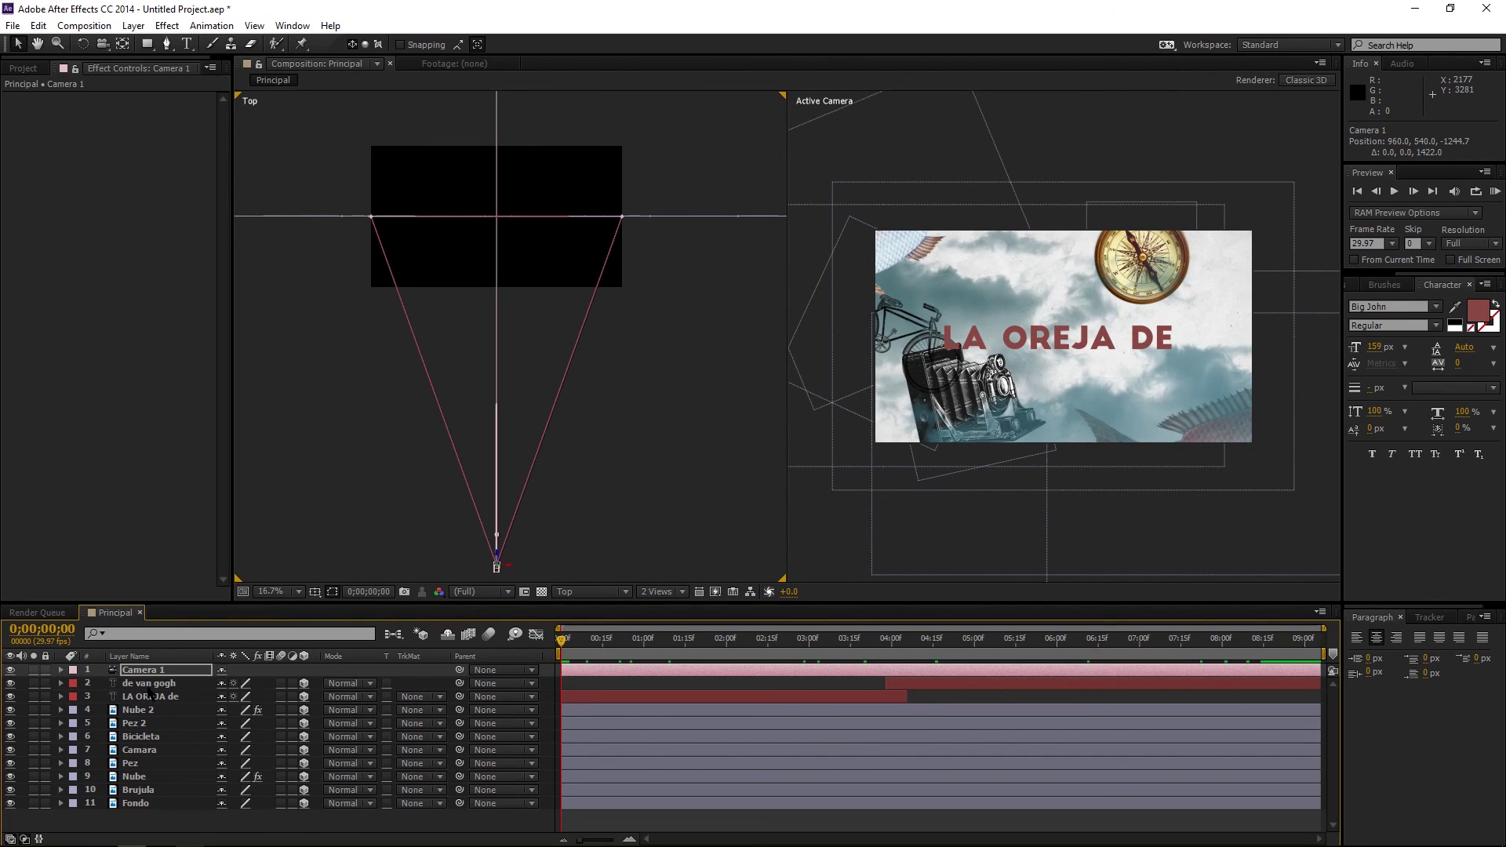
Bring the Pez 2 layer forward along Z toward the camera
left_click(137, 710)
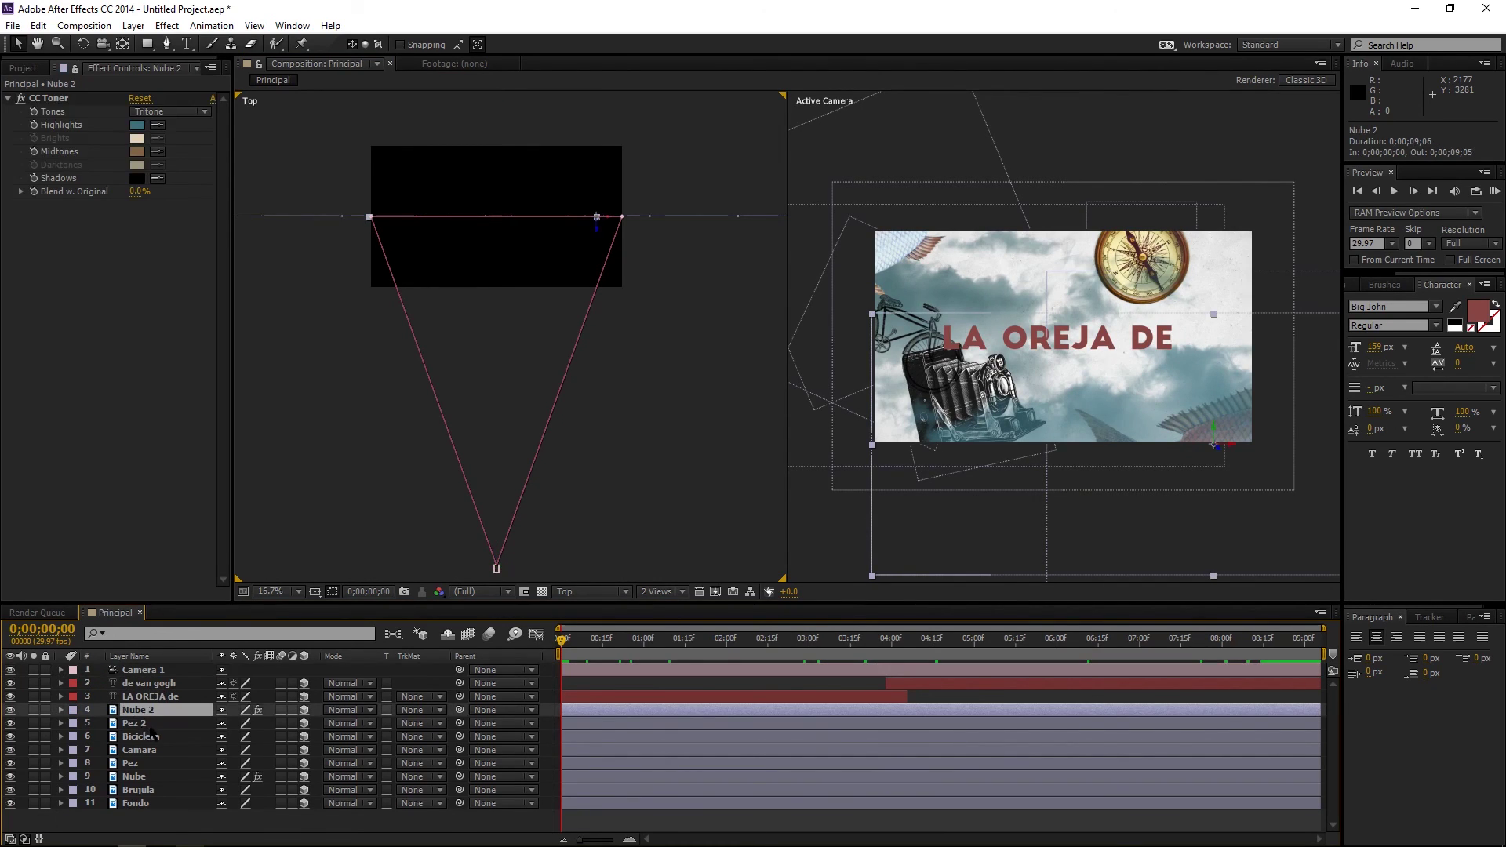
left_click(152, 725)
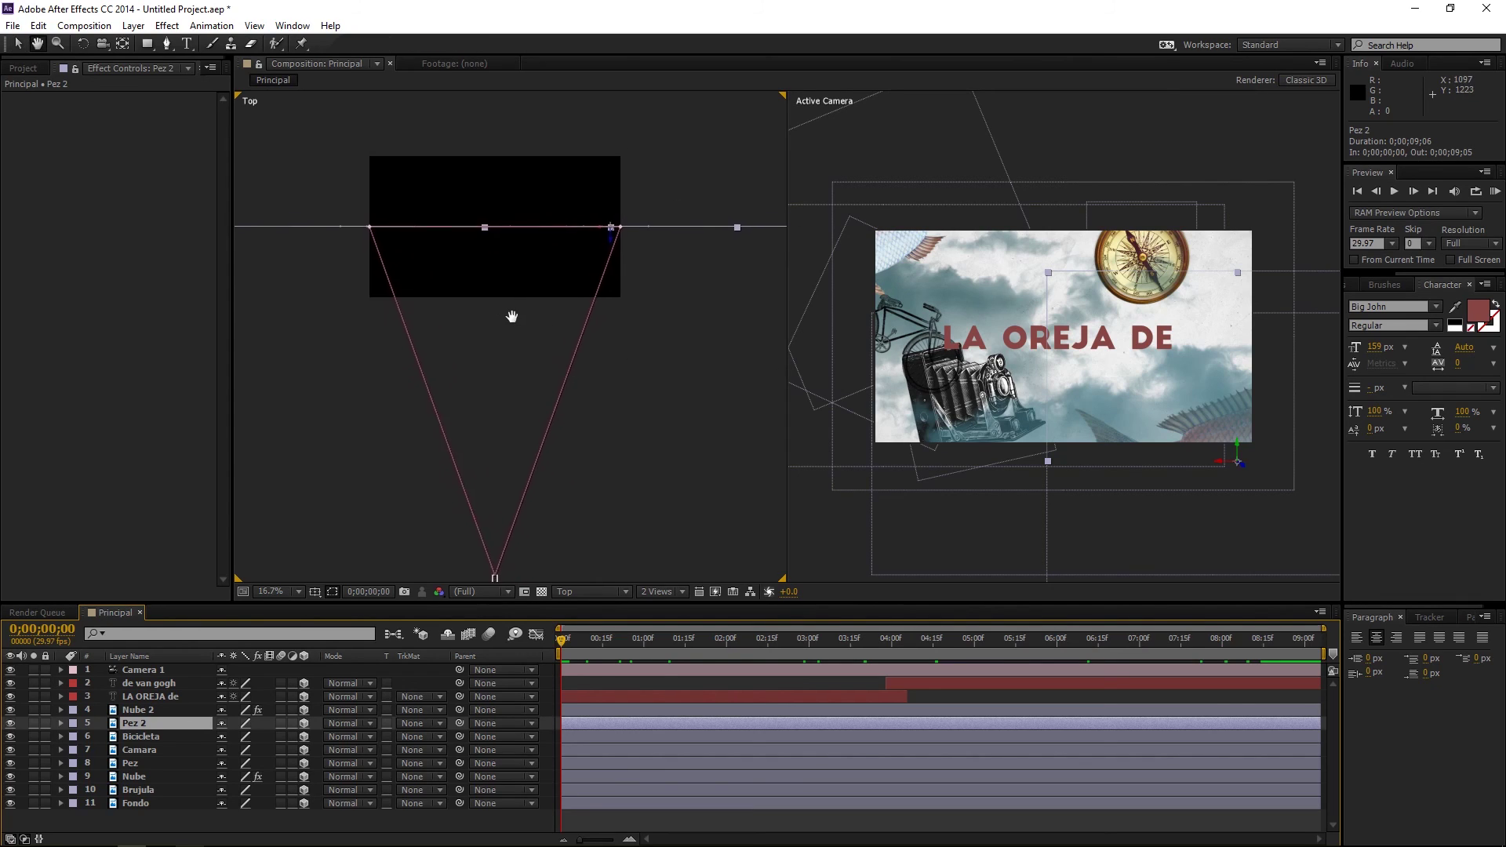
scroll(514, 309, "up", 2)
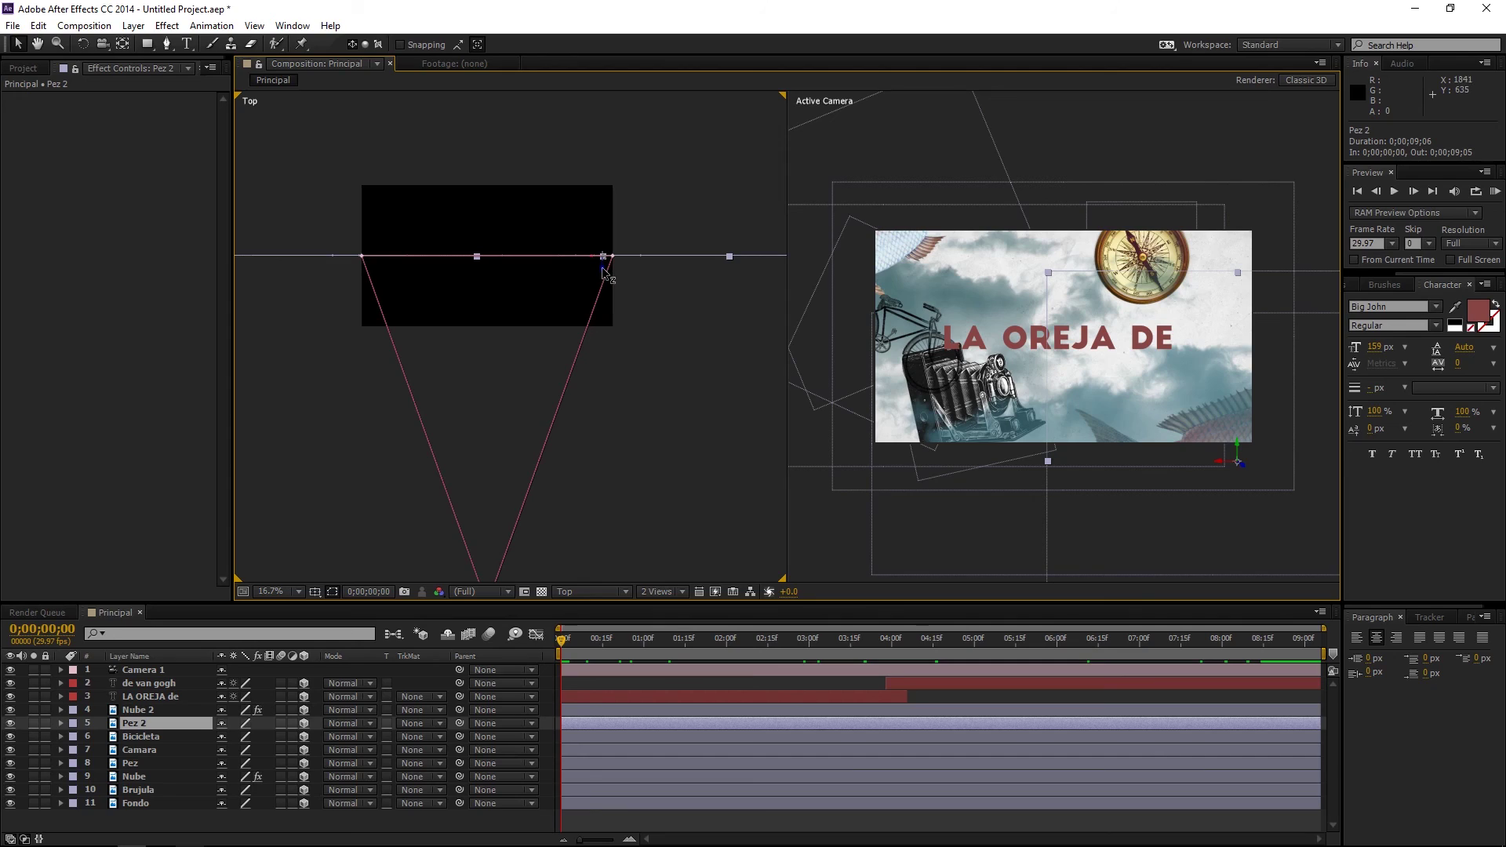
left_click_drag(603, 271, 625, 307)
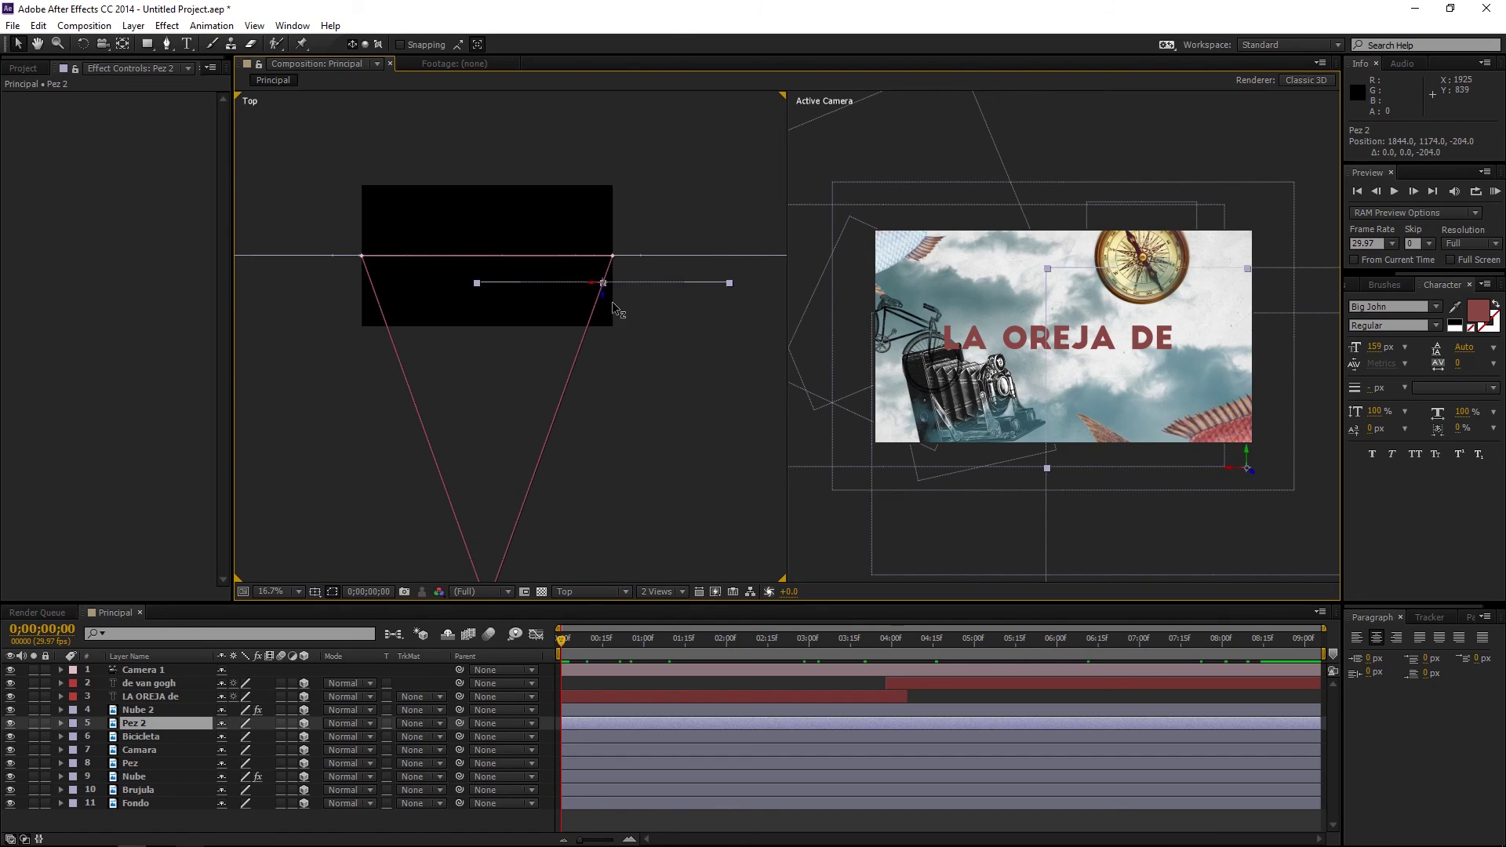
mouse_move(624, 308)
left_mouse_down()
mouse_move(619, 349)
mouse_move(624, 330)
mouse_move(614, 349)
mouse_move(608, 337)
left_mouse_up()
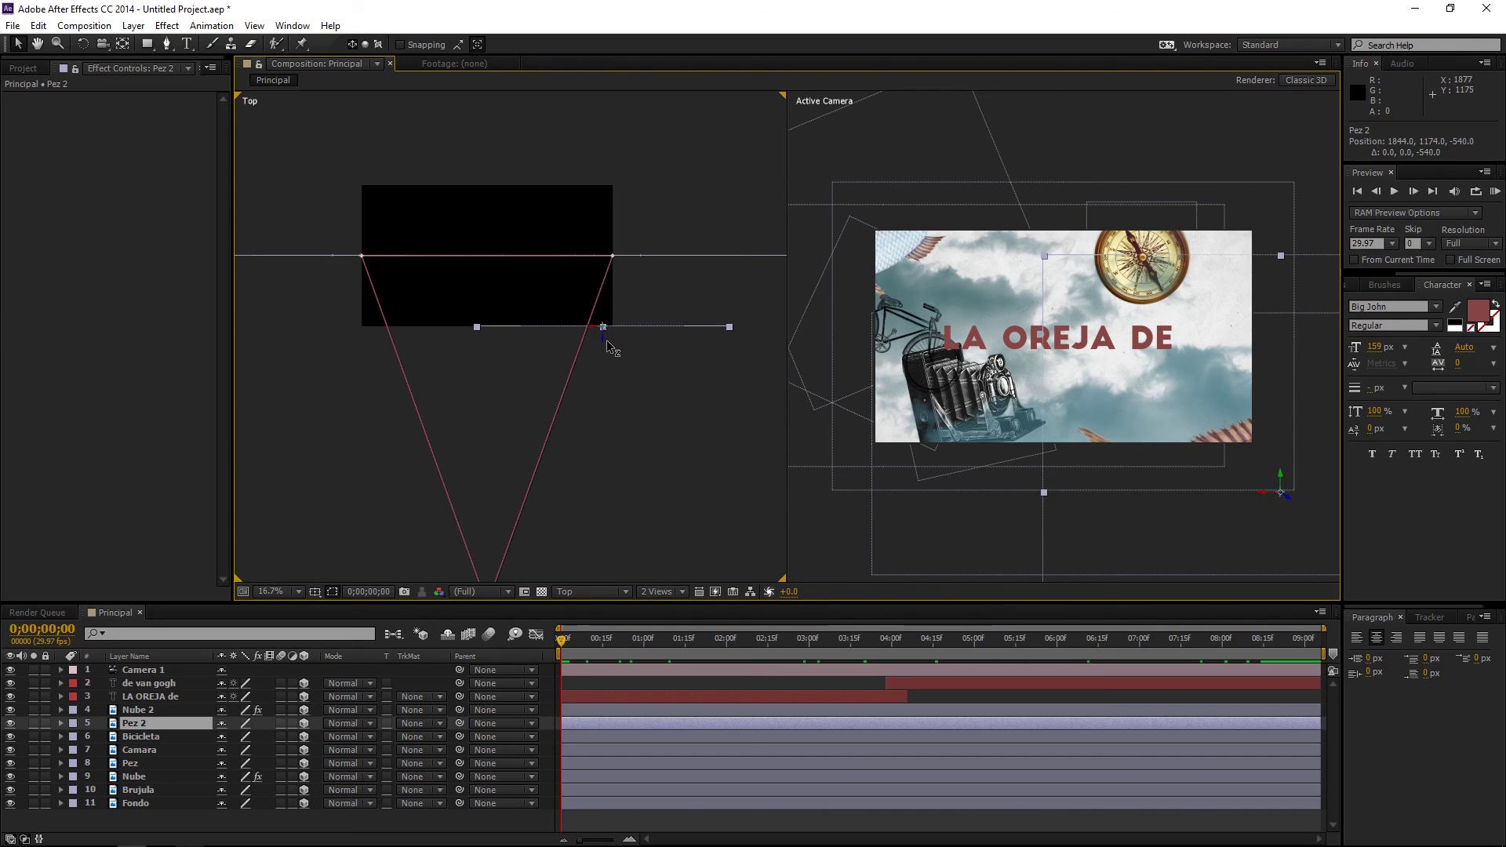
Move Bicicleta and Camara forward in depth, each by a different amount
left_click(151, 737)
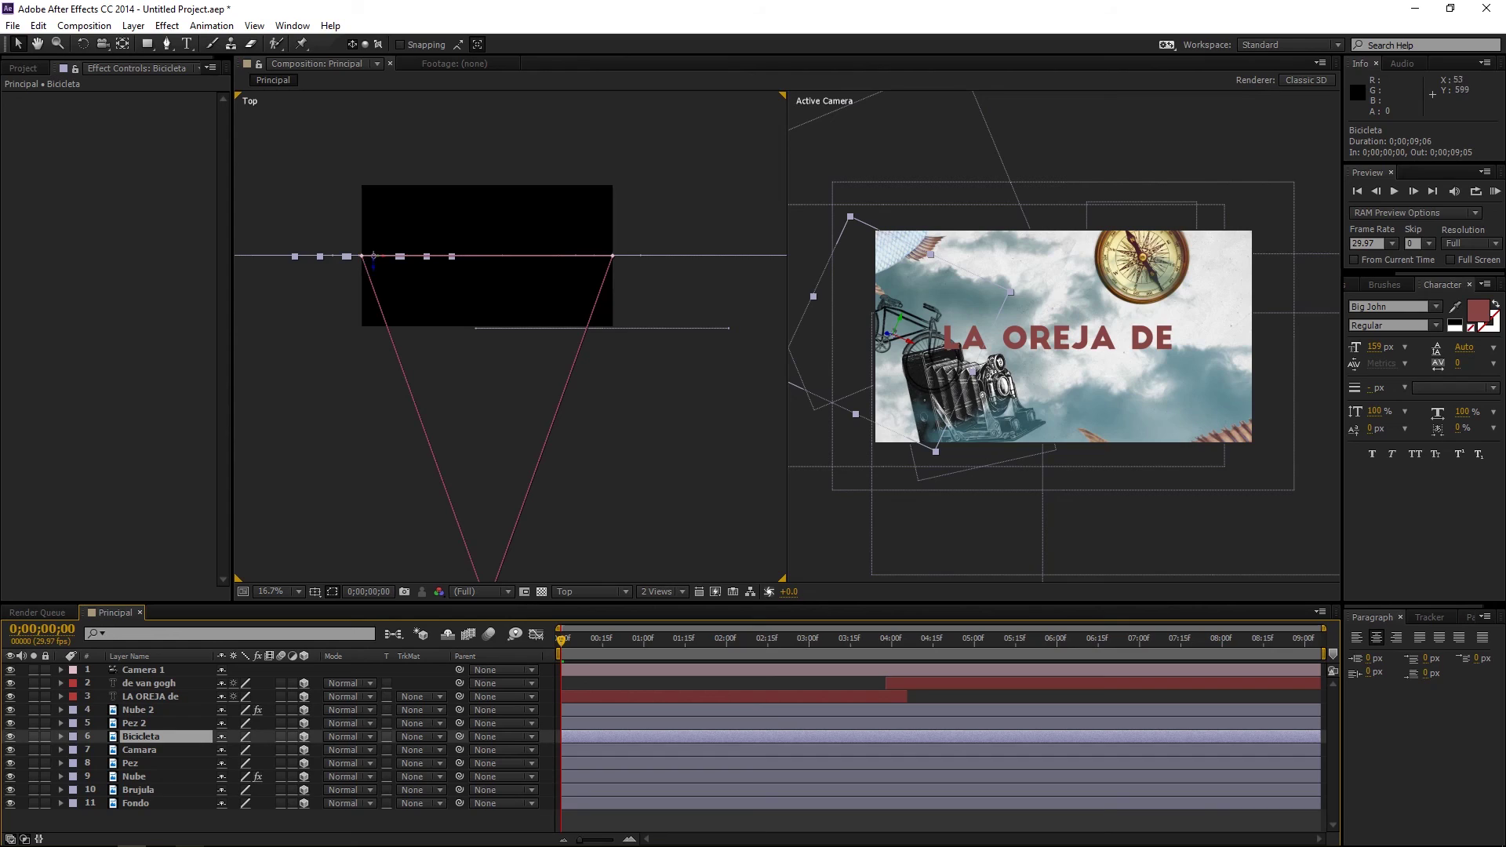
left_click_drag(375, 272, 383, 333)
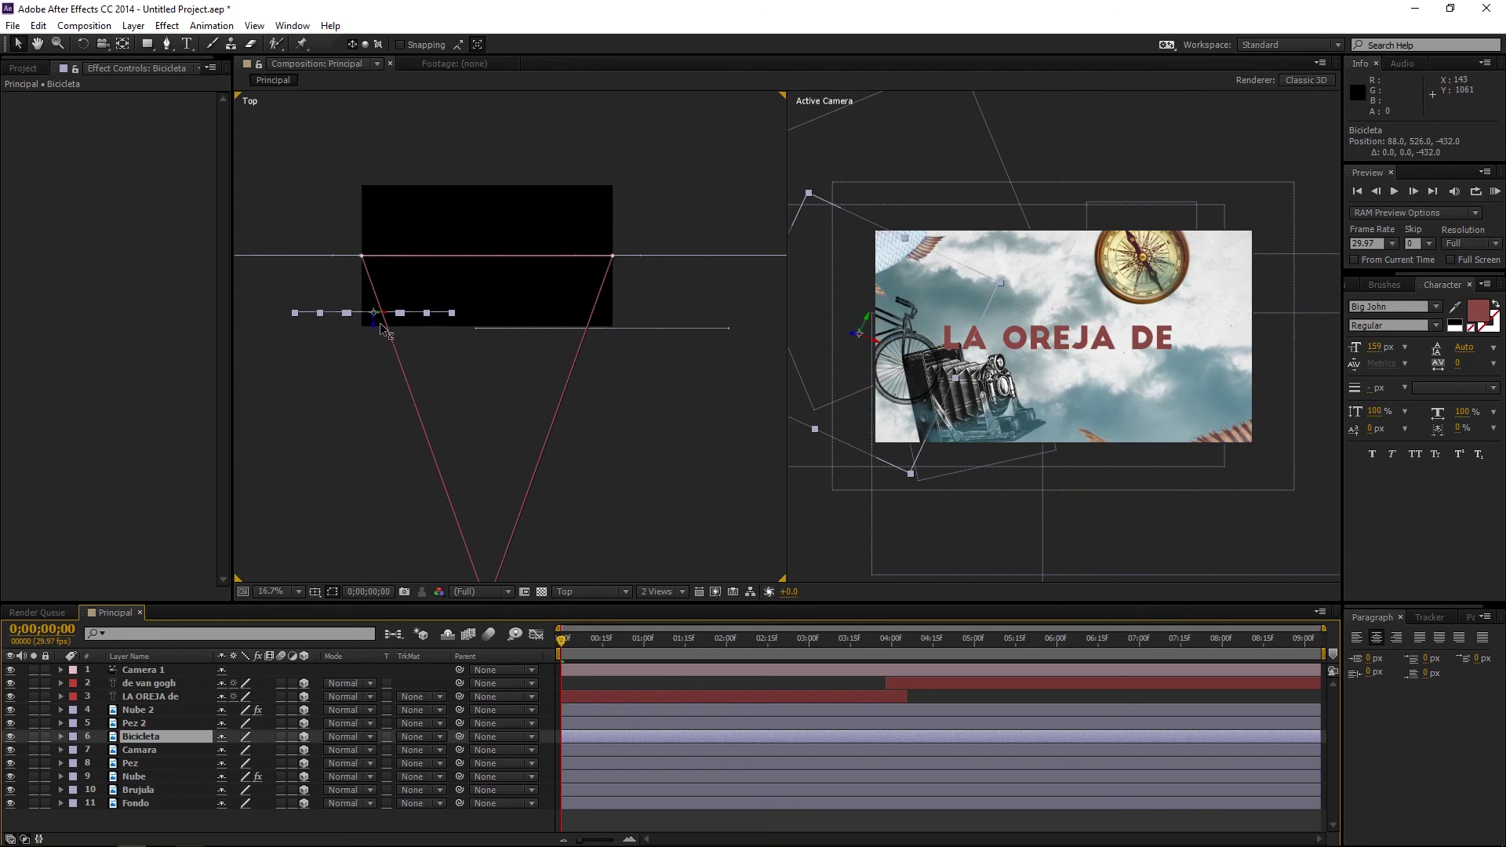
left_click(140, 750)
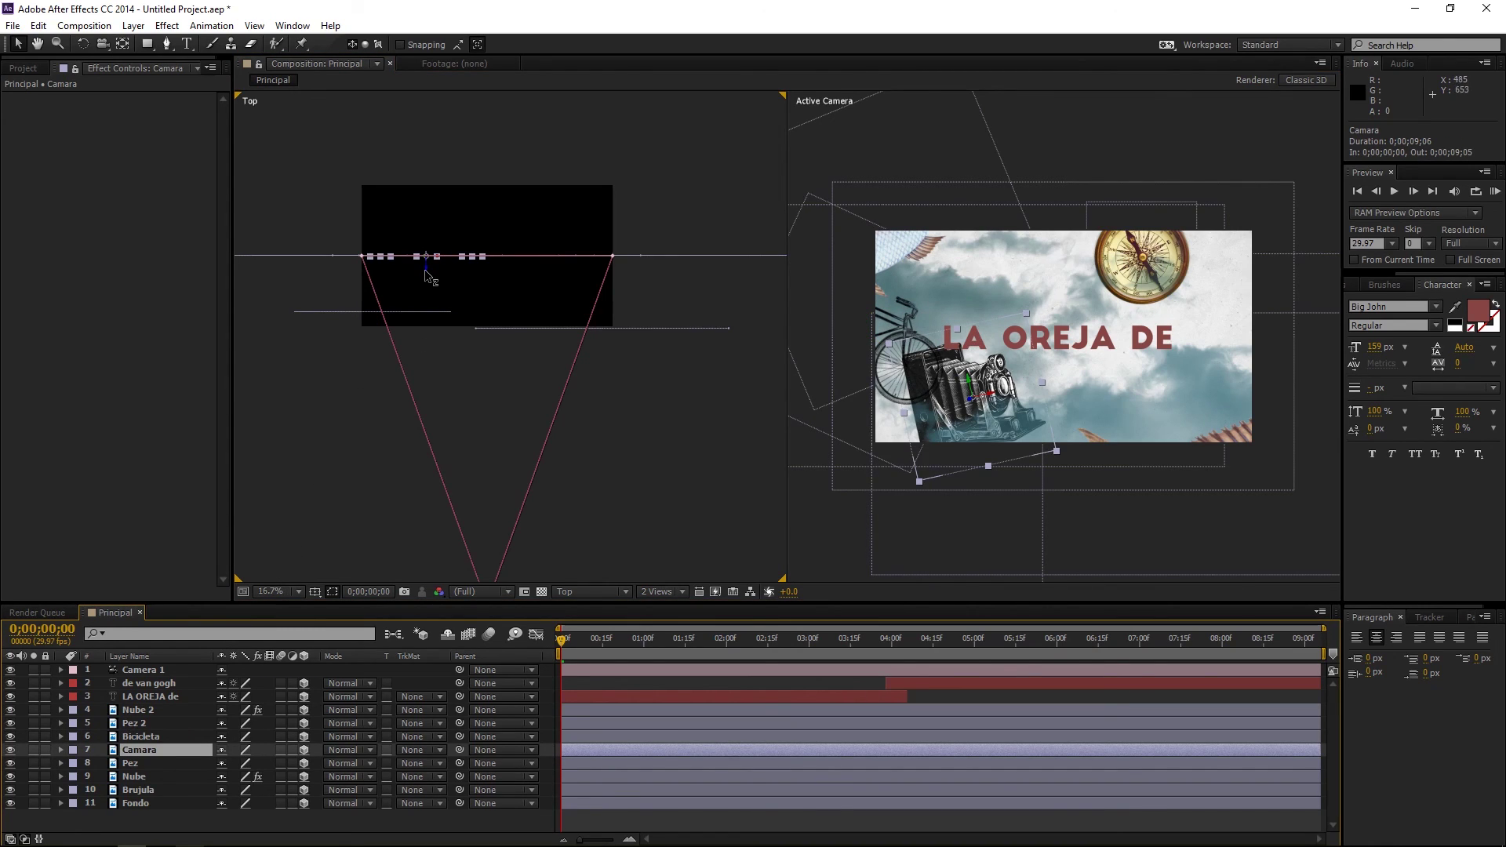
mouse_move(425, 272)
left_mouse_down()
mouse_move(430, 321)
mouse_move(426, 292)
left_mouse_up()
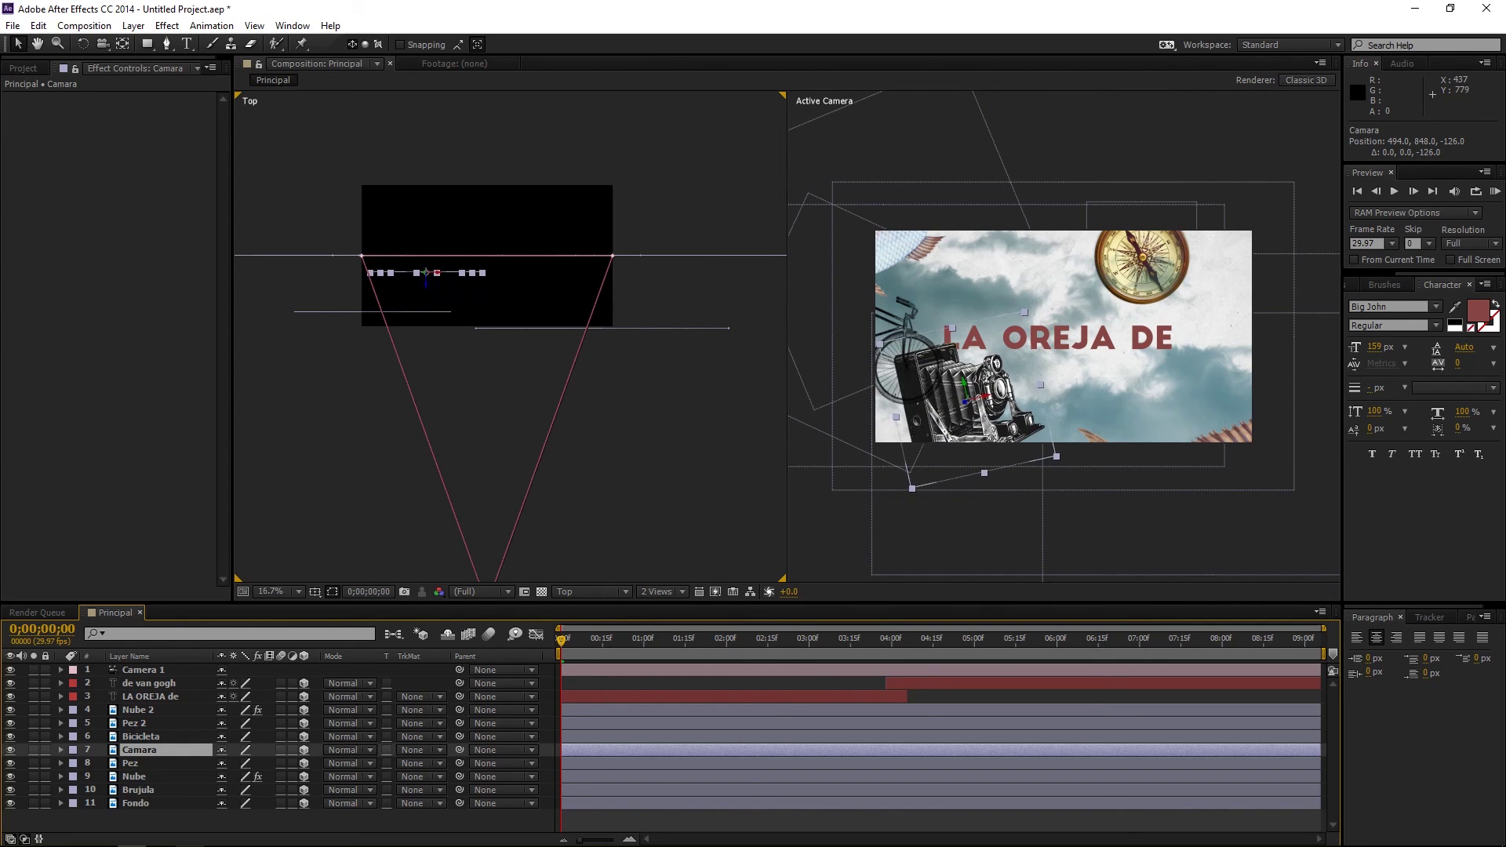
key("Return")
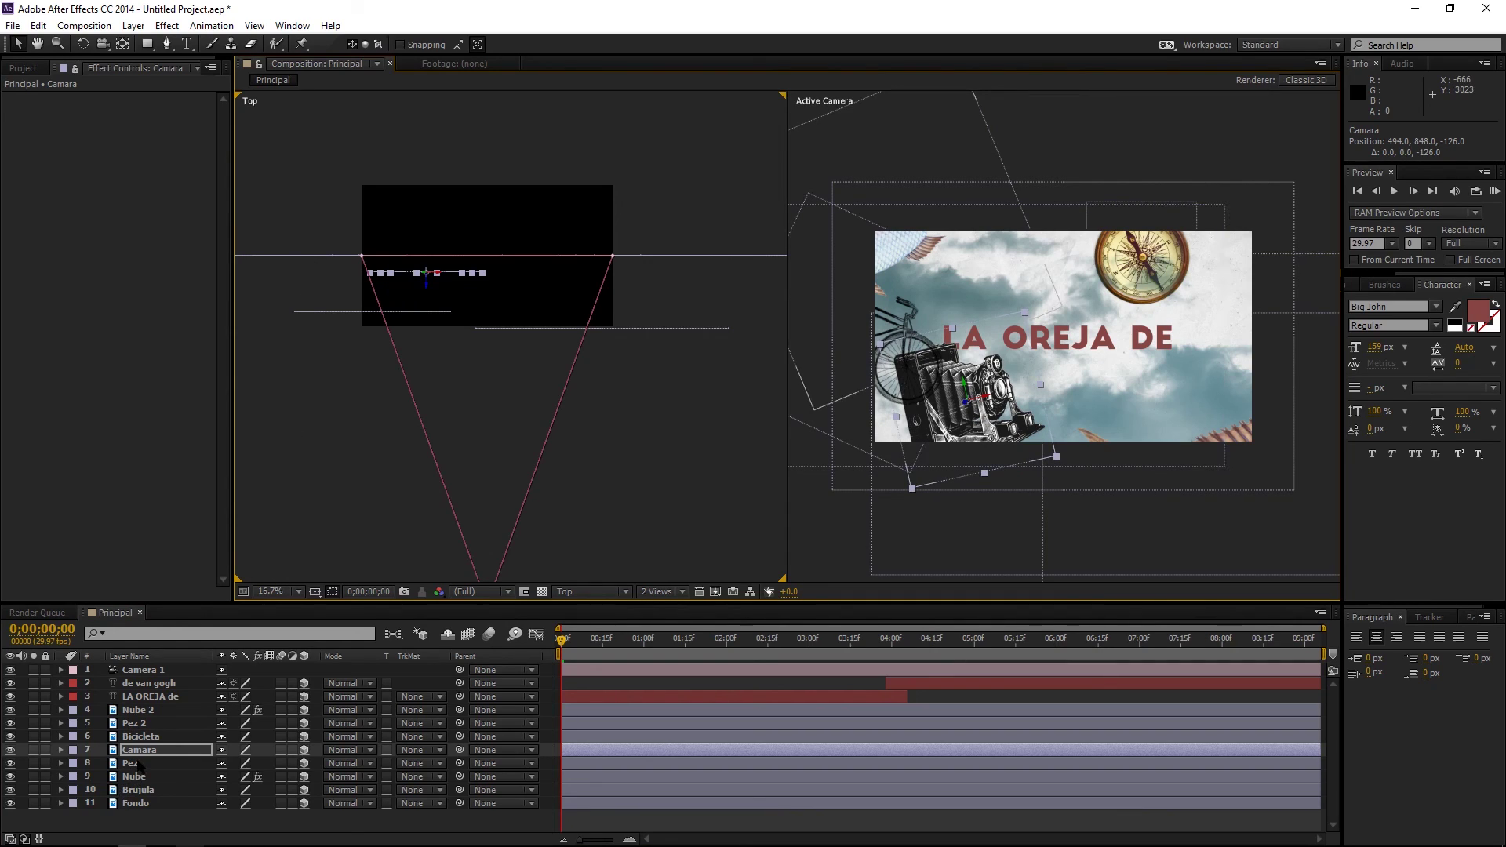
Place Pez forward at position 285.1, 37.6, -618.0, shifted up and right in frame
left_click(1116, 268)
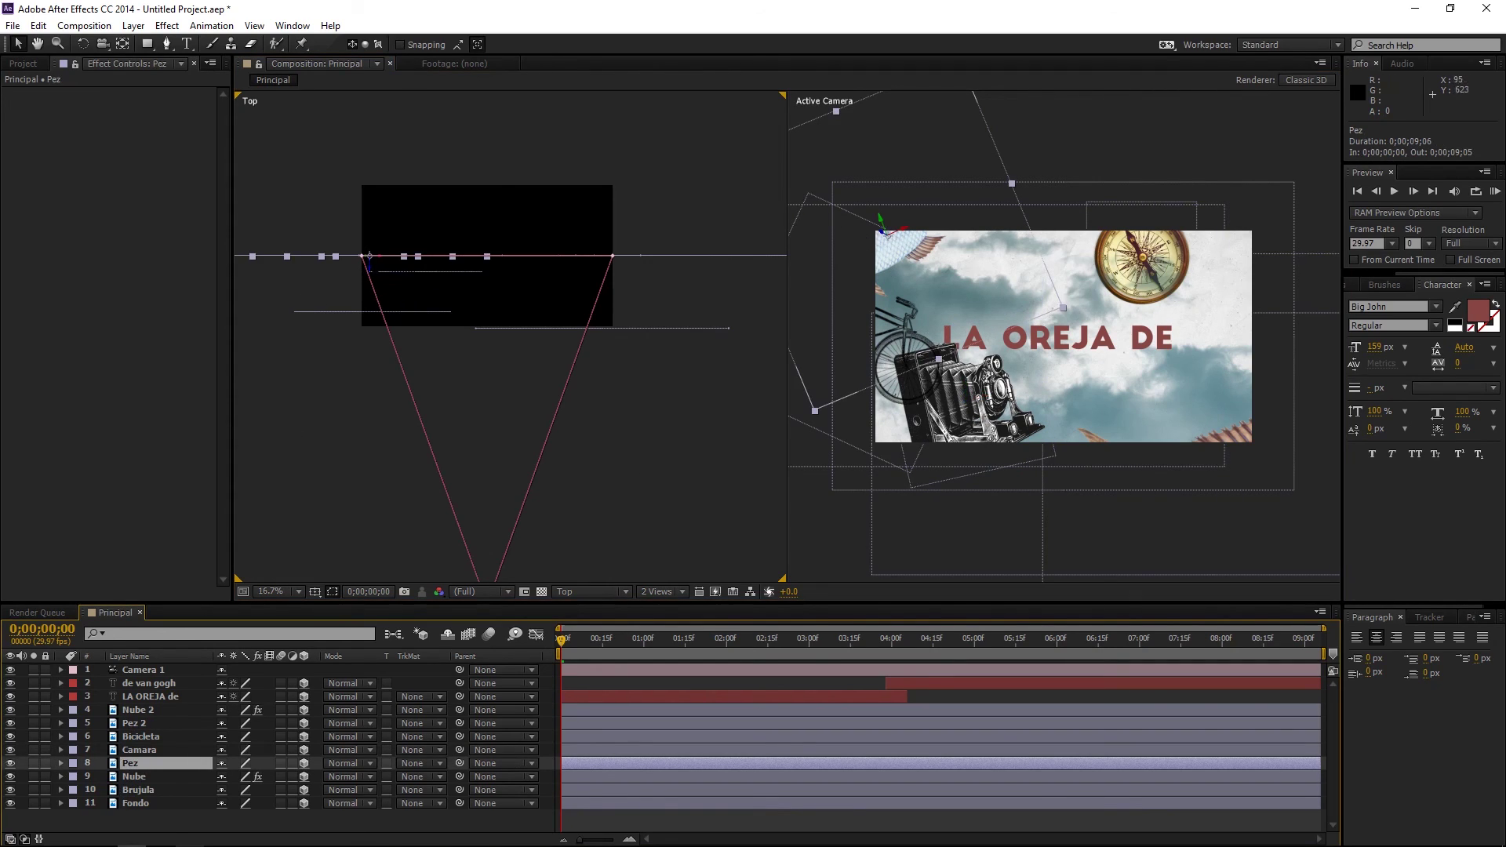
left_click_drag(372, 269, 394, 352)
key("Return")
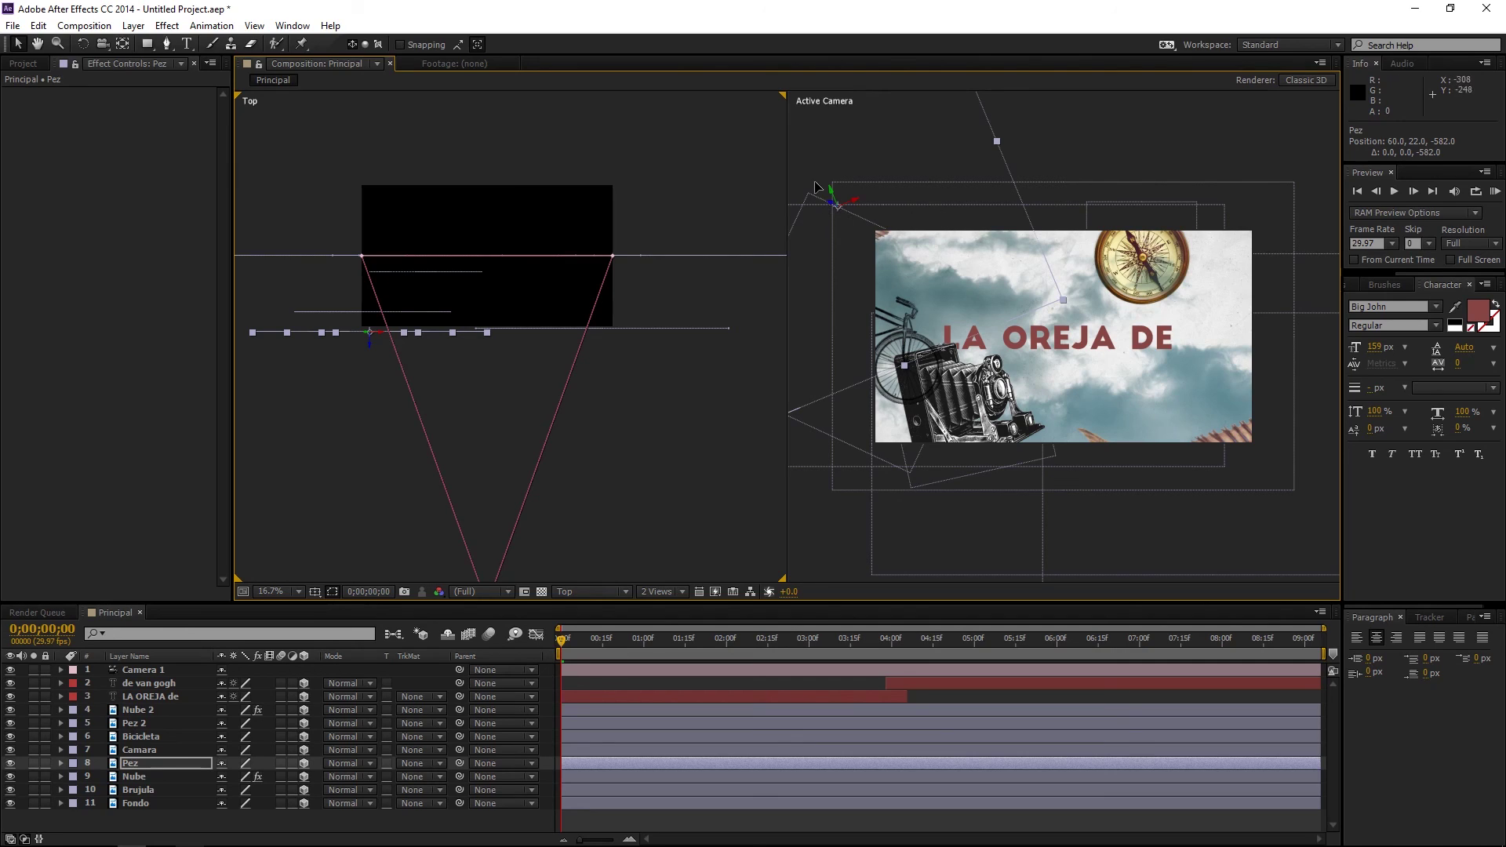
mouse_move(816, 187)
left_mouse_down()
mouse_move(883, 212)
mouse_move(872, 188)
left_mouse_up()
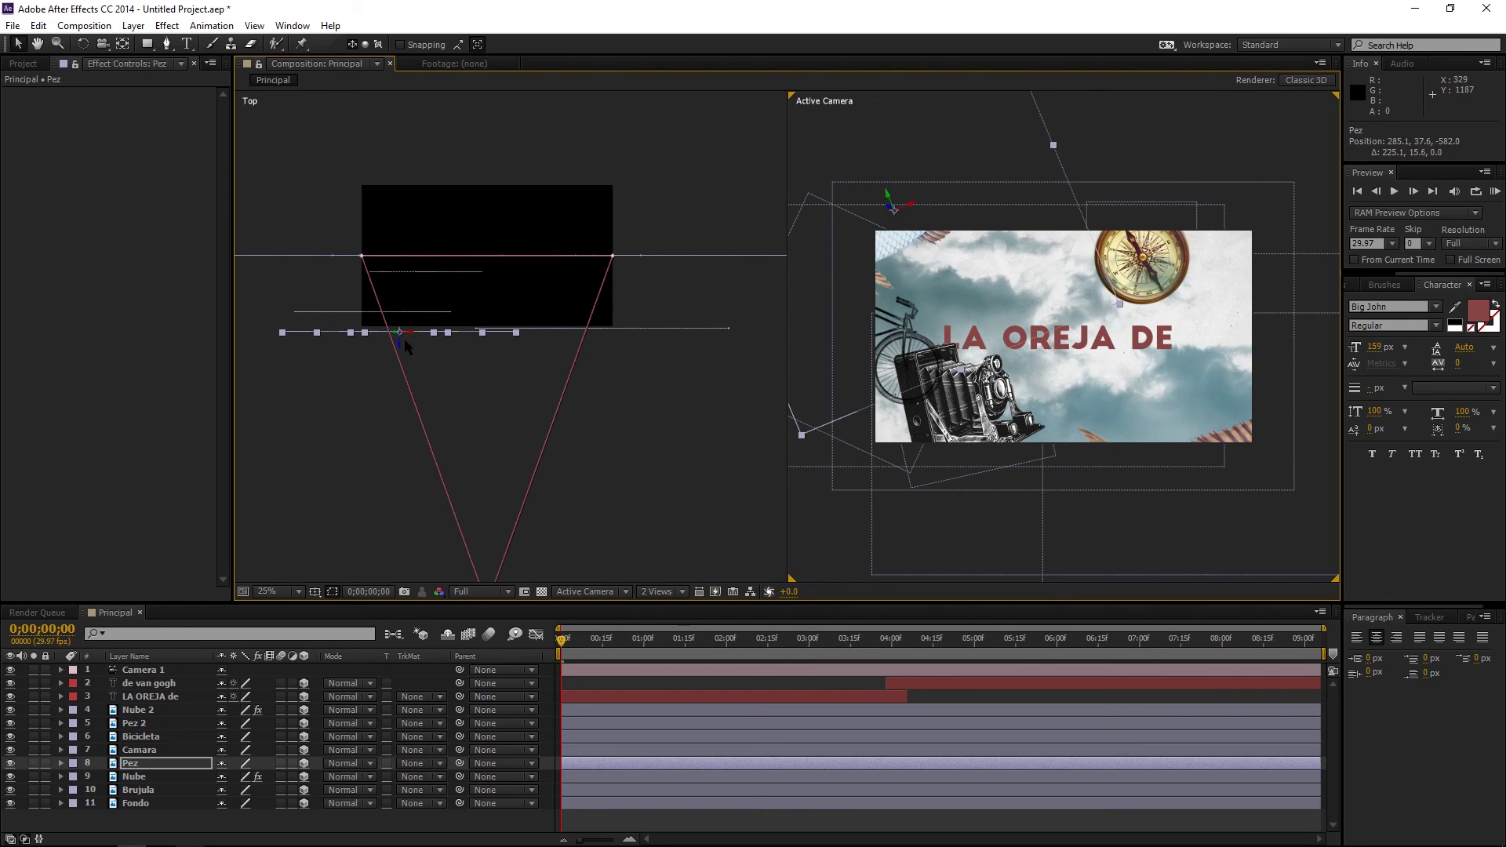
left_click_drag(405, 343, 397, 351)
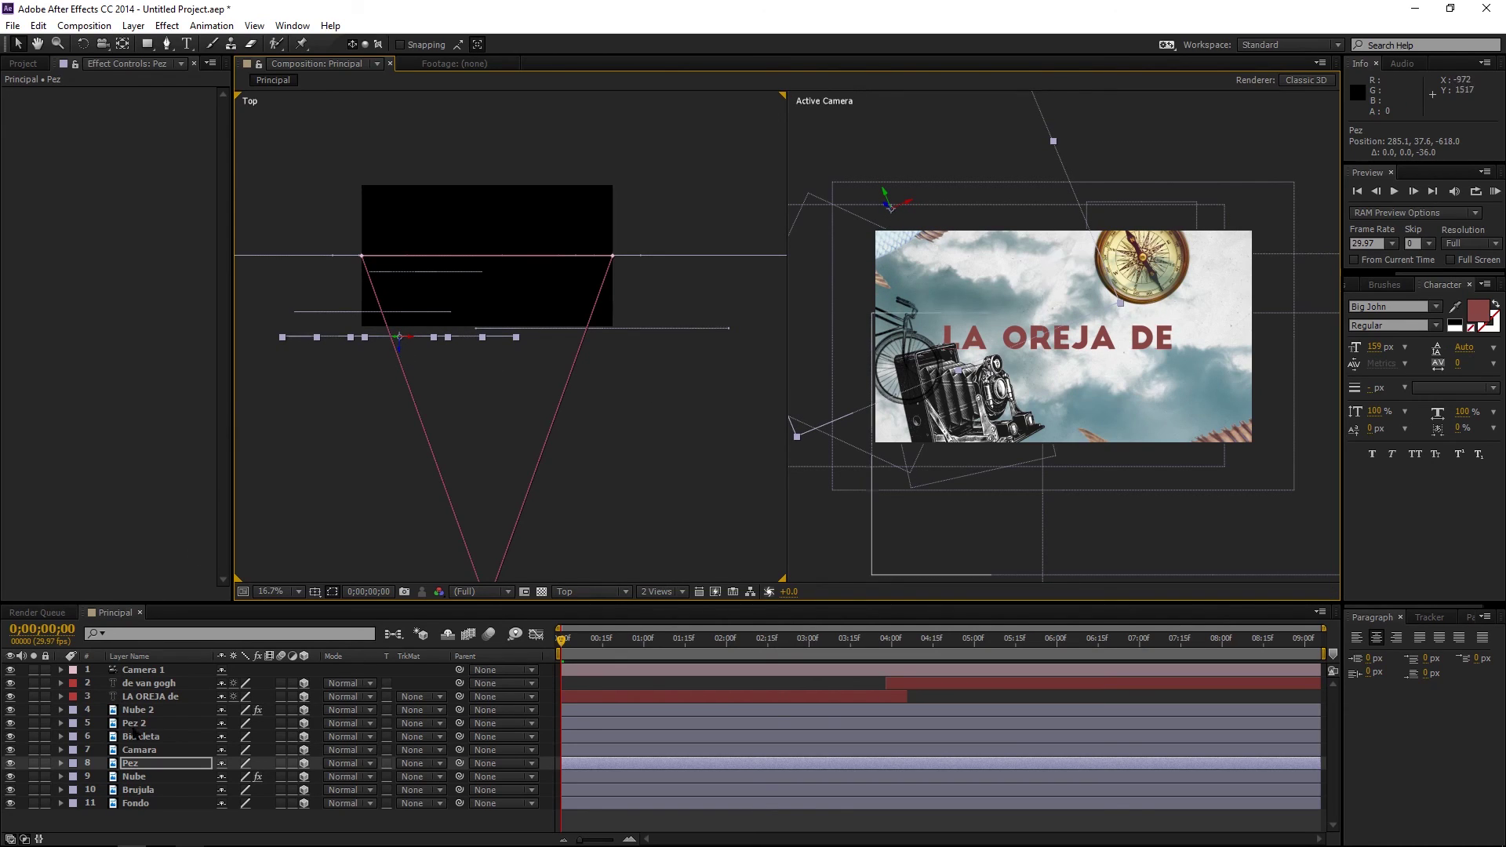
left_click(149, 791)
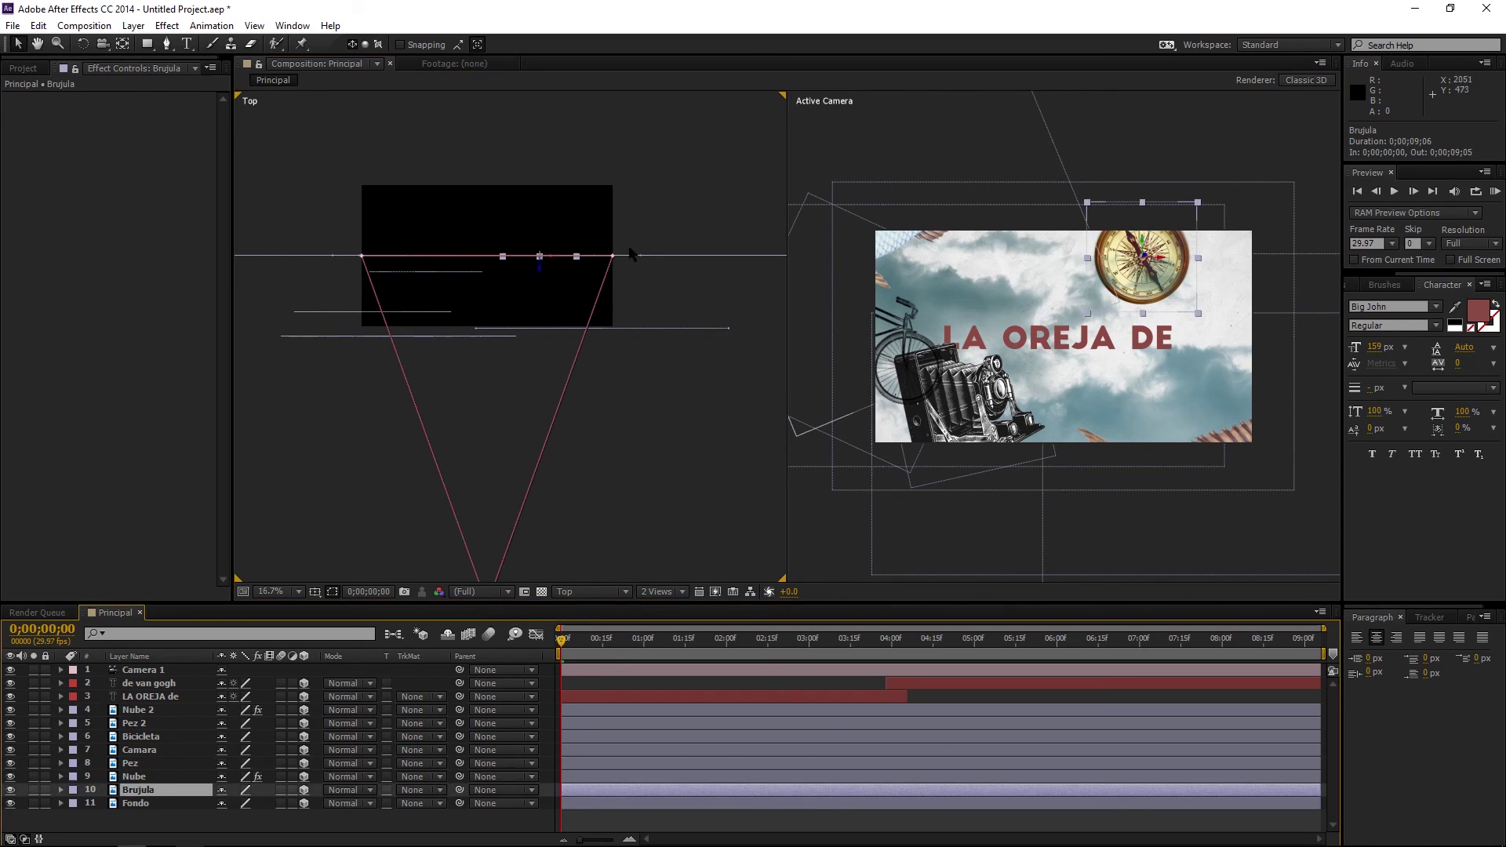
Nudge Brujula slightly toward the camera and push Fondo back to Z 852
left_click_drag(544, 274, 554, 256)
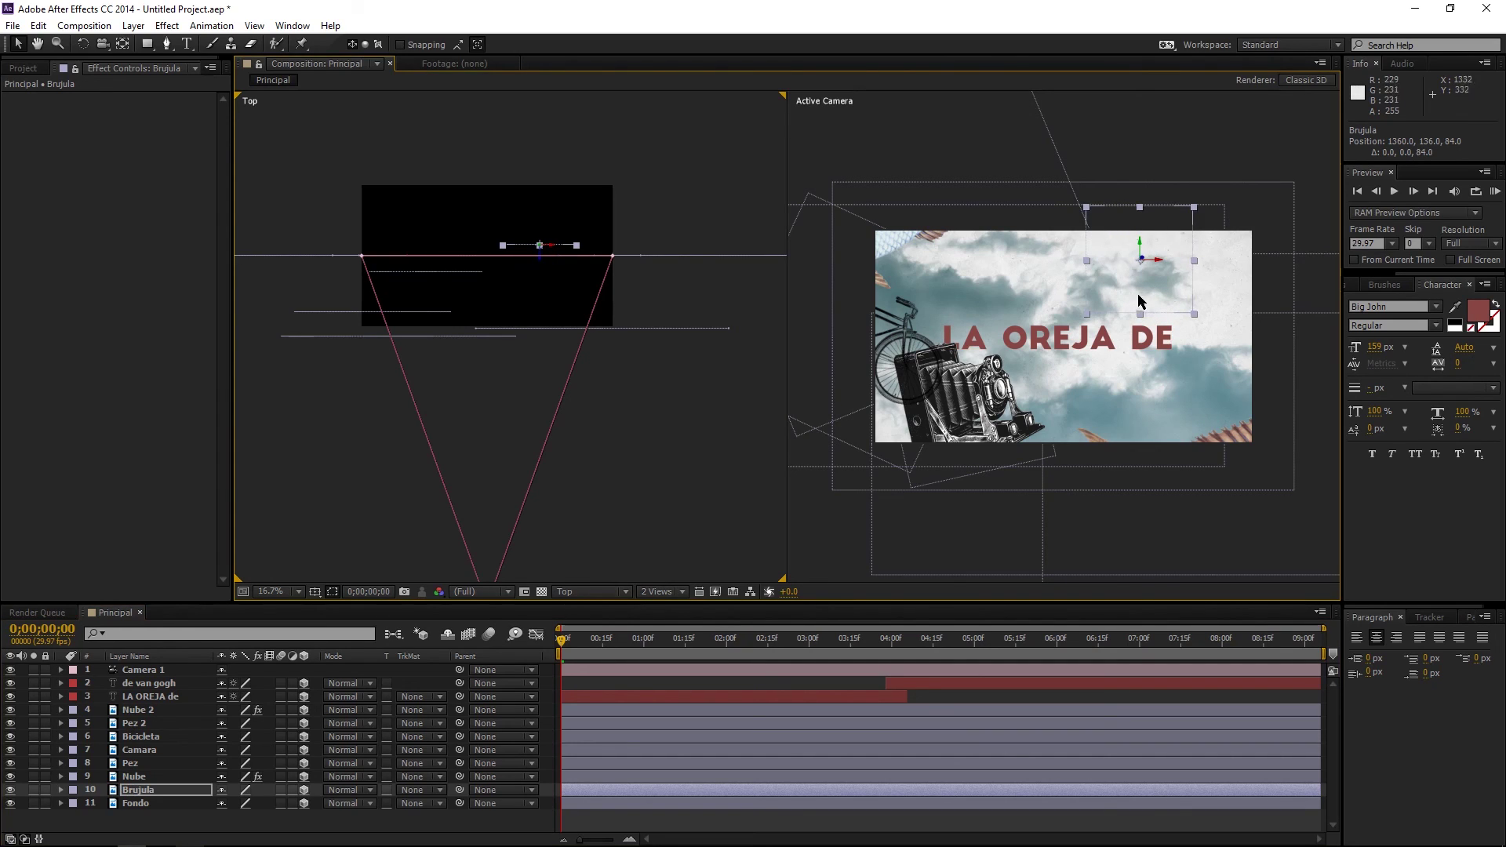
left_click(152, 804)
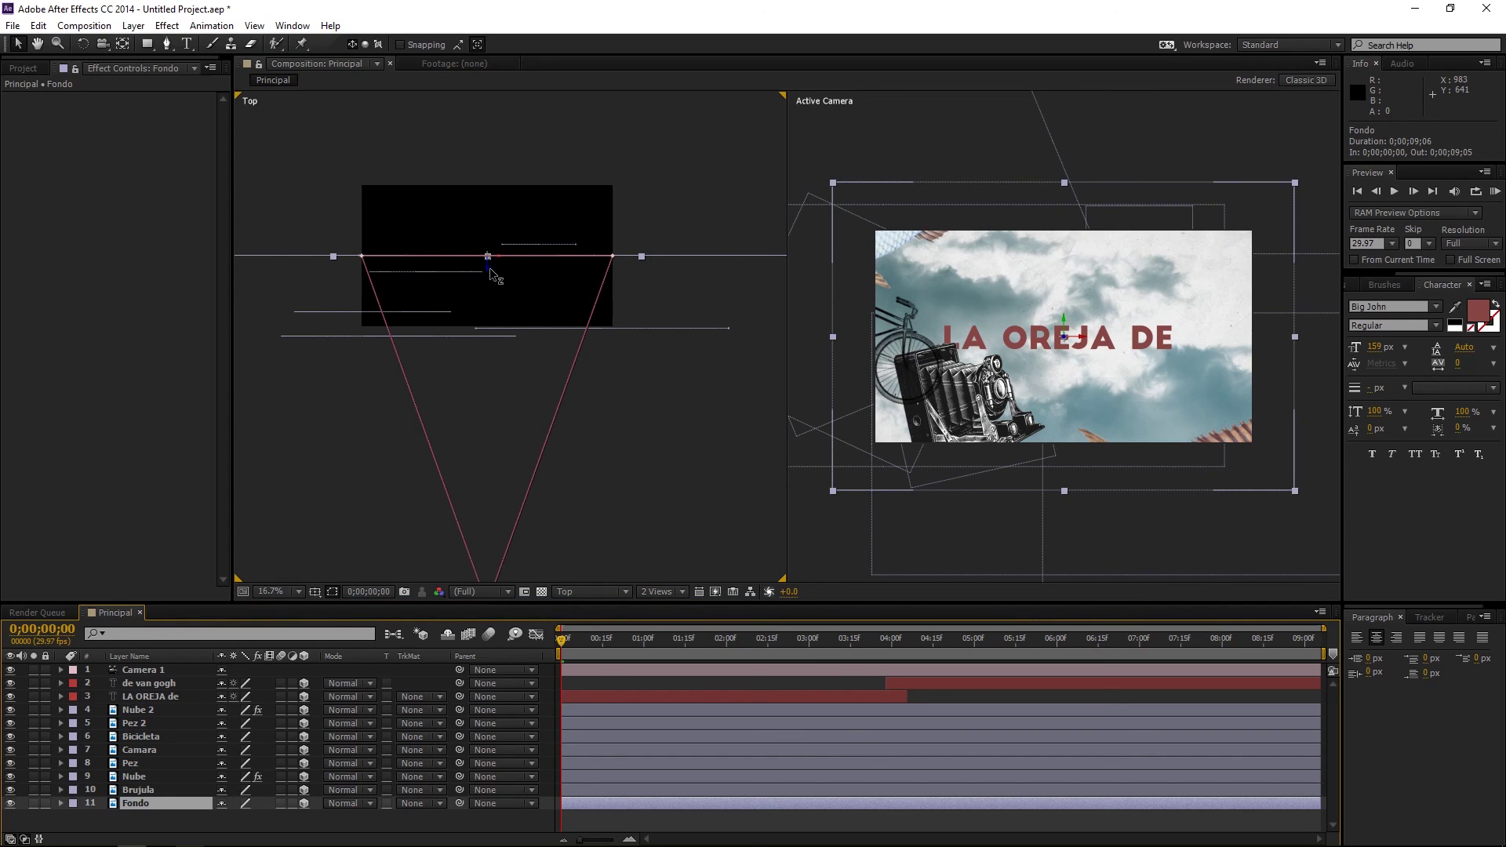
left_click_drag(488, 274, 473, 164)
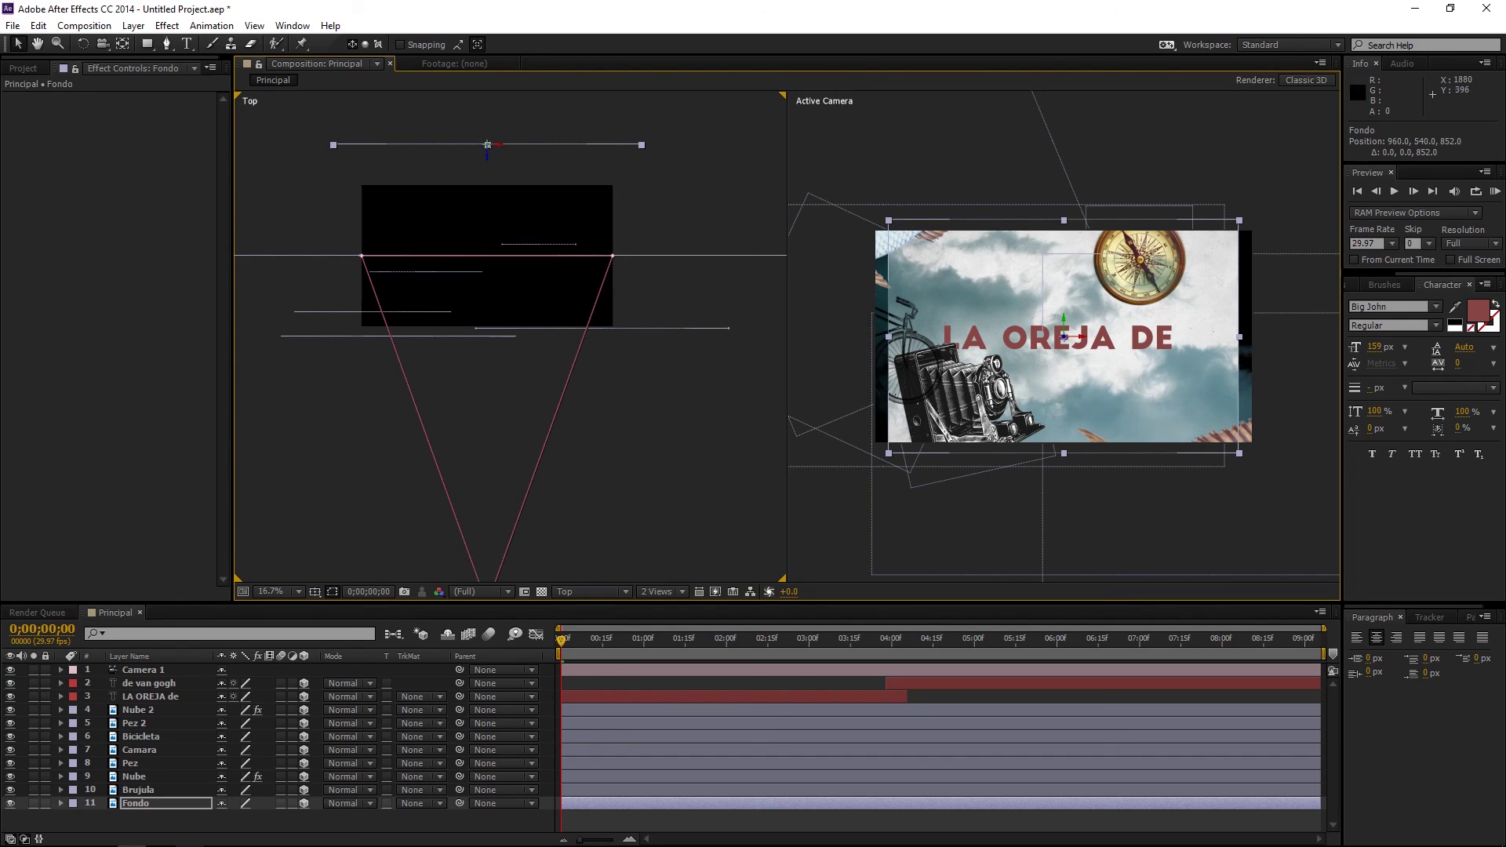
Scale the Fondo background up to 239% so it still fills the frame
key("s")
left_click_drag(239, 824, 288, 816)
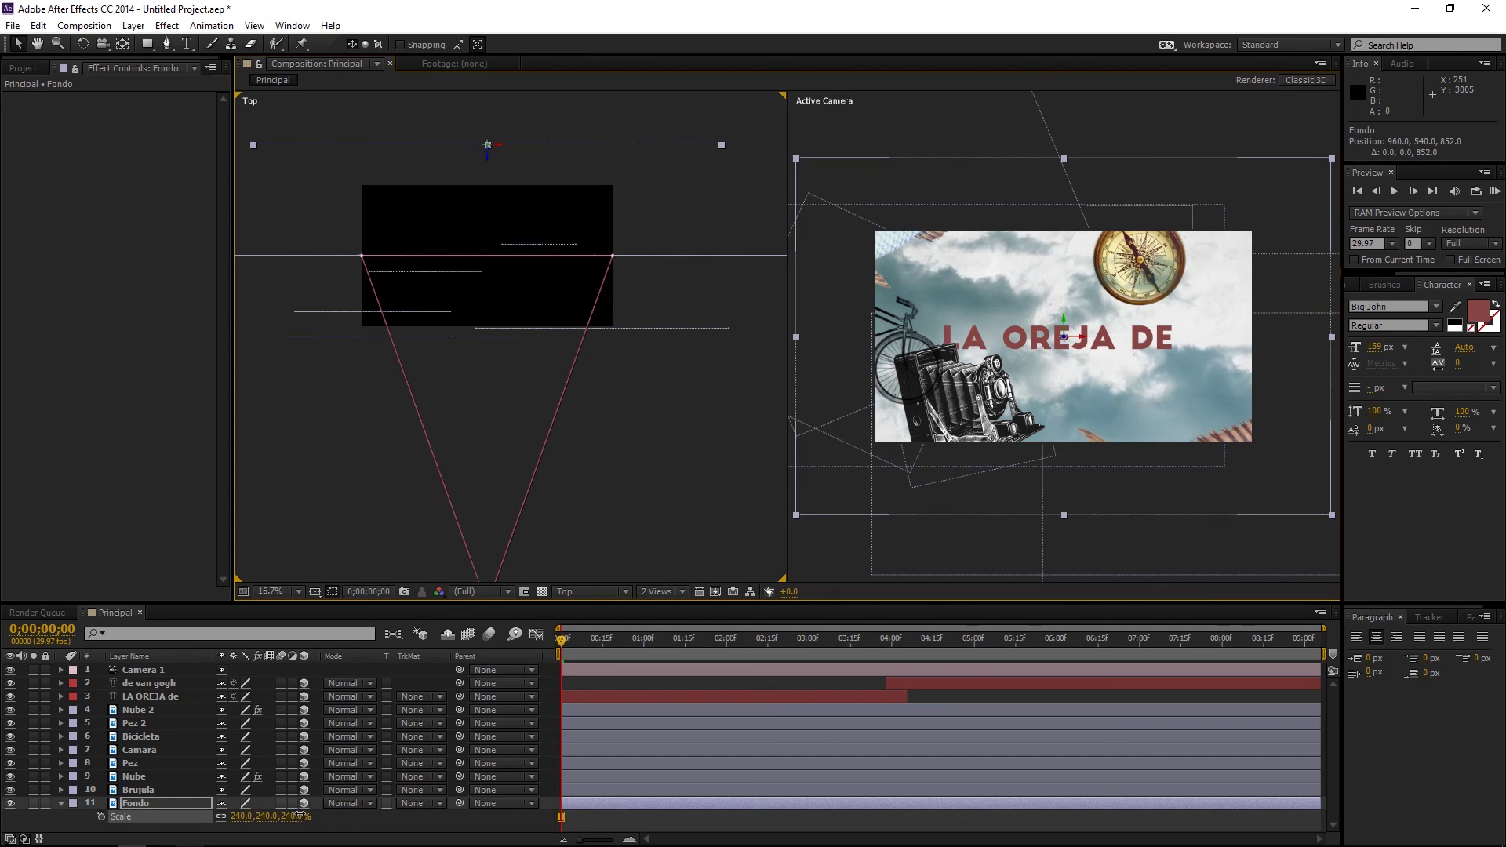
left_click_drag(289, 816, 297, 816)
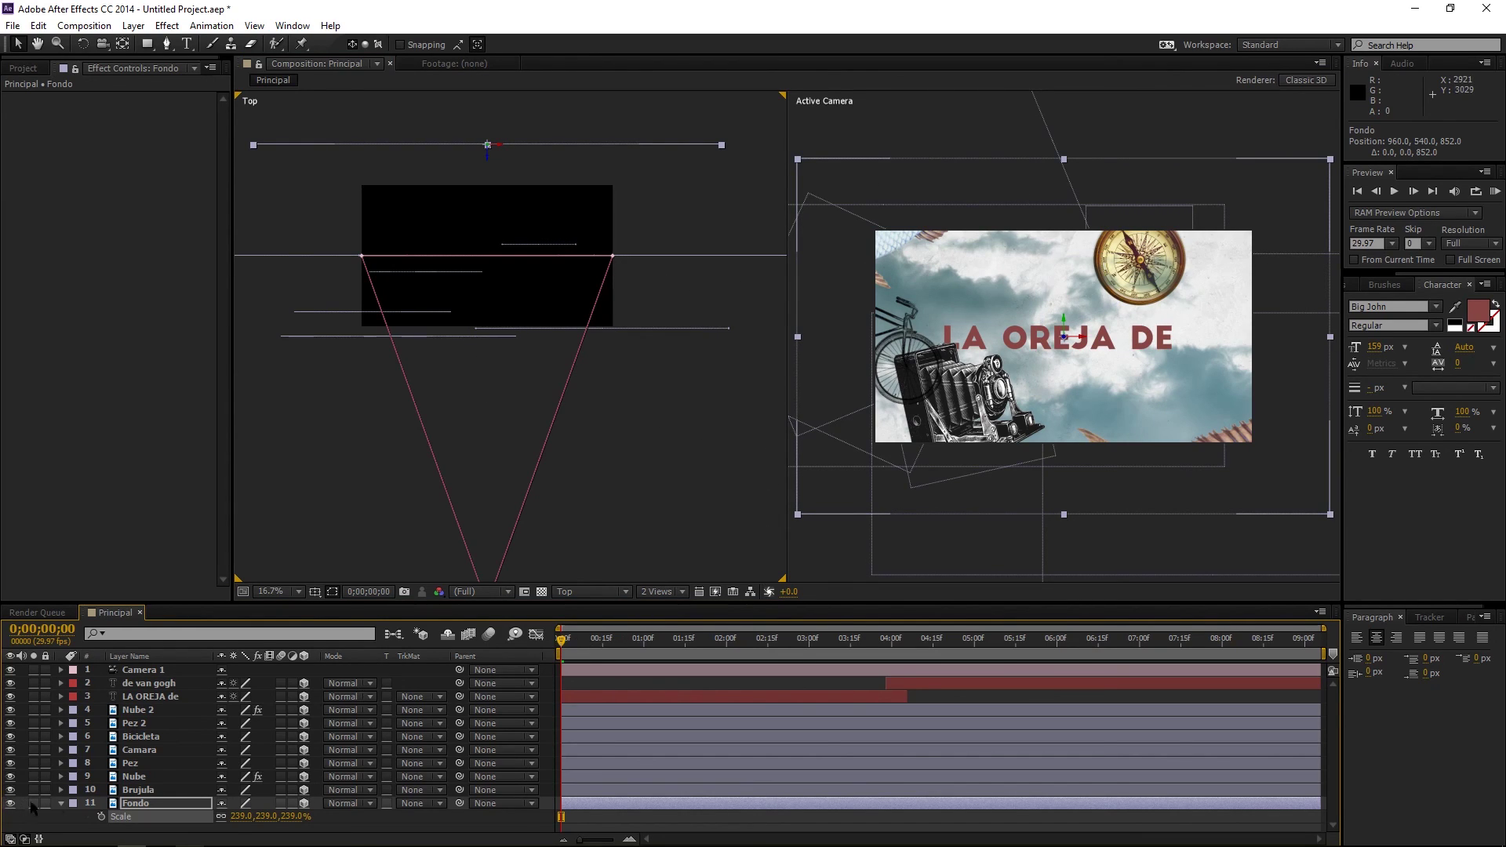
left_click(62, 804)
left_click(135, 790)
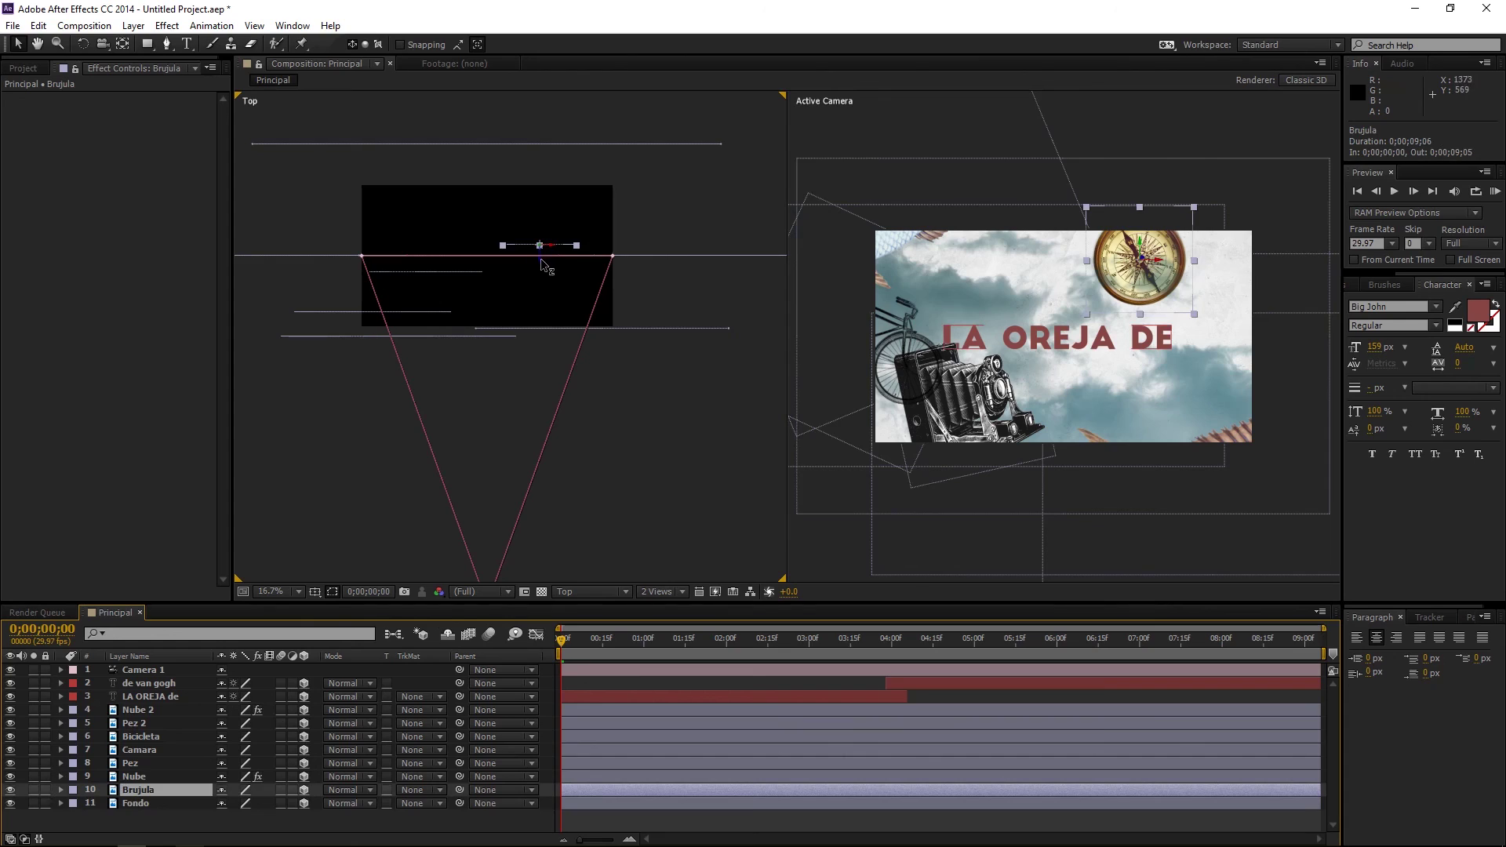
Move the Brujula compass forward and right to position 1552, 136, 78
mouse_move(543, 249)
left_mouse_down()
mouse_move(558, 280)
mouse_move(558, 265)
left_mouse_up()
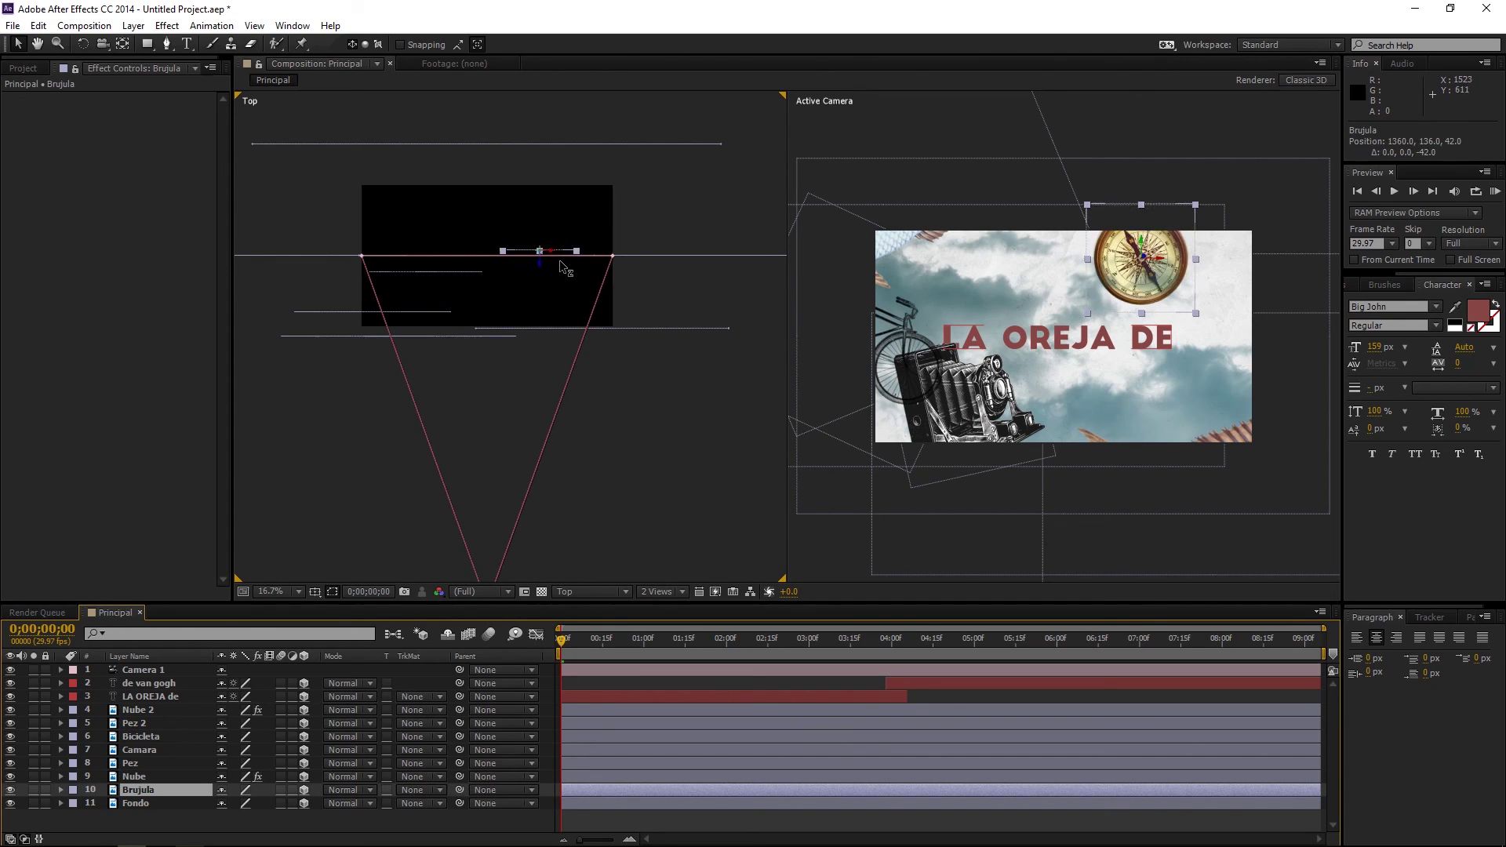
key("Return")
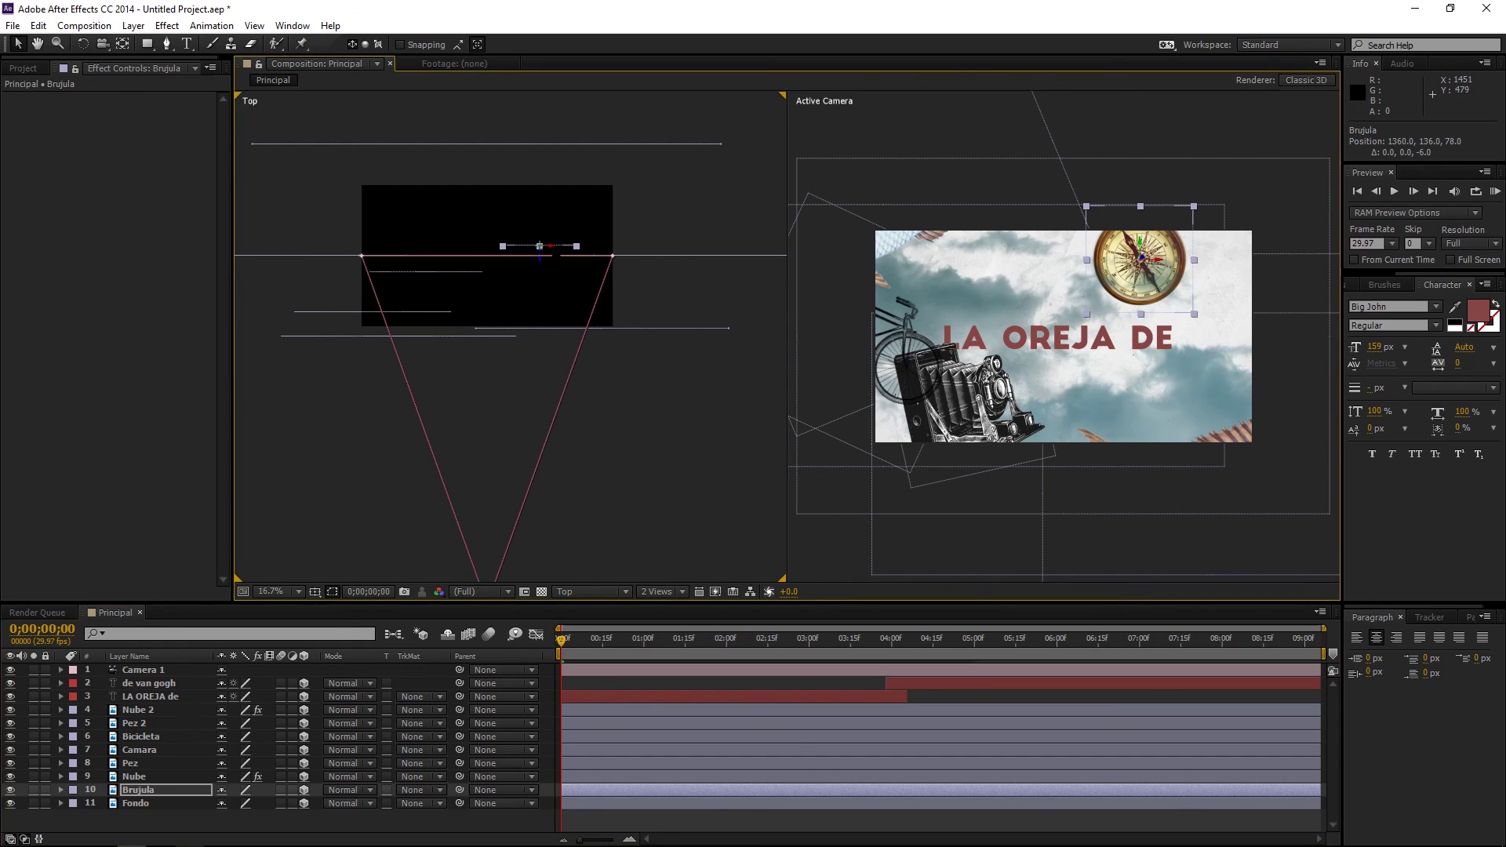
left_click_drag(553, 250, 578, 249)
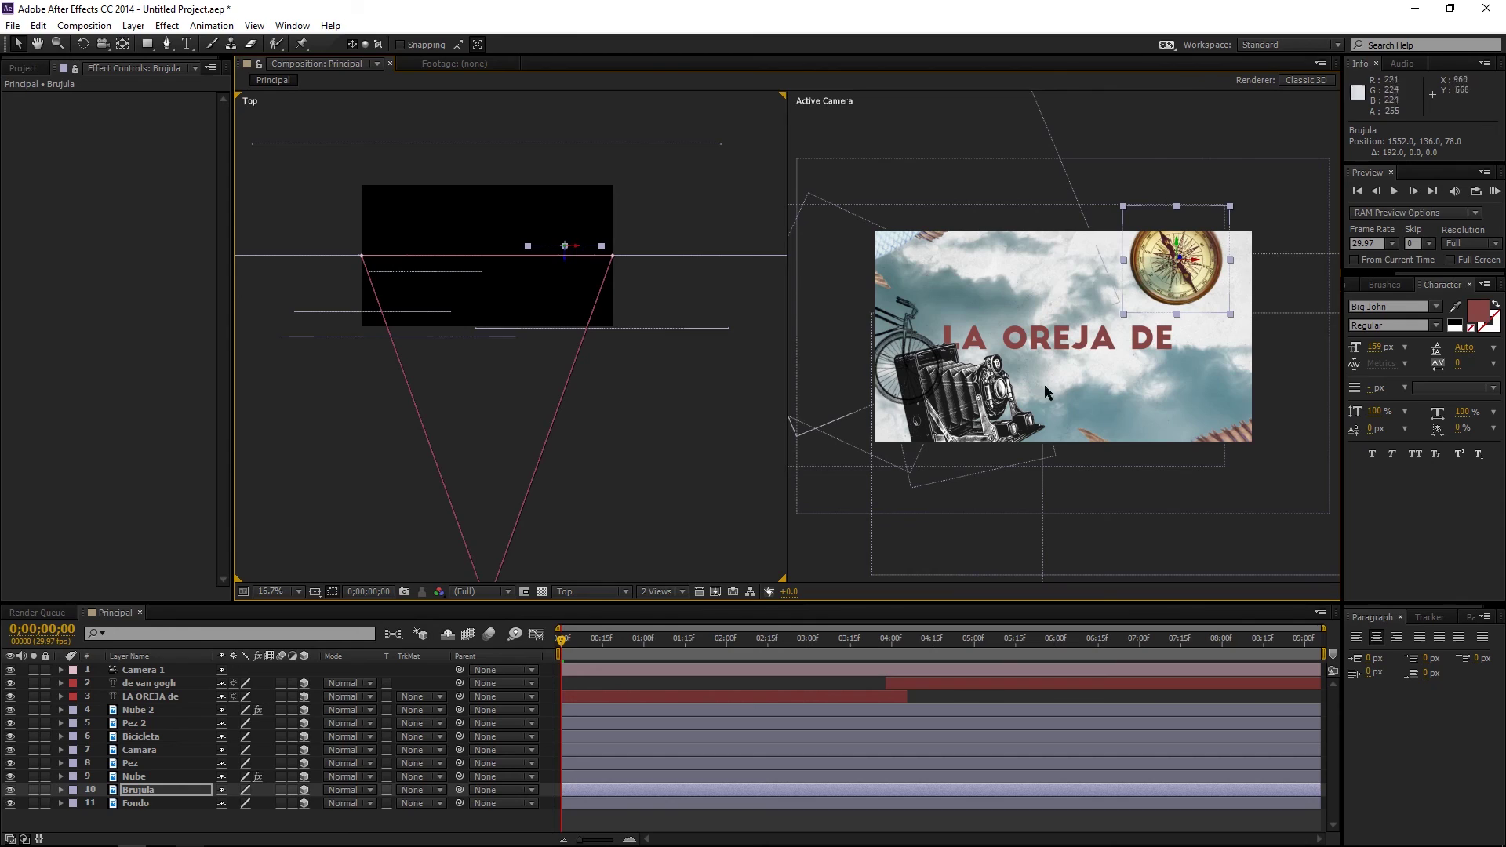
Scrub through the camera move to check the compass and titles in motion
left_click_drag(561, 642, 767, 604)
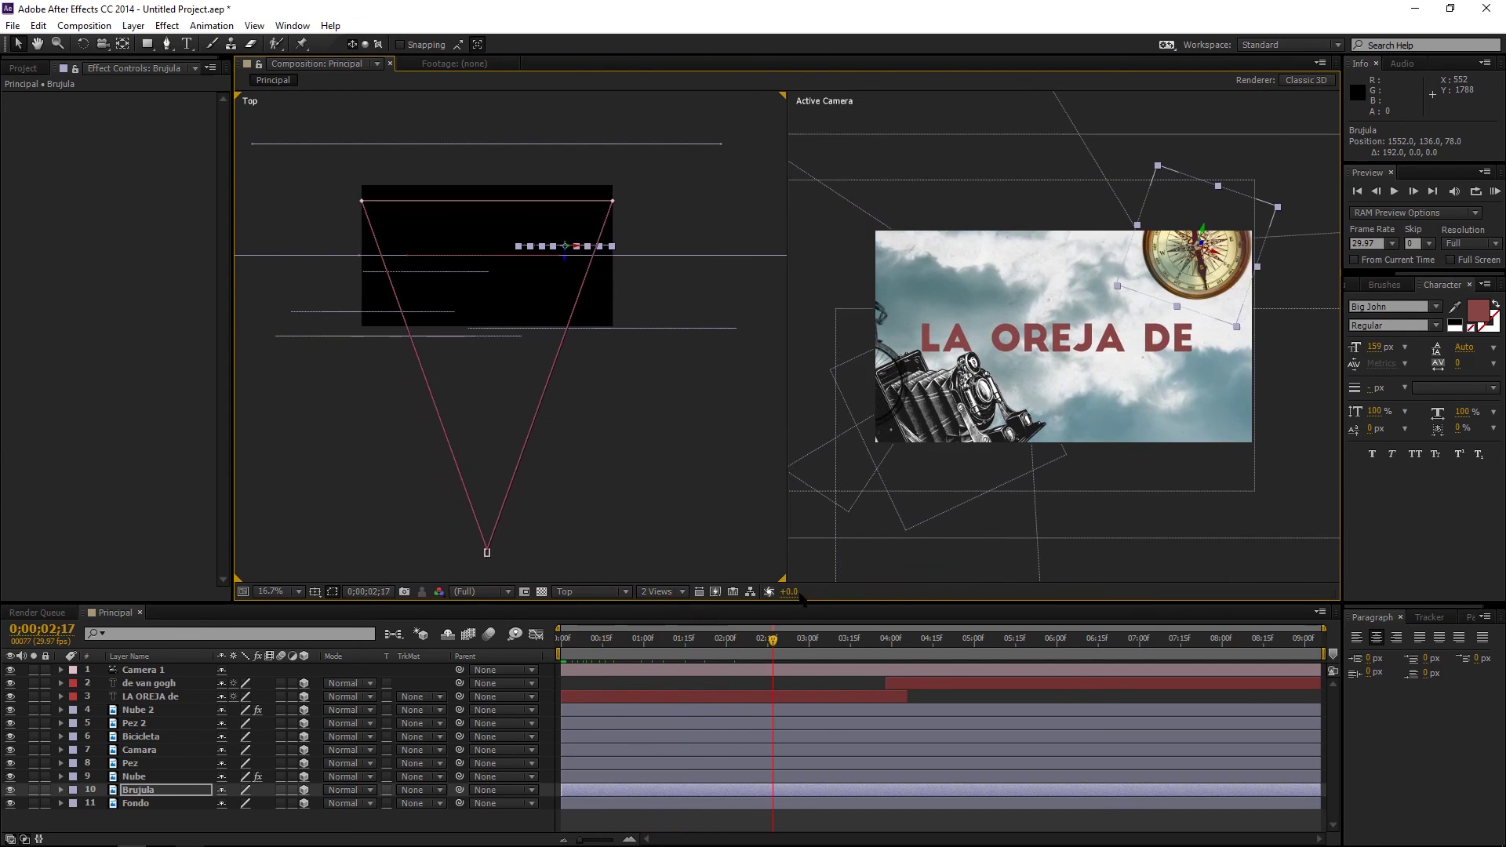
mouse_move(767, 604)
left_mouse_down()
mouse_move(901, 589)
mouse_move(680, 612)
mouse_move(774, 607)
left_mouse_up()
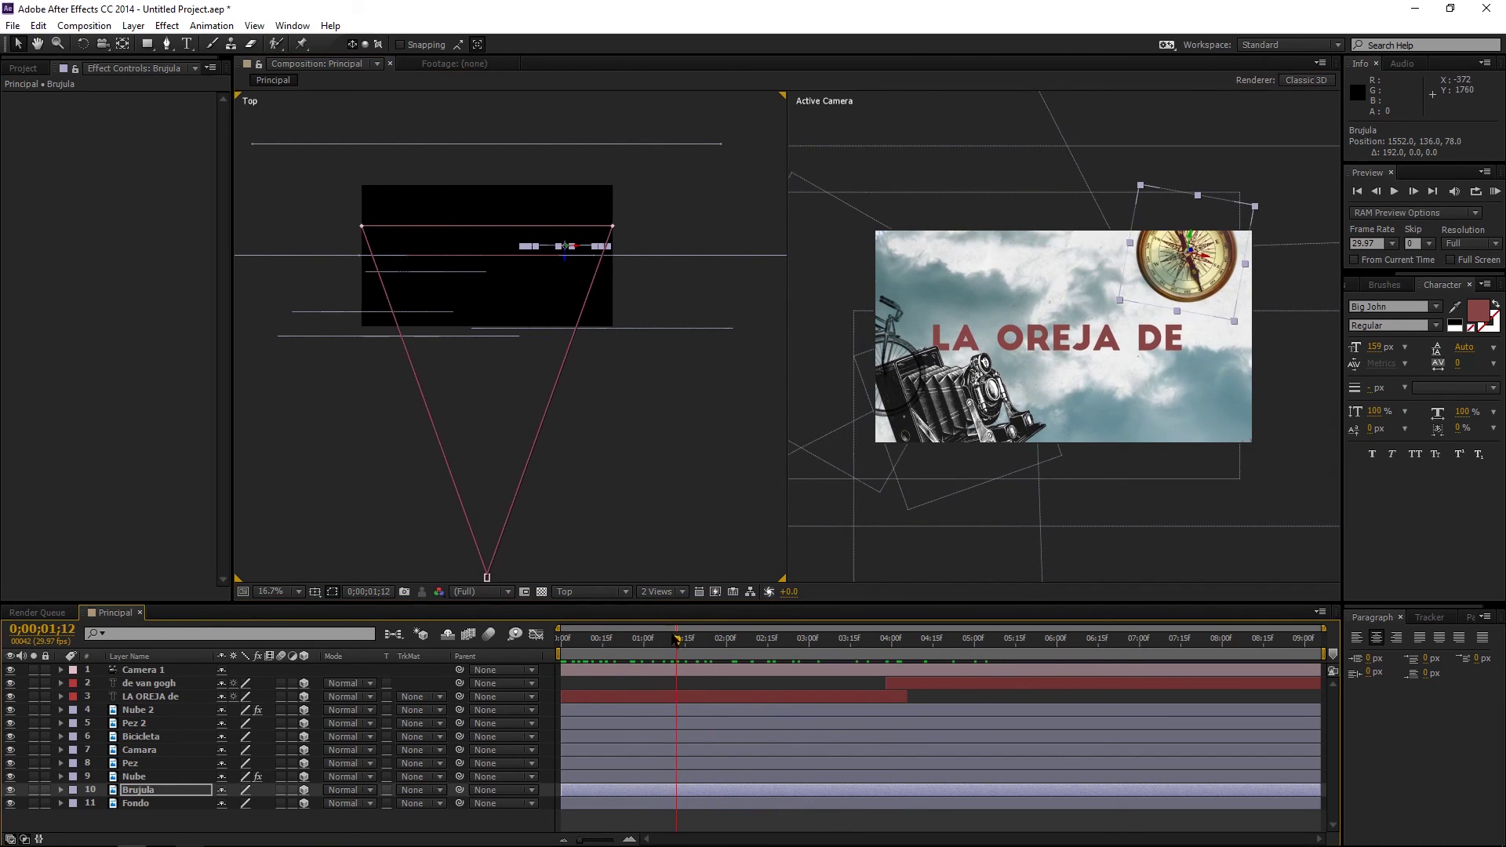
mouse_move(678, 639)
left_mouse_down()
mouse_move(1006, 635)
mouse_move(916, 632)
mouse_move(936, 633)
left_mouse_up()
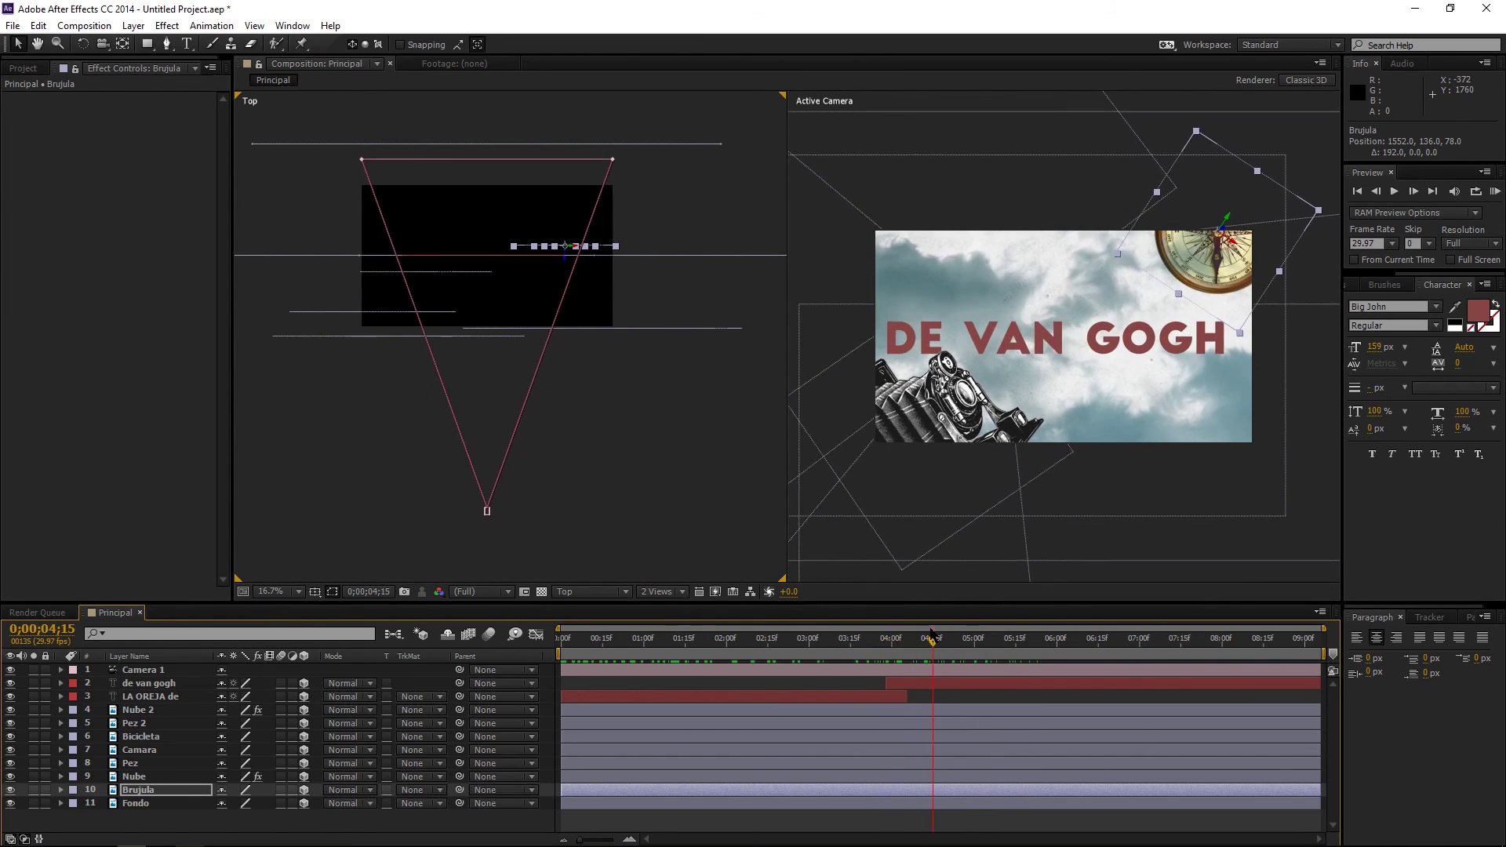
Push the de van gogh text farther back to Z 318
left_click(922, 684)
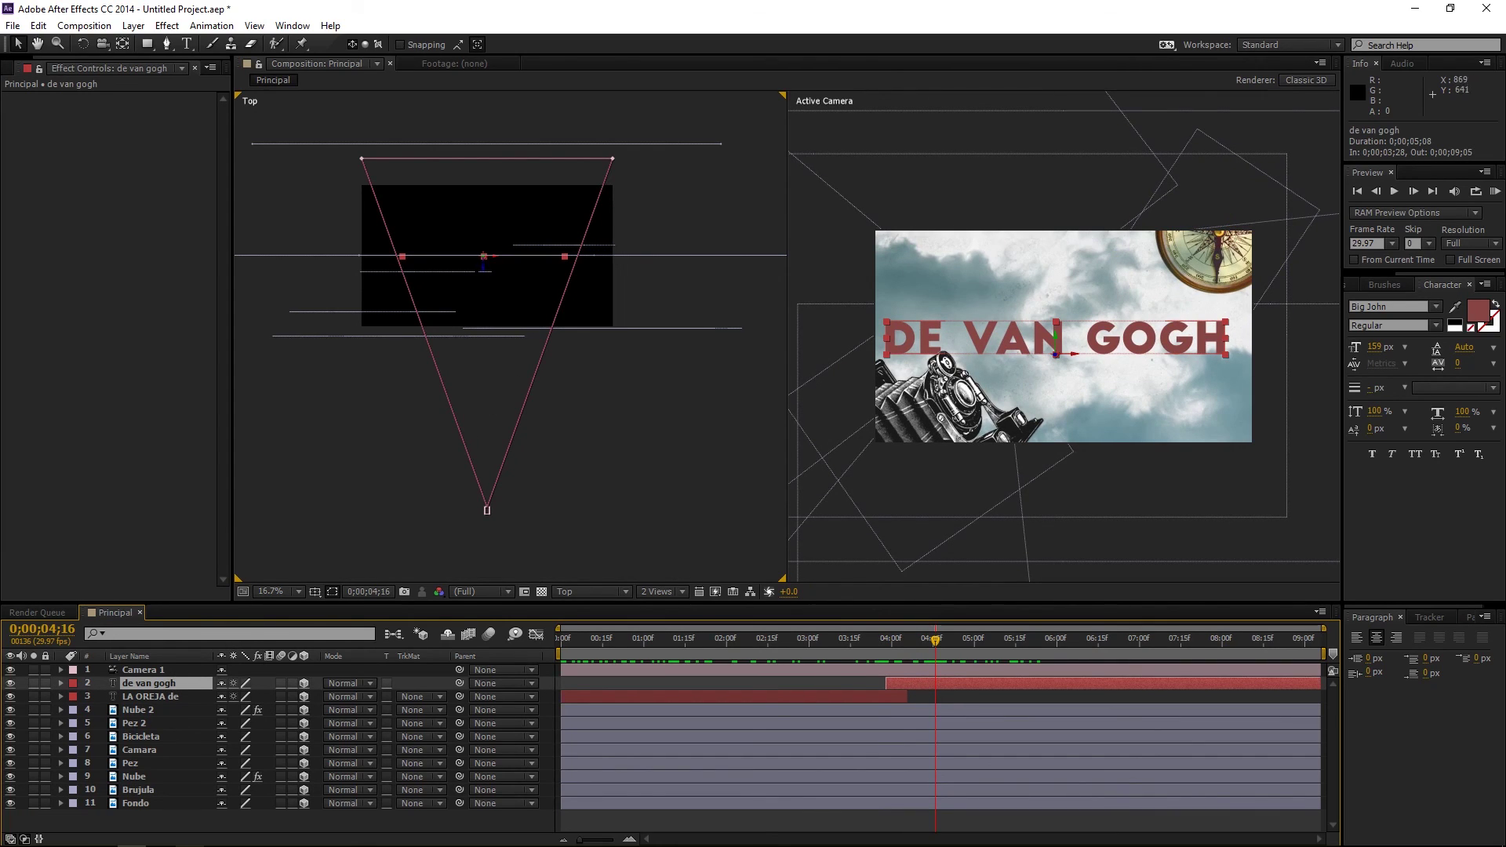
left_click_drag(482, 269, 481, 227)
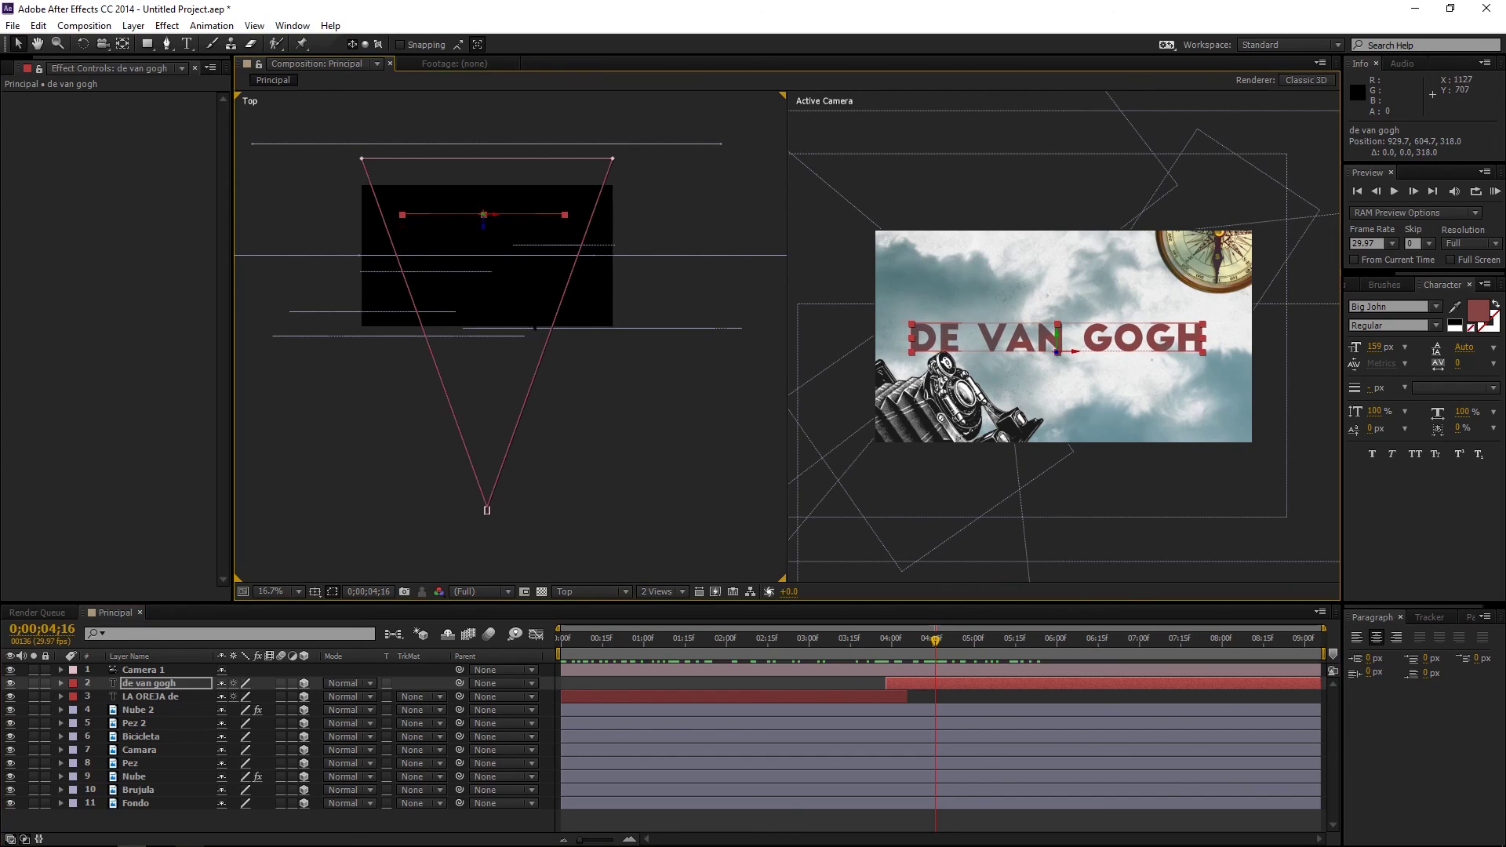
mouse_move(935, 642)
left_mouse_down()
mouse_move(862, 638)
mouse_move(980, 636)
mouse_move(862, 616)
left_mouse_up()
key("i")
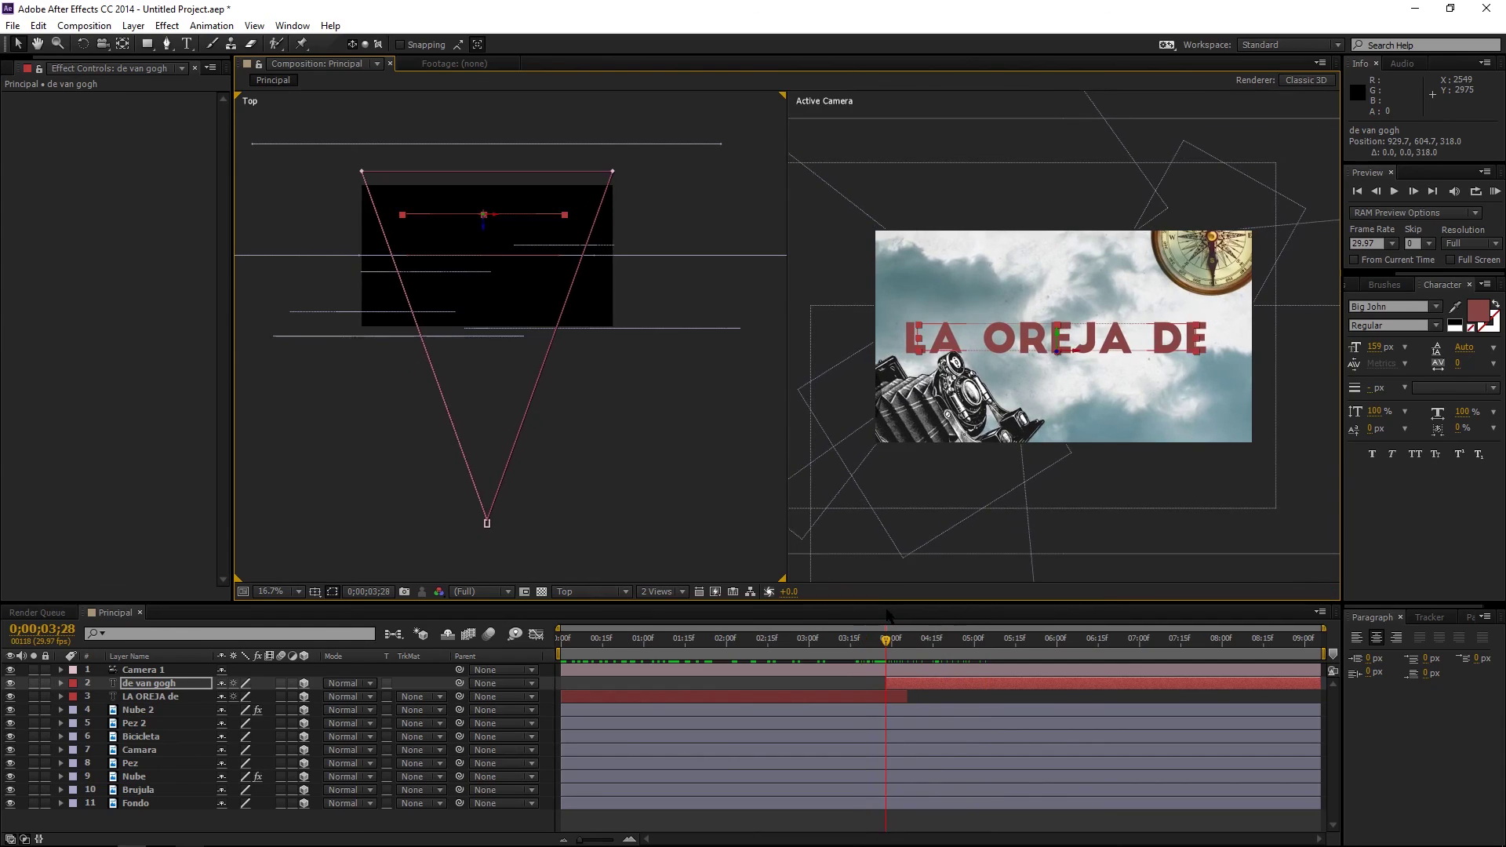
Bring LA OREJA de forward to Z -150 and play the camera move to check it
key("ctrl+Down")
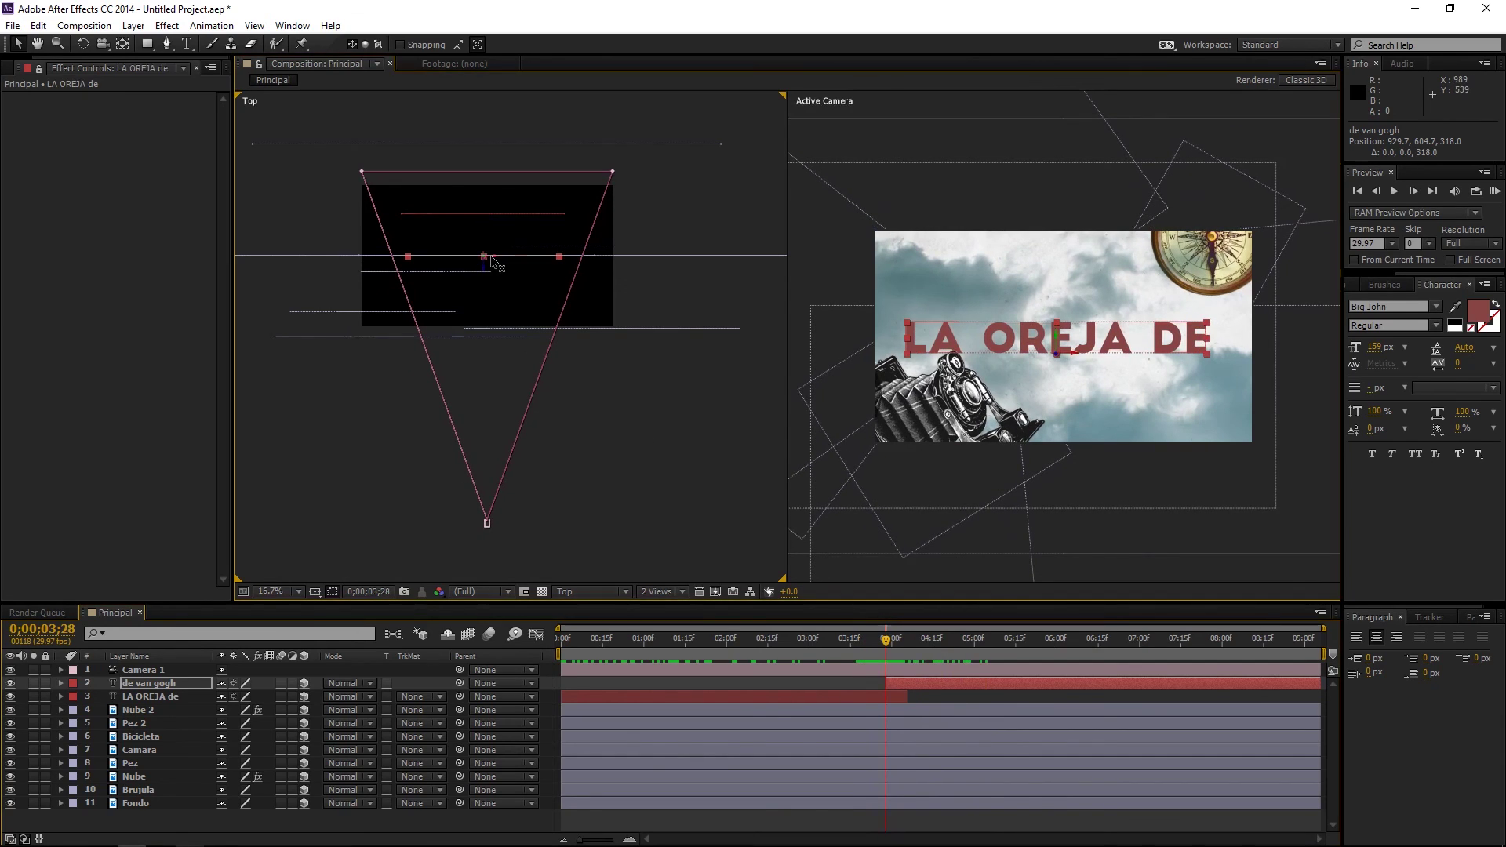
left_click(138, 750)
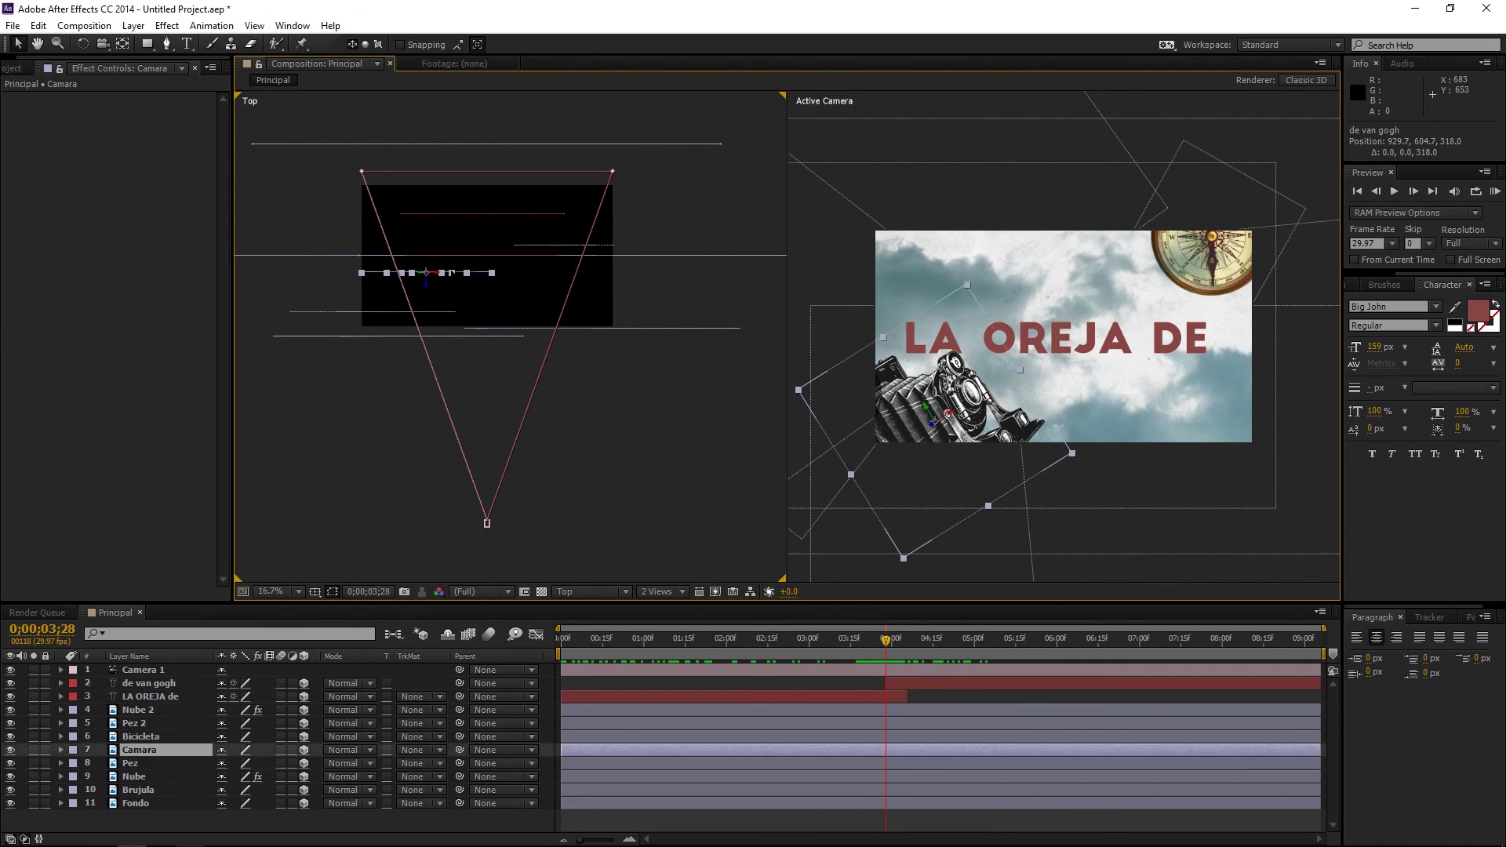
left_click(150, 696)
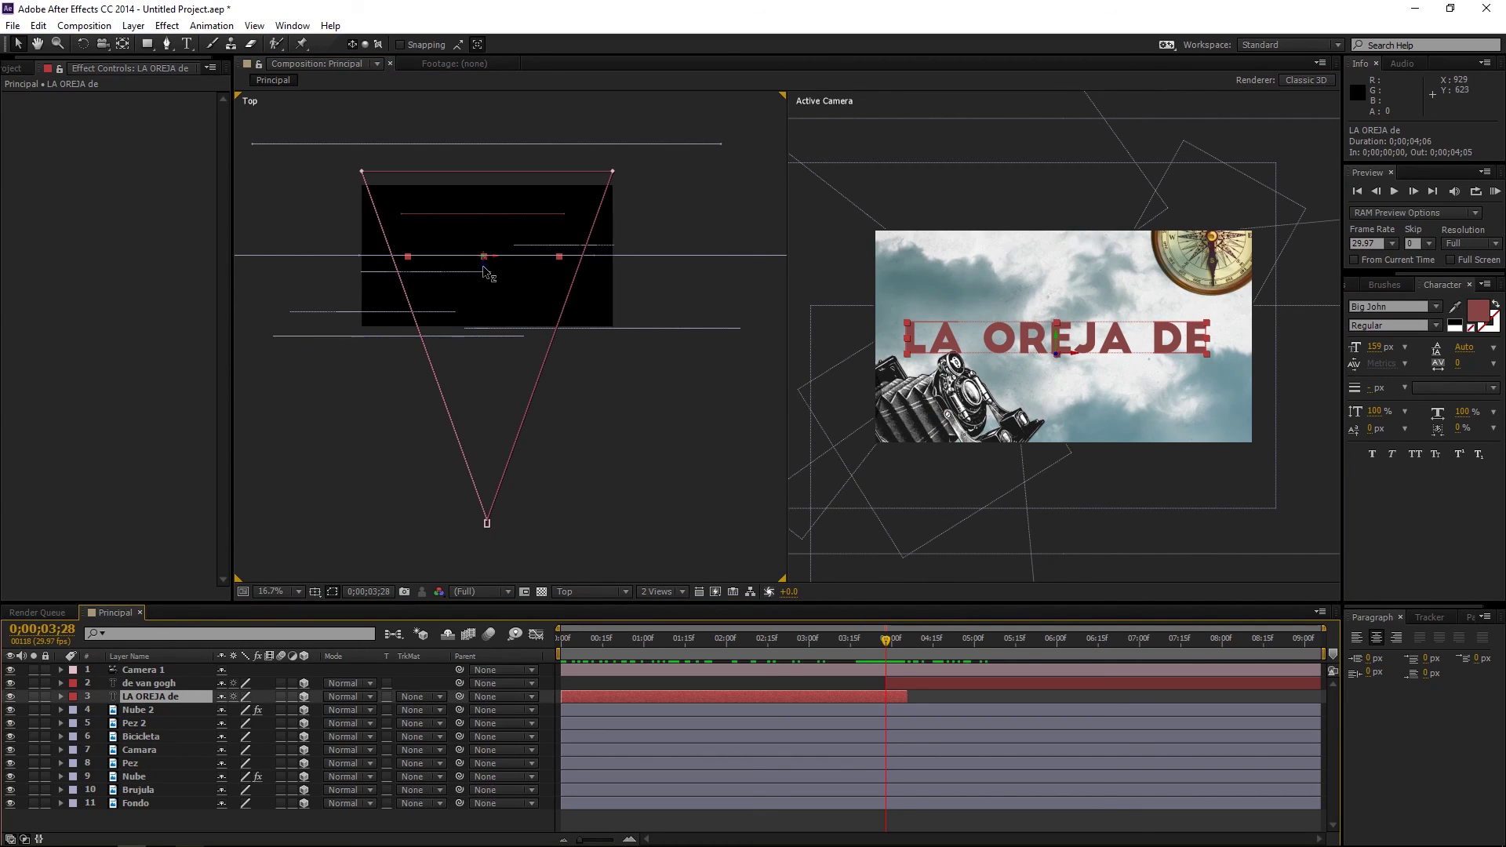
left_click_drag(483, 267, 499, 286)
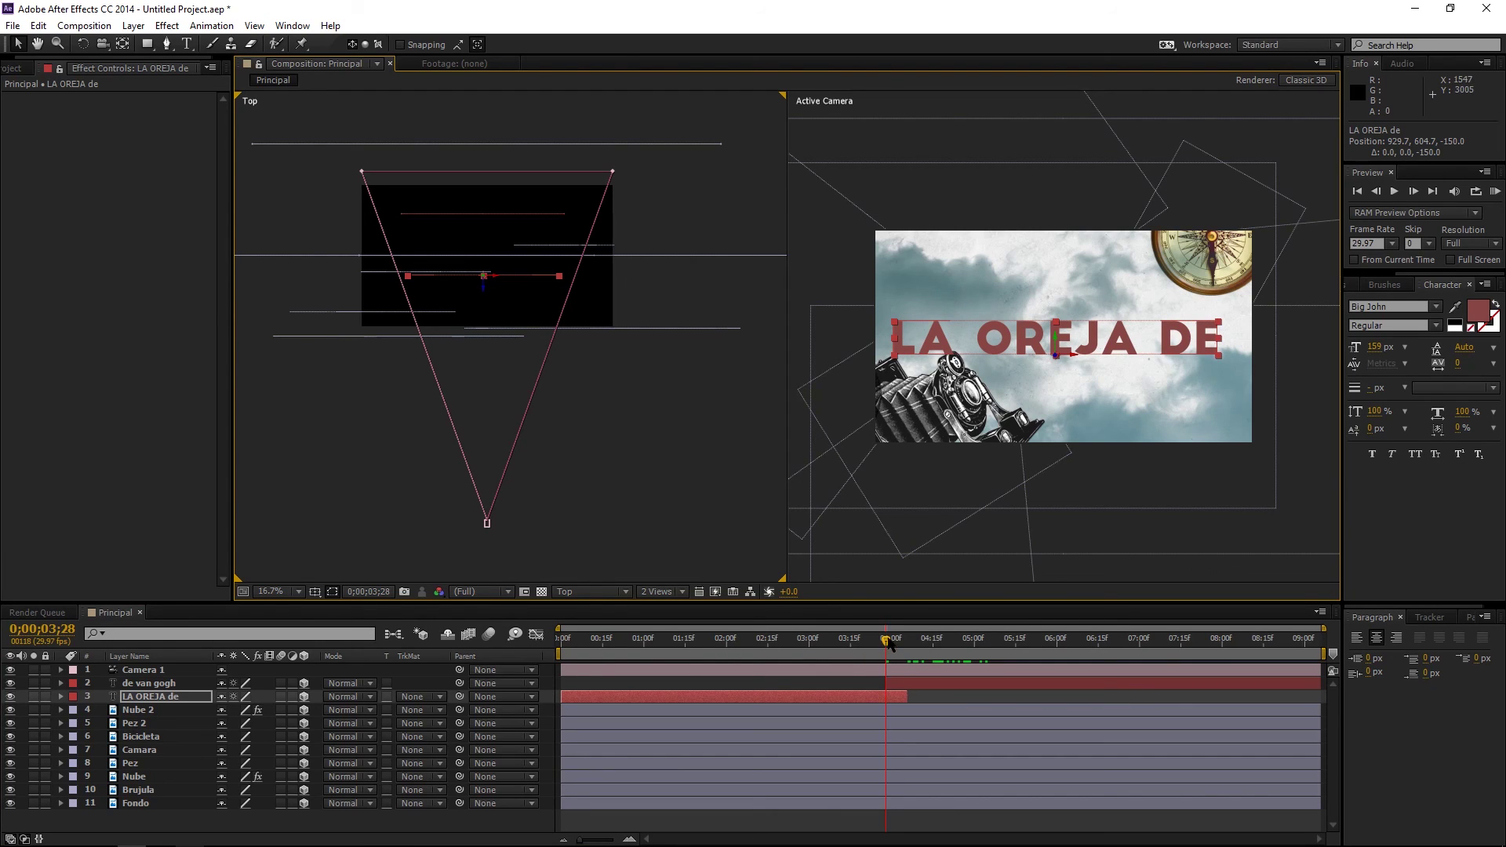
left_click_drag(889, 643, 921, 645)
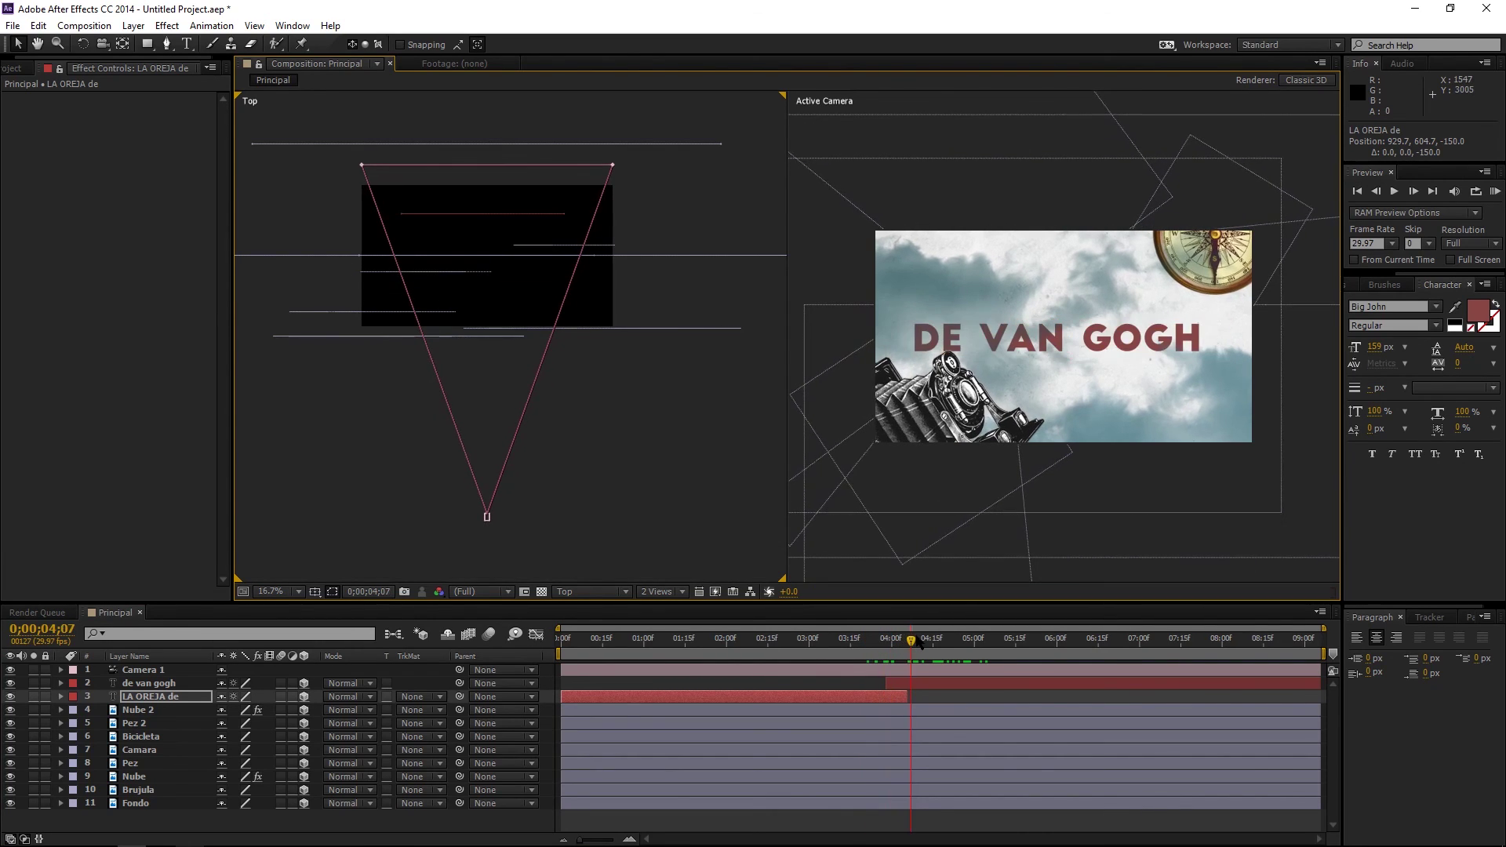
key("space")
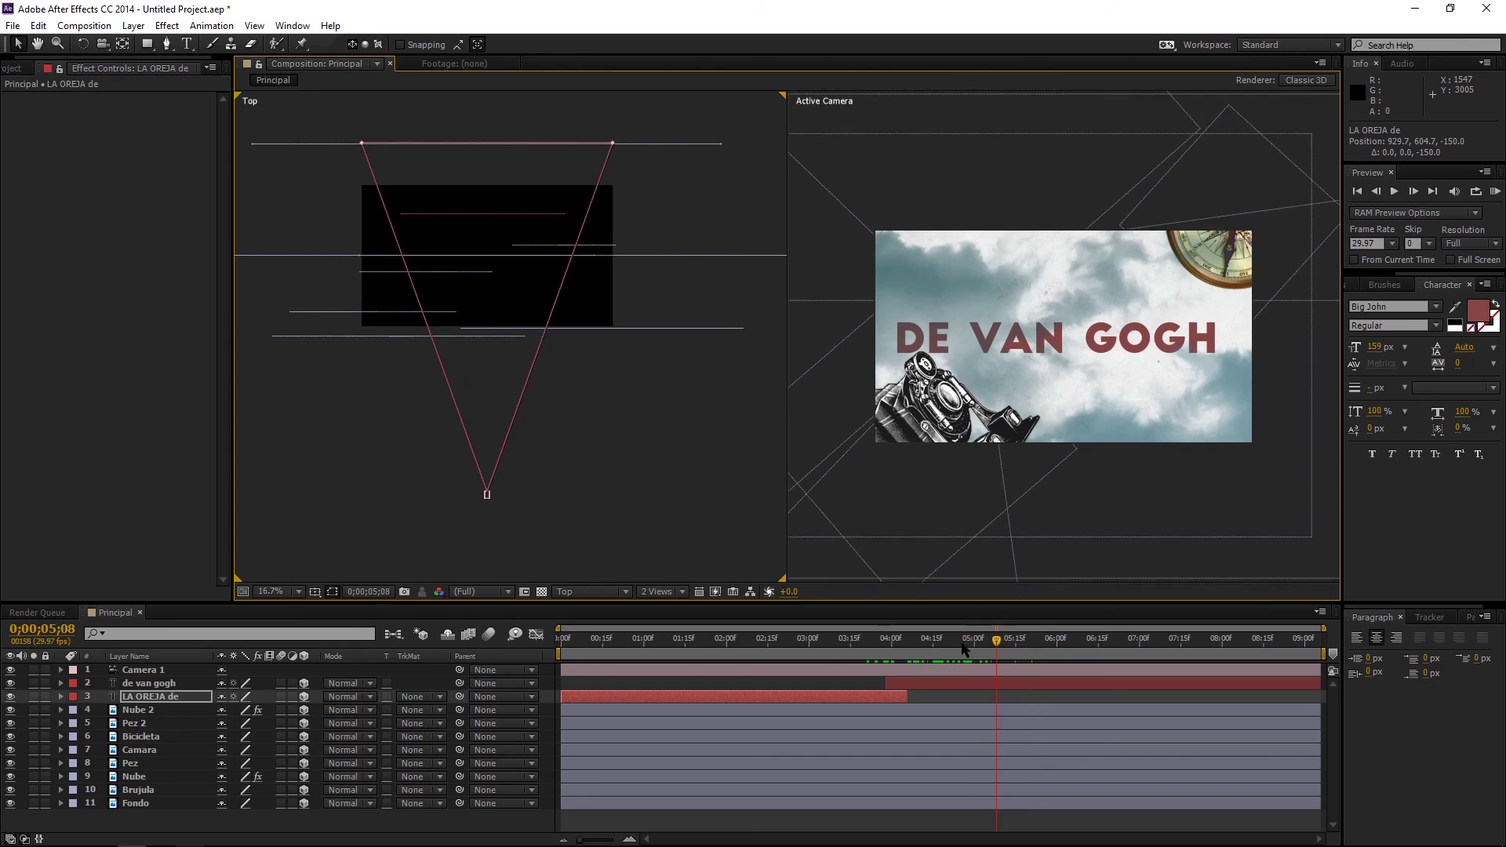
left_click(958, 641)
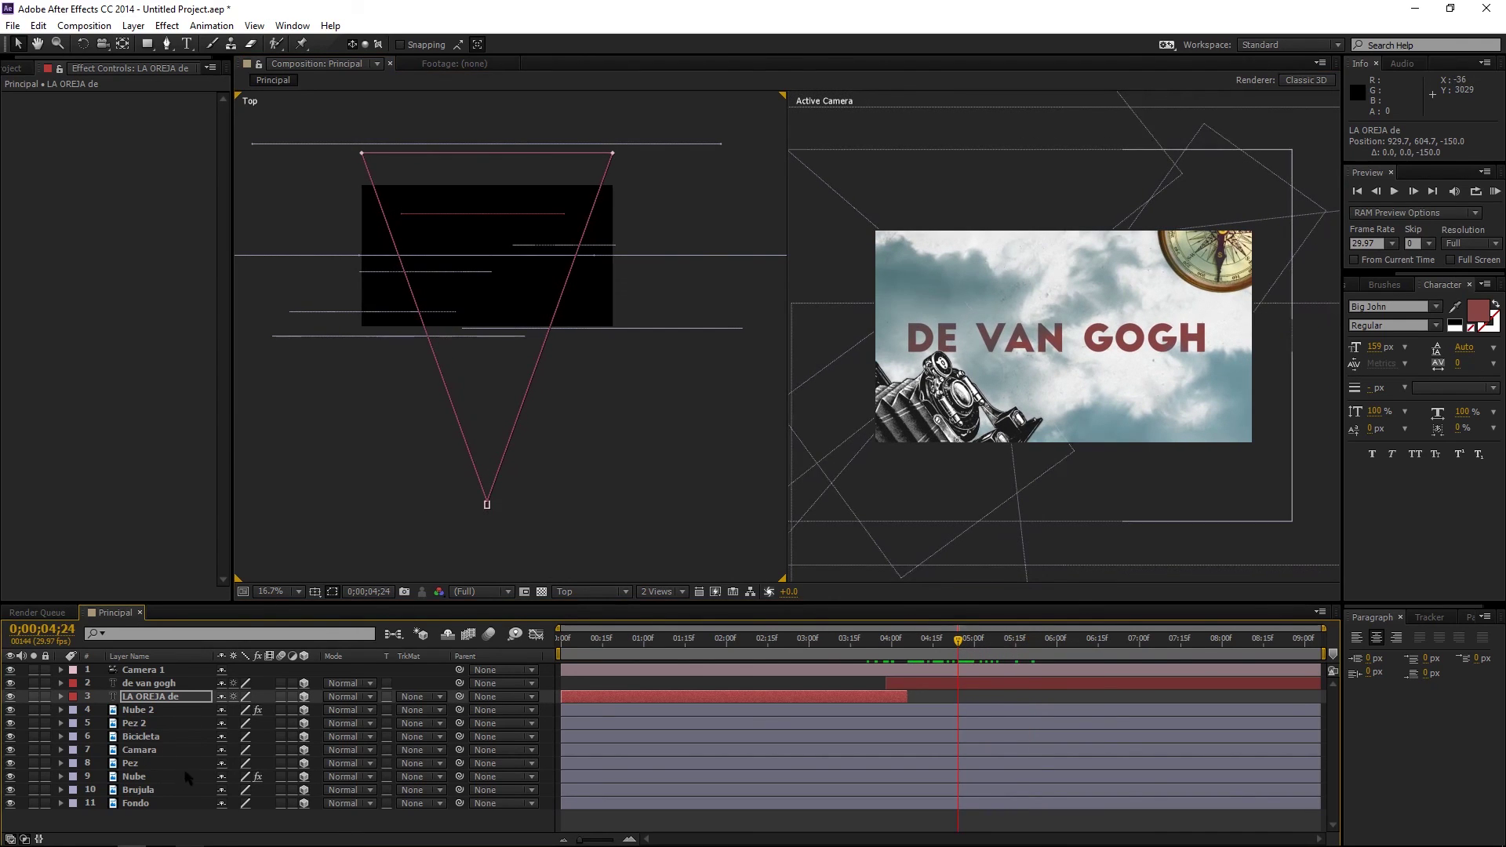
left_click(158, 710)
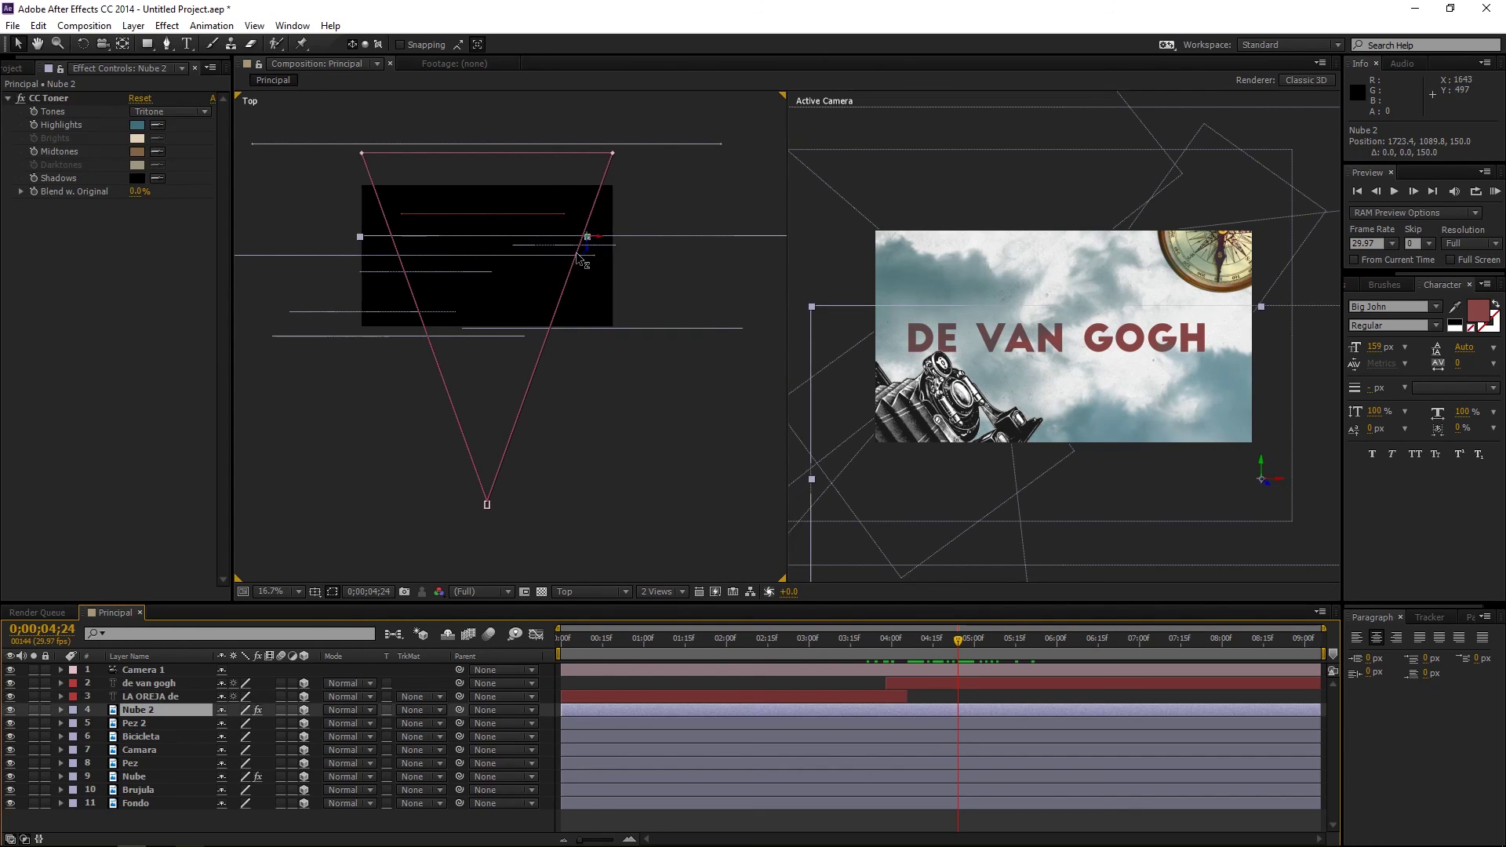
Push Nube 2 back to Z 150, bring Nube forward to about Z -672, and RAM preview
mouse_move(579, 257)
left_mouse_down()
mouse_move(582, 285)
mouse_move(567, 251)
mouse_move(579, 234)
left_mouse_up()
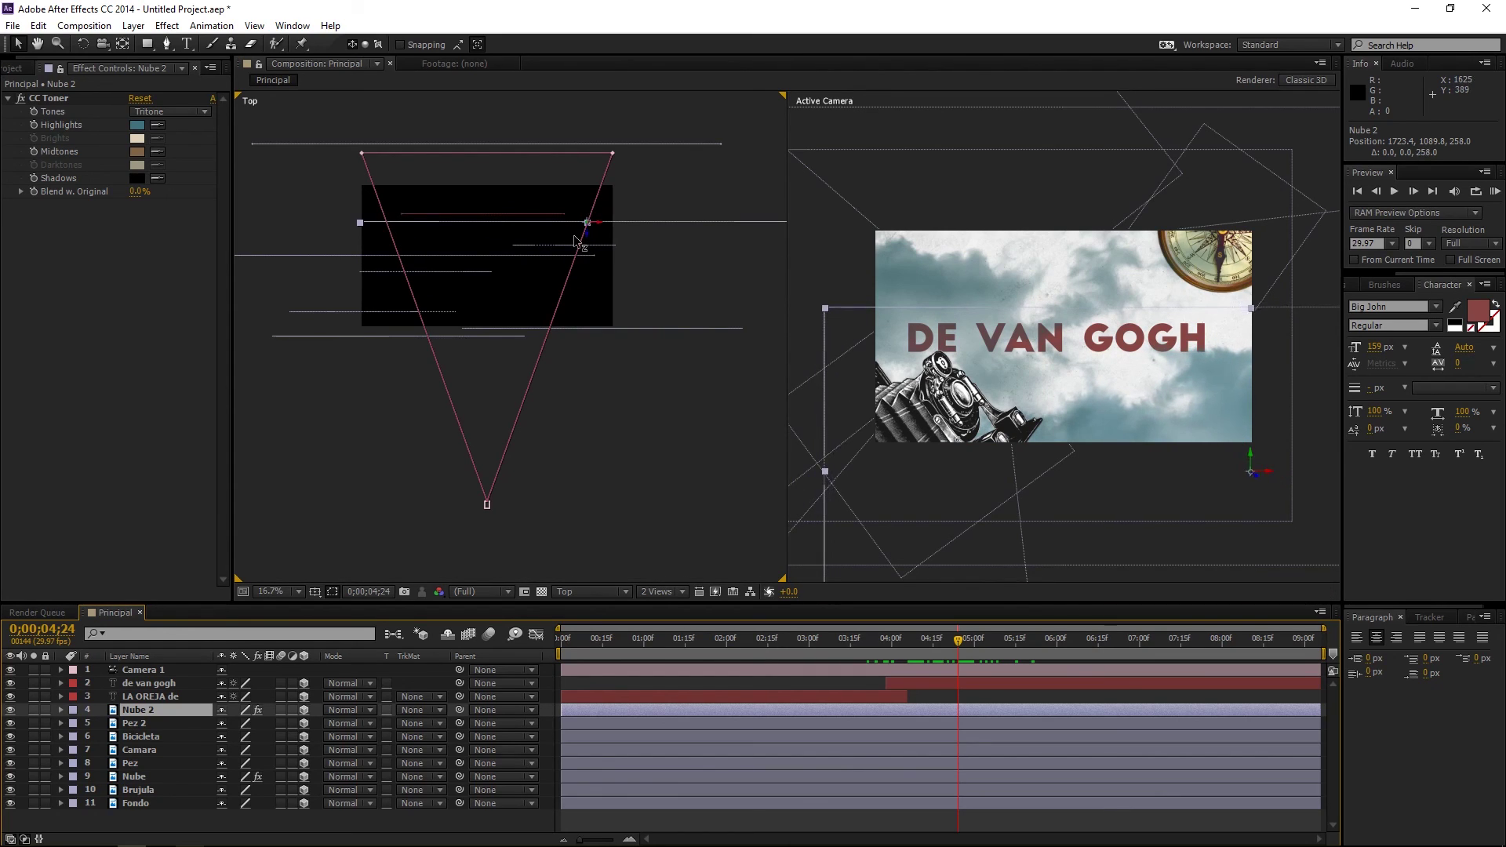
left_click(157, 777)
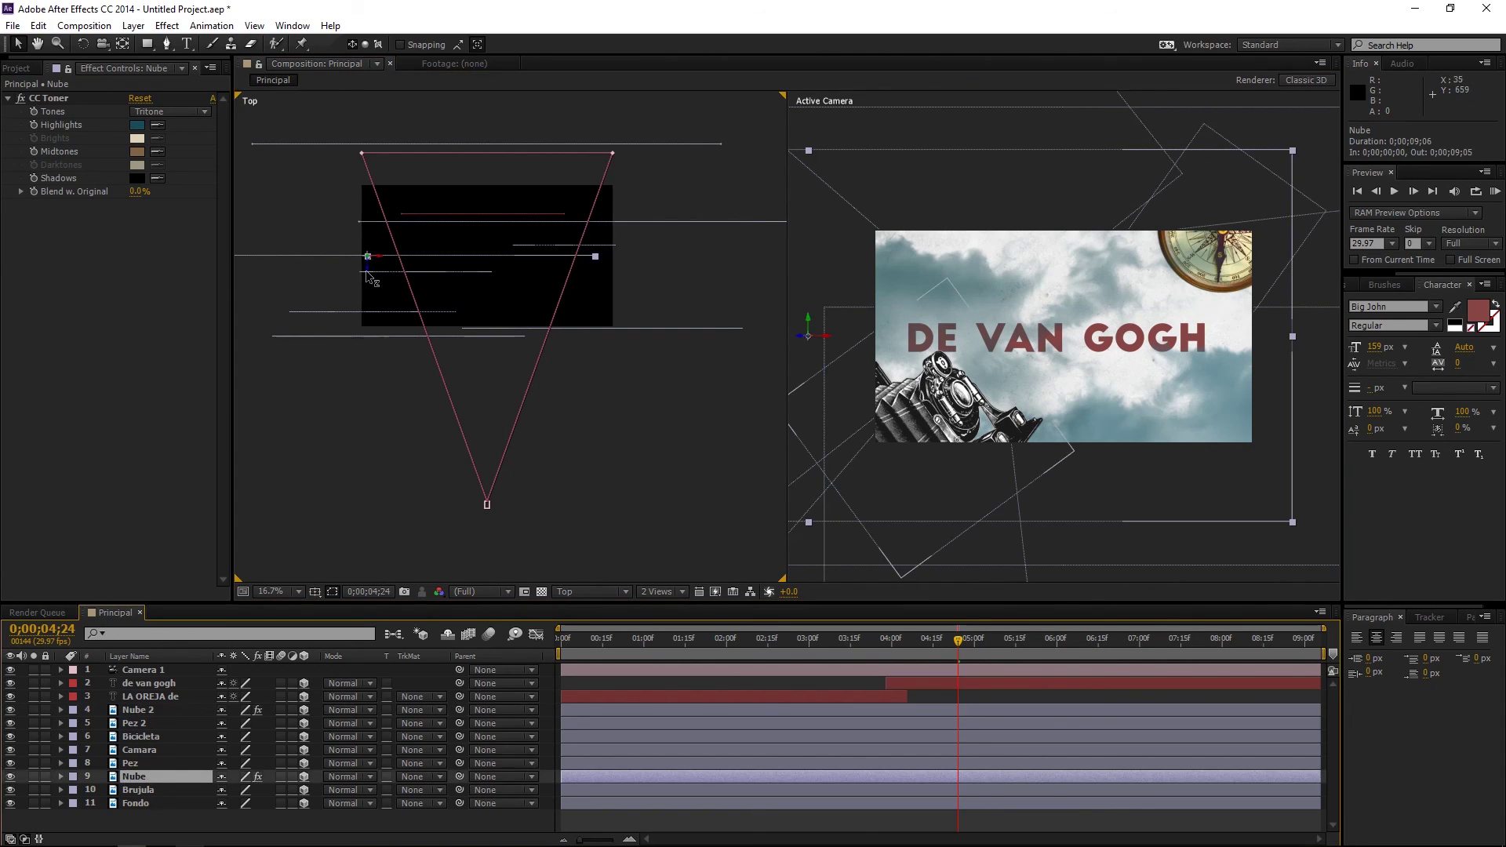
mouse_move(370, 278)
left_mouse_down()
mouse_move(382, 375)
mouse_move(386, 362)
left_mouse_up()
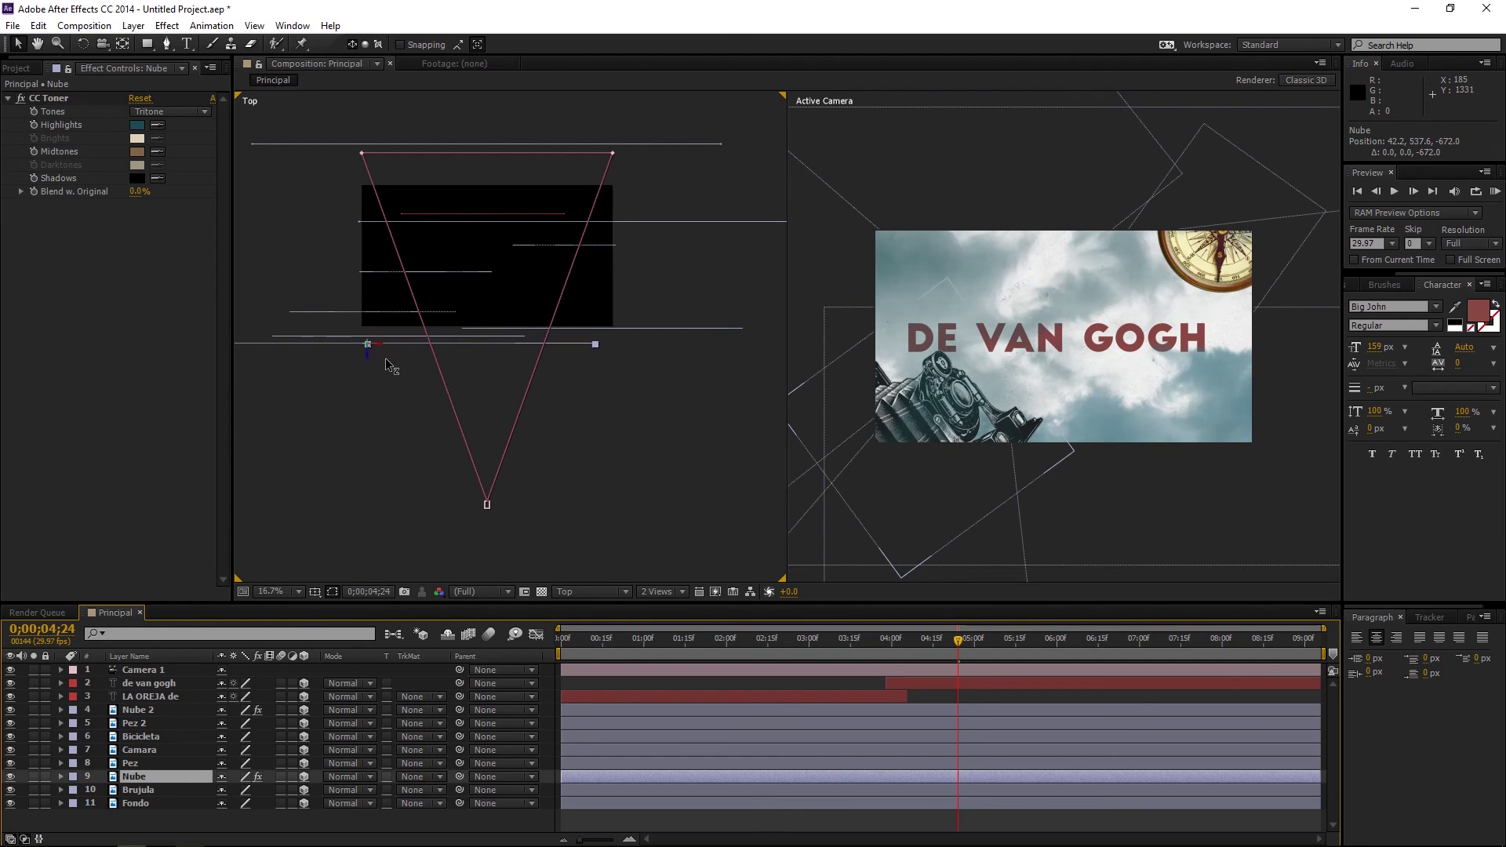
left_click(1496, 192)
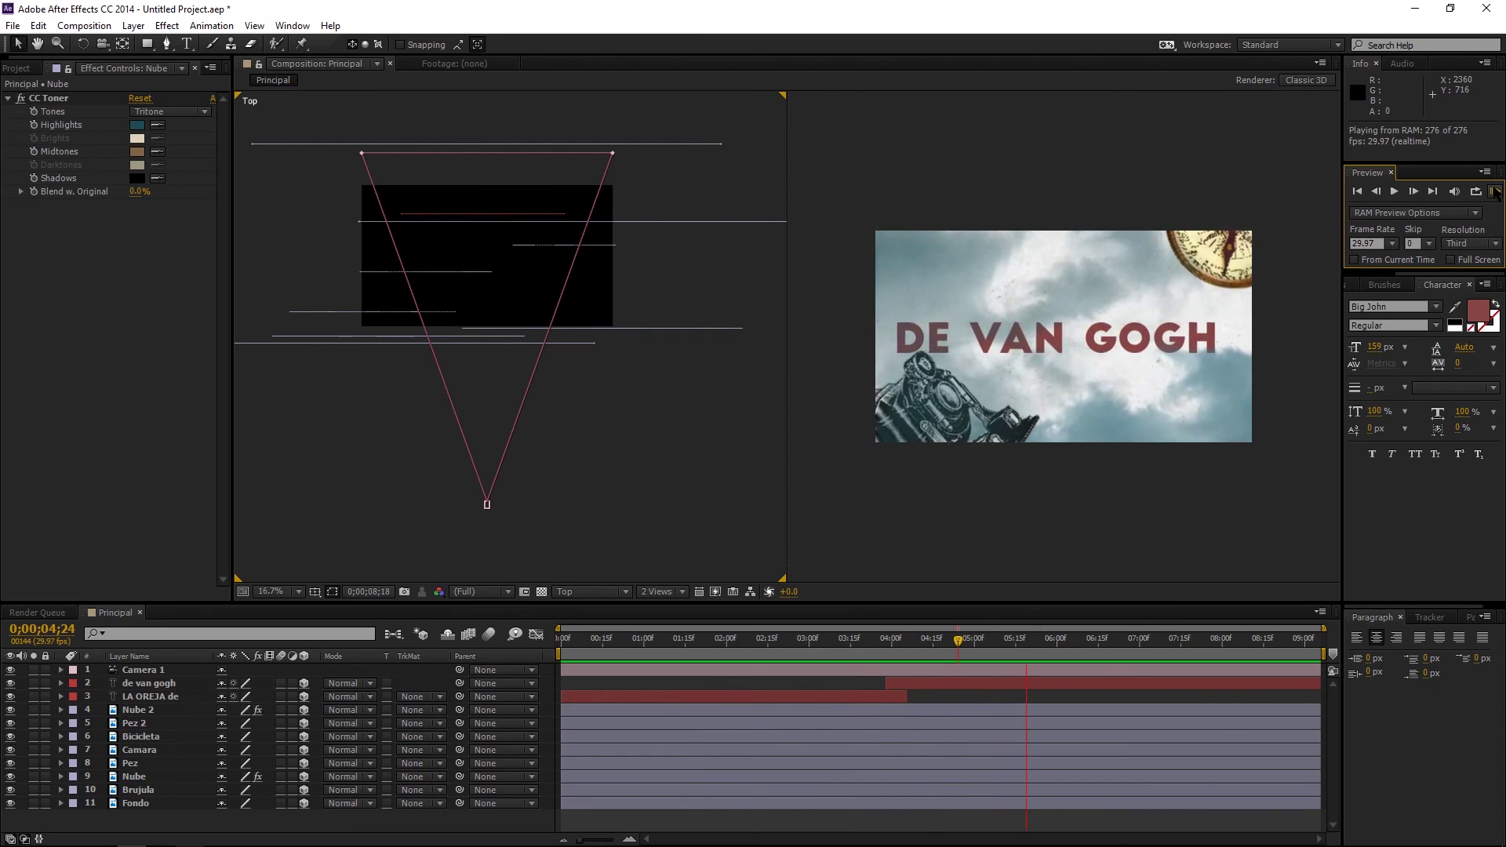
Stop the preview and show a single viewer with magnification set to Fit
left_click(1088, 373)
left_click(664, 593)
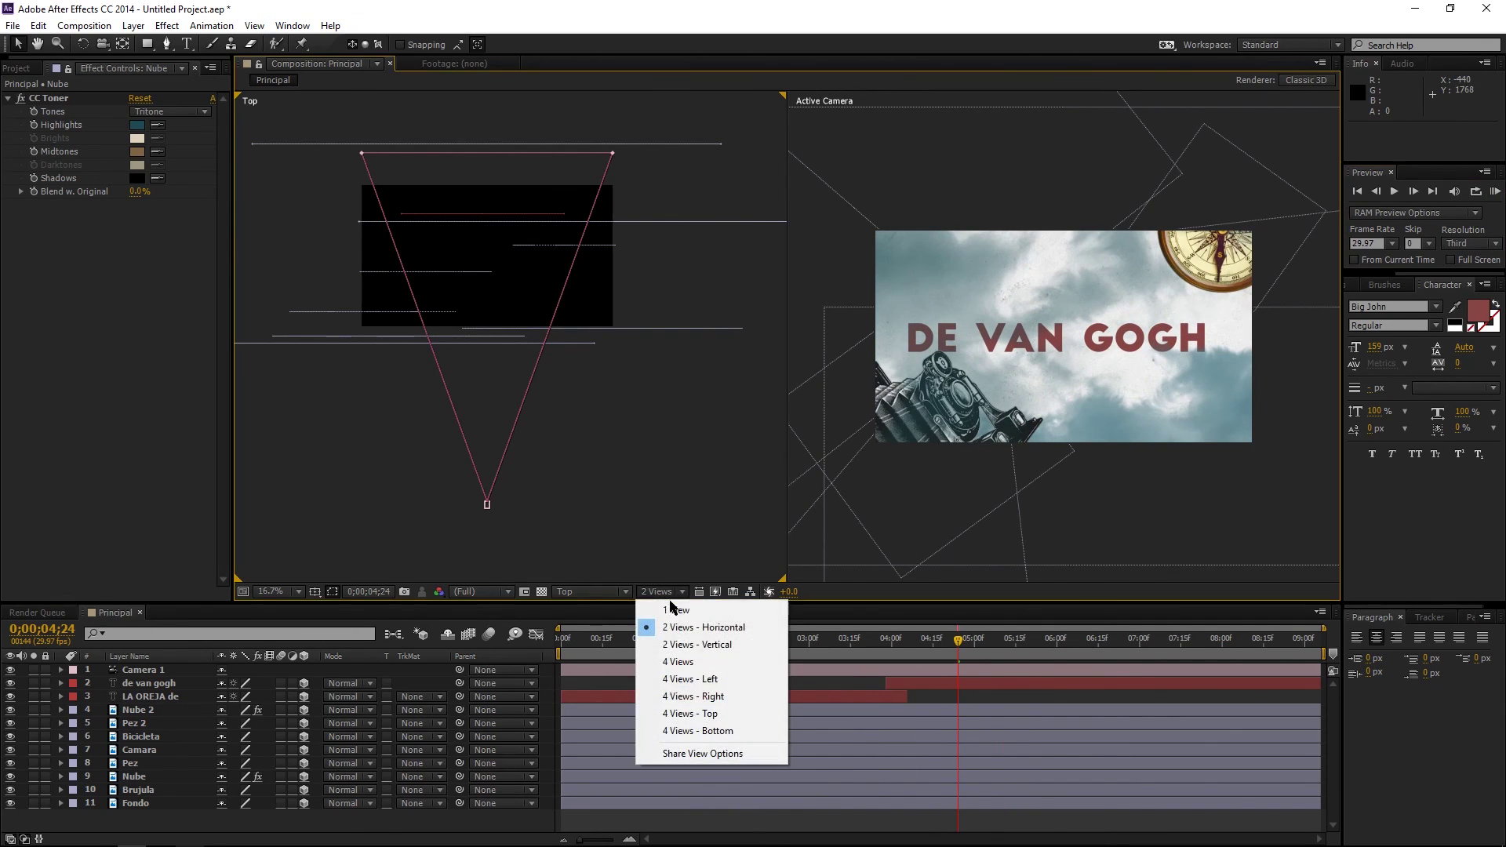
left_click(679, 611)
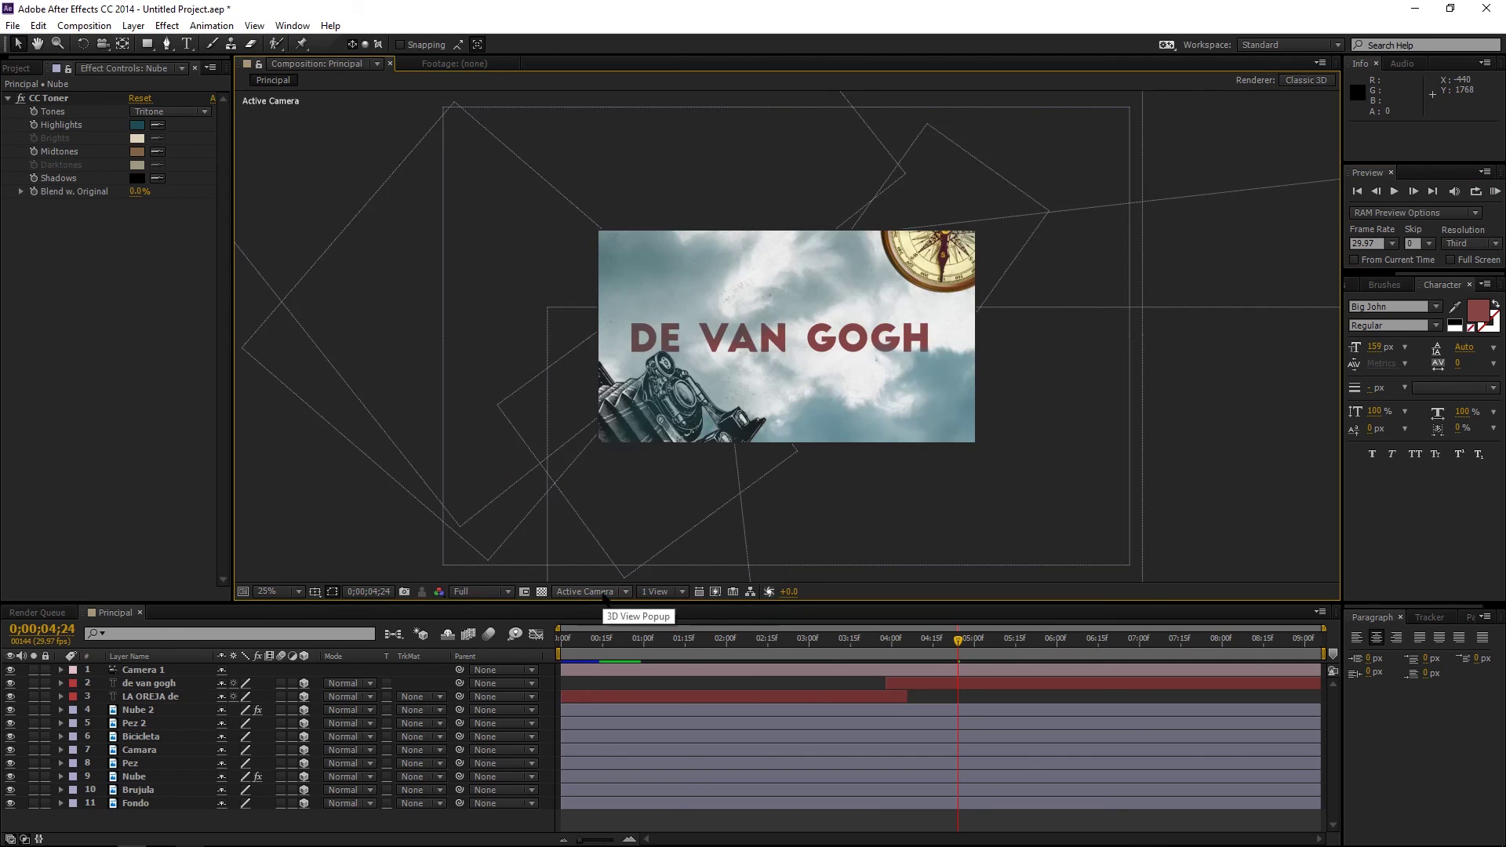
left_click(605, 594)
left_click(610, 610)
left_click(269, 590)
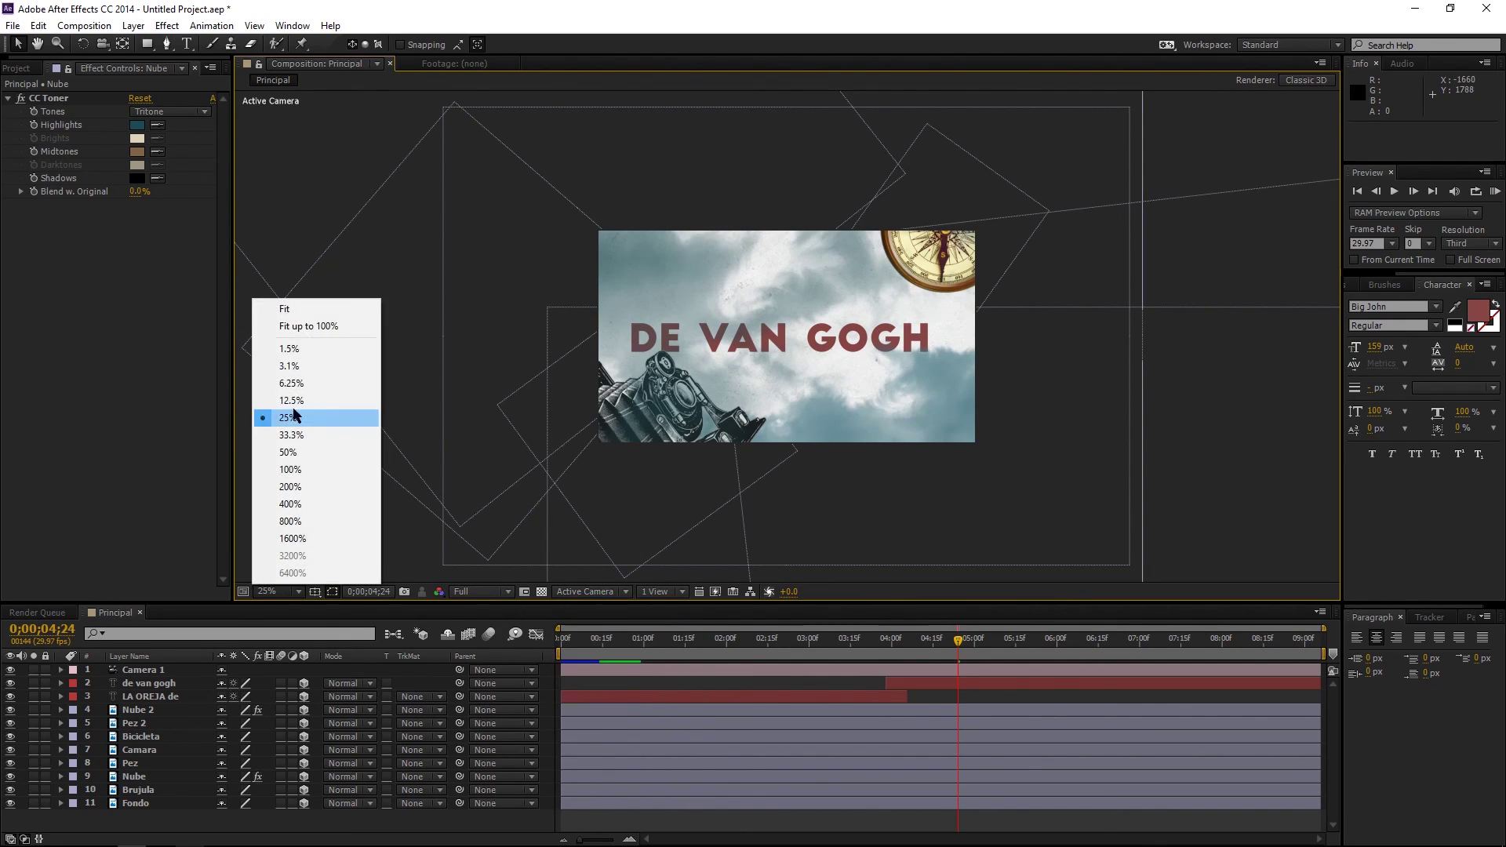
left_click(281, 307)
Scale both title text layers to 69% and scrub from the start to review the camera move
left_click(149, 683)
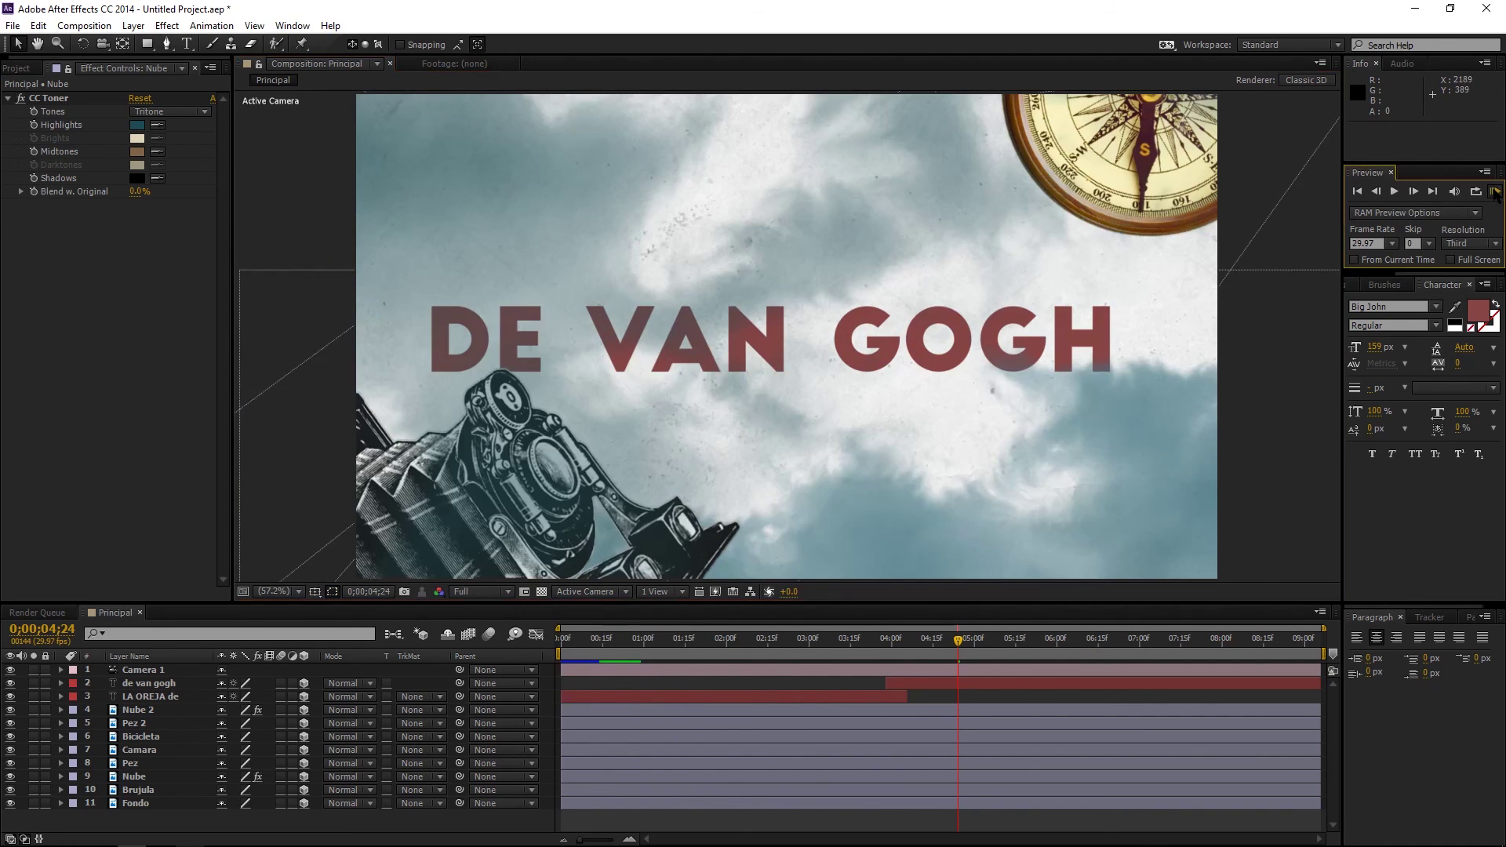
left_click(149, 696, "shift")
key("s")
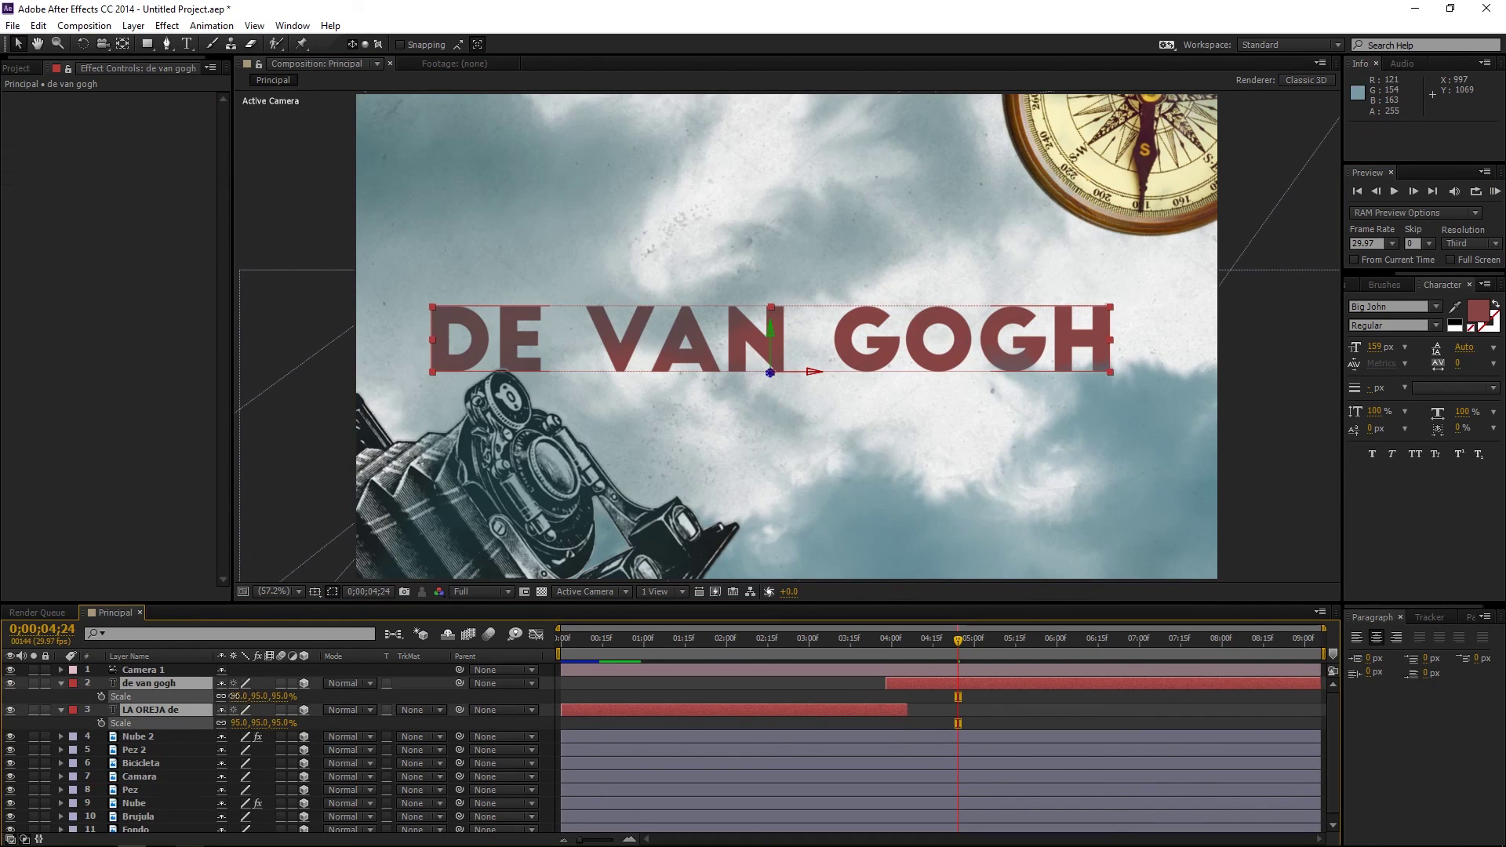
mouse_move(233, 696)
left_mouse_down()
mouse_move(221, 697)
mouse_move(236, 697)
left_mouse_up()
left_click(133, 803)
key("Home")
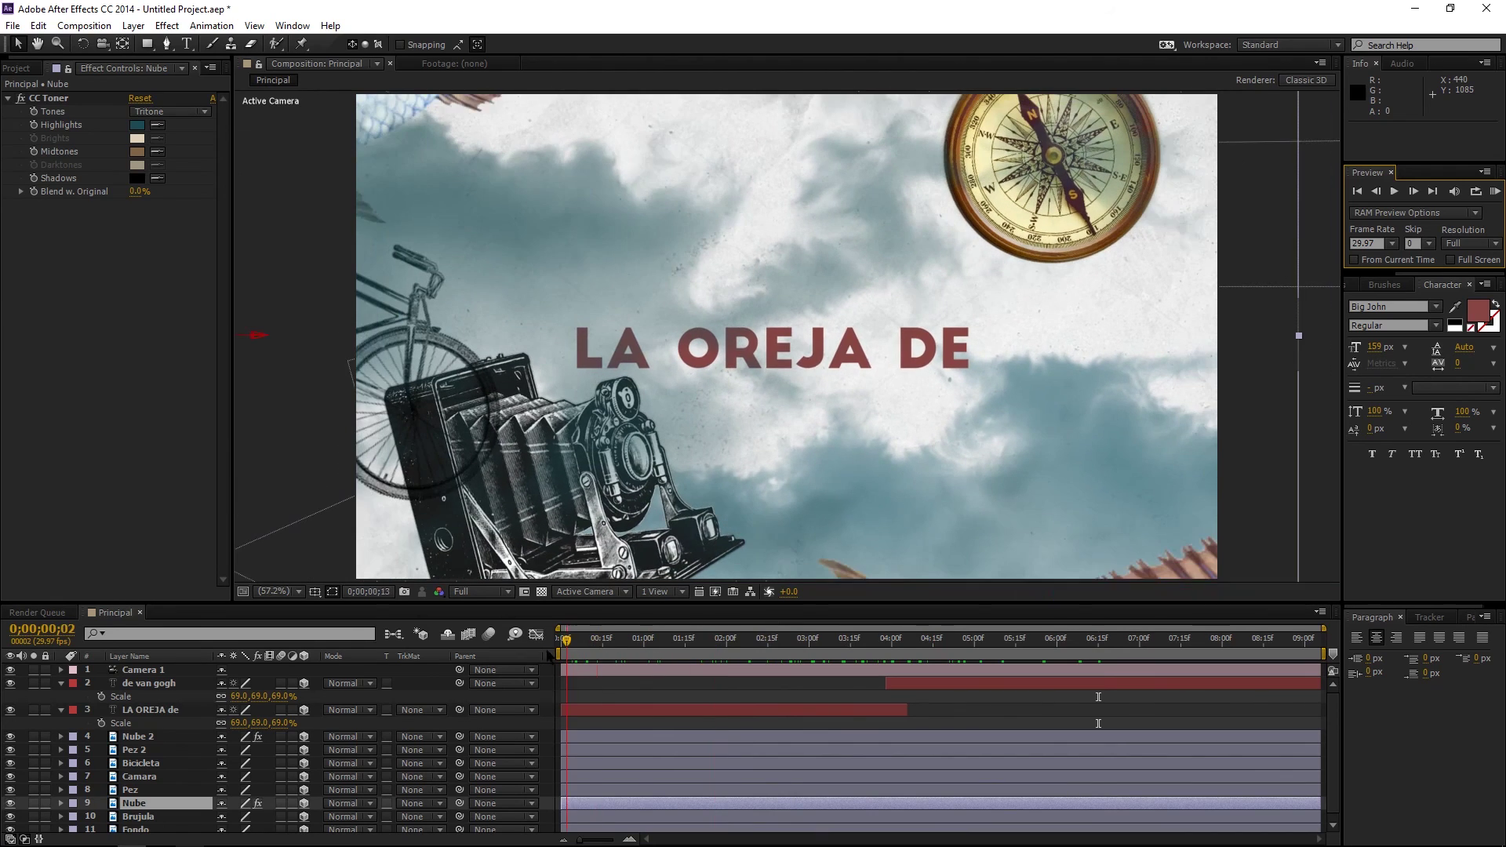
left_click_drag(587, 653, 506, 656)
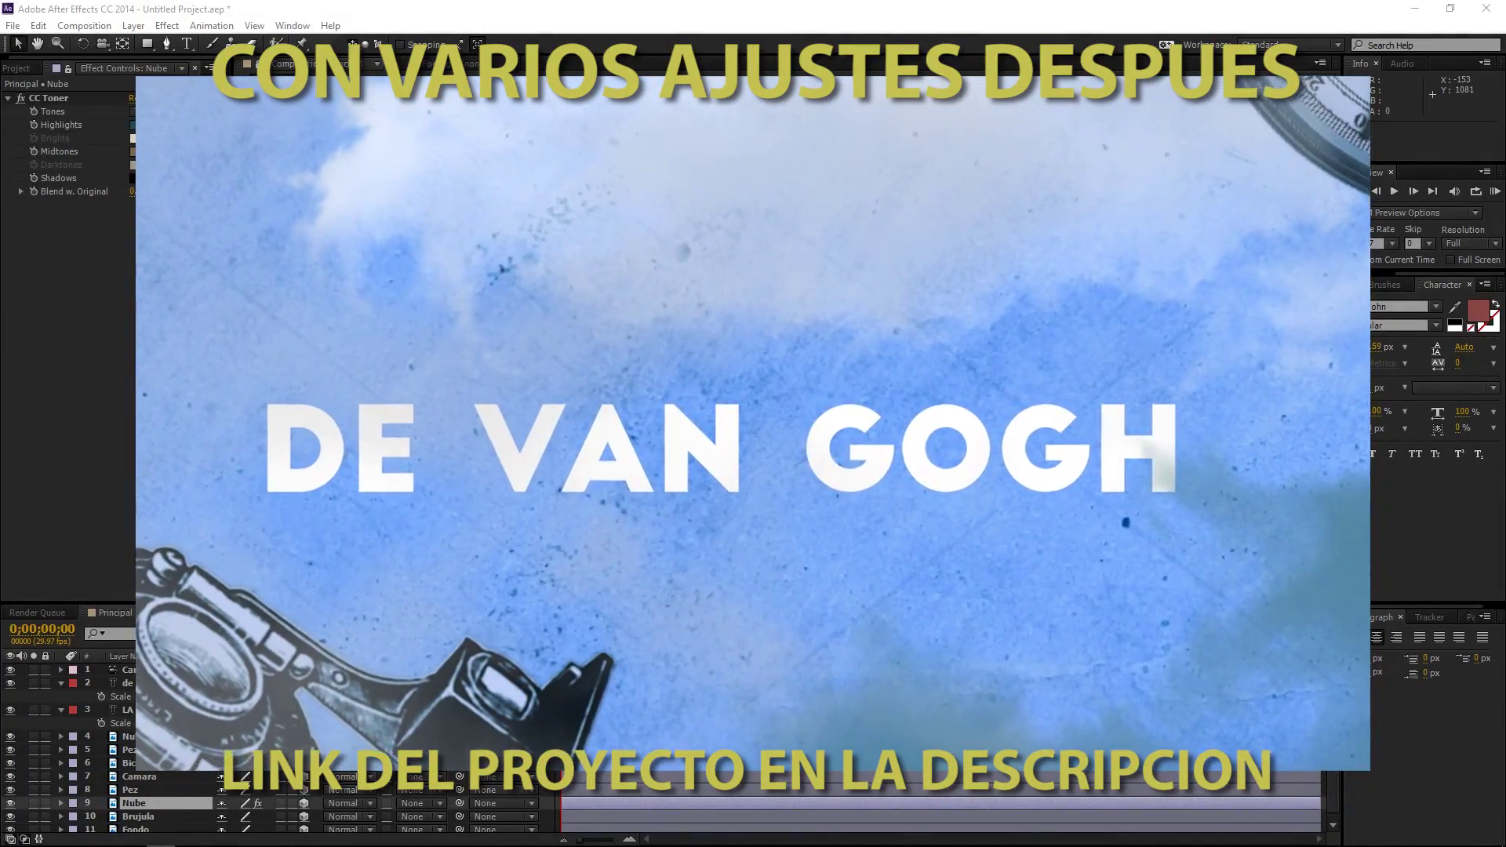
Run a RAM Preview of the collage title animation from its first frame
left_click(1496, 191)
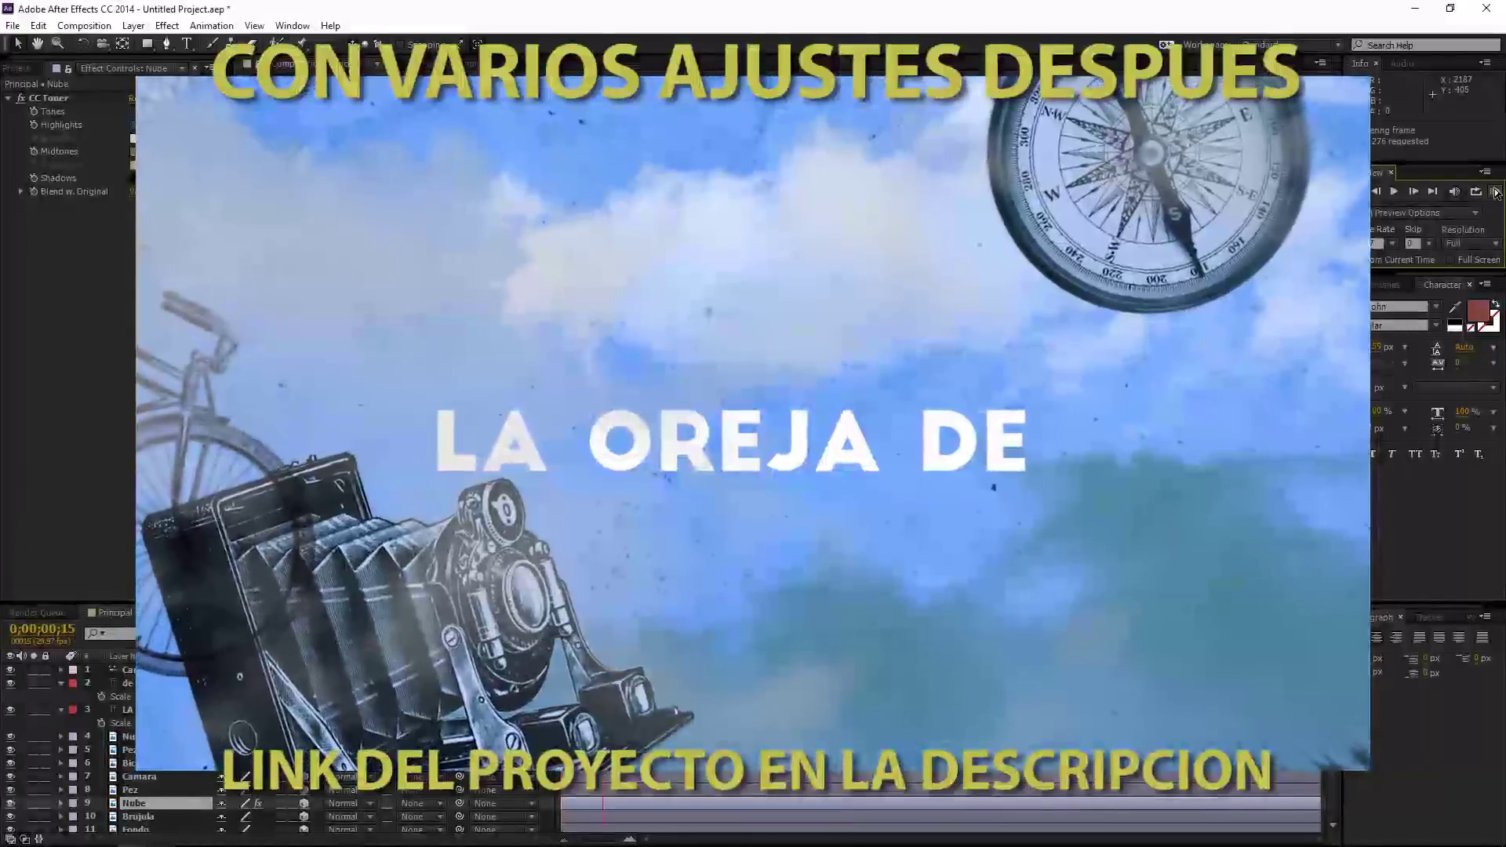